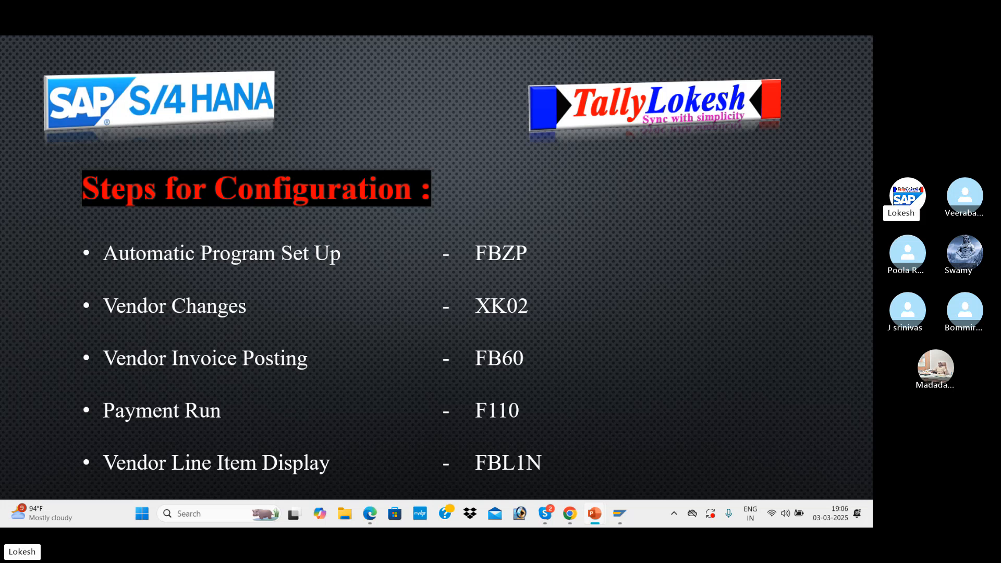
Leave the slide show and review the APP Configuration section in the APP-Configuration-and-Execution PDF in Edge
key(Right)
key(Left)
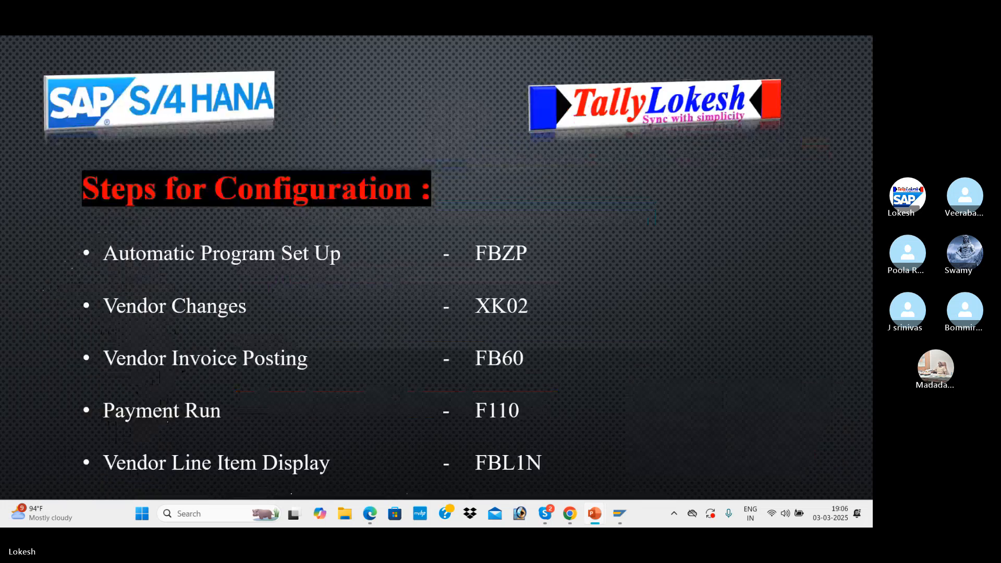
key(Escape)
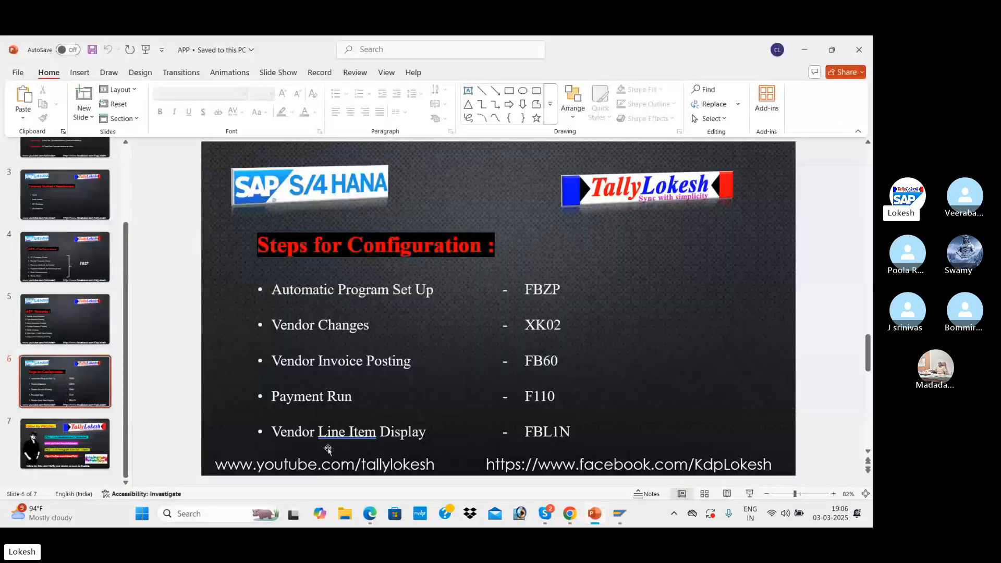
click(379, 514)
scroll(405, 373, down, 15)
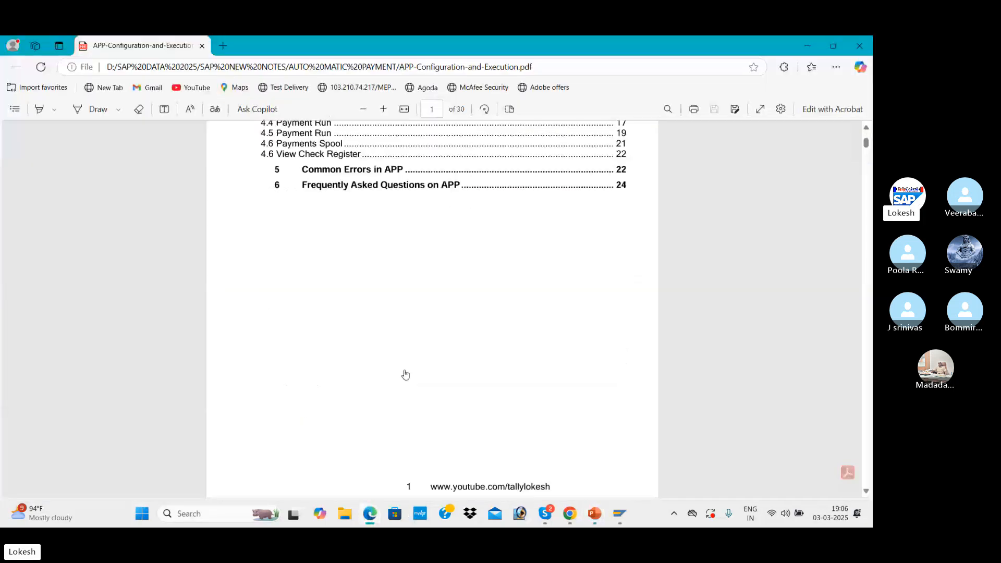
scroll(402, 377, down, 10)
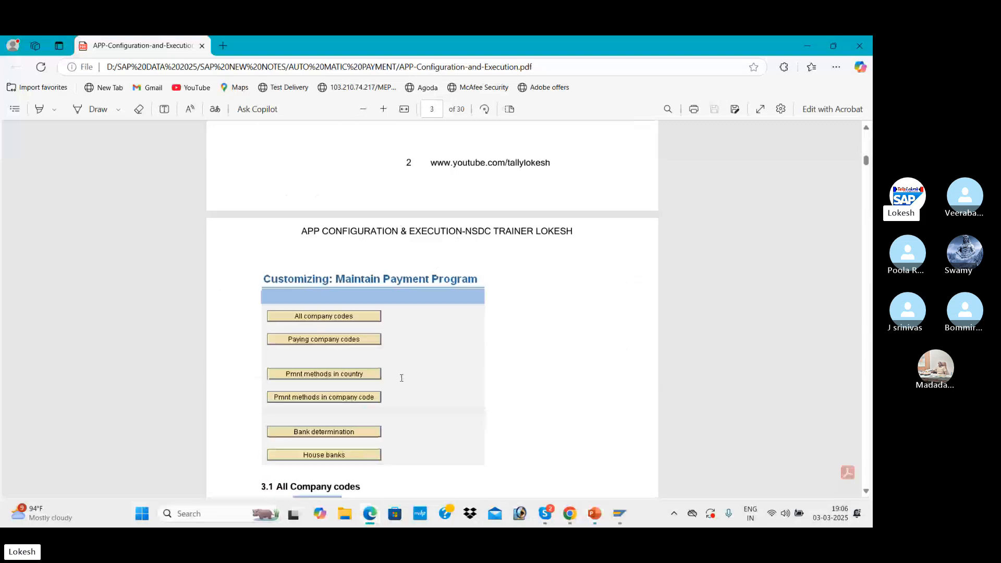
scroll(402, 378, up, 2)
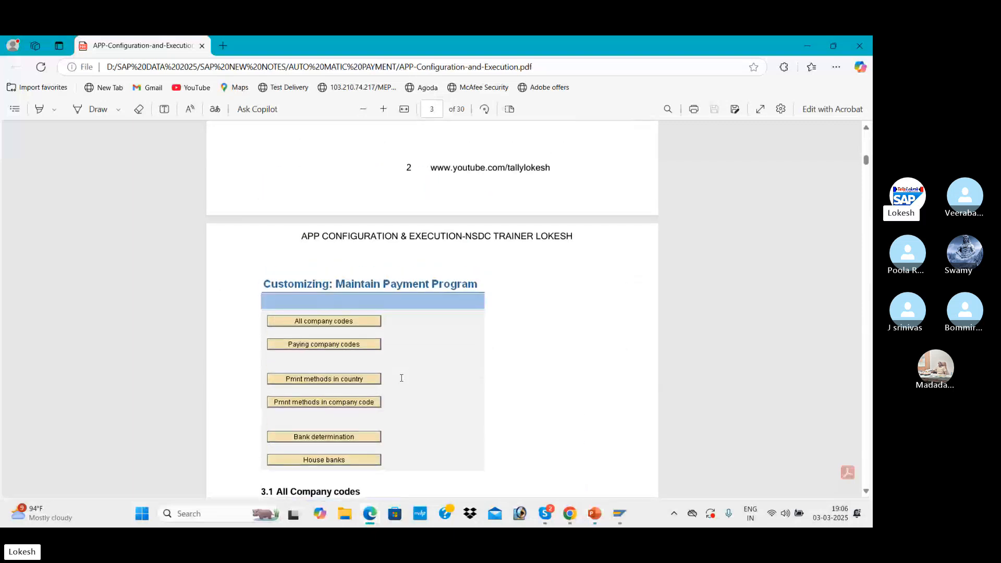
scroll(381, 302, up, 5)
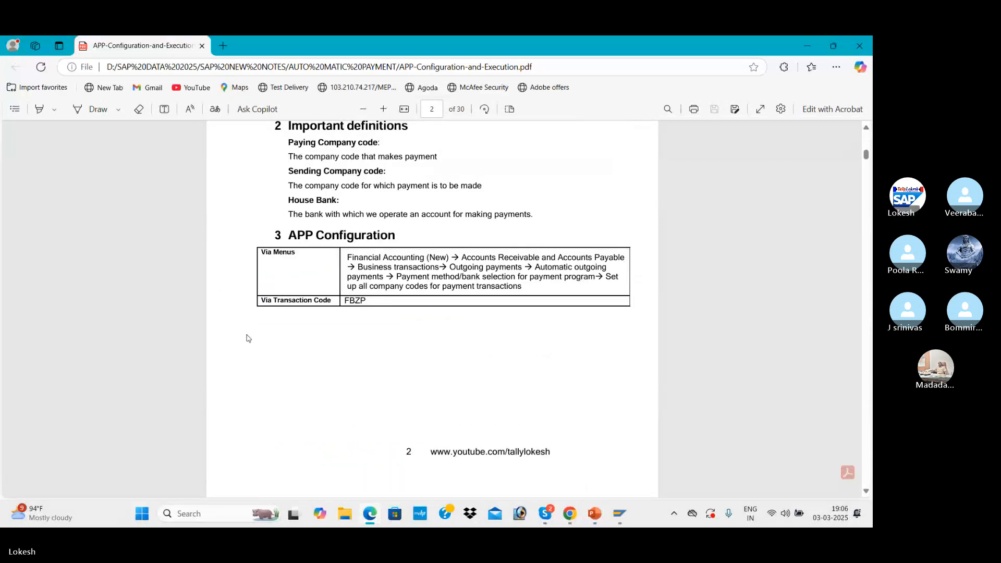
Switch to the SAP logon window, enter the account password and log on
mouse_move(619, 514)
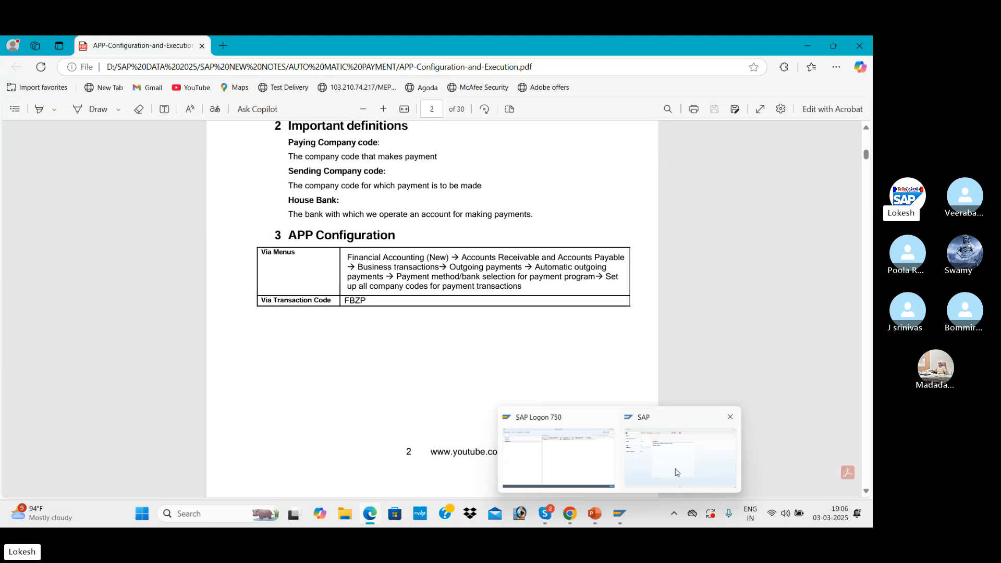
click(676, 474)
key(space)
key(Down)
key(Tab)
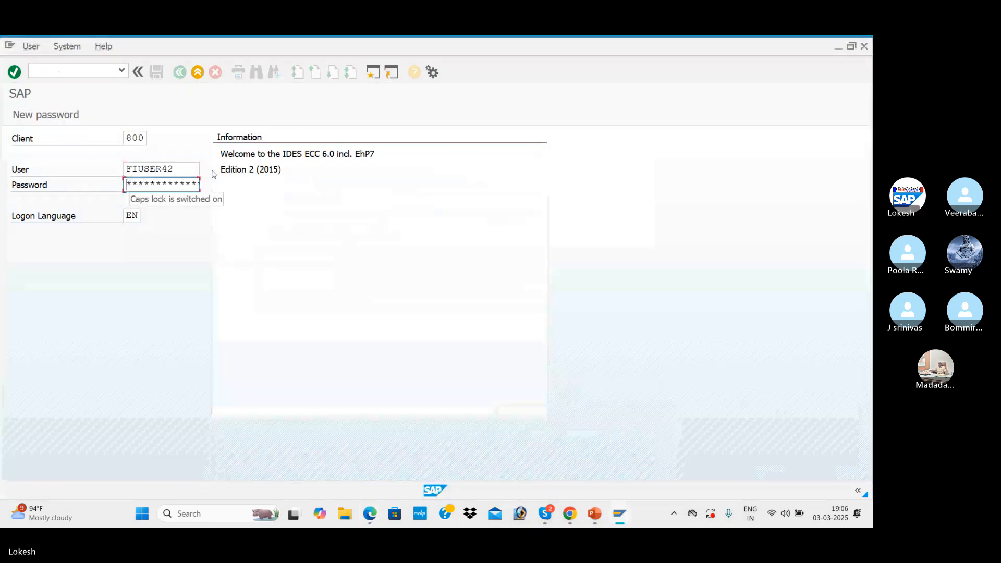
text(*)
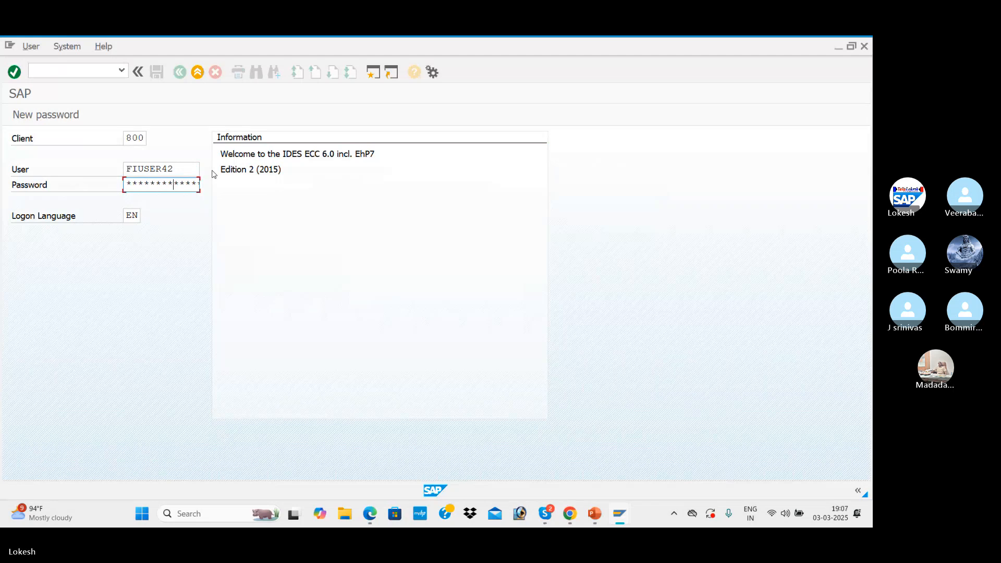
key(Return)
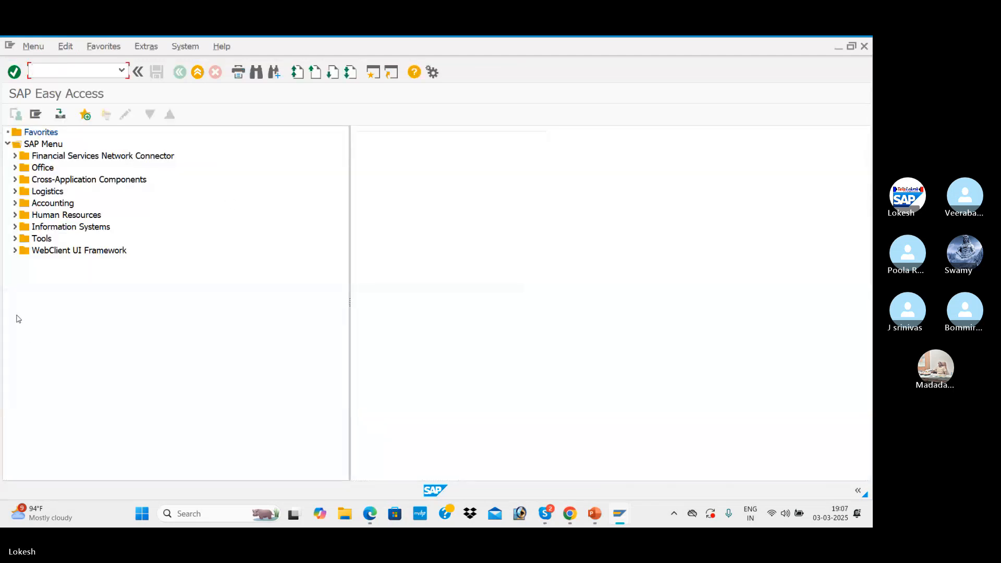
Open the all company codes settings through transaction FBZP and view the details of company code 0090
text(FBZP)
key(Return)
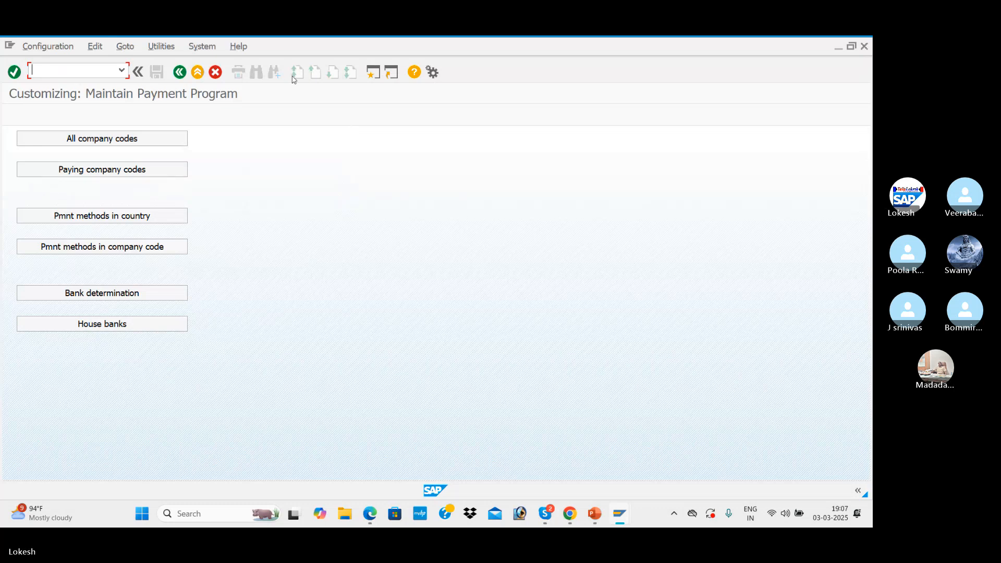
click(144, 144)
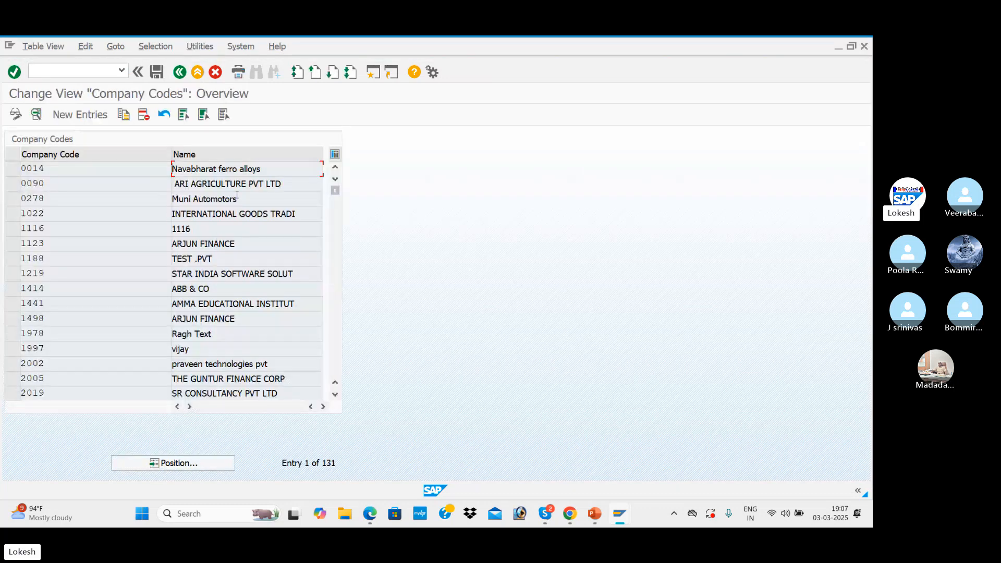
double_click(247, 184)
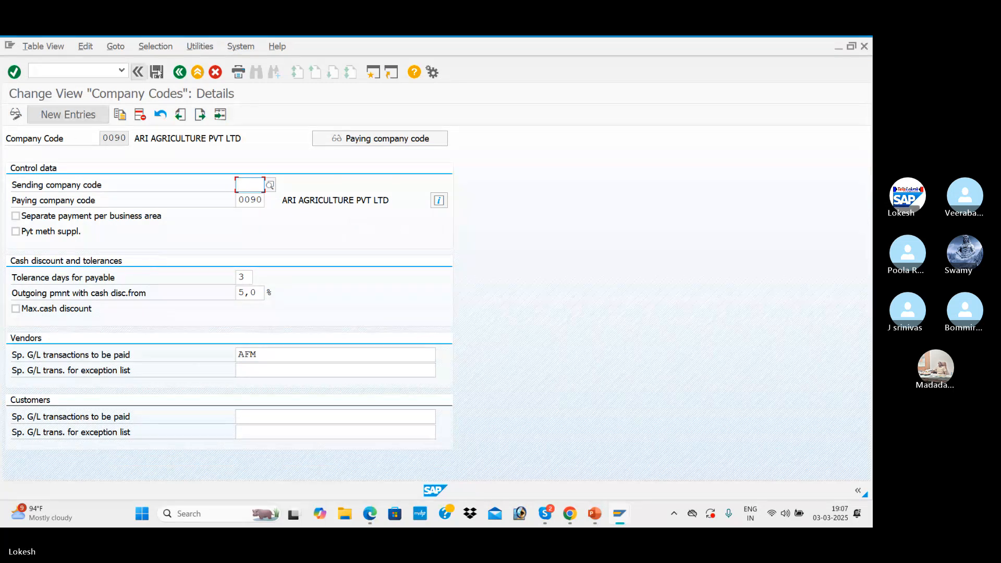
click(180, 72)
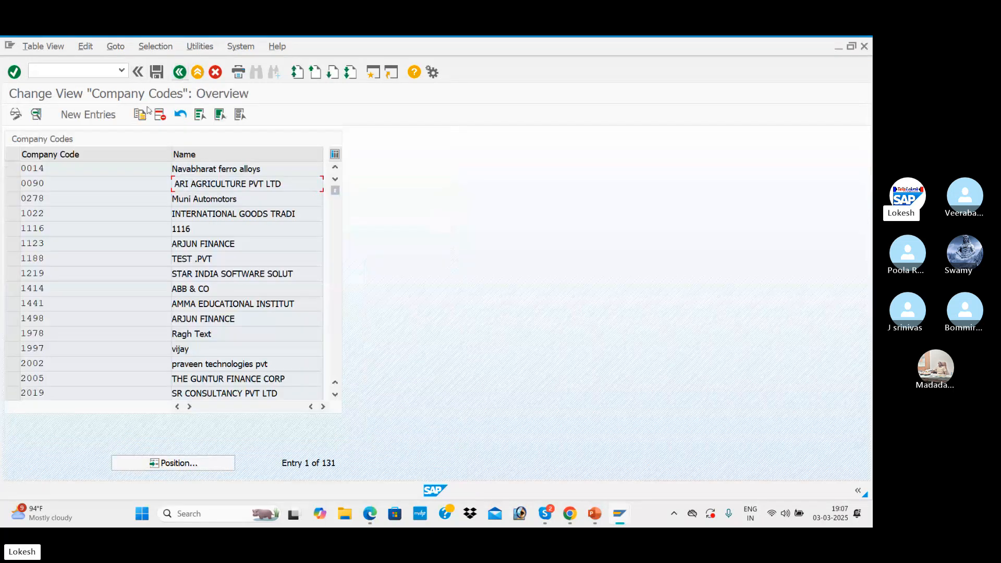
Create a new entry for company code BEN1 with BEN1 as paying company code and separate payment per business area enabled
click(99, 117)
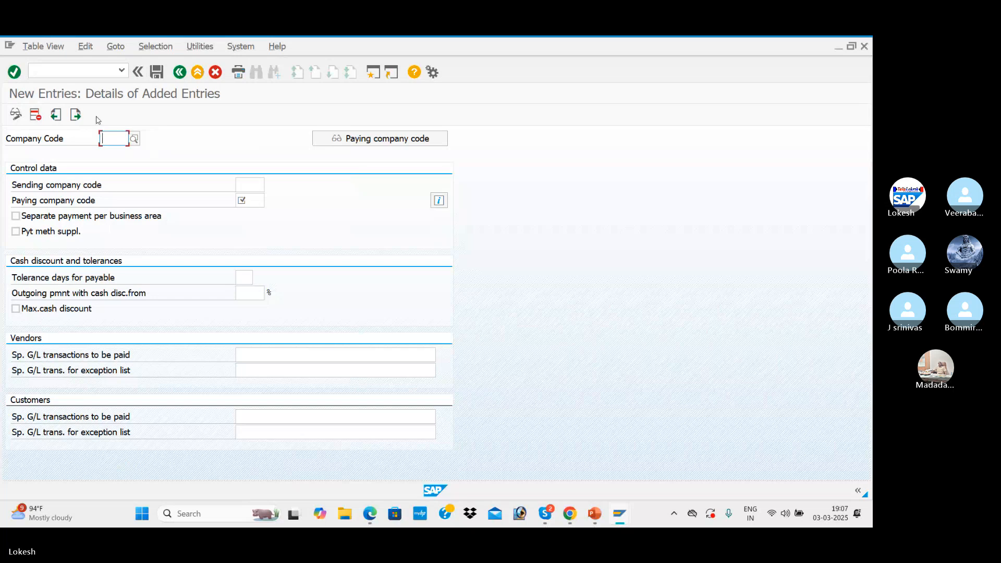
text(BEN1)
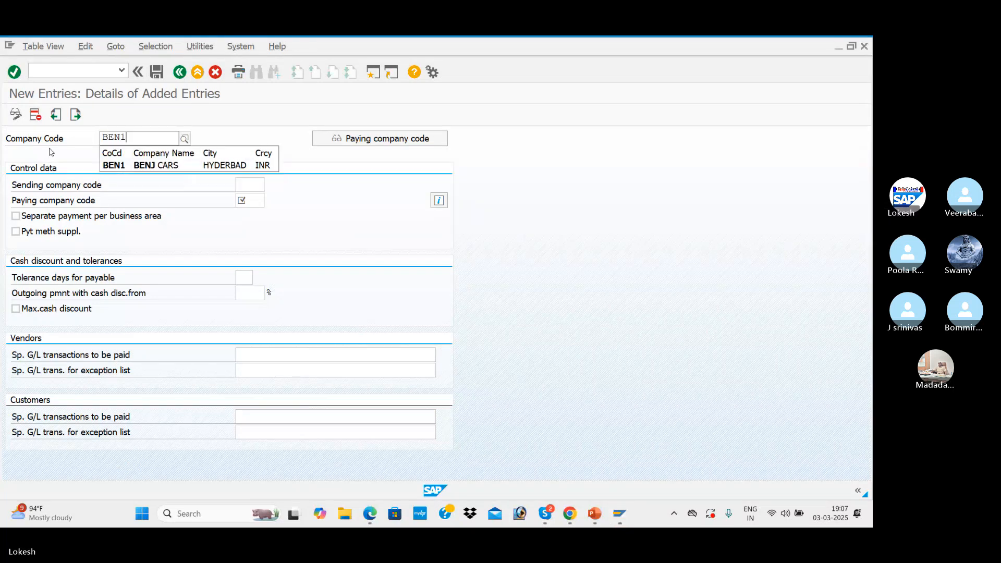
key(Return)
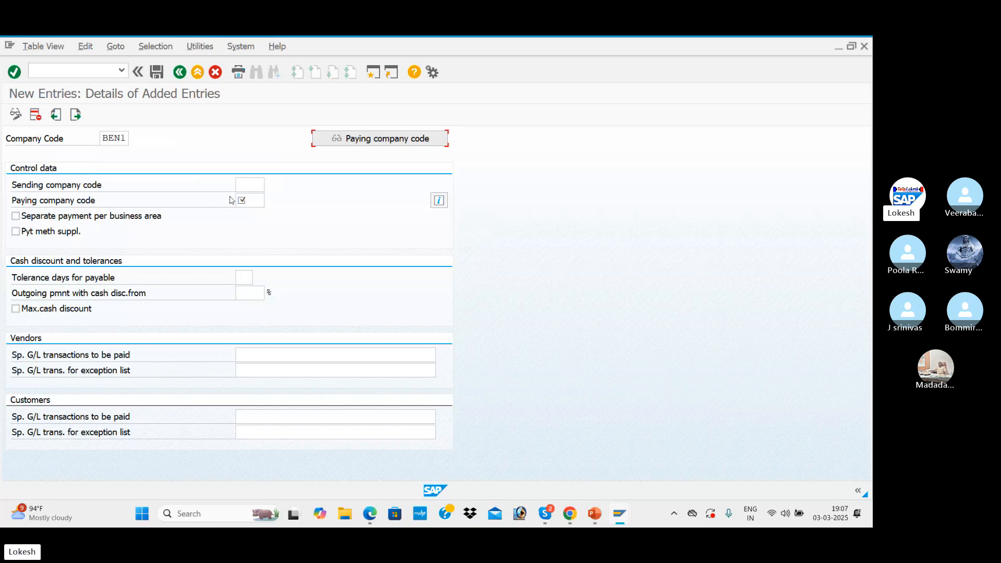
click(254, 187)
click(255, 201)
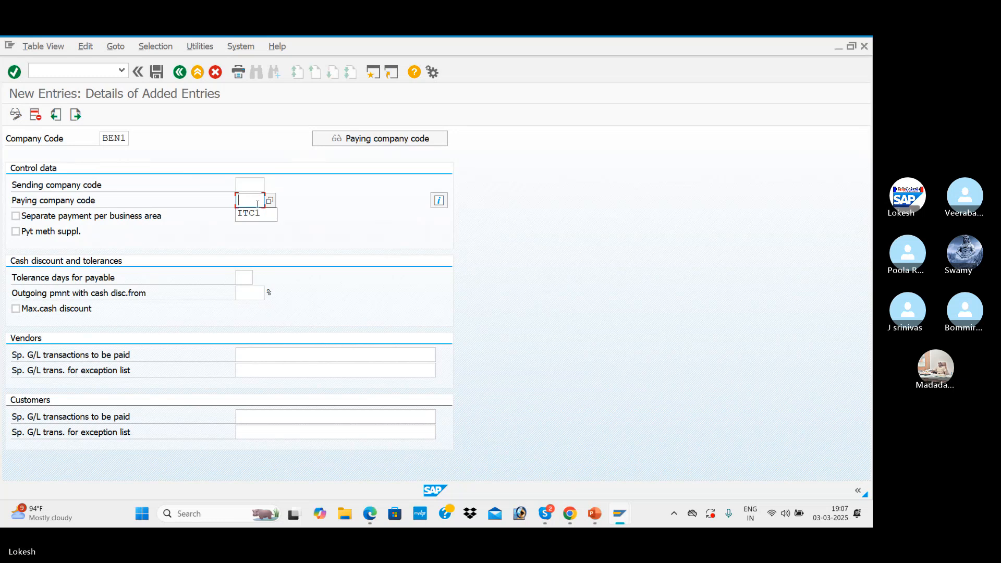
text(BEN1)
key(Tab)
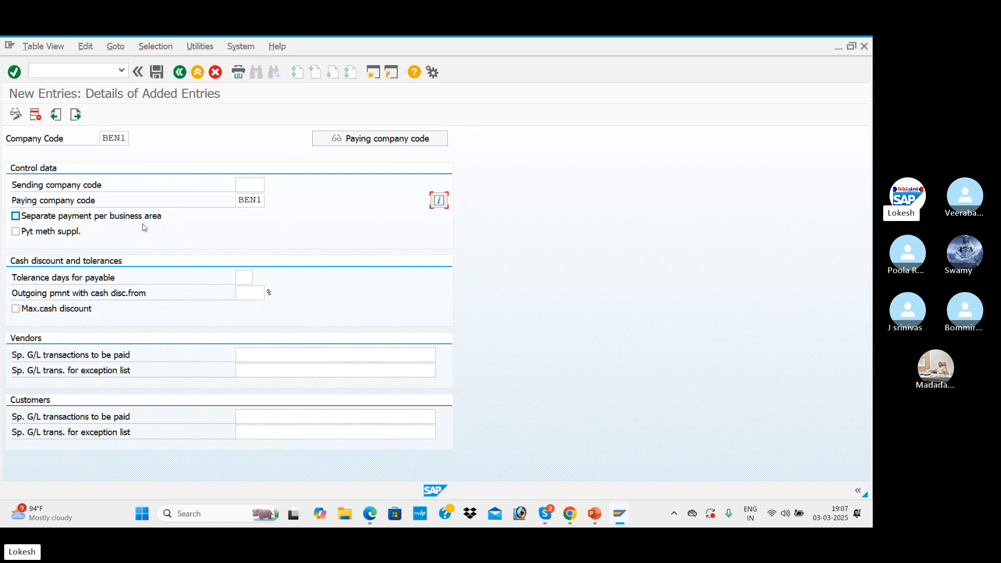
click(16, 217)
Set the payable tolerance to 2 days and outgoing payment with cash discount from 5 %, and enable maximum cash discount
click(242, 278)
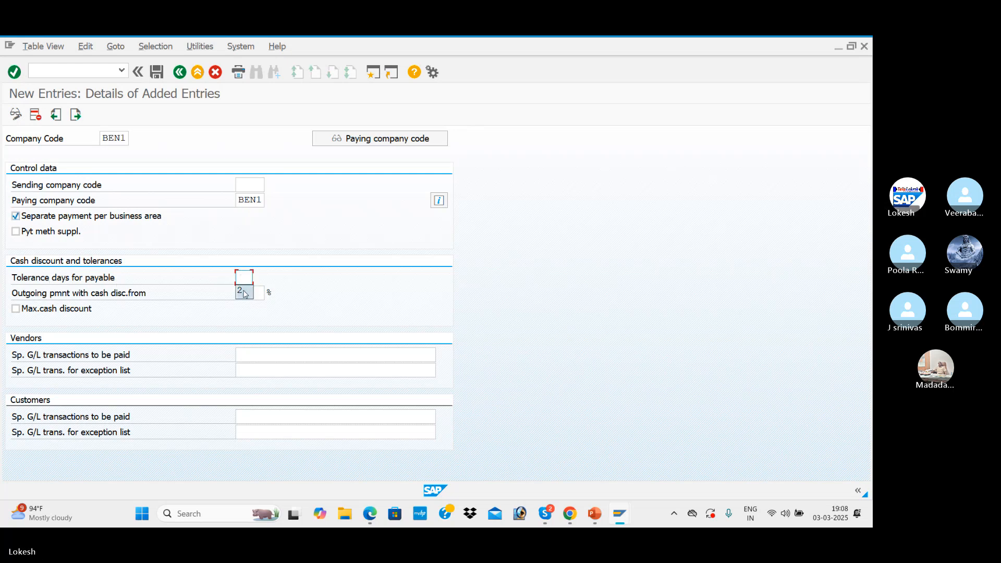
click(244, 291)
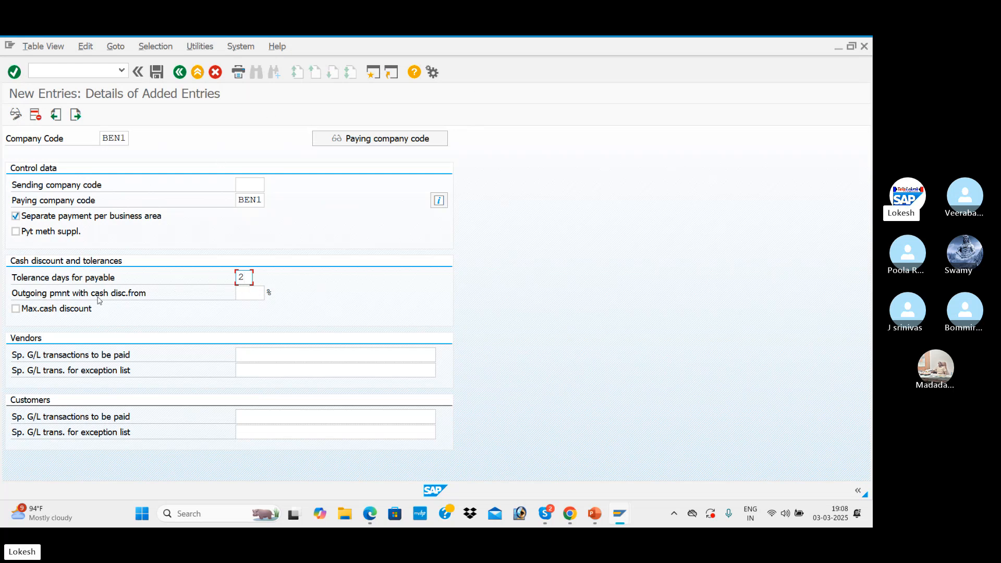
click(250, 294)
text(5)
key(Tab)
click(22, 312)
Consult the sample company code entry in the PDF notes, then return to SAP
key(alt+Tab)
key(alt+Tab)
key(alt+Tab)
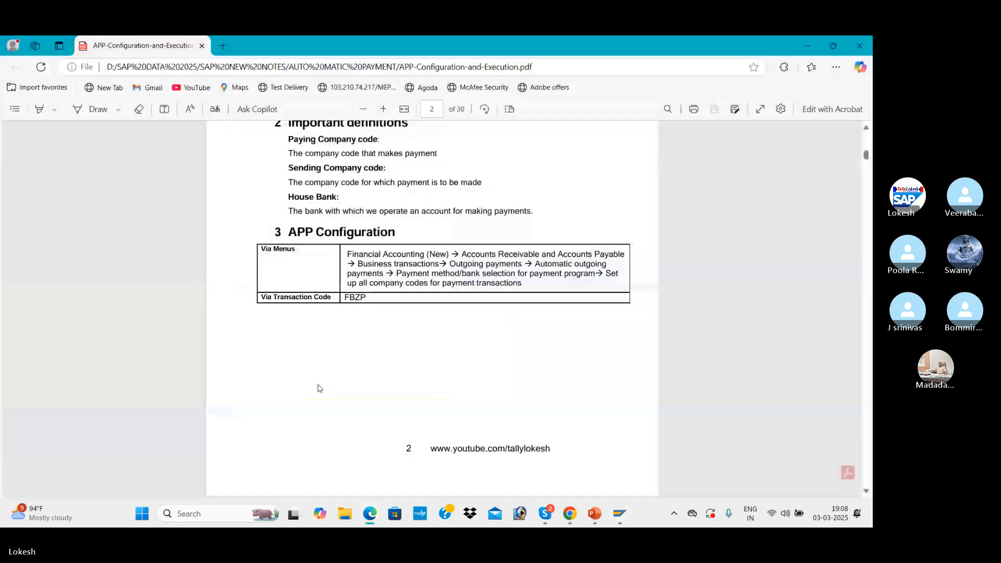
scroll(320, 388, down, 10)
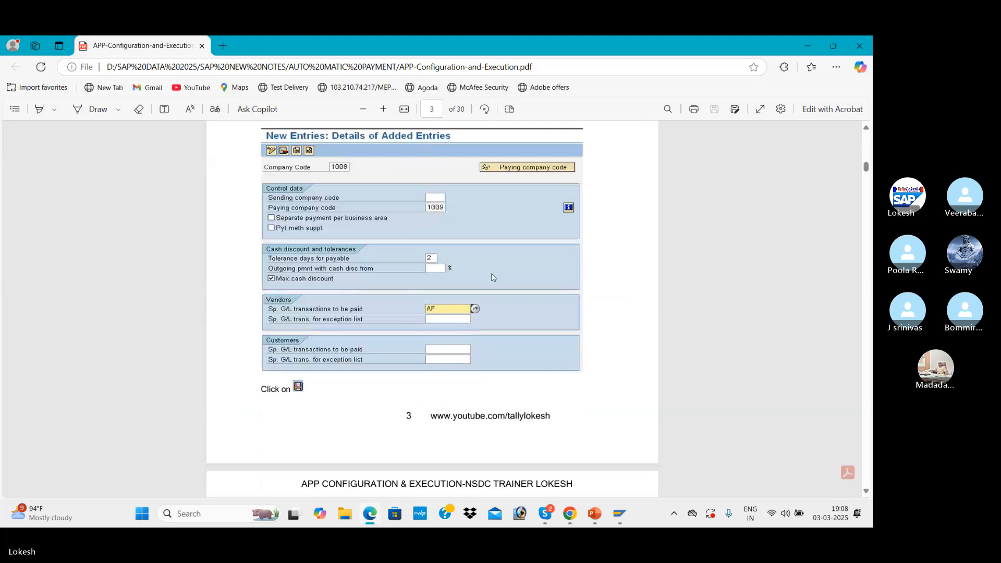
key(alt+Tab)
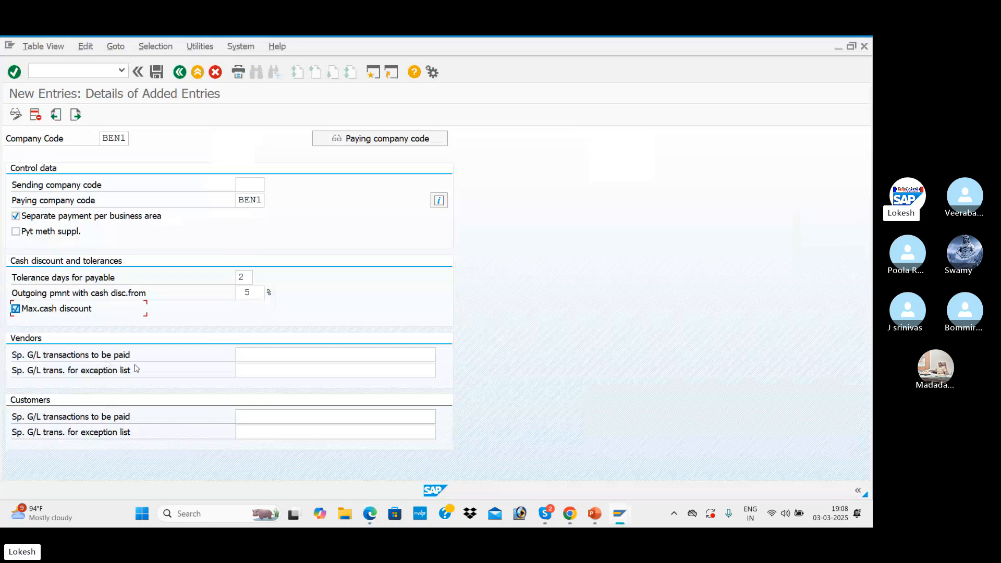
Set the special G/L transactions to be paid to AF for both vendors and customers
click(249, 354)
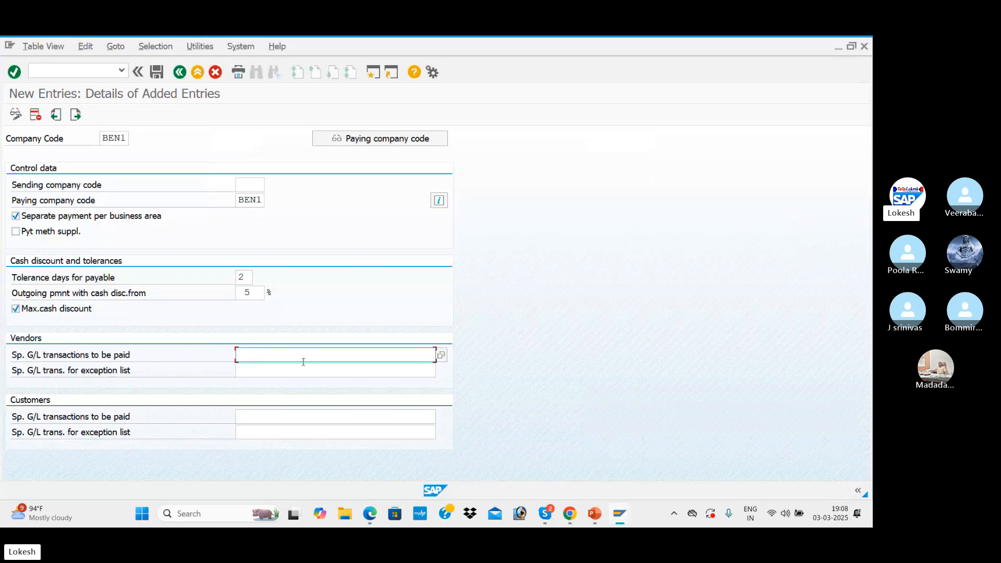
click(433, 354)
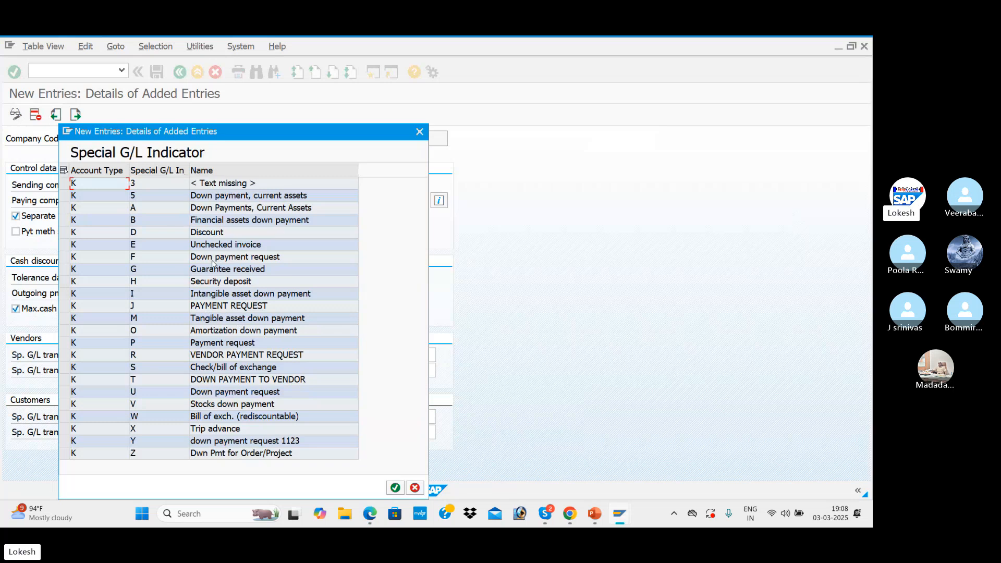
click(419, 131)
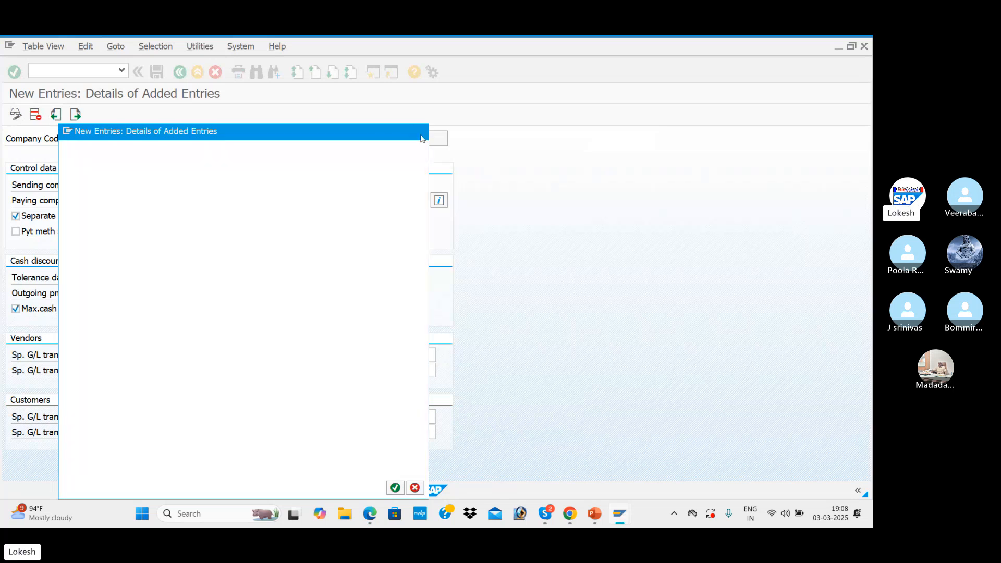
text(AF)
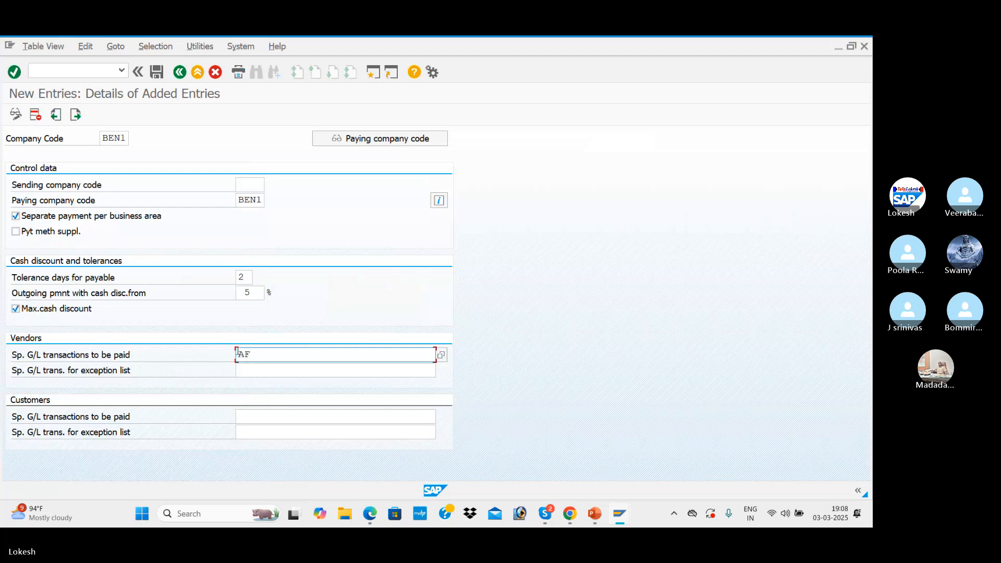
click(247, 416)
text(AF)
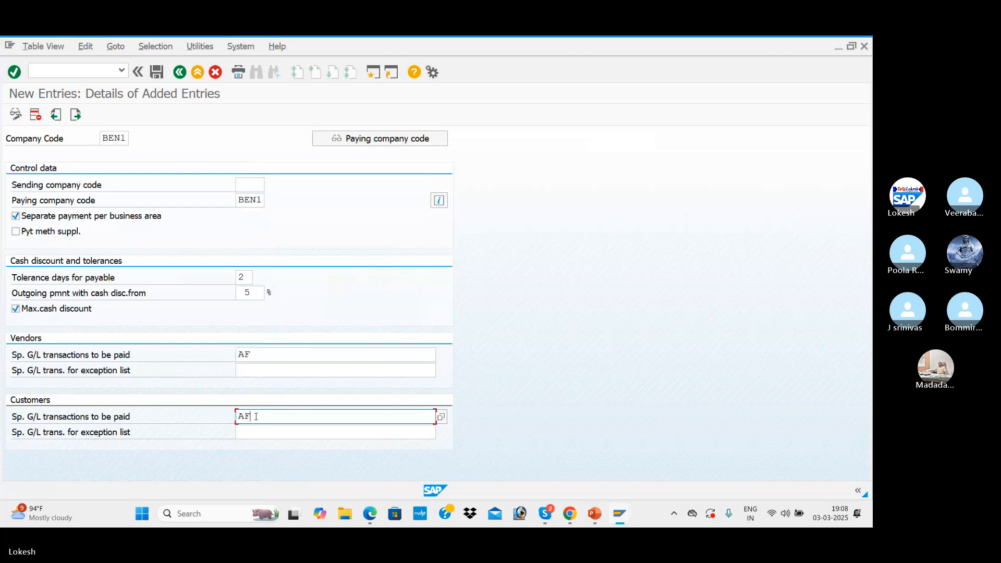
Save the BEN1 company code entry, accepting the cash discount limit warning
click(247, 292)
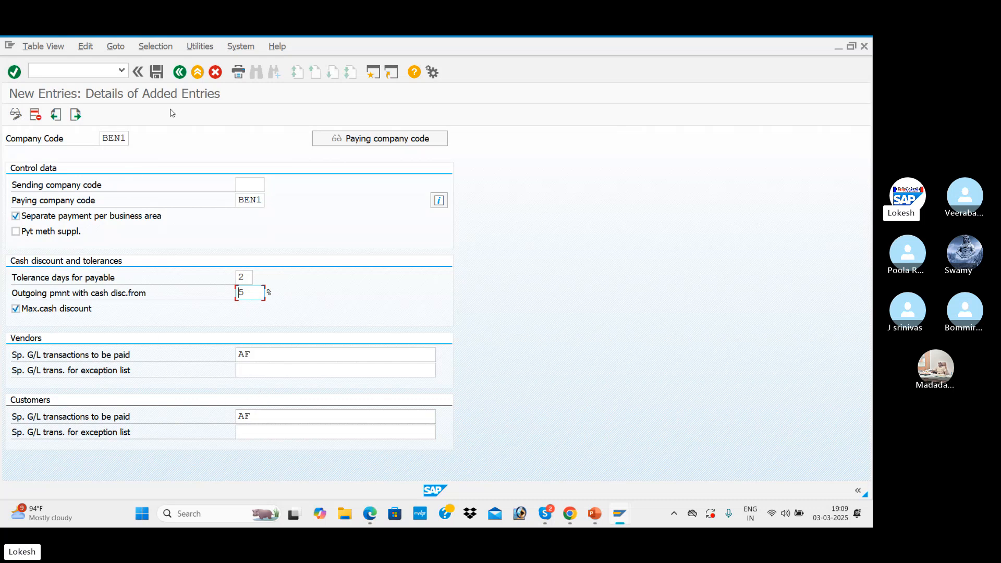
click(157, 73)
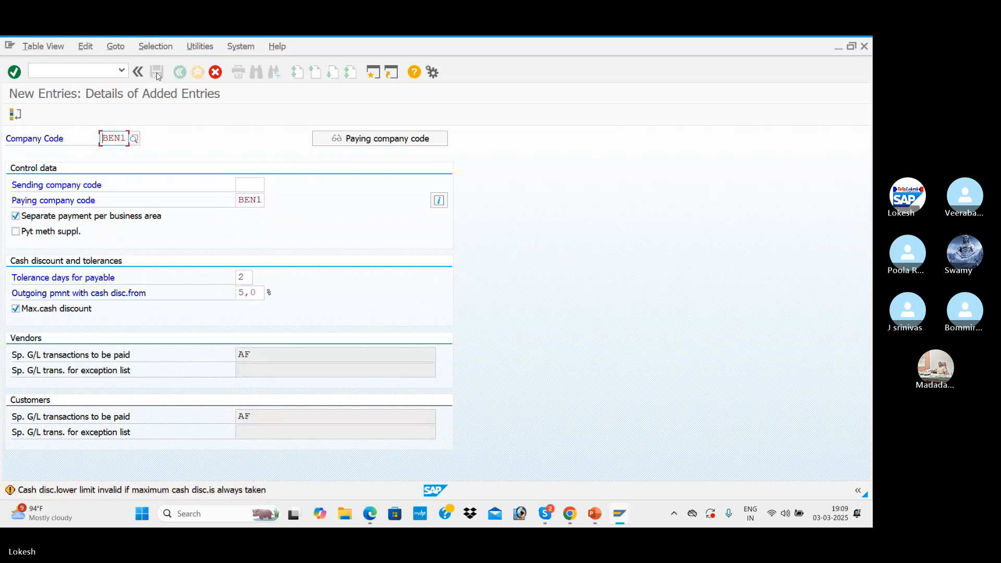
click(157, 73)
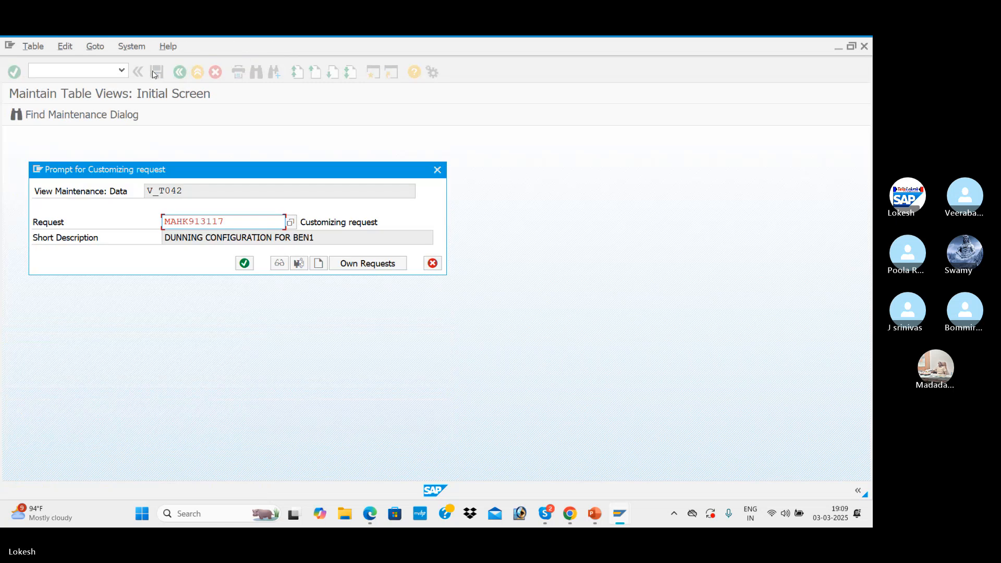
Create a new customizing request with the short description APP CONFIGURATION FOR BEN1
click(318, 264)
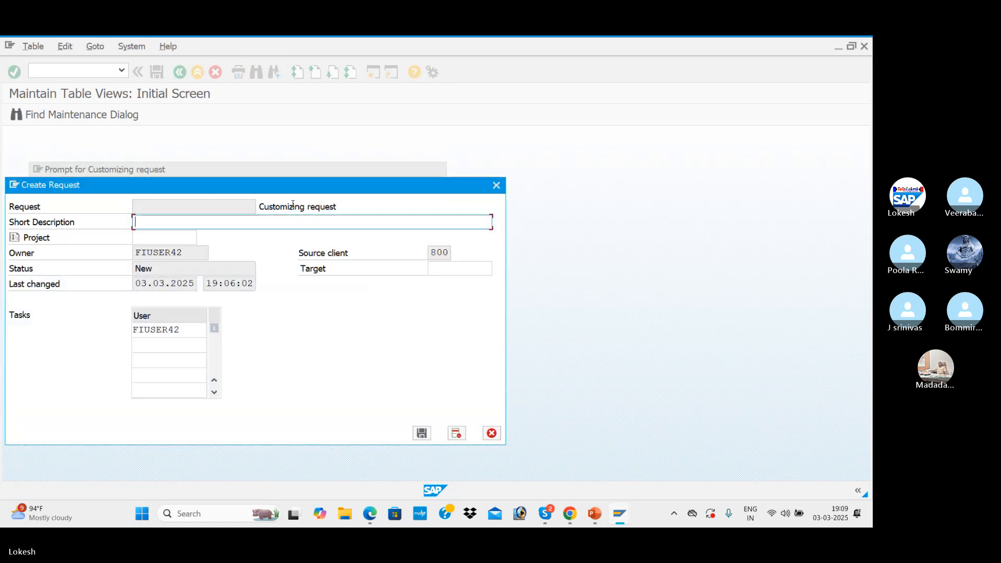
text(APP CONFIGURATION)
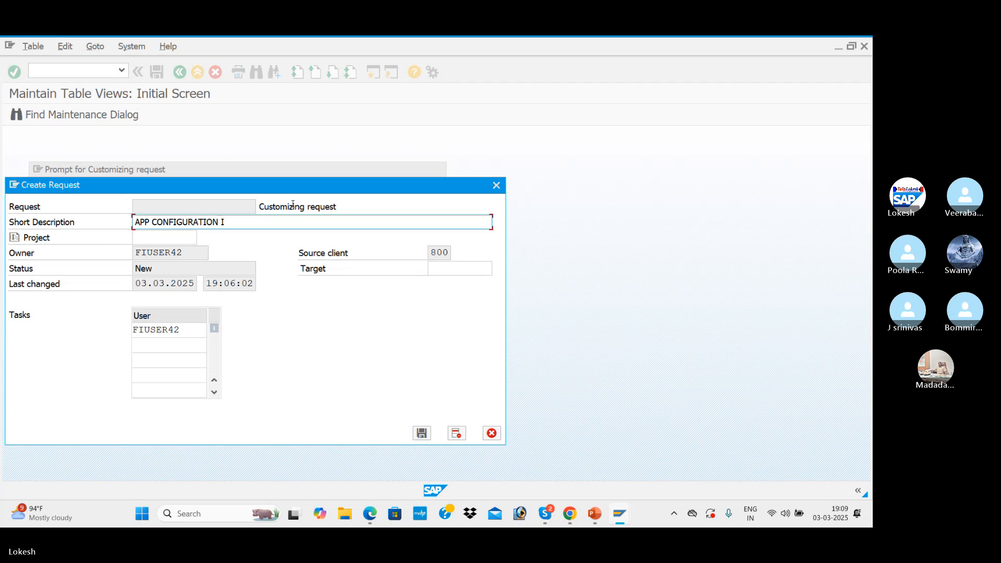
text( FOR BEN1)
key(Return)
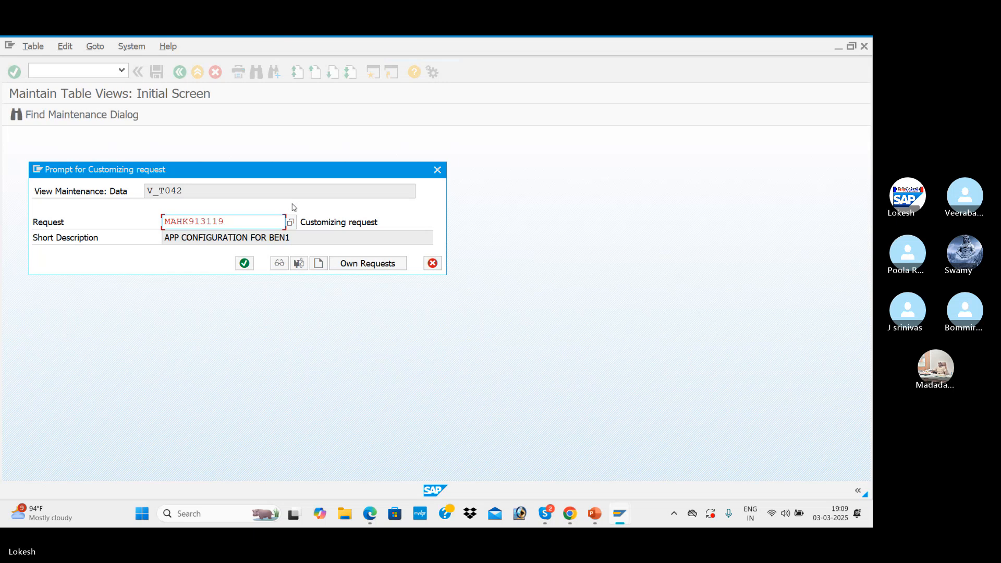
Confirm the customizing request for the BEN1 entry and return to the payment program customizing overview
click(246, 264)
click(245, 263)
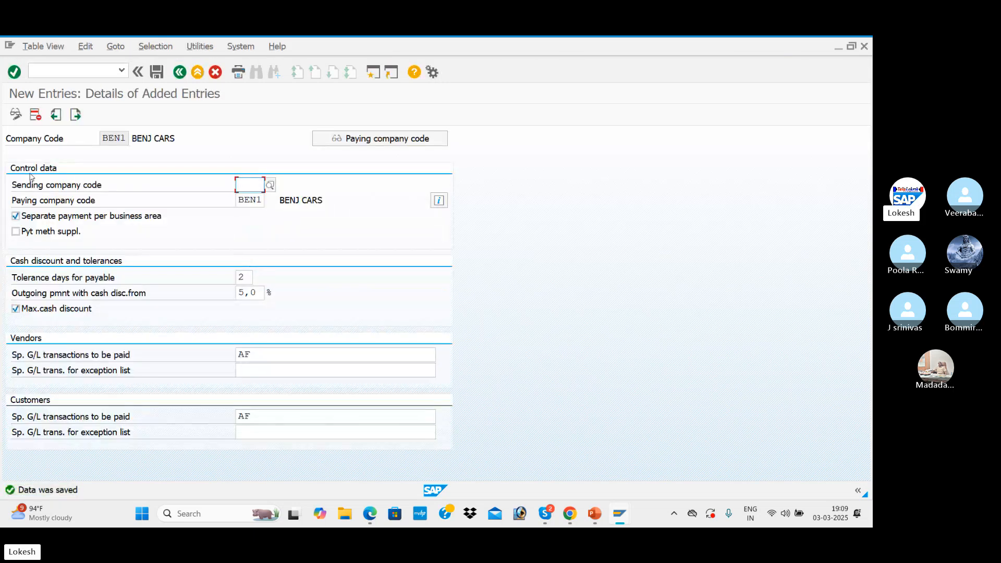
click(180, 76)
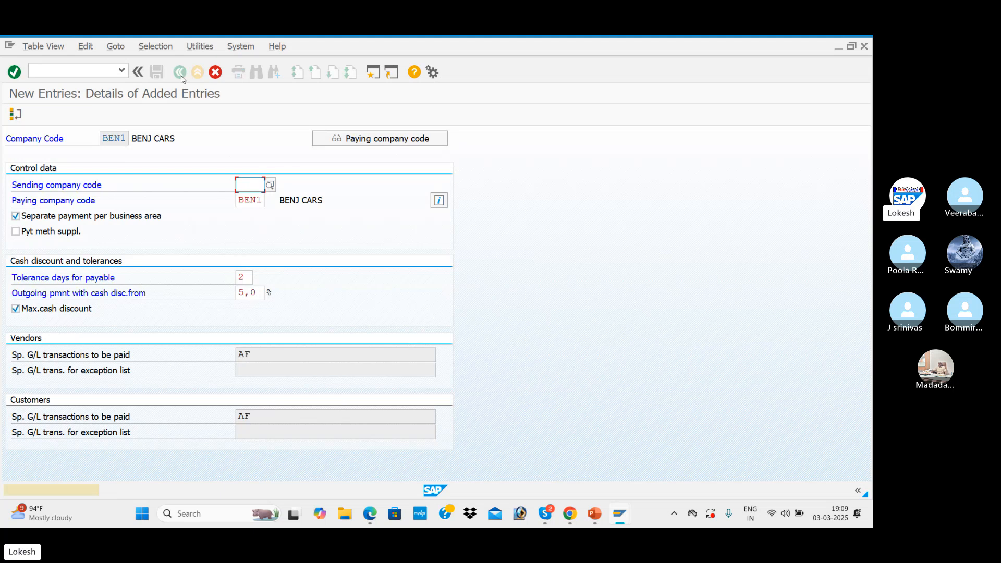
click(215, 73)
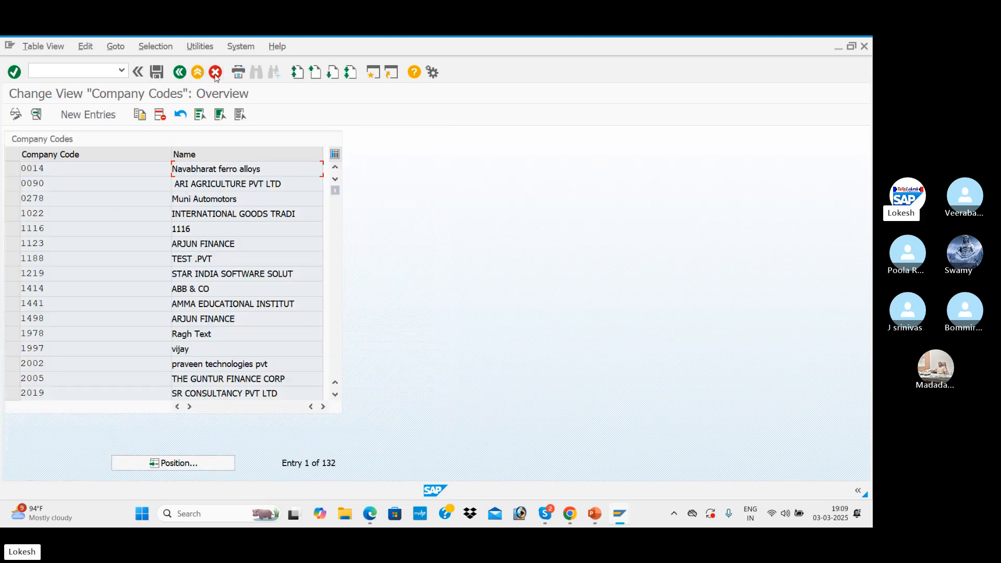
click(181, 72)
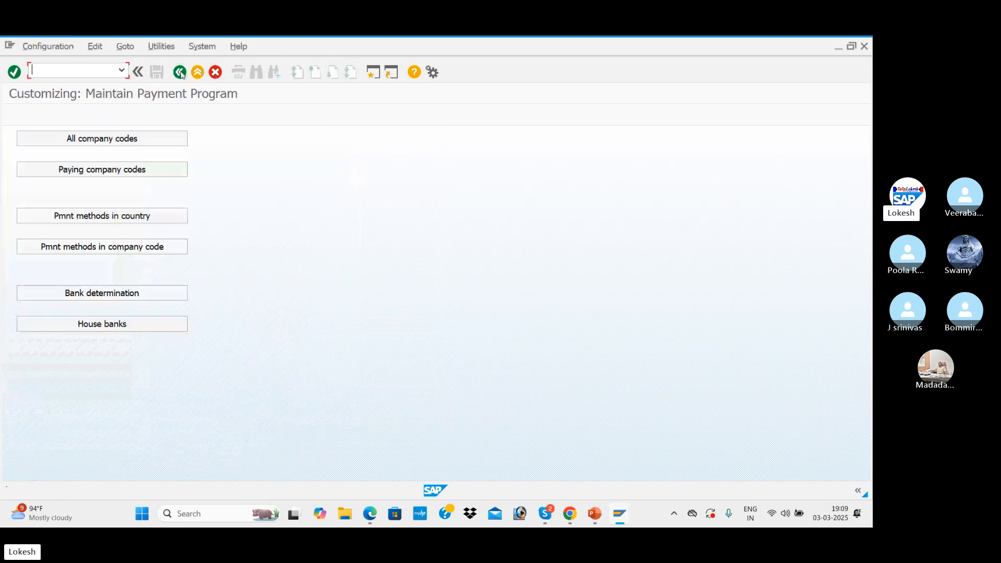
Create a new paying company codes entry for paying company code BEN1
click(140, 169)
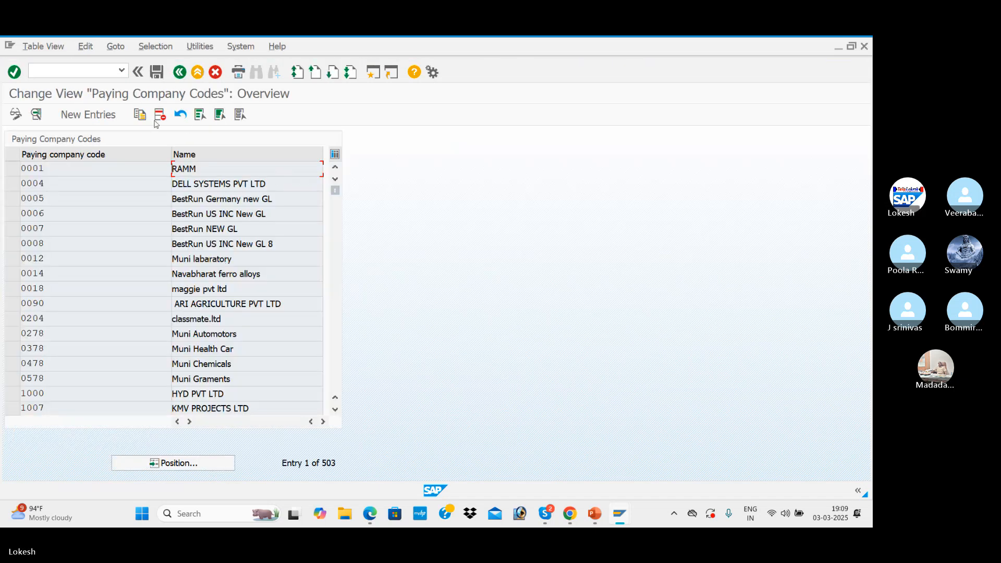
click(107, 117)
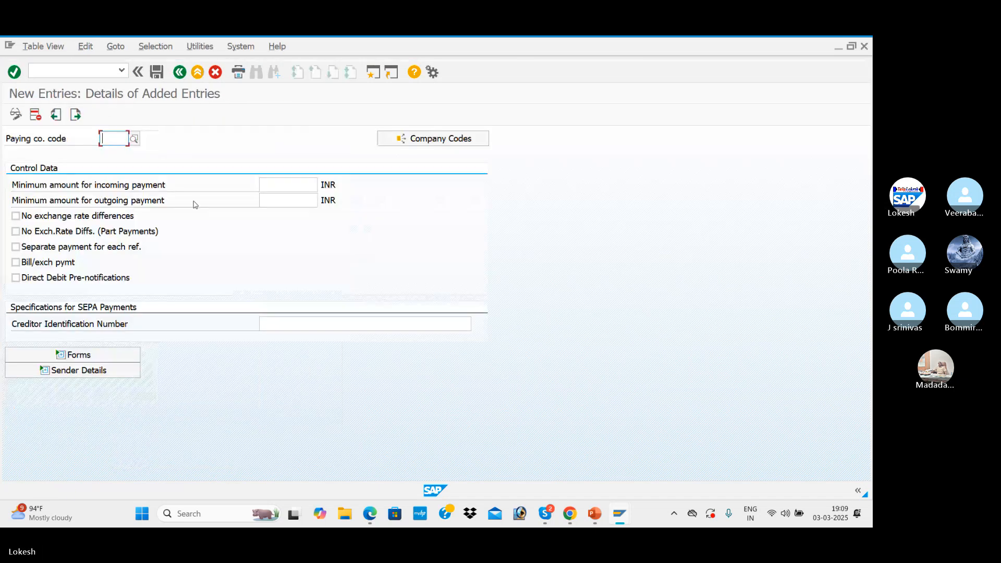
key(BackSpace)
text(BEN1)
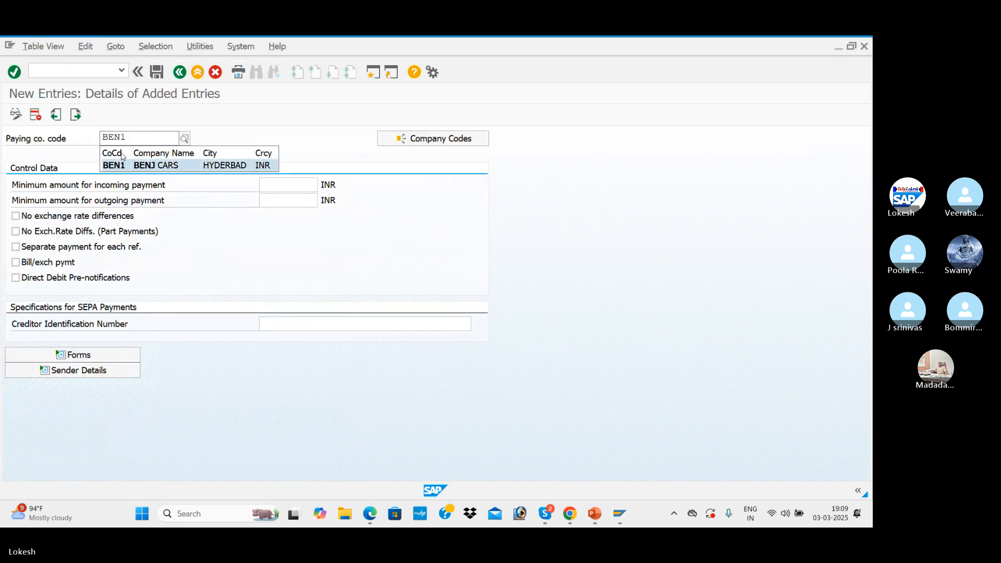
key(Return)
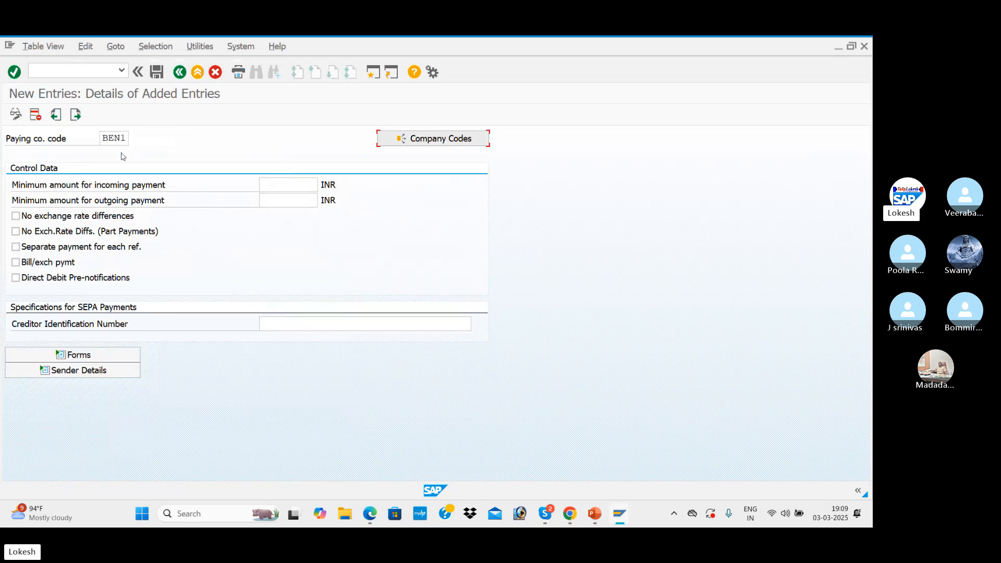
Consult the sample paying company code entry with its minimum payment amounts in the PDF notes, and return to SAP
click(278, 185)
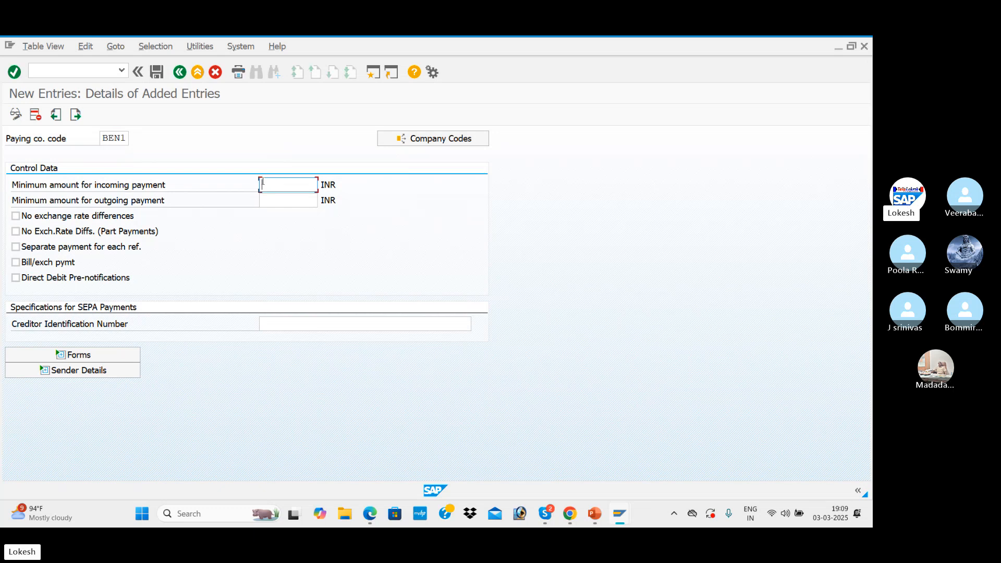
key(alt+Tab)
scroll(308, 231, down, 5)
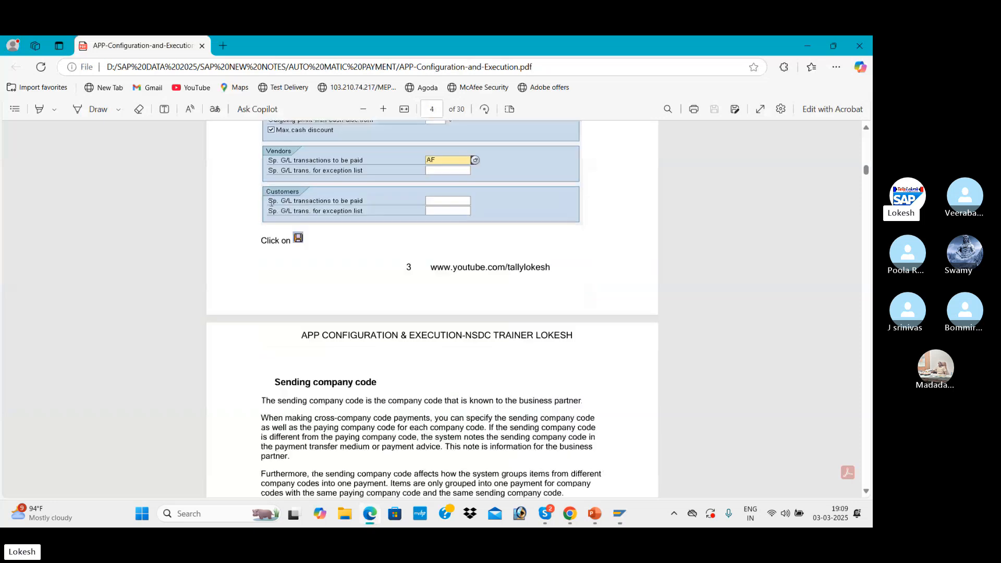
scroll(308, 231, down, 15)
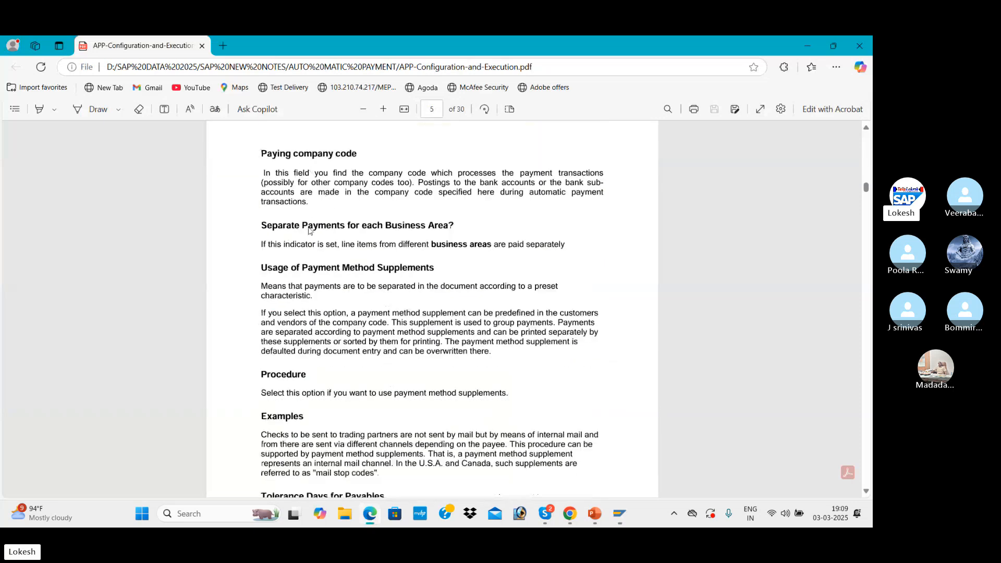
scroll(308, 231, down, 10)
scroll(468, 234, up, 2)
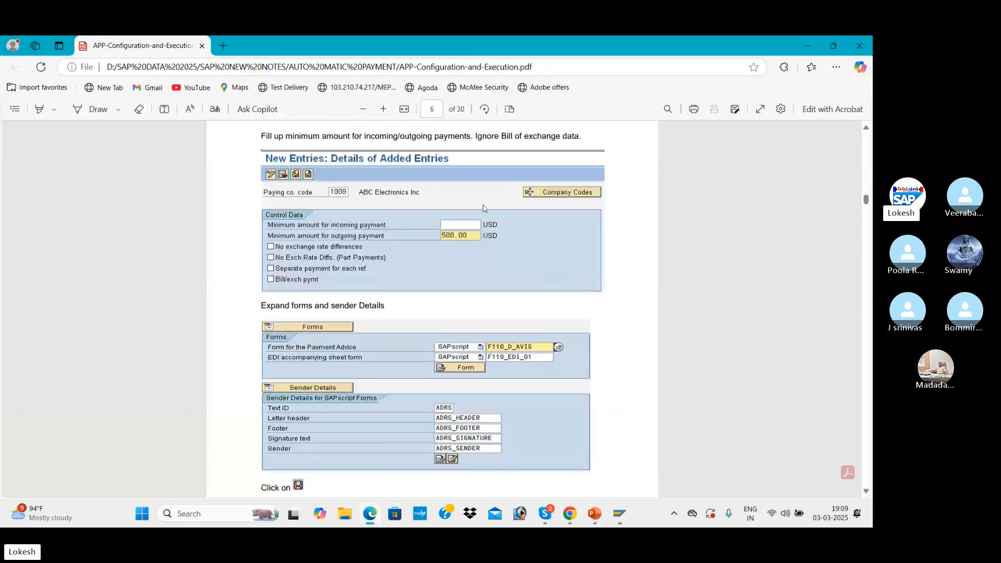
key(alt+Tab)
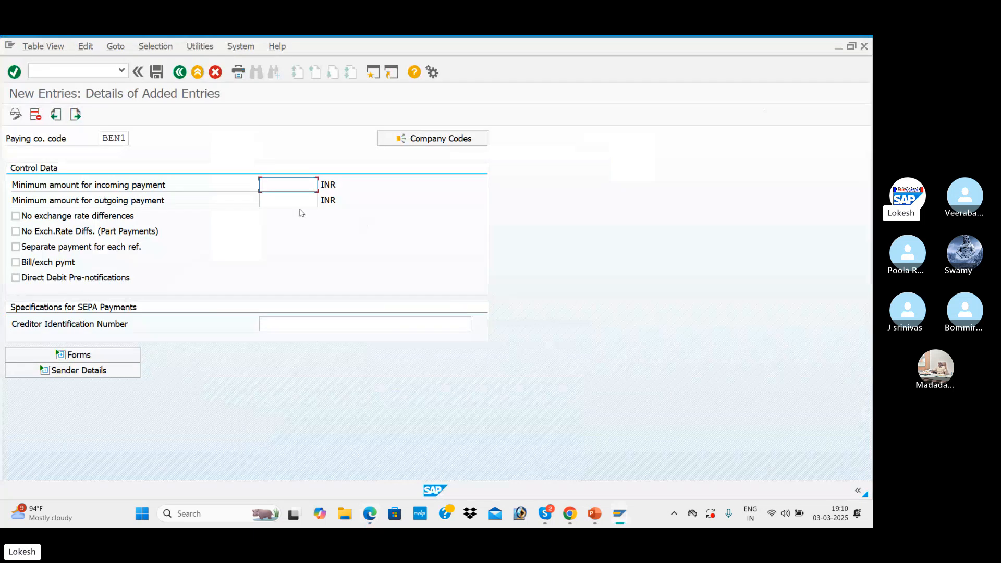
Set the minimum incoming and outgoing payment amounts to 100 INR and enable both no exchange rate differences options, including part payments
click(277, 199)
text(100)
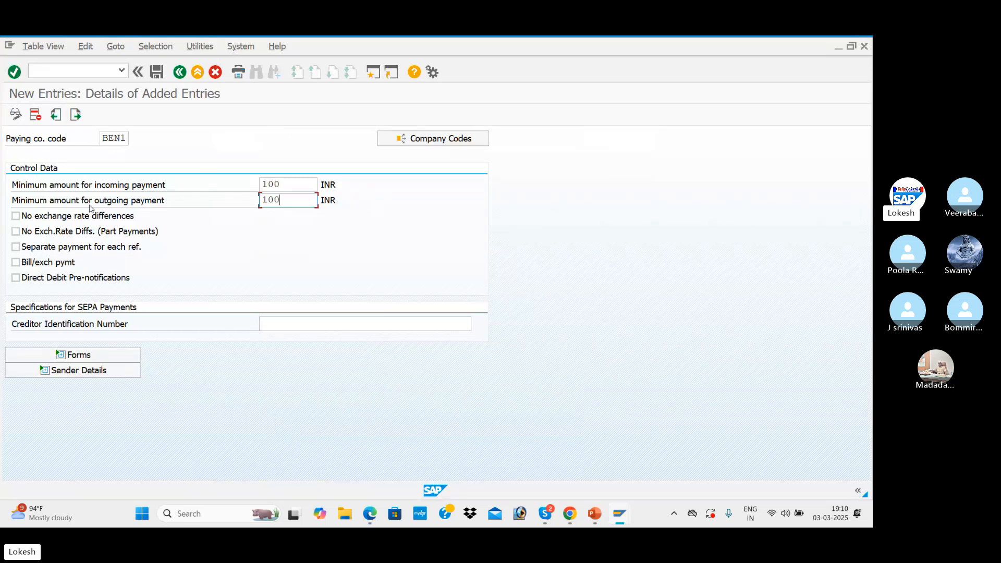
click(26, 218)
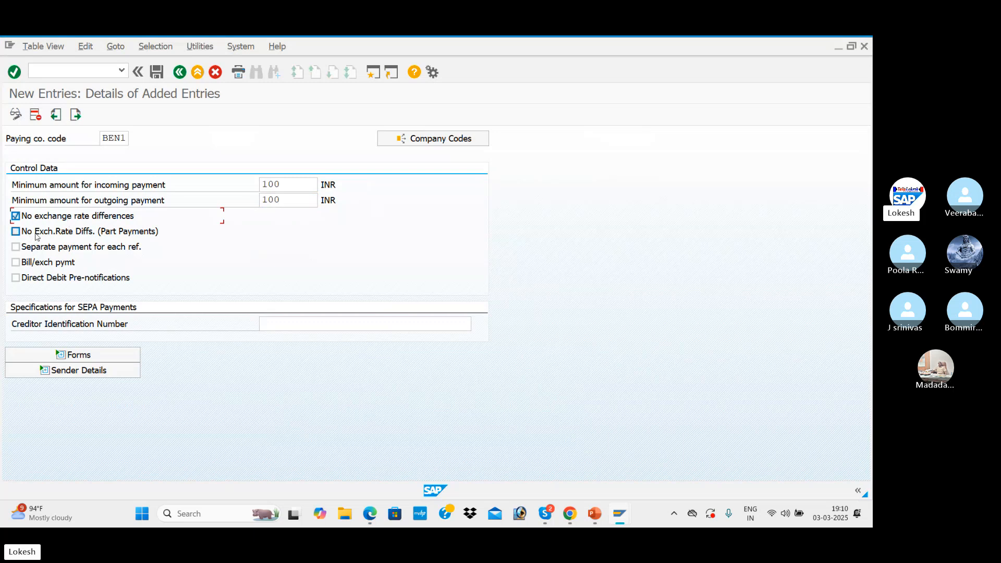
click(17, 232)
Review the sample forms and sender details for the paying company code in the PDF notes, and return to SAP
click(369, 514)
scroll(427, 334, down, 2)
scroll(427, 334, up, 2)
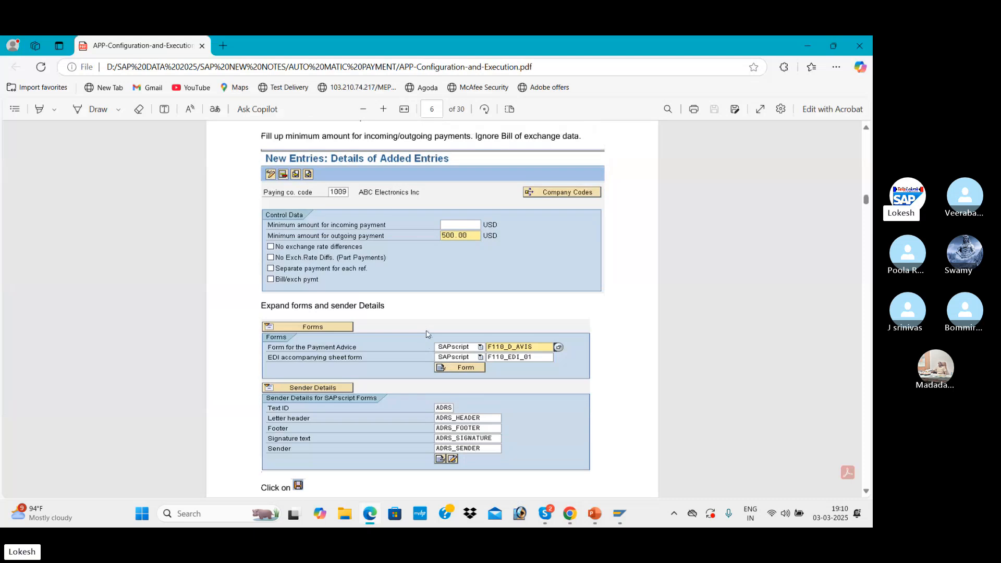
scroll(427, 334, down, 1)
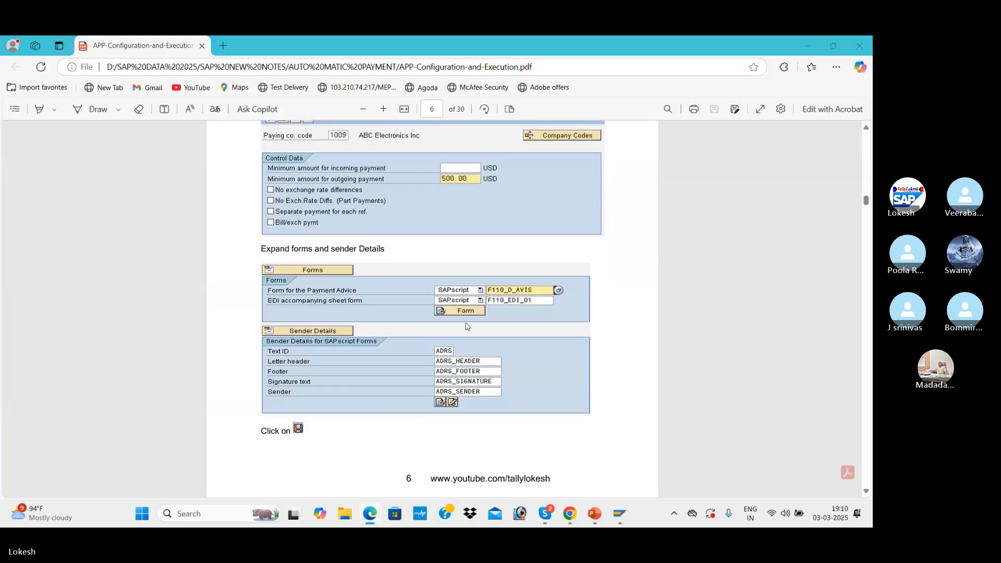
key(alt+Tab)
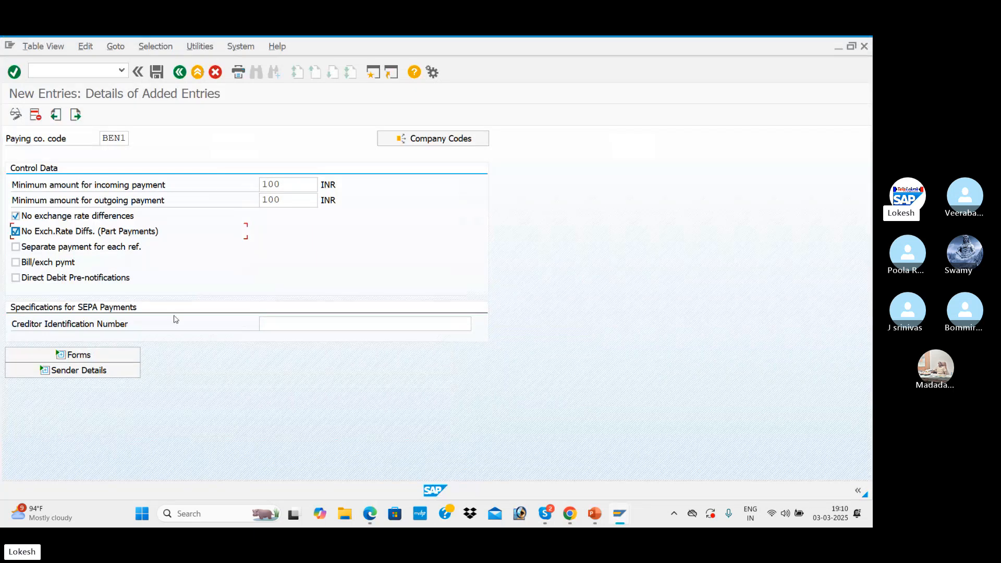
Expand the forms section and set the SAPscript form for the payment advice to F110_D_AVIS, as in the PDF notes
click(292, 322)
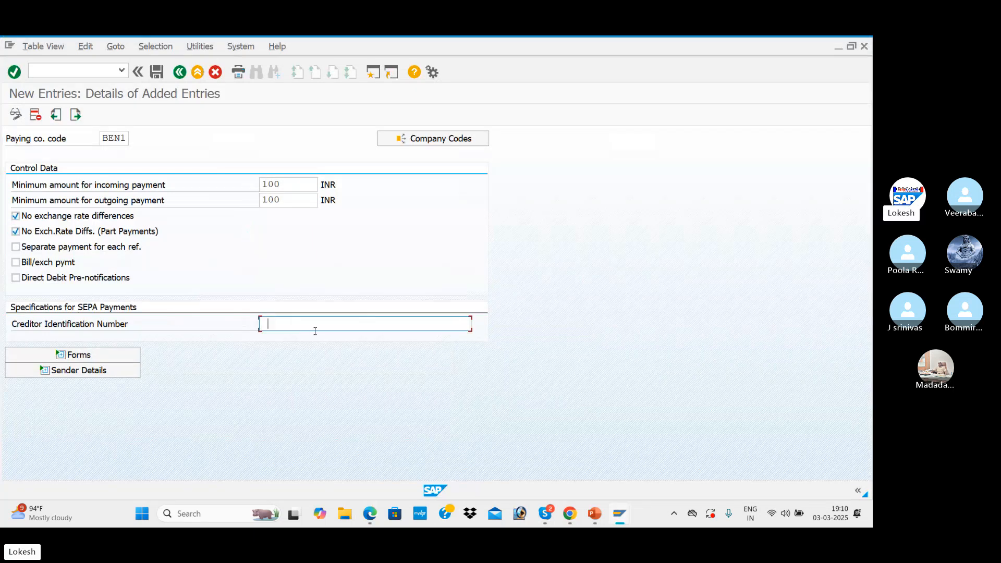
click(126, 353)
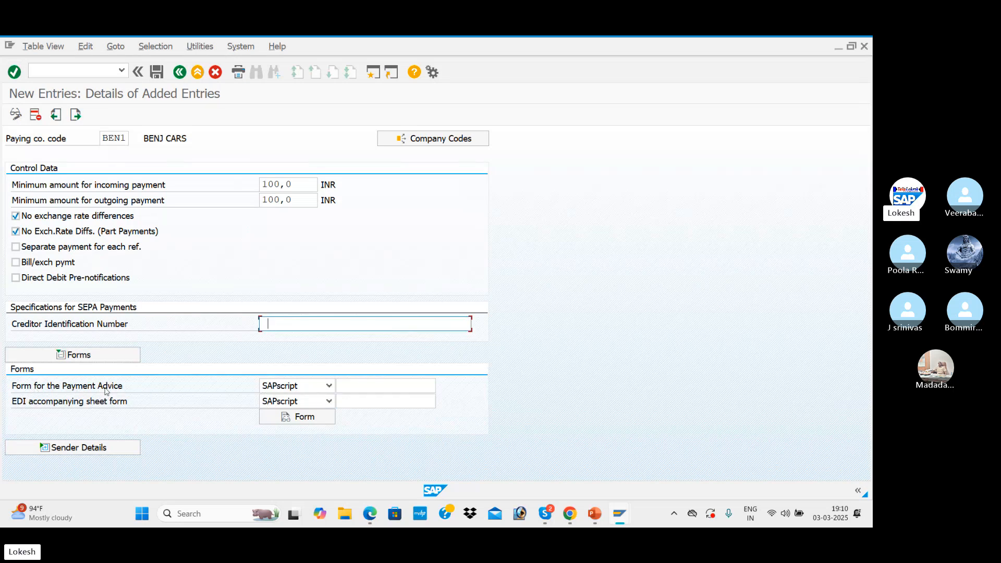
click(378, 386)
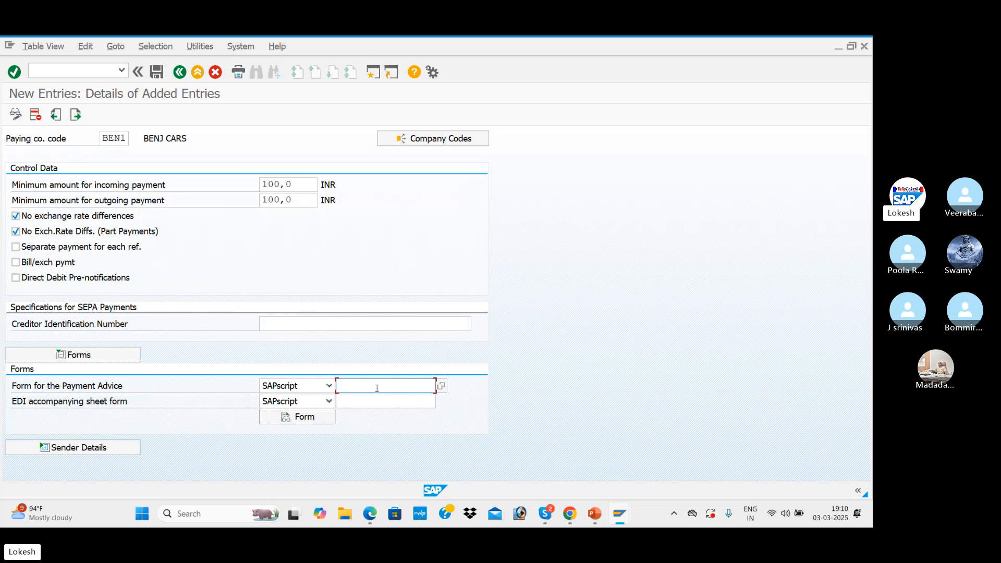
key(alt+Tab)
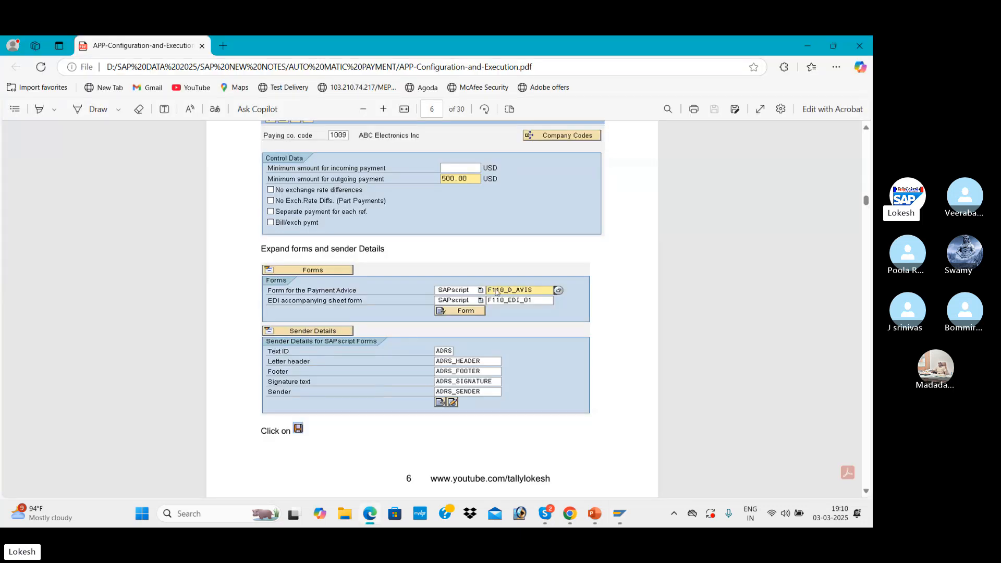
key(alt+Tab)
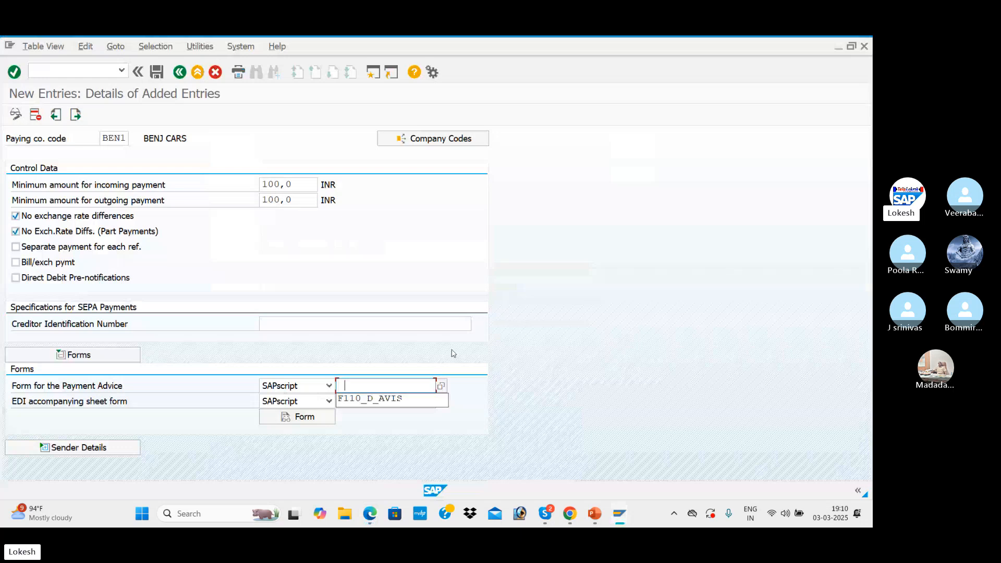
click(406, 403)
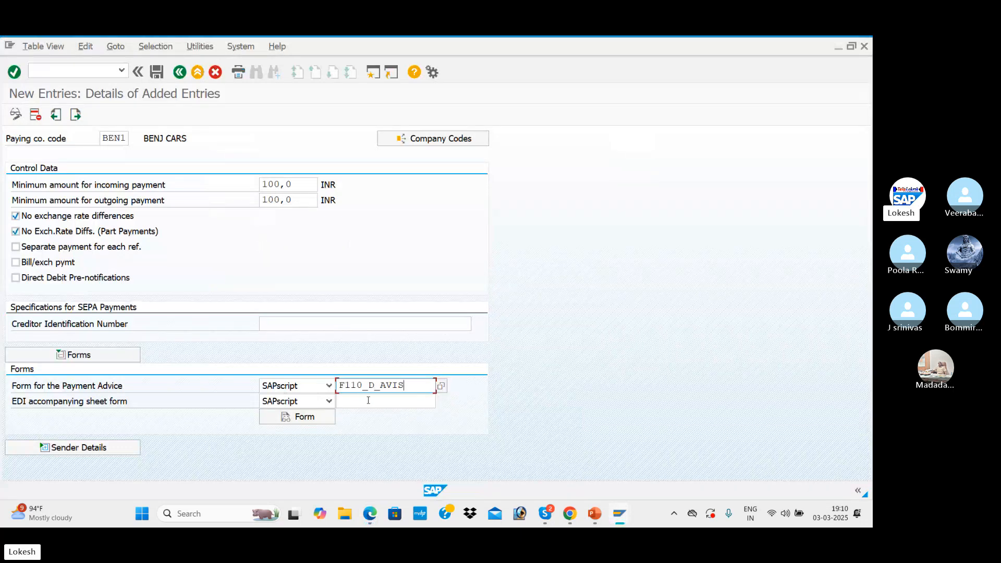
Set the EDI accompanying sheet form to F110_EDI_01 and display its form header before returning to the entry
key(alt+Tab)
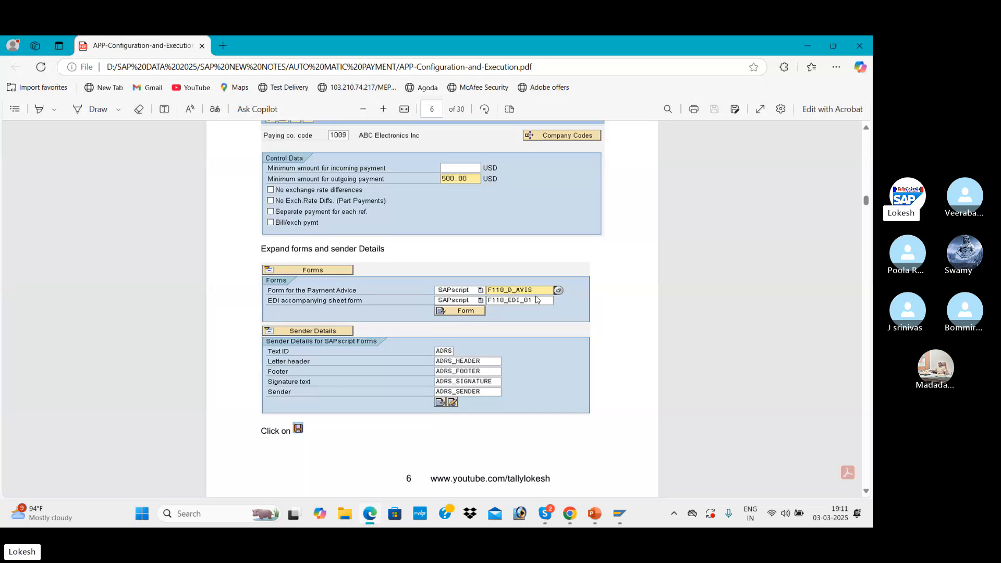
key(alt+Tab)
click(396, 401)
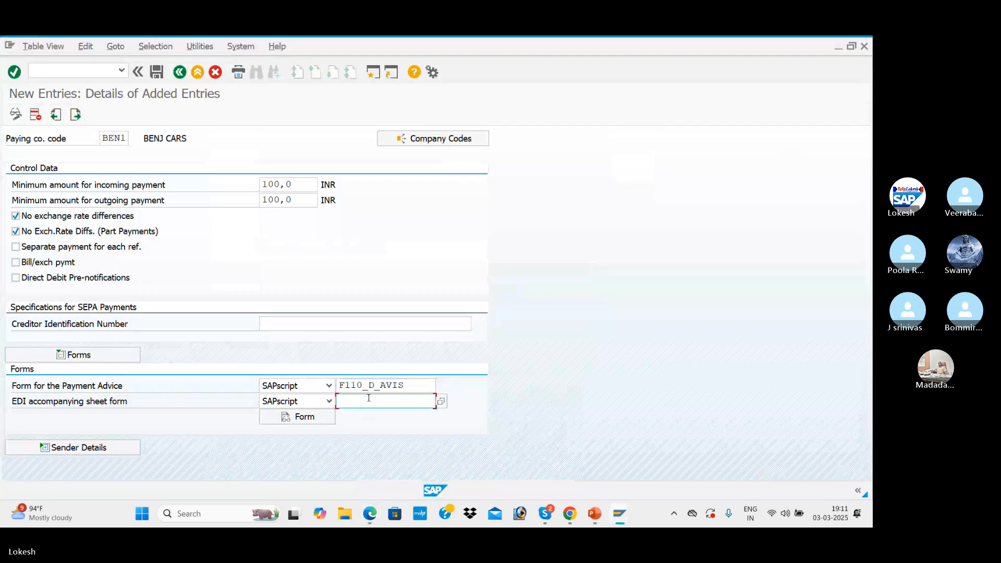
click(370, 419)
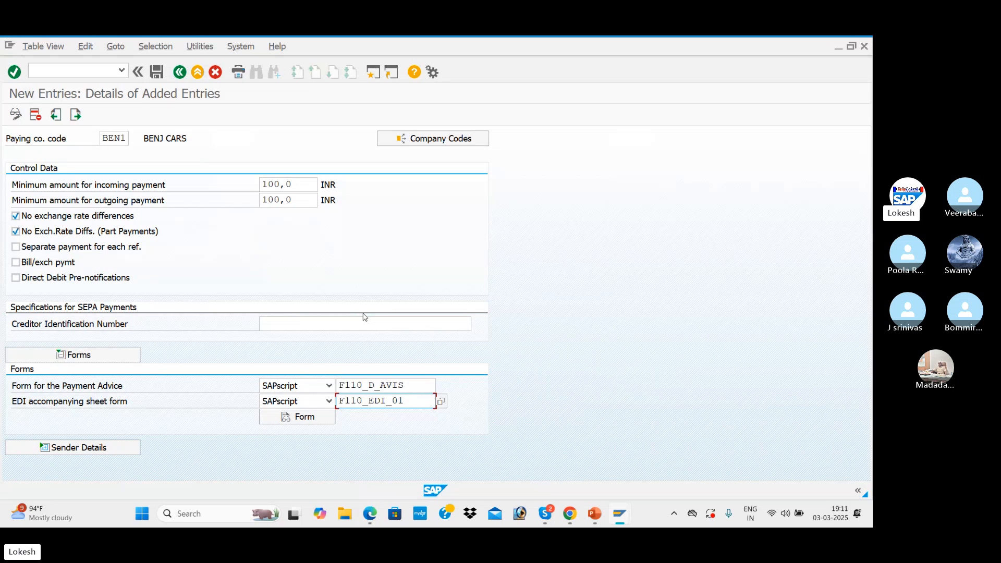
click(319, 420)
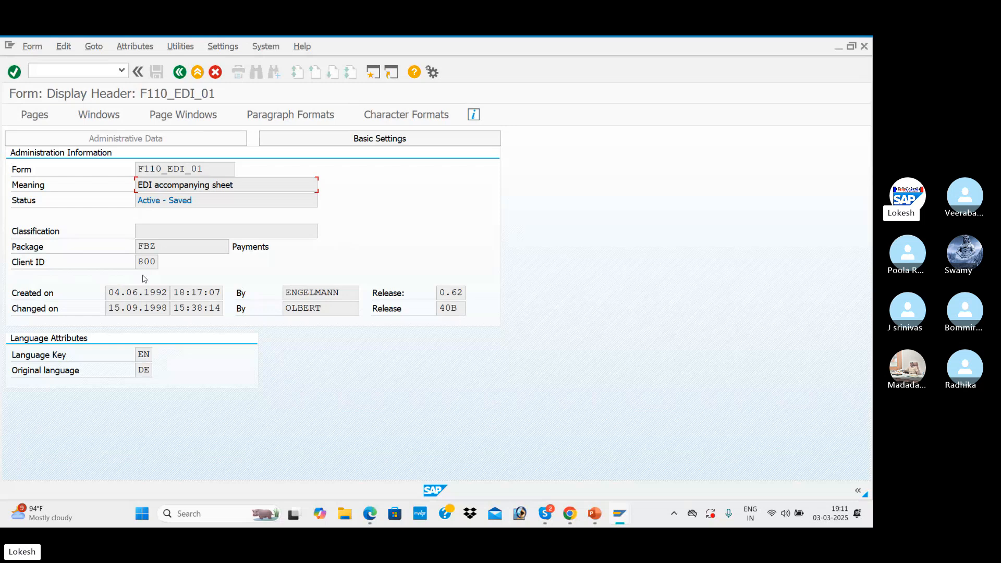
click(180, 72)
Check the sender details in the PDF notes, then expand that section in SAP and set the SAPscript text ID to ADRS
key(alt+Tab)
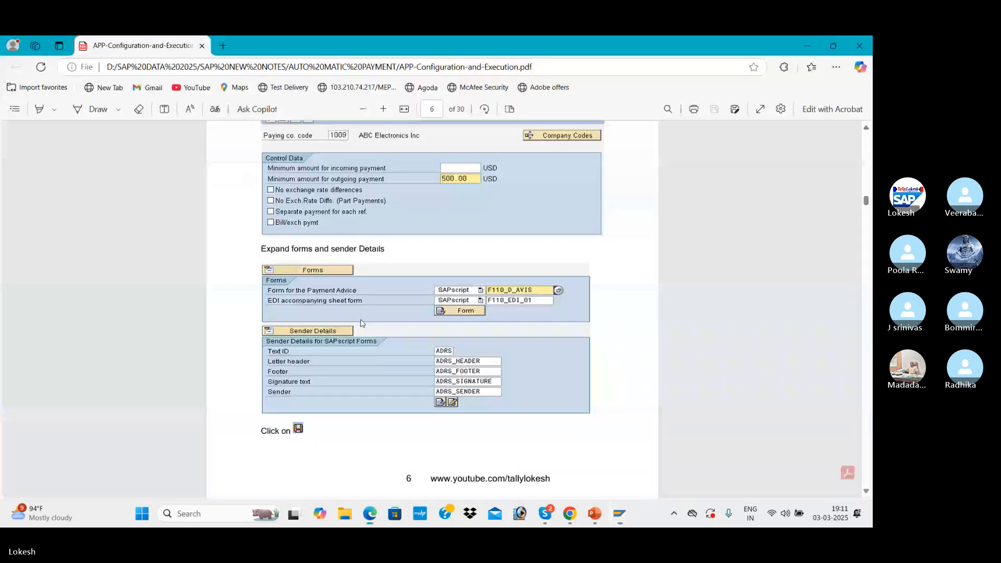
scroll(364, 324, down, 1)
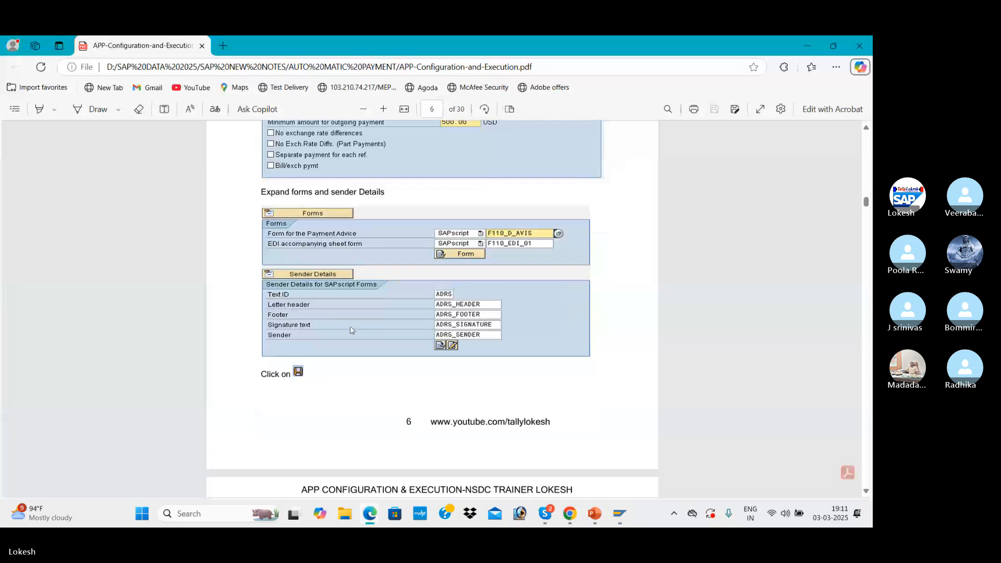
key(alt+Tab)
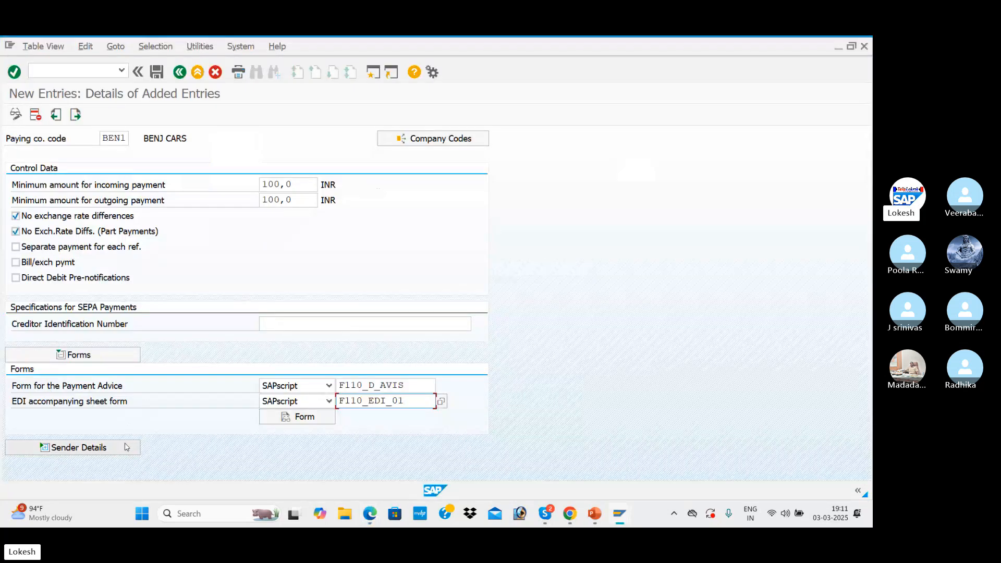
click(133, 444)
scroll(259, 359, down, 2)
scroll(277, 351, down, 5)
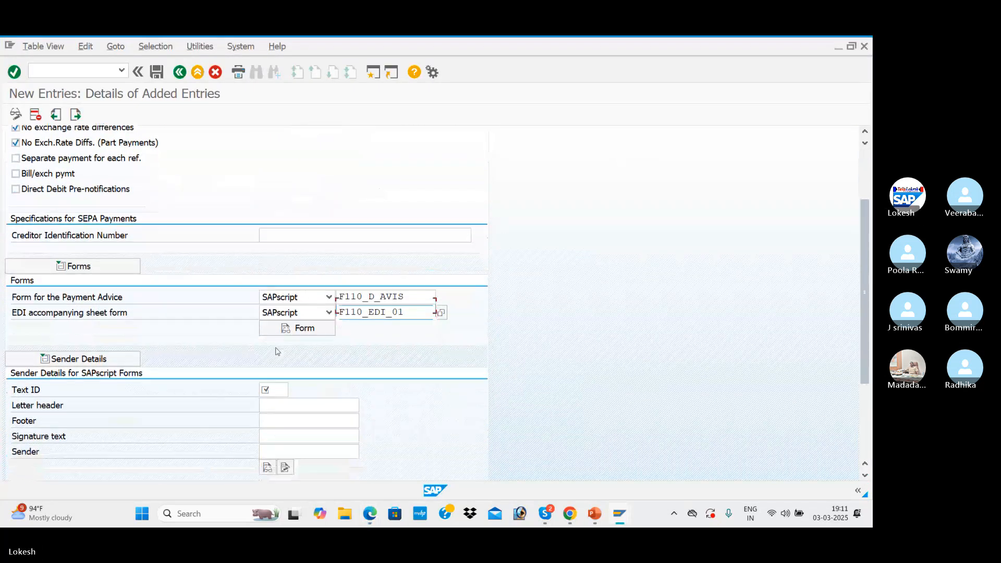
click(282, 326)
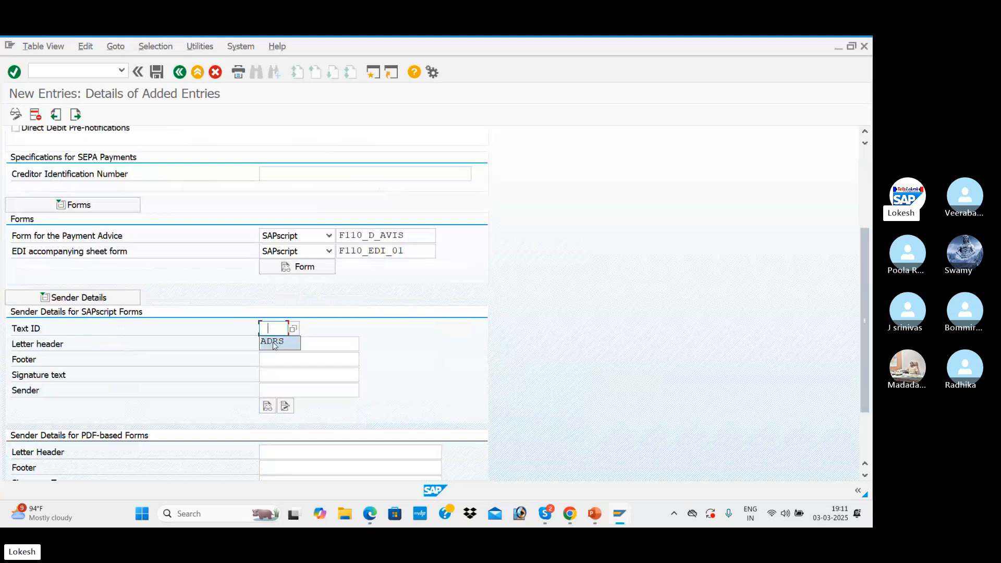
click(283, 342)
Set the SAPscript letter header to ADRS_HEADER, footer to ADRS_FOOTER, signature text to ADRS_SIGNATURE and sender to ADRS_SENDER
click(300, 344)
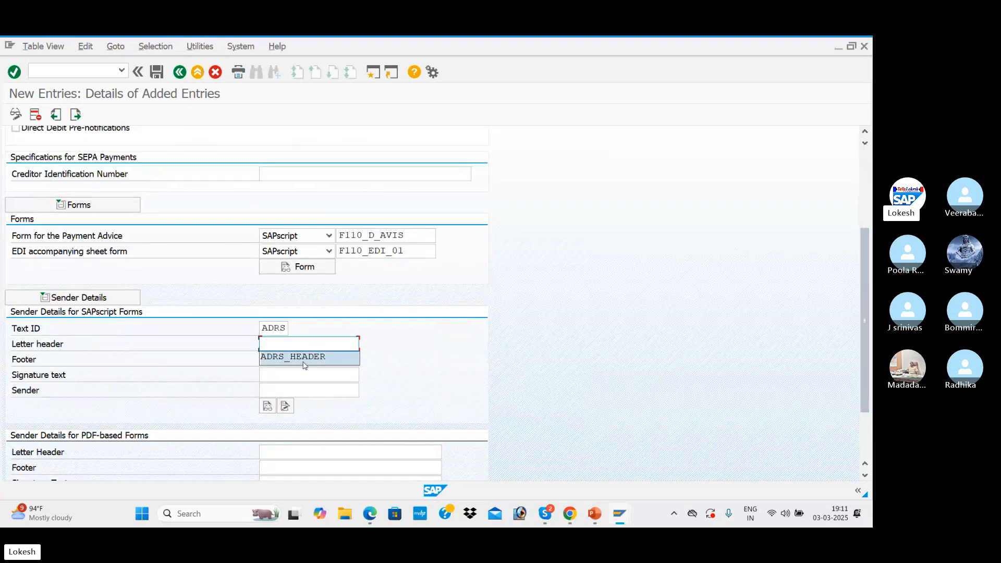
click(302, 356)
click(302, 359)
click(290, 374)
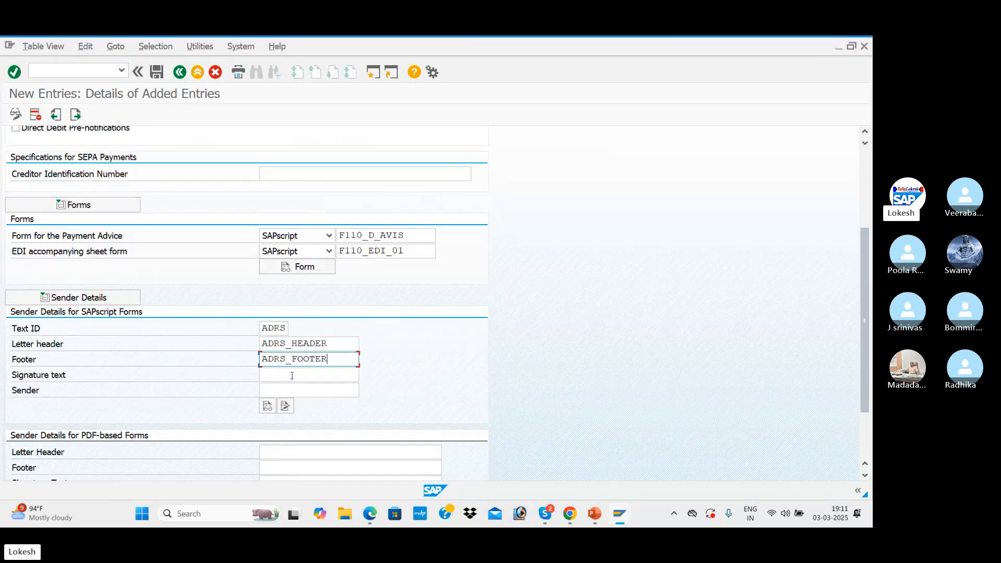
click(288, 375)
click(288, 388)
click(287, 391)
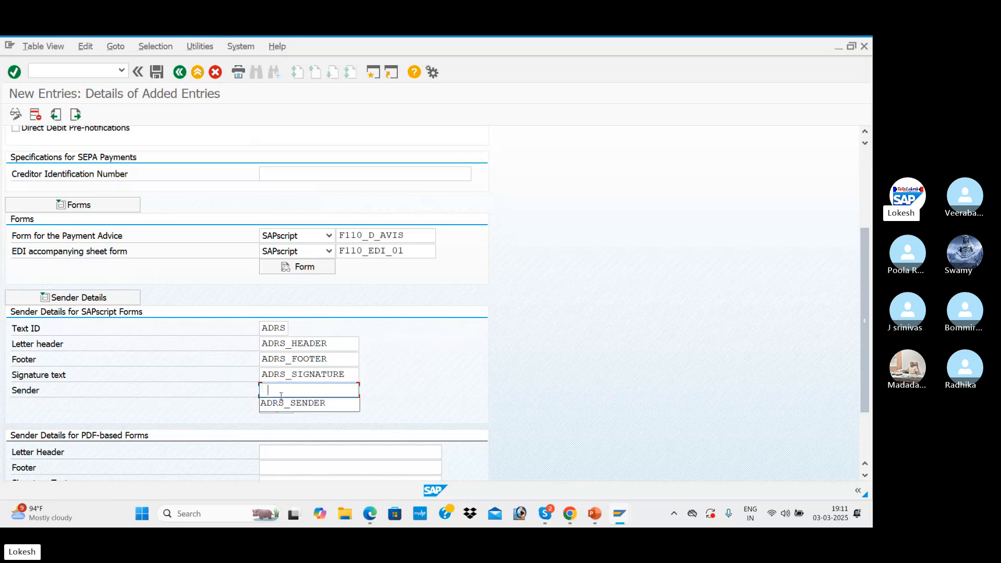
click(286, 407)
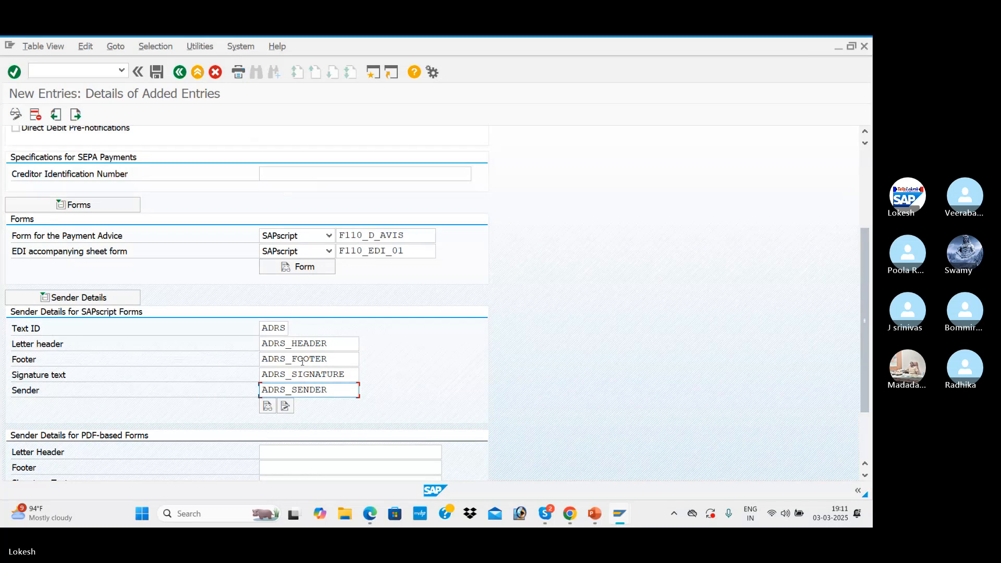
Compare the entry with the PDF notes and save it in SAP under the customizing request APP CONFIGURATION FOR BEN1
scroll(302, 361, down, 4)
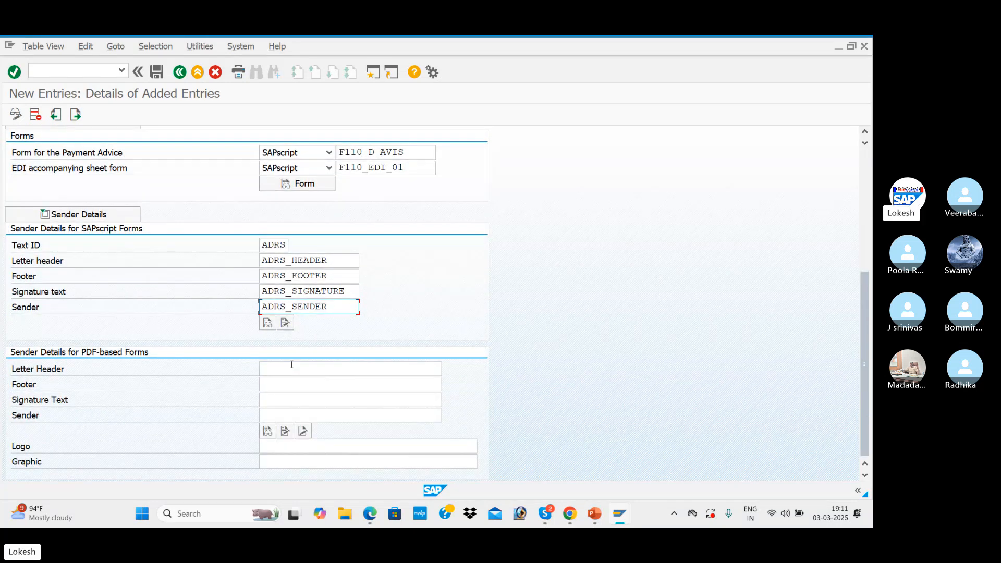
key(alt+Tab)
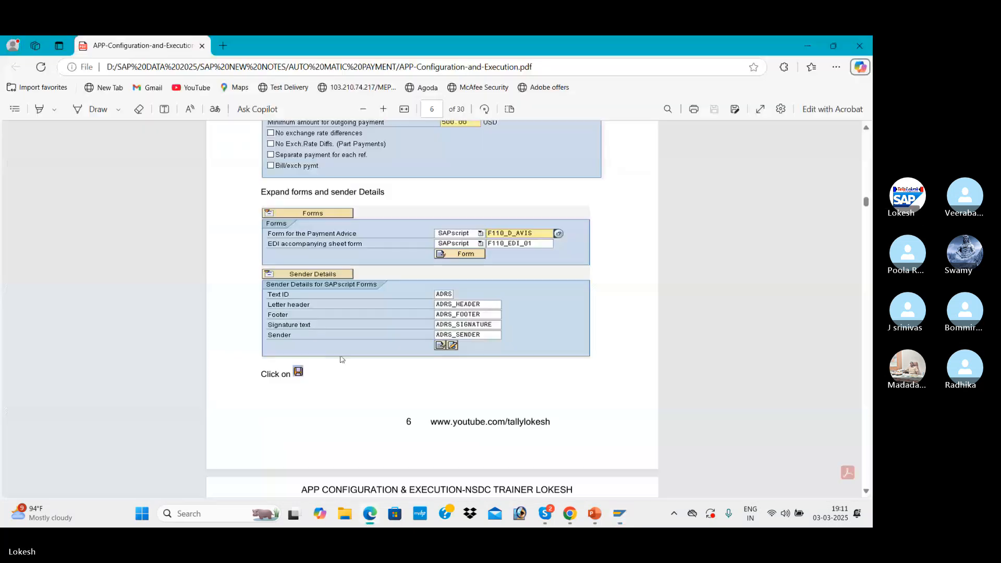
scroll(380, 349, up, 2)
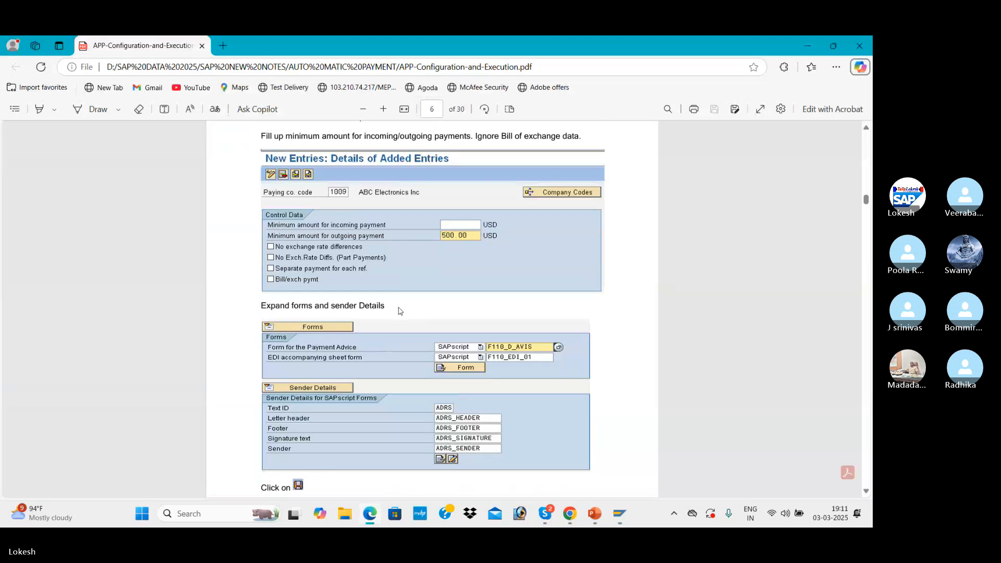
key(alt+Tab)
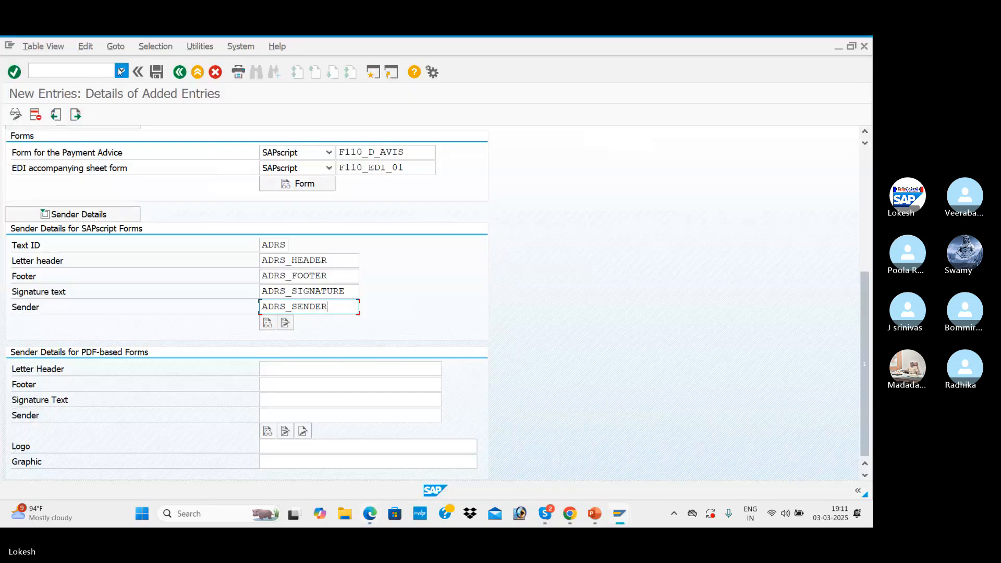
click(157, 72)
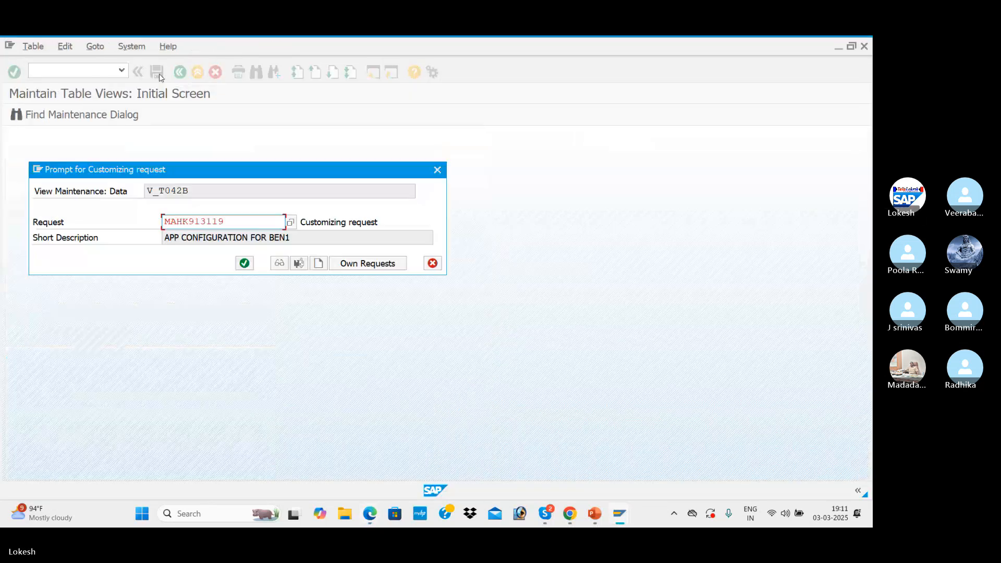
click(243, 264)
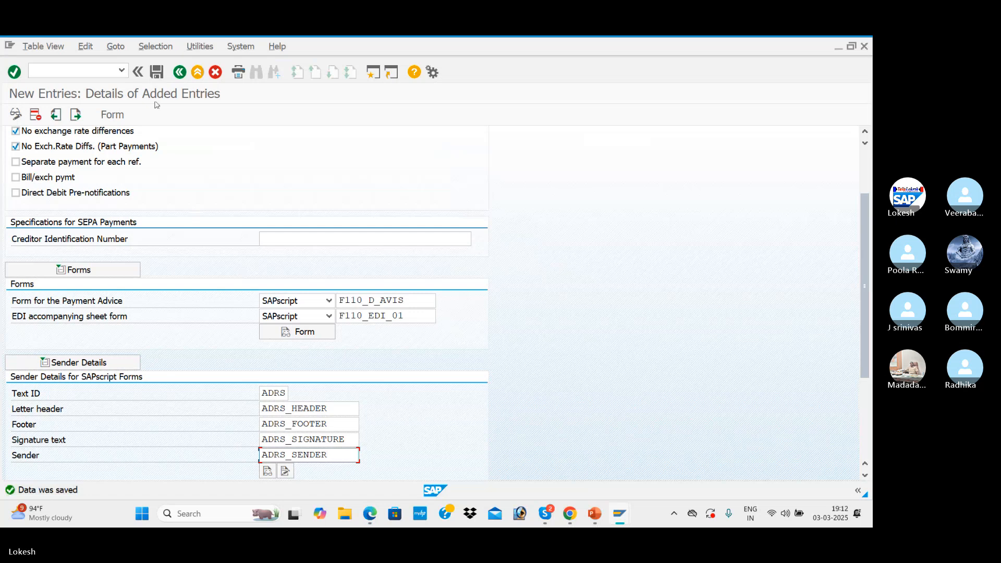
Leave the paying company codes and open the payment methods in country, glancing at the PDF notes before returning to SAP
click(180, 72)
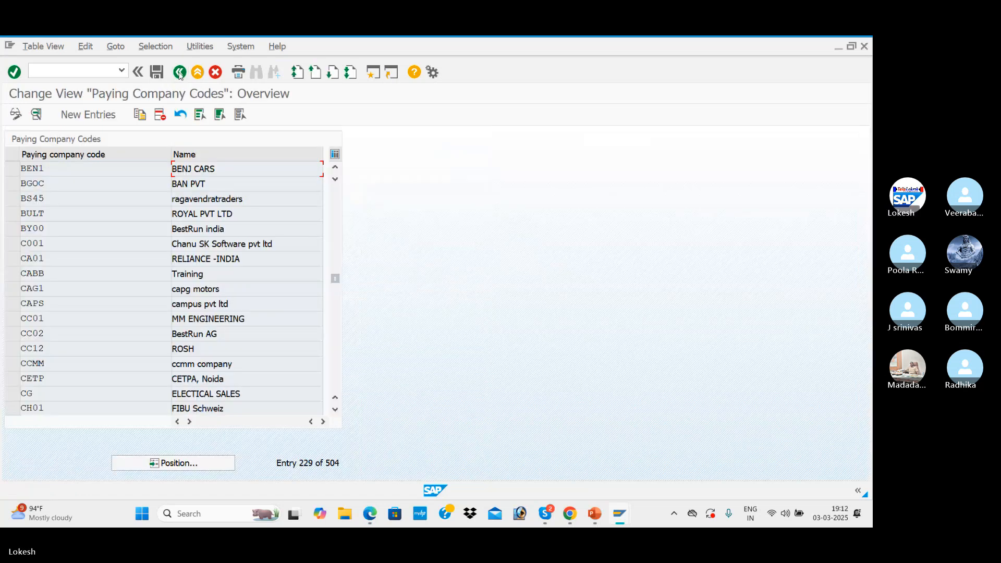
click(179, 73)
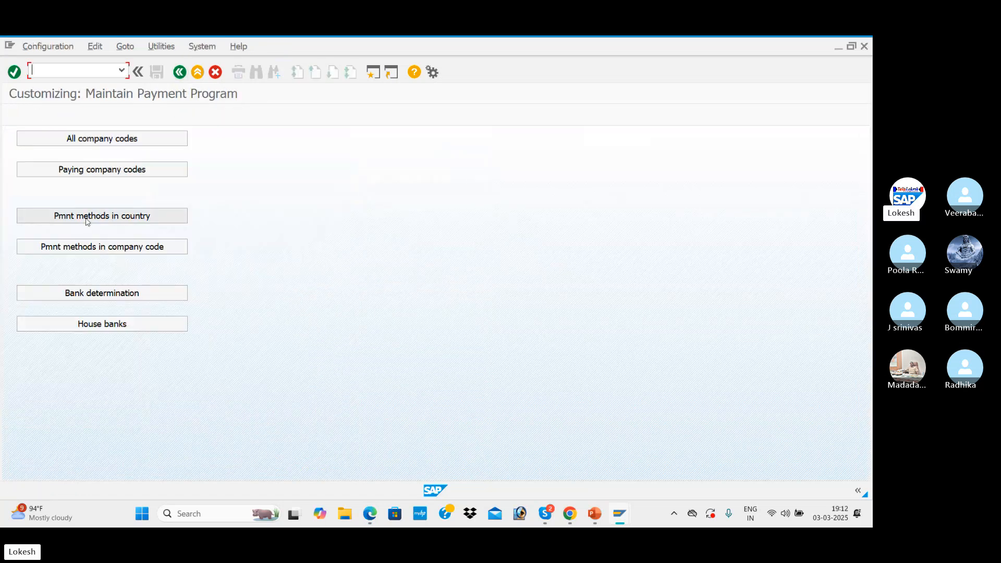
click(150, 216)
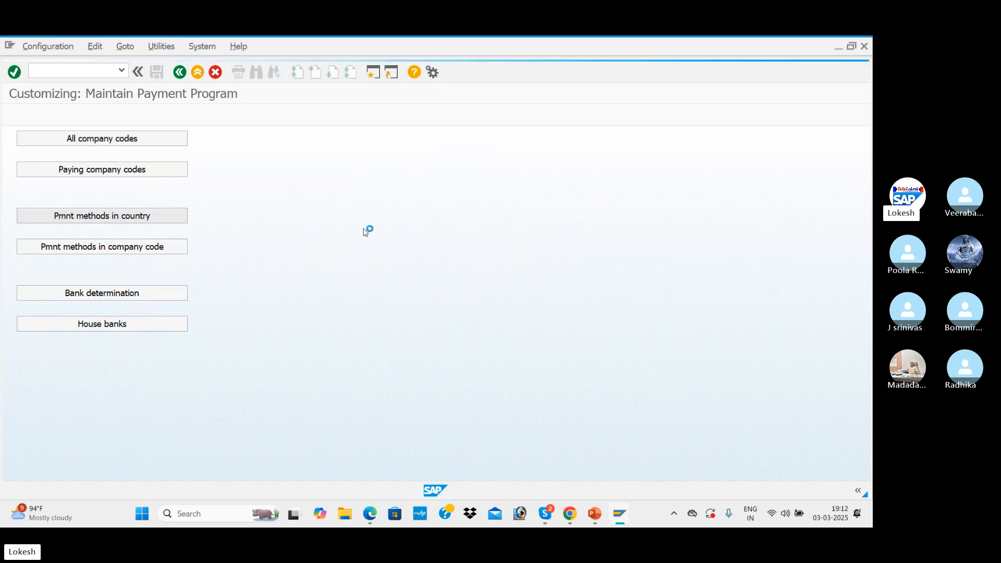
click(370, 514)
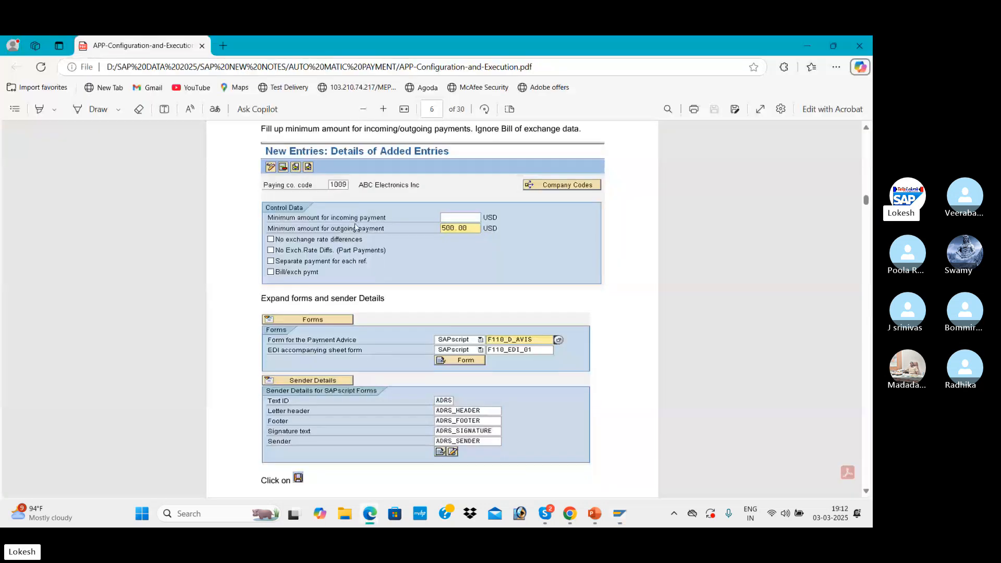
scroll(356, 227, down, 8)
click(808, 46)
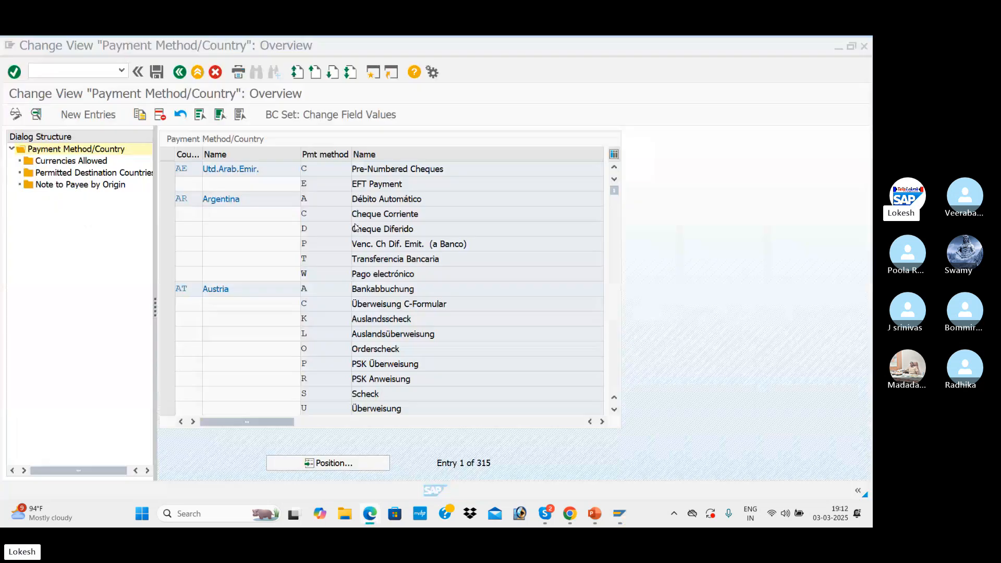
Position the payment method list on country IN and open the details of India's payment method 3, CHECK
click(353, 463)
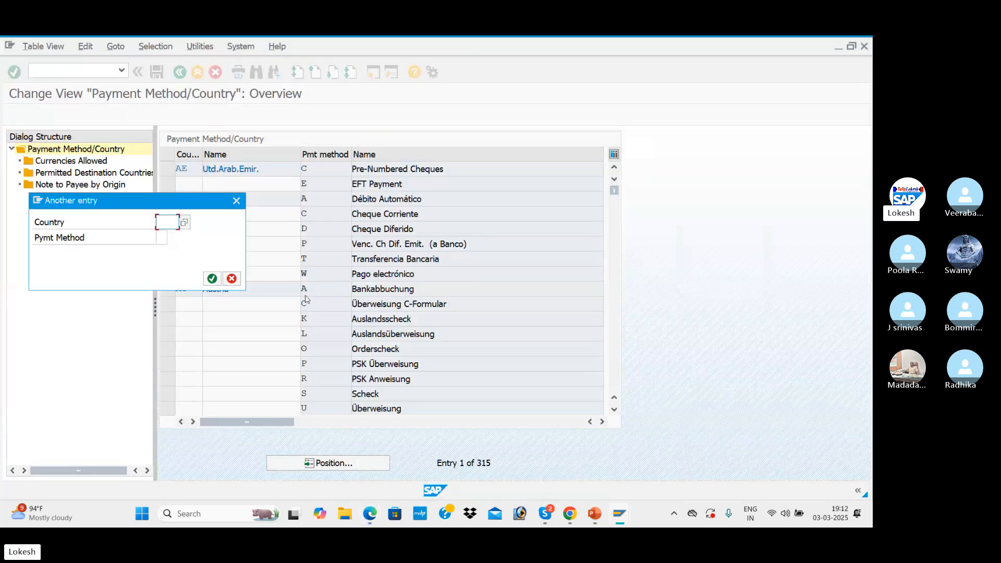
text(IN)
key(Return)
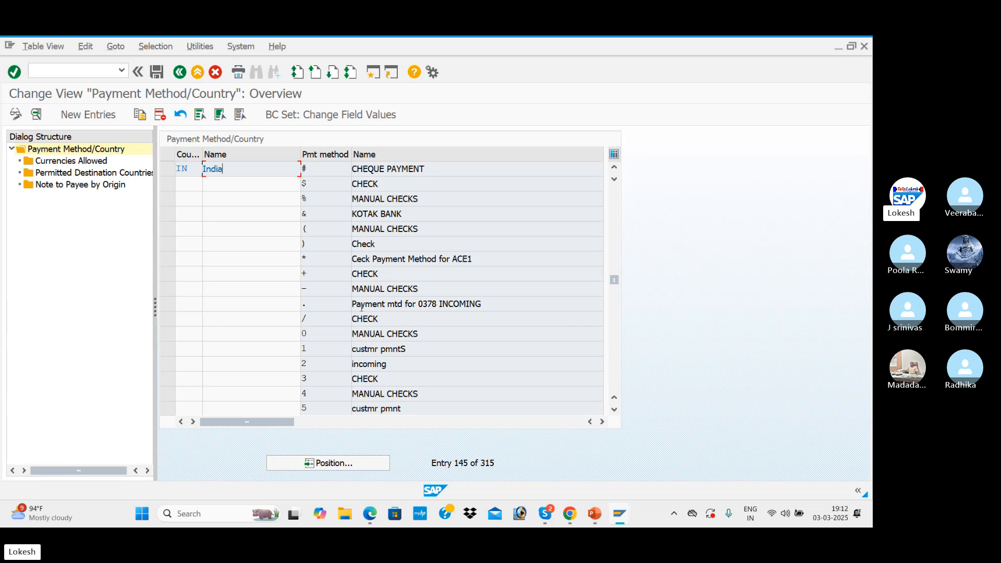
double_click(400, 381)
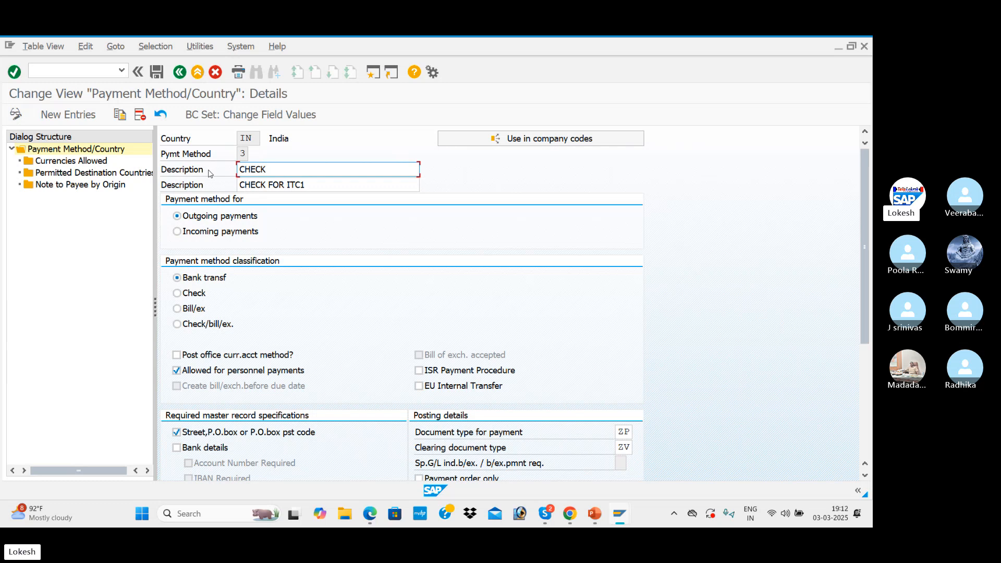
Change the second description of payment method 3 to CHECK FOR BEN1 and set its classification to Check
click(306, 185)
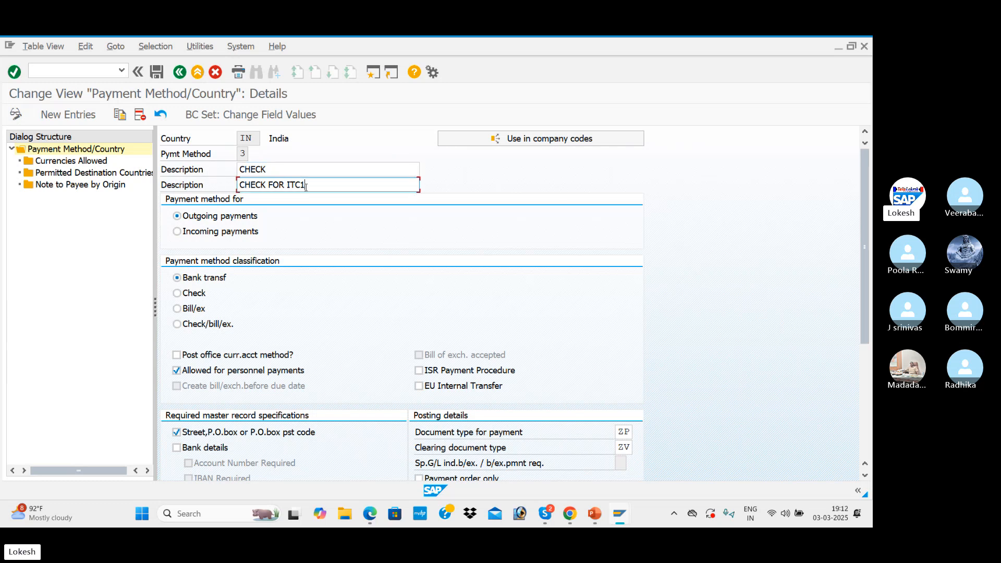
key(BackSpace)
key(BackSpace)
key(BackSpace)
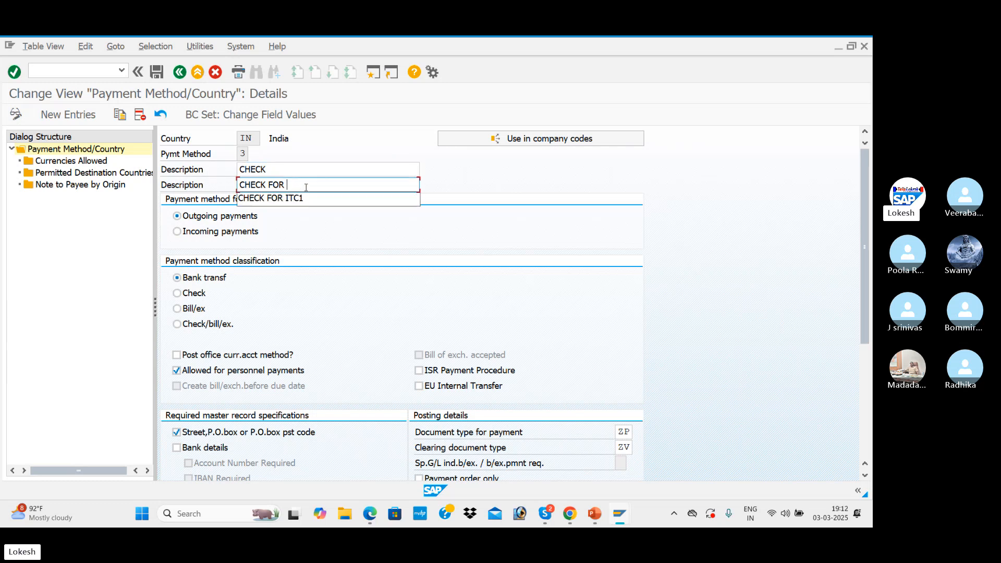
text(BEN1)
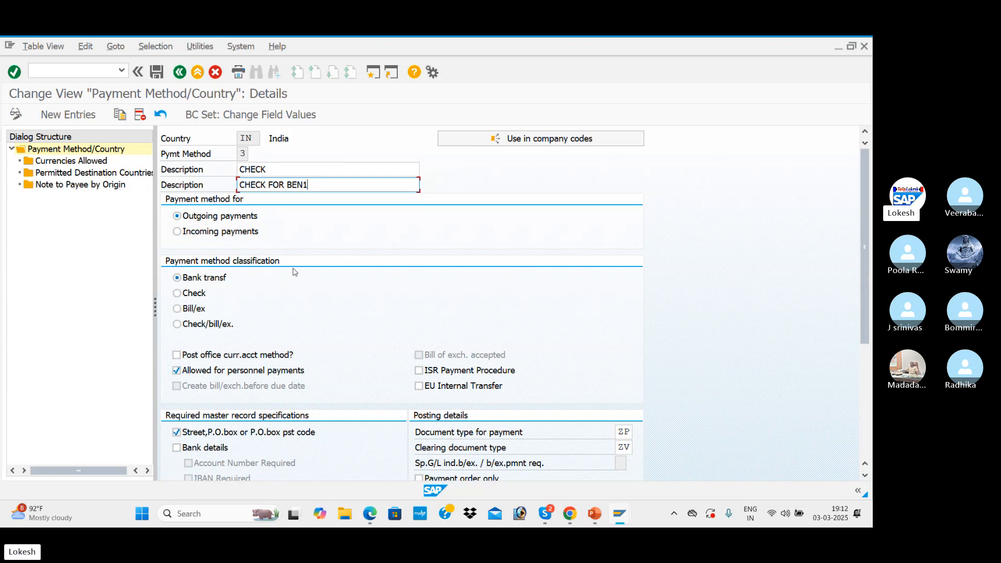
click(186, 294)
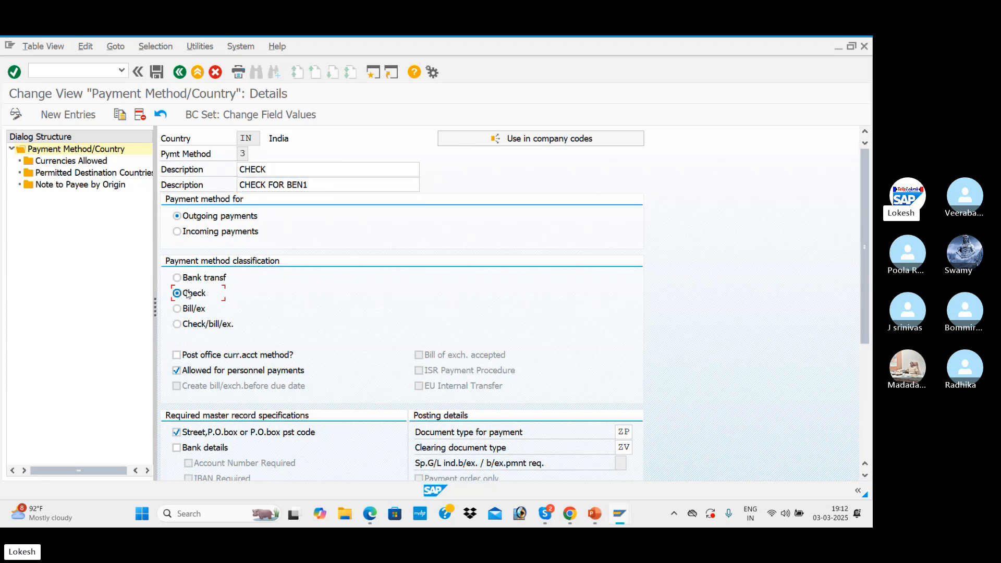
Review the method's master record, posting and payment medium settings, and save it under the customizing request APP CONFIGURATION FOR BEN1
scroll(276, 285, down, 5)
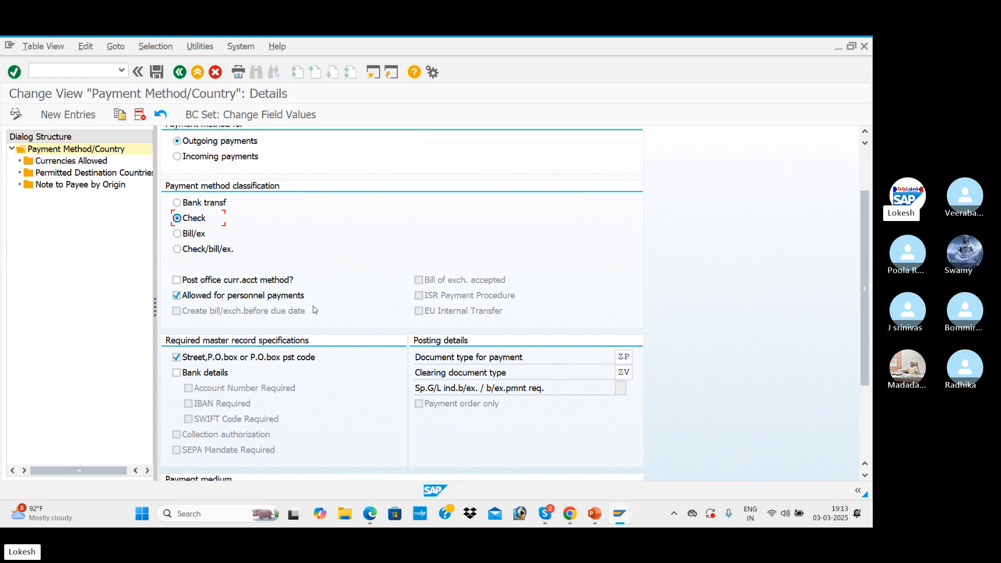
scroll(303, 303, down, 3)
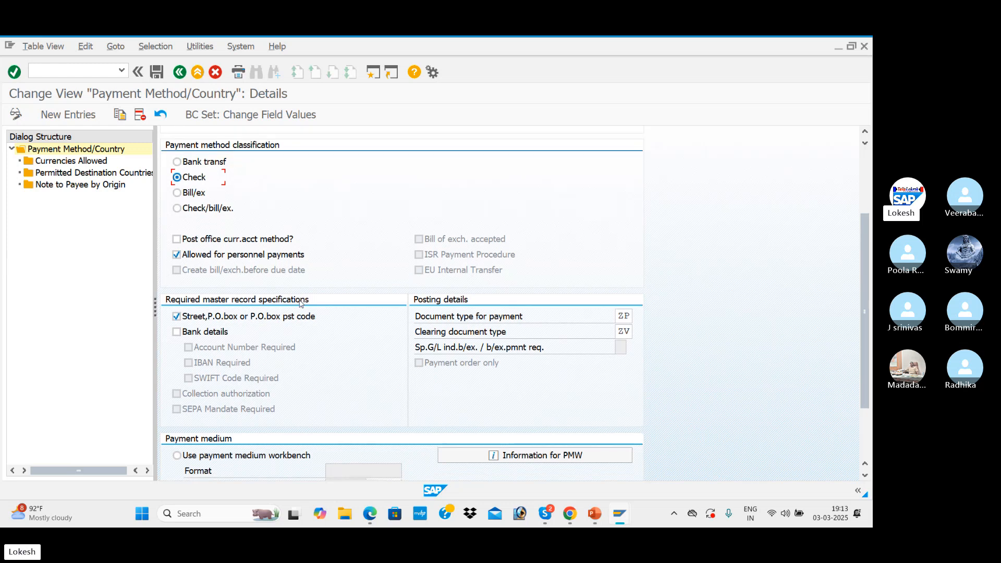
scroll(301, 303, down, 1)
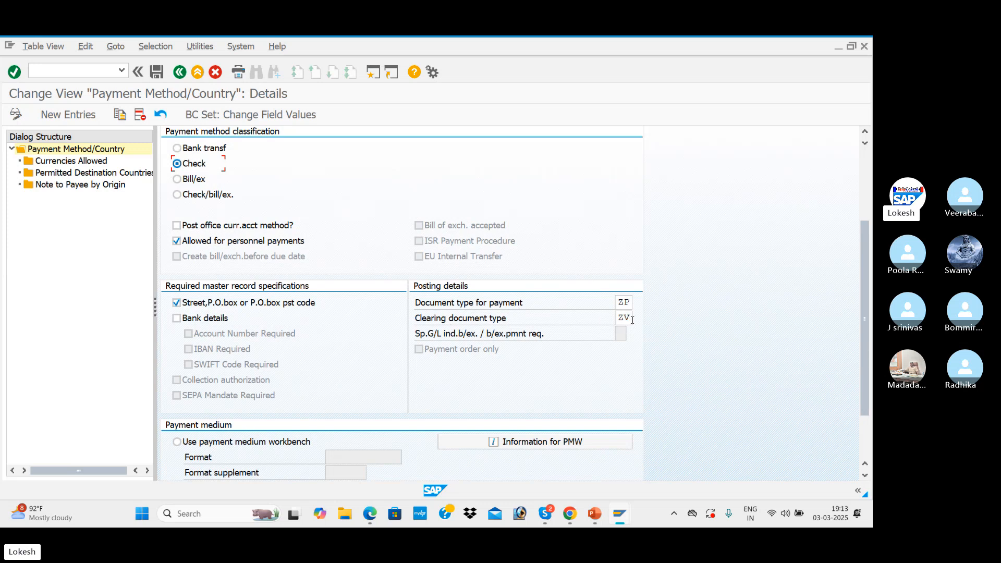
click(626, 304)
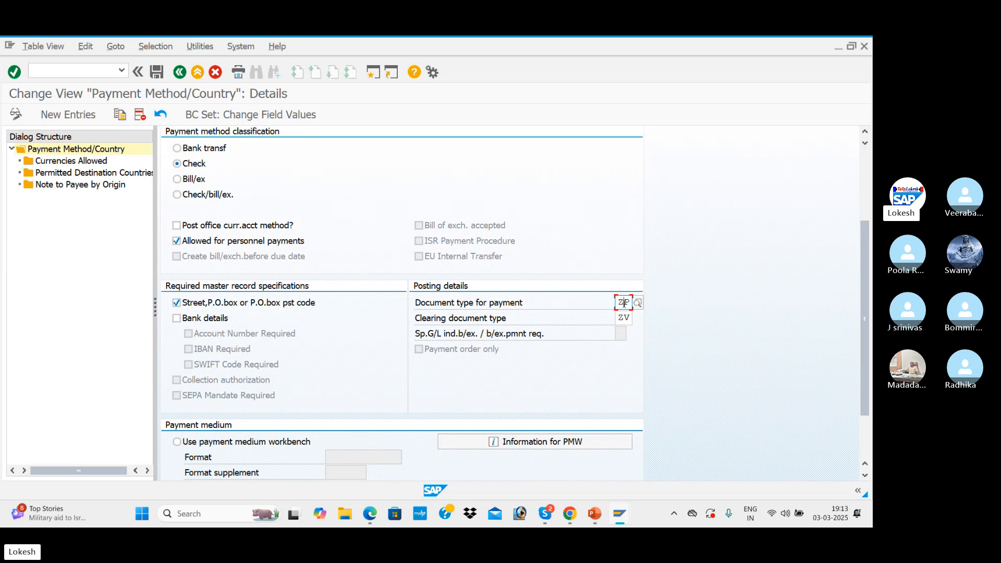
scroll(389, 316, down, 3)
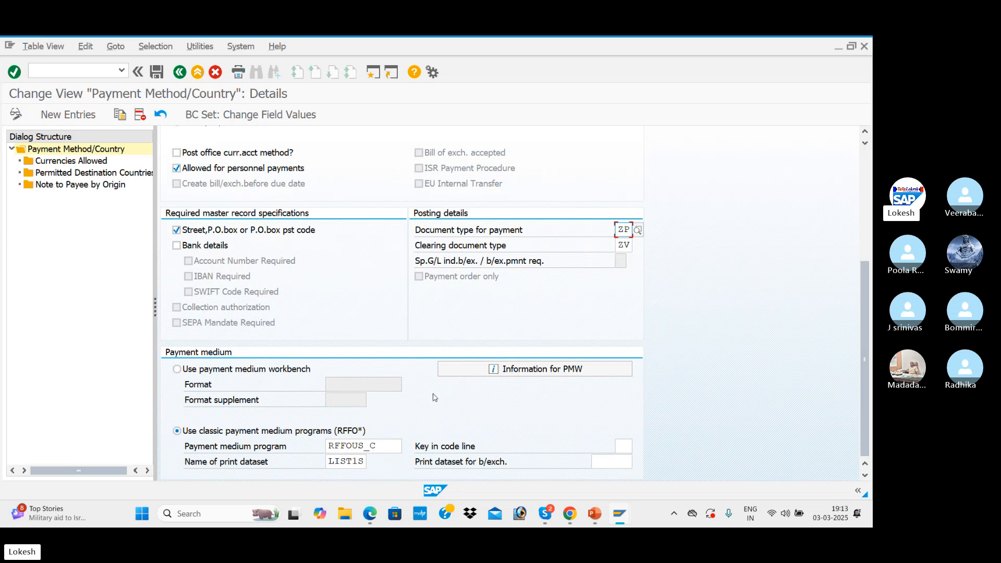
scroll(369, 420, up, 8)
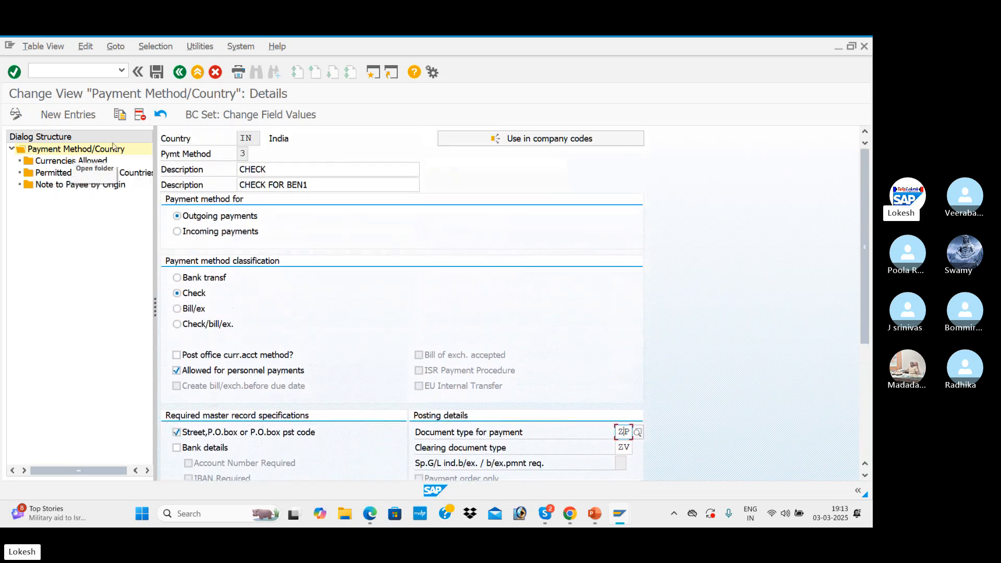
click(158, 73)
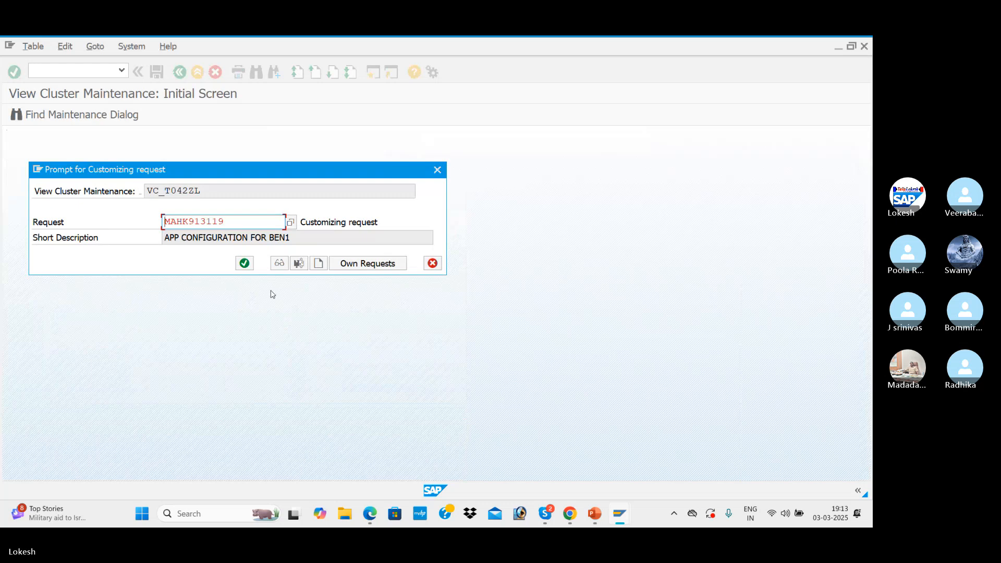
click(244, 263)
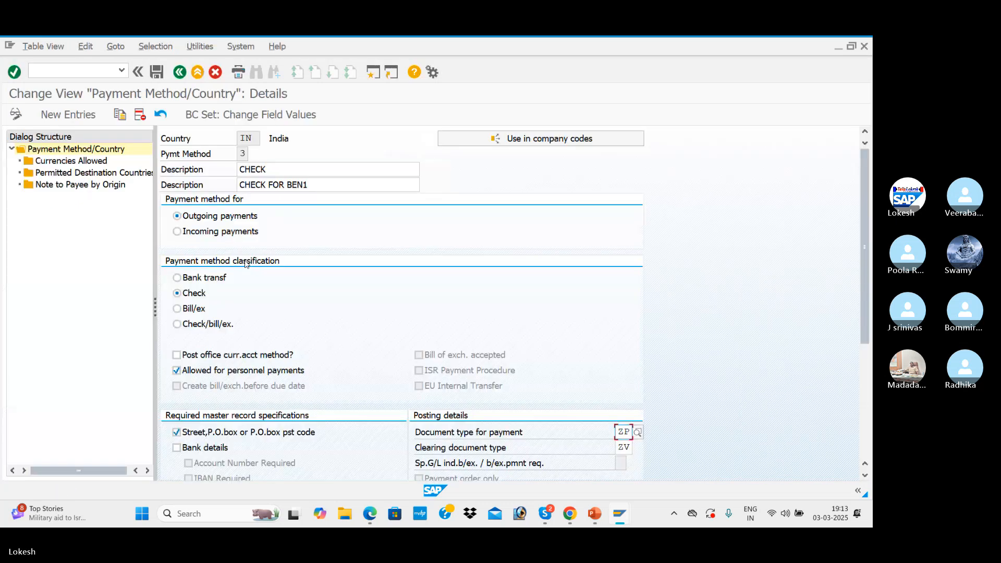
Review the allowed currencies and permitted destination countries of India's payment method 3, and return to the payment method list
double_click(75, 163)
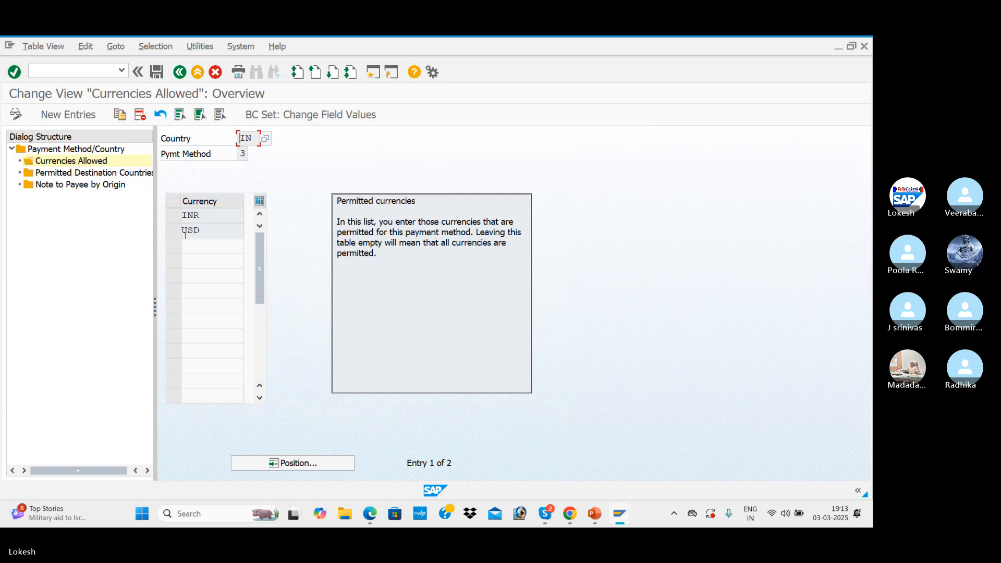
double_click(107, 174)
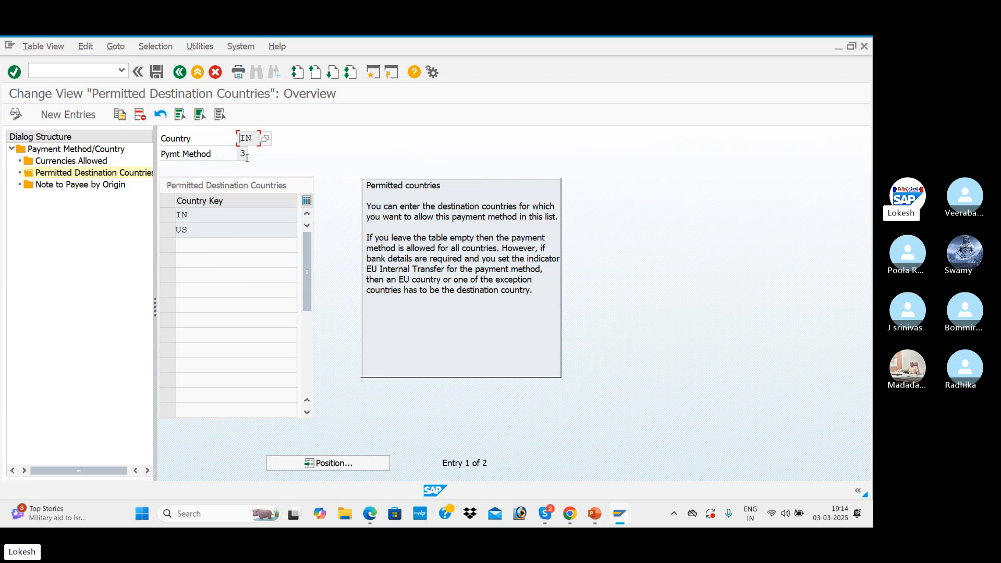
click(181, 72)
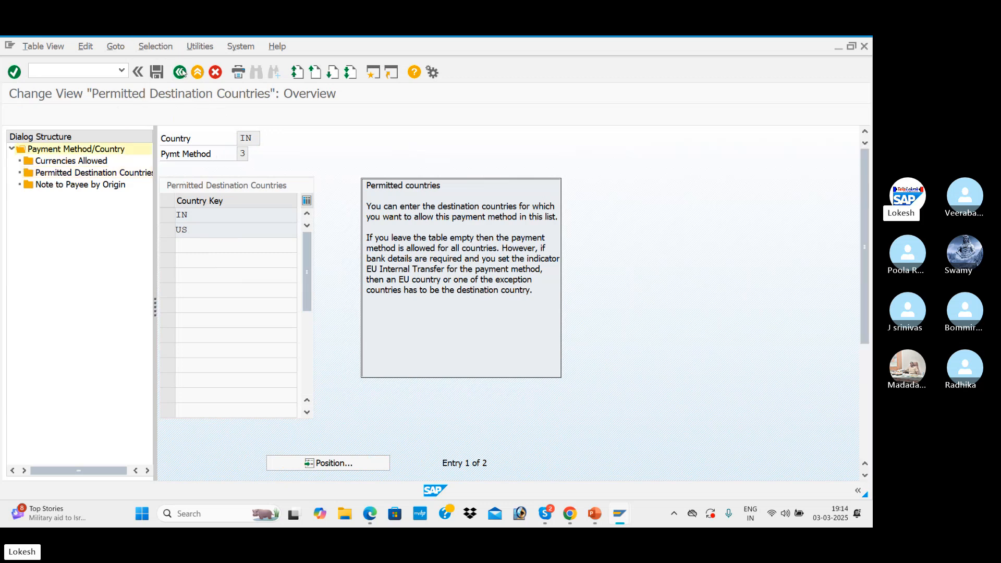
click(181, 73)
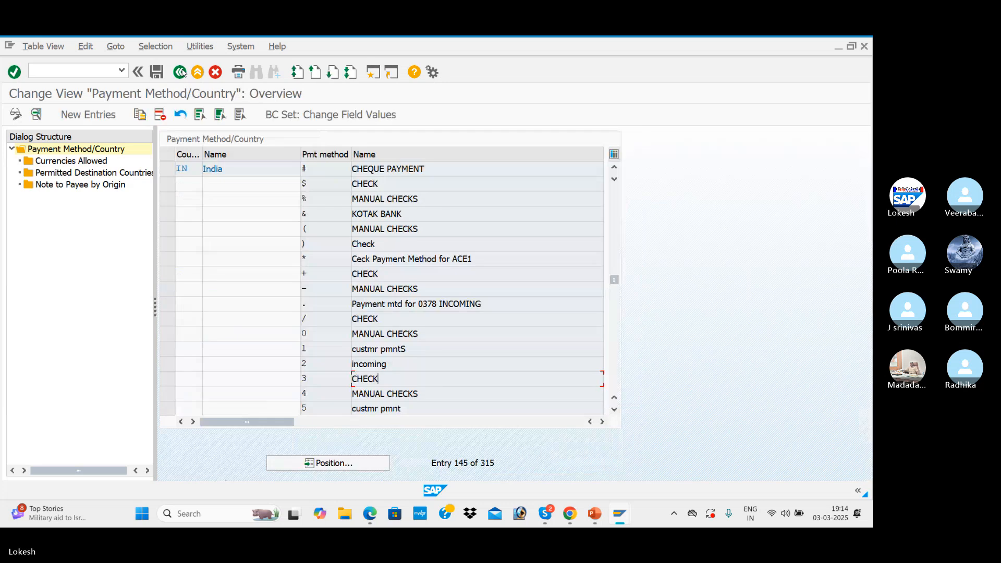
Check the next section of the PDF notes, and back in SAP open the payment methods in company code
key(alt+Tab)
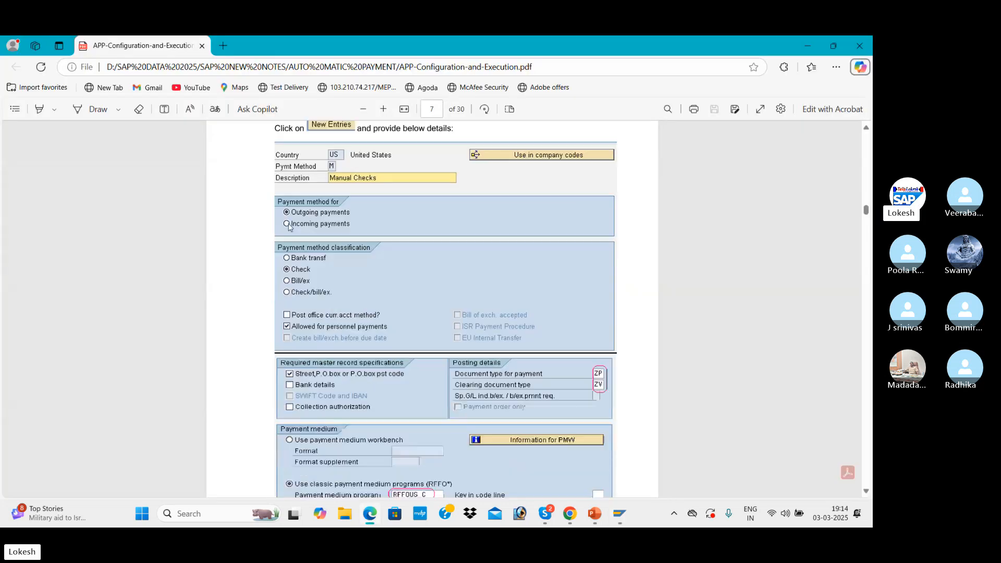
scroll(289, 227, down, 4)
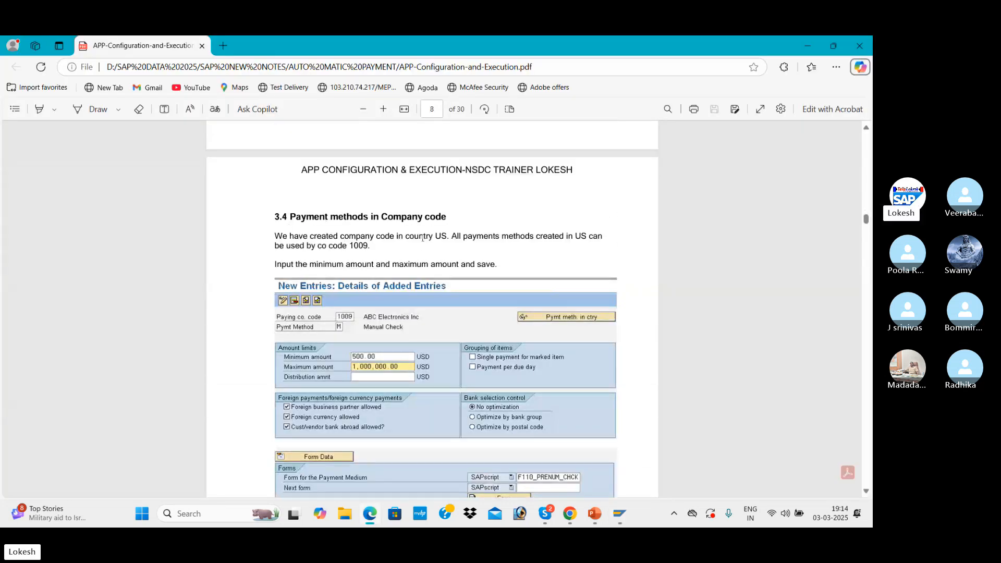
key(alt+Tab)
click(179, 72)
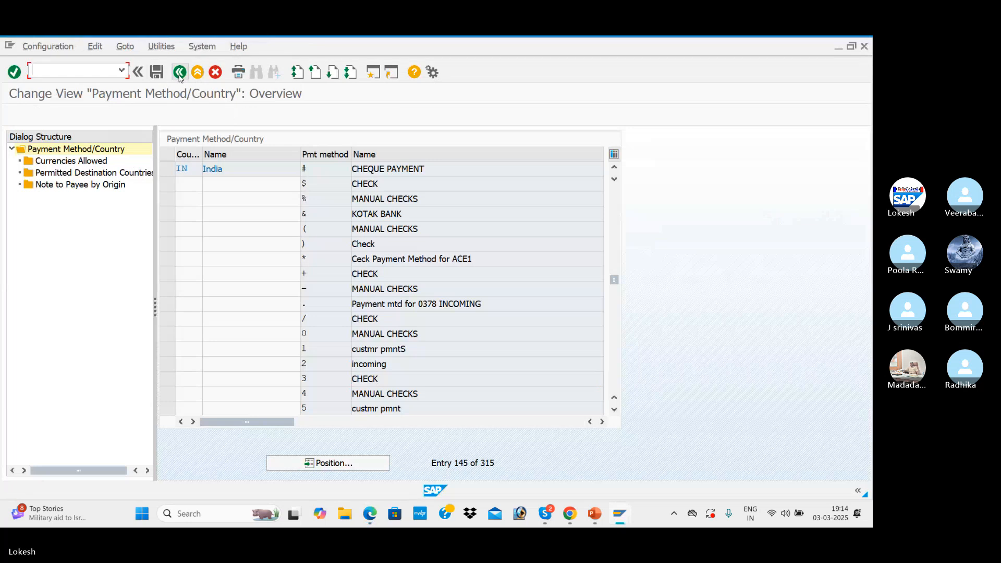
click(120, 250)
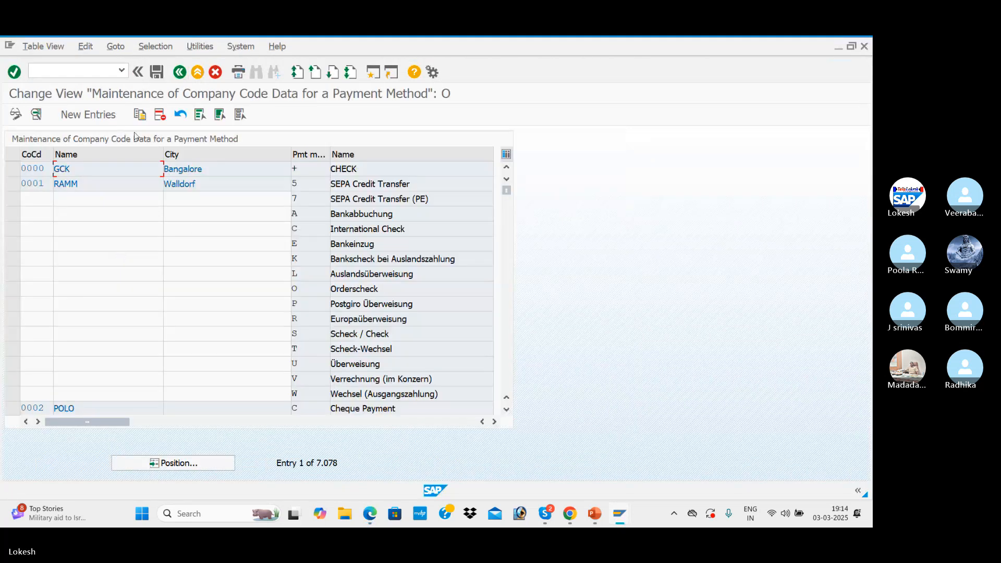
Start a new entry for paying company code BEN1 with payment method 3
click(89, 115)
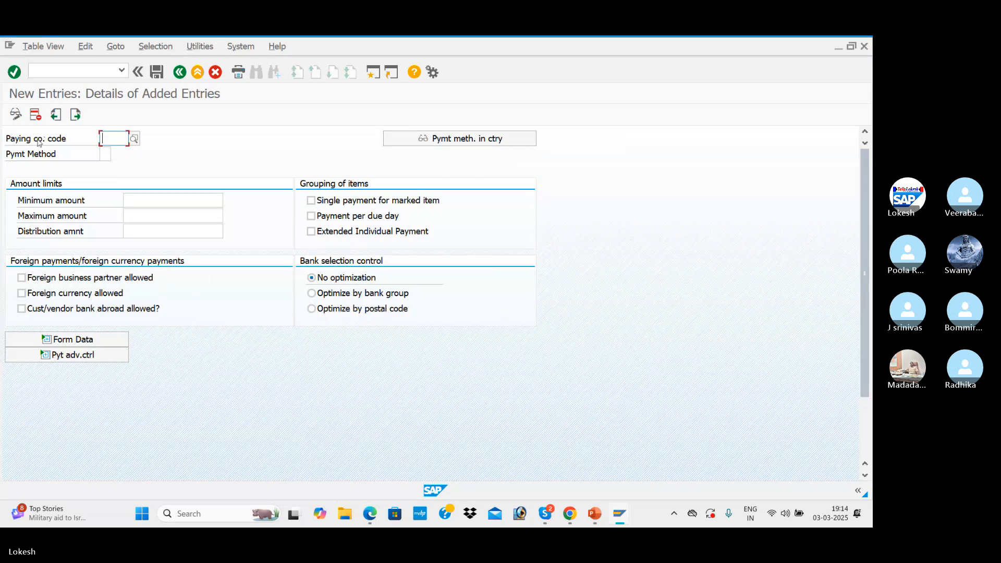
key(Down)
key(Down)
key(Down)
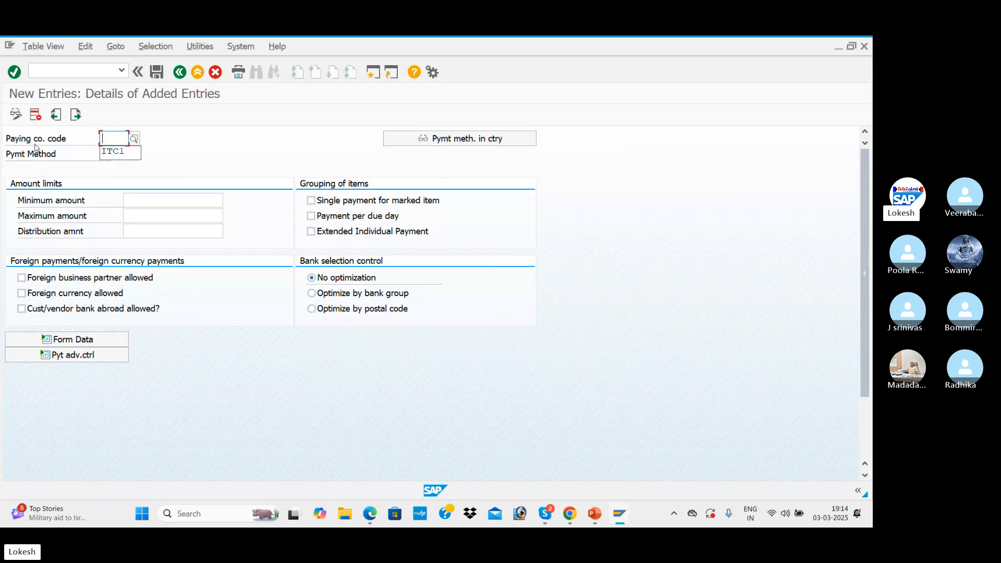
text(BEN1)
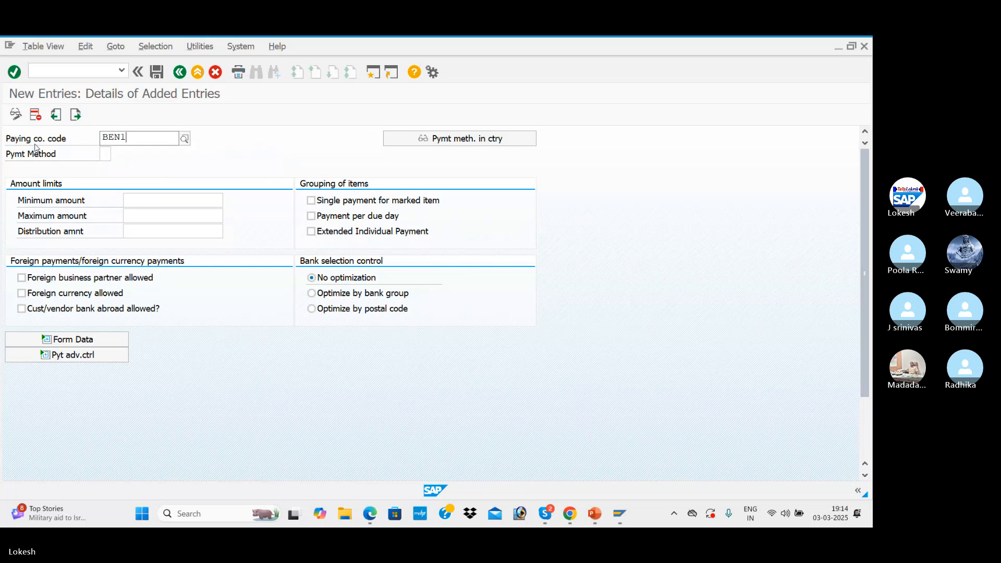
key(Return)
click(110, 154)
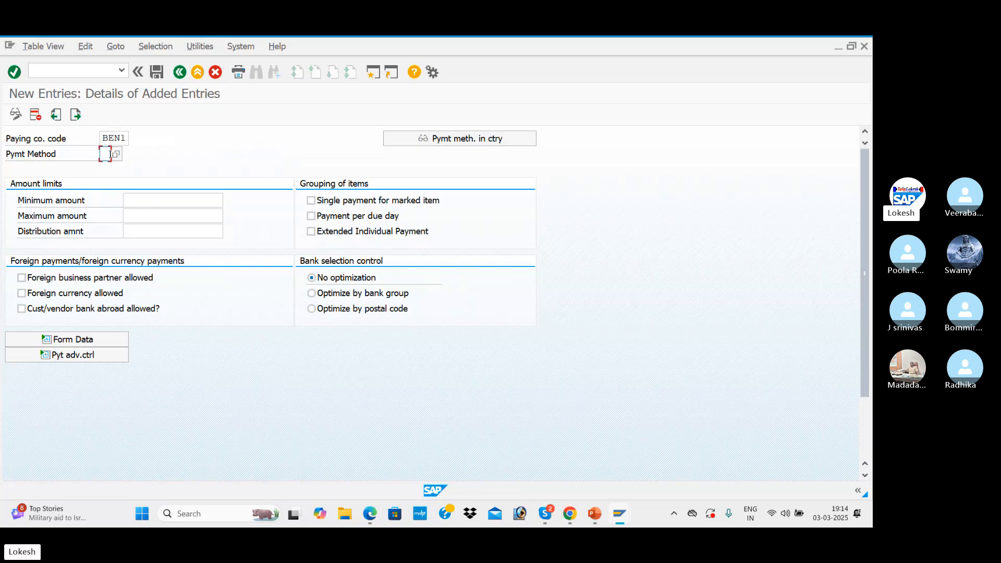
key(Return)
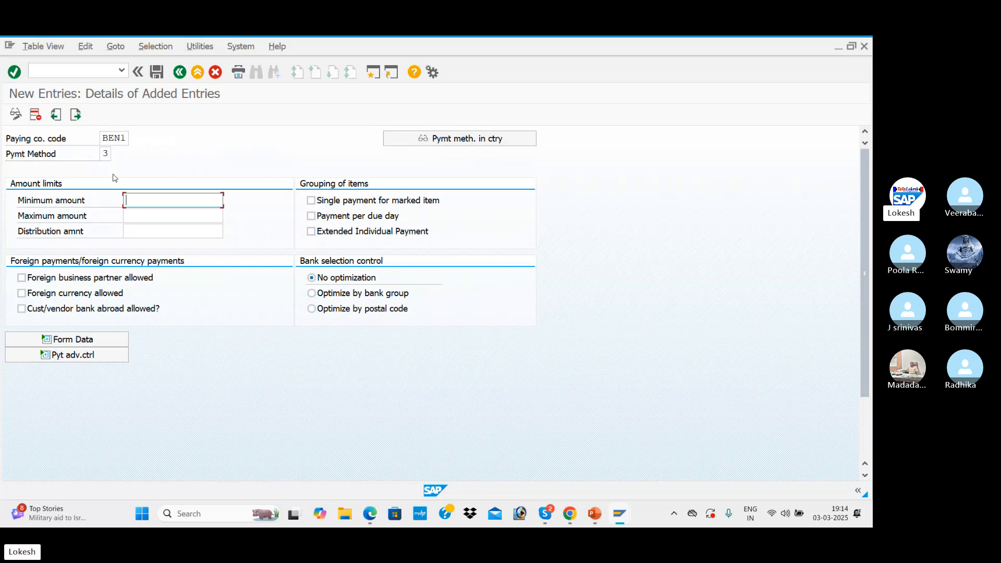
Set the payment method's amount limits to a minimum of 100 and a maximum of 9999999
click(137, 201)
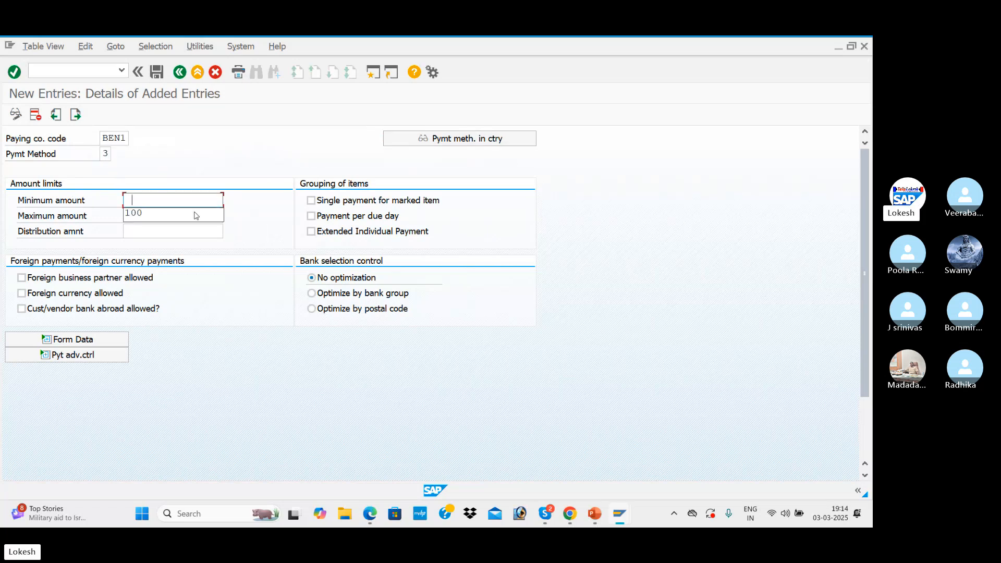
click(153, 219)
click(159, 219)
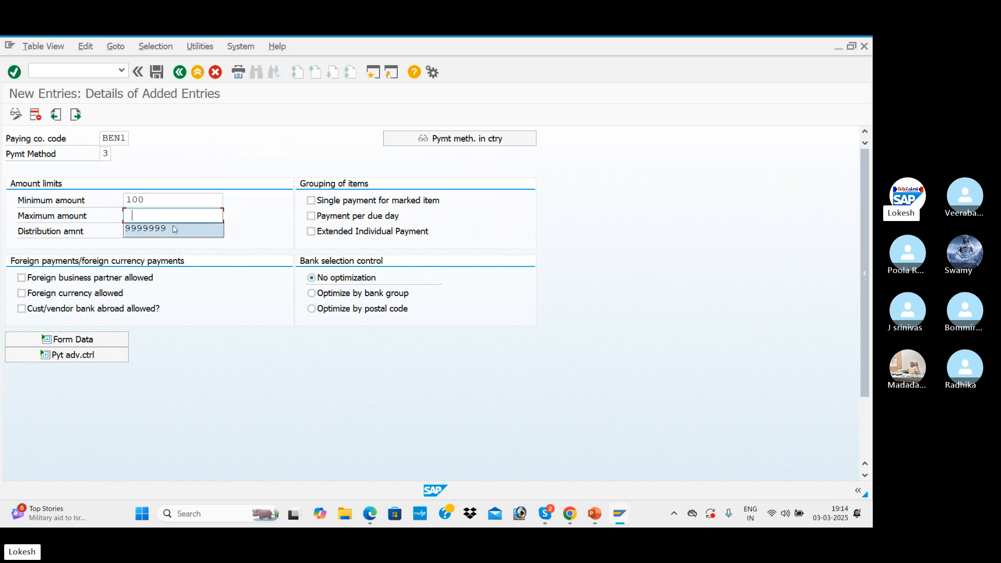
click(174, 228)
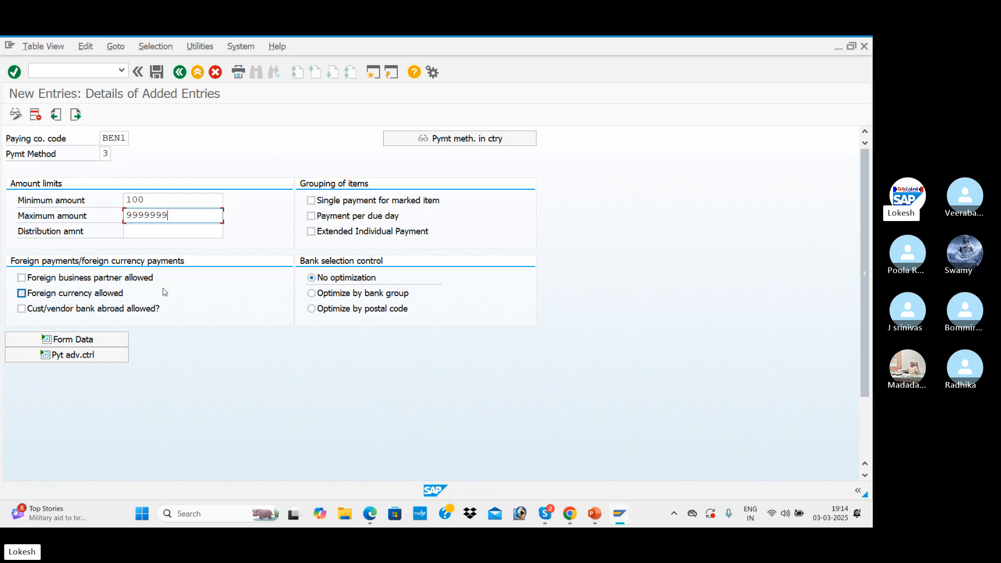
Allow foreign business partners, foreign currency and customer/vendor banks abroad for the BEN1 payment method
click(23, 279)
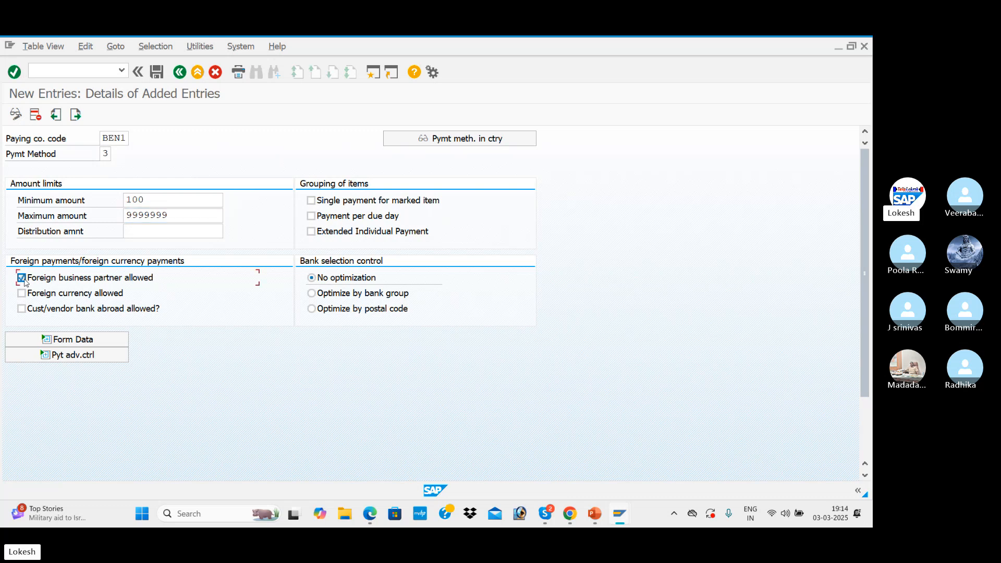
click(22, 294)
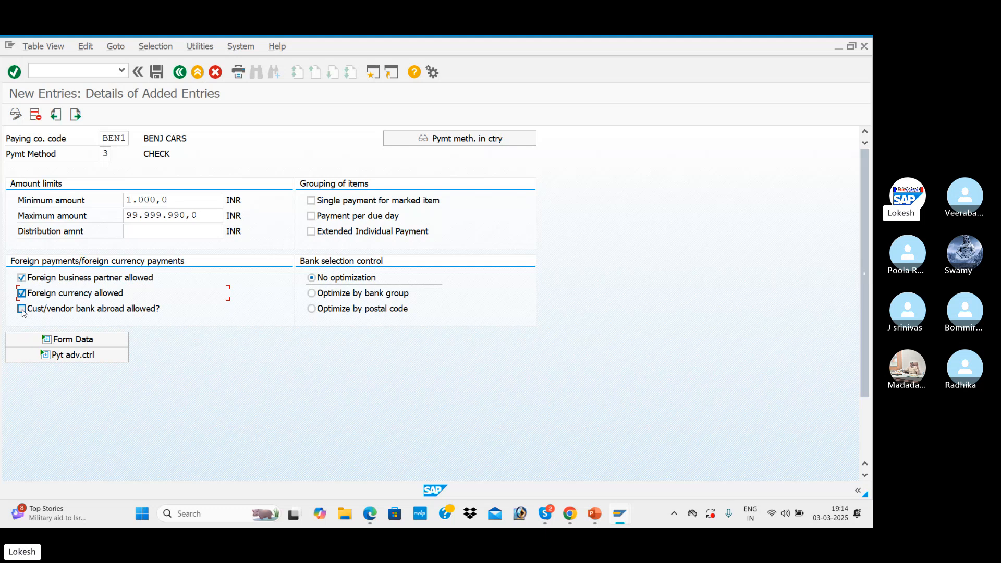
click(22, 310)
Expand the form data and, following the PDF notes, set the SAPscript form for the payment medium to F110_PRENUM_CHCK
click(107, 342)
scroll(107, 348, down, 1)
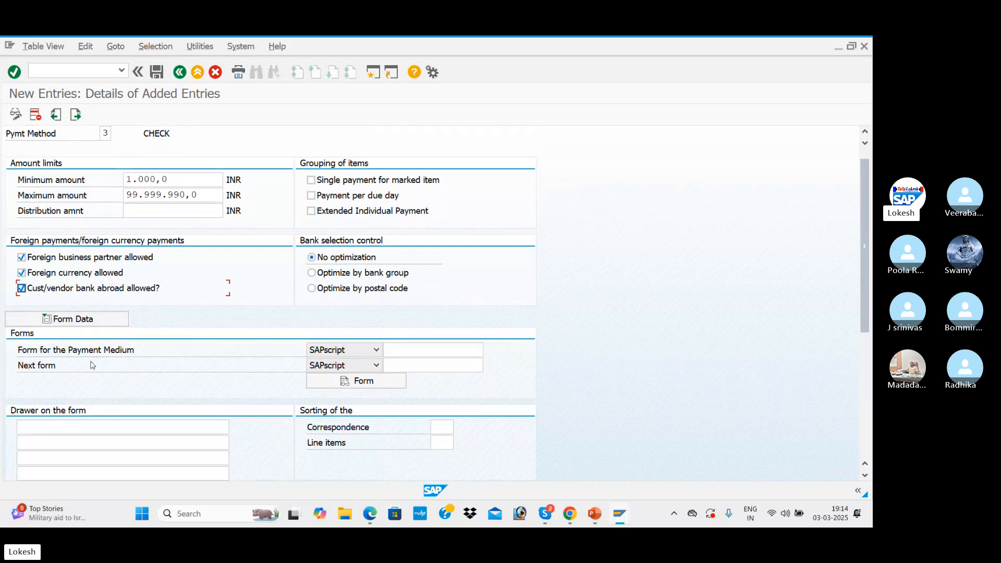
click(424, 352)
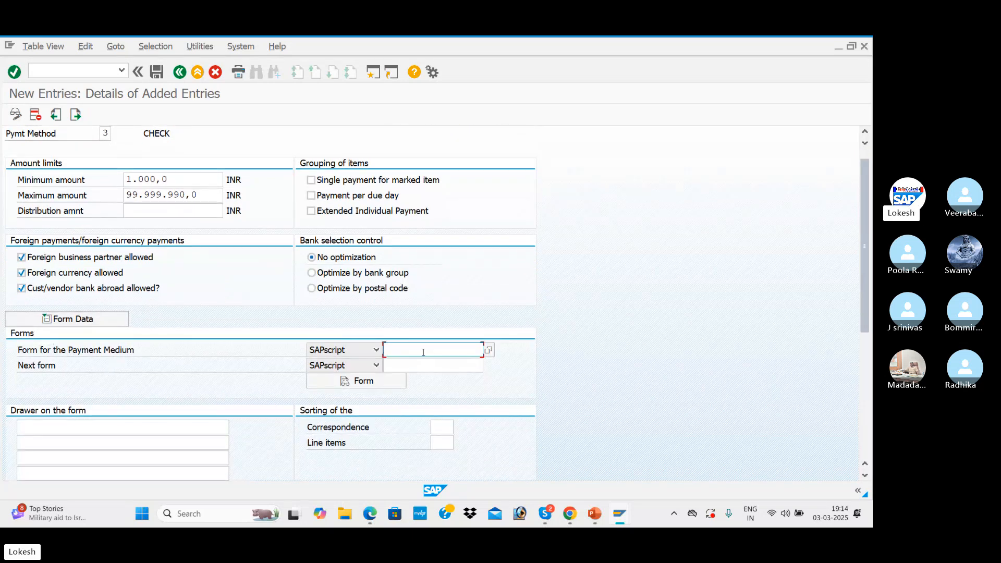
key(alt+Tab)
scroll(421, 352, down, 5)
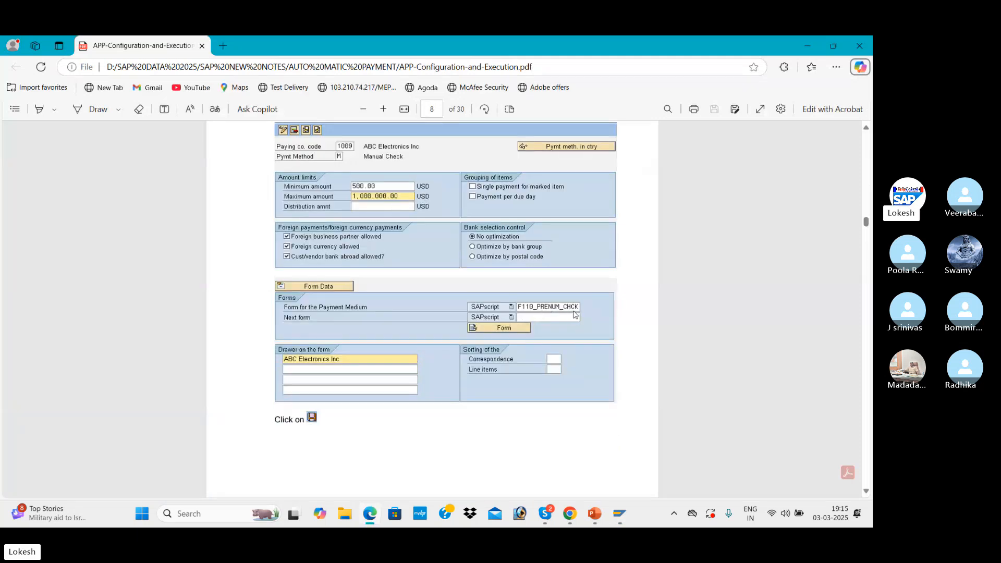
key(alt+Tab)
click(446, 353)
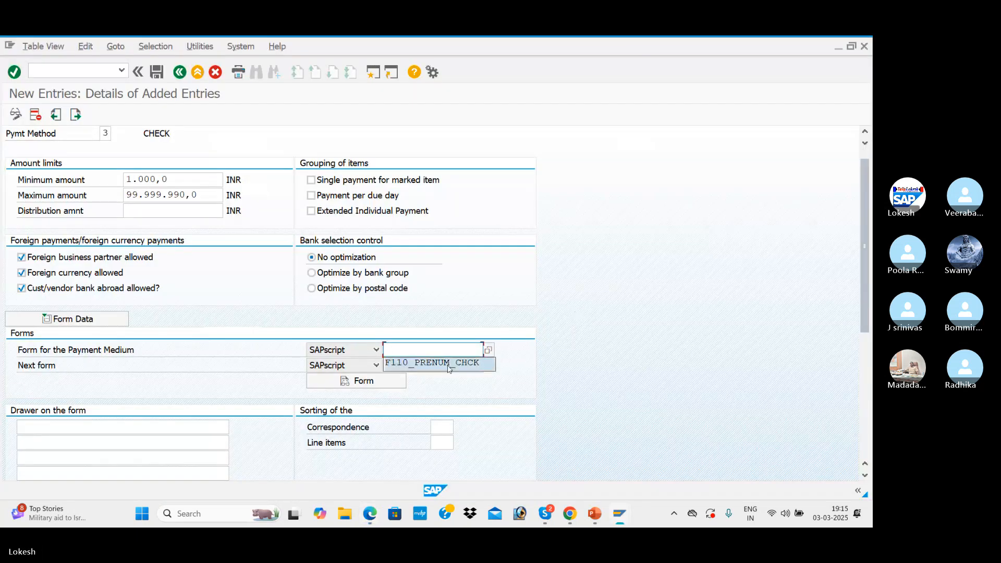
click(448, 365)
Compare the entry with the PDF notes and save it under the customizing request APP CONFIGURATION FOR BEN1
key(alt+Tab)
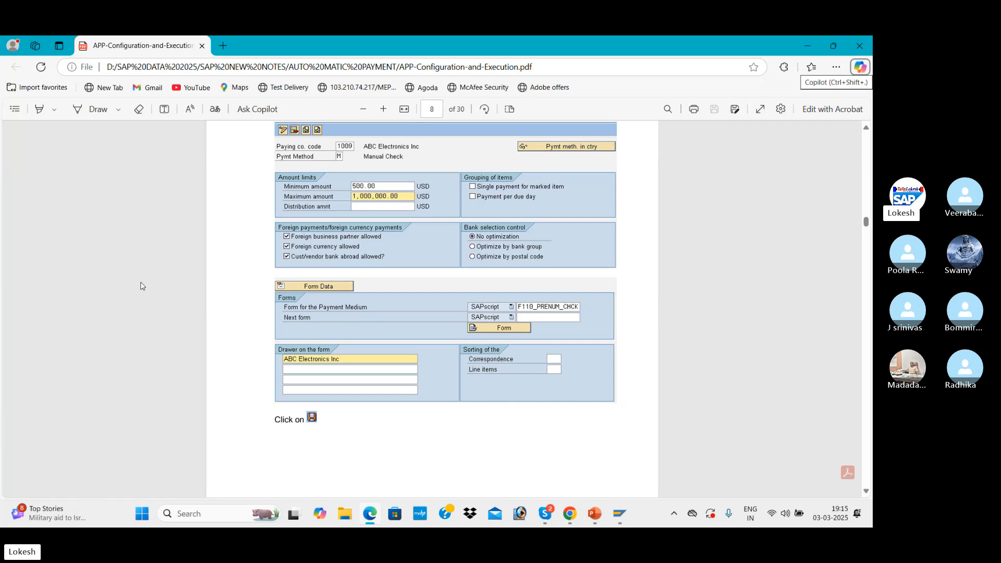
key(alt+Tab)
scroll(284, 300, down, 5)
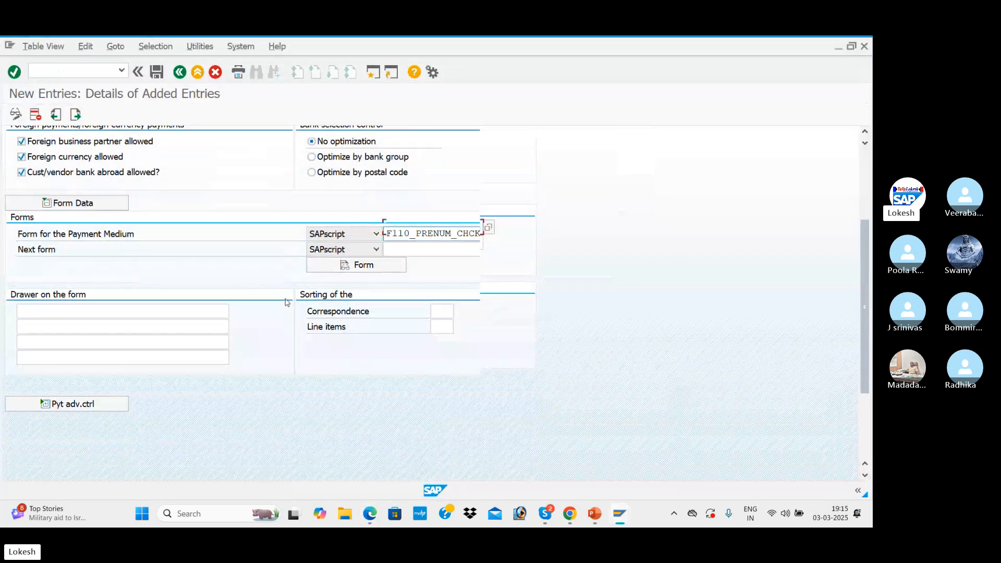
scroll(286, 303, up, 5)
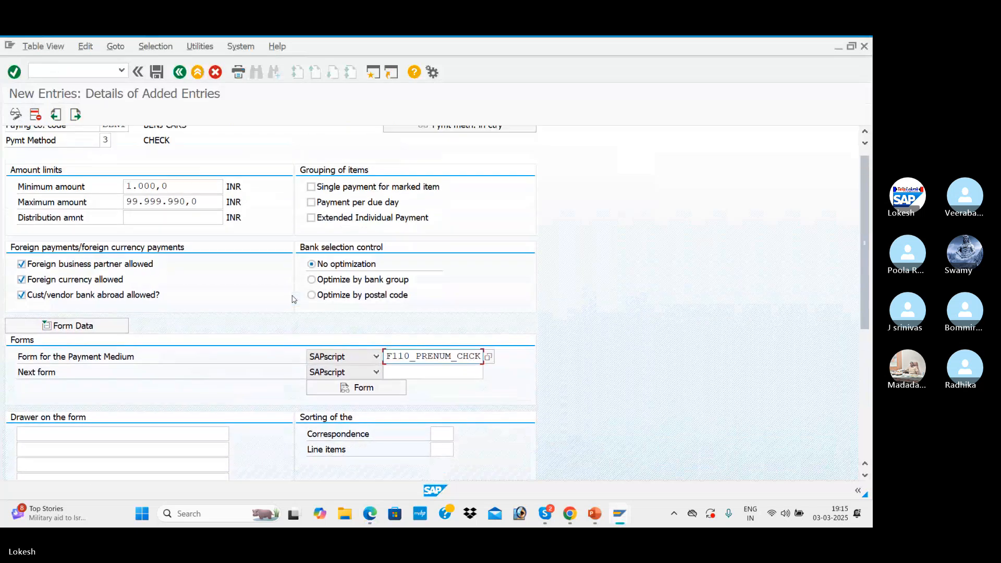
scroll(294, 299, up, 1)
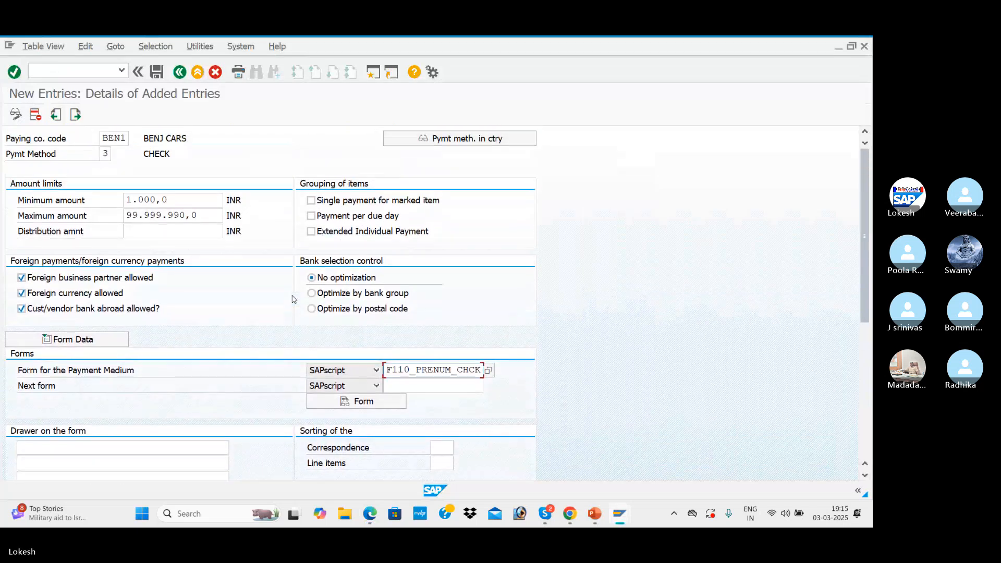
click(157, 72)
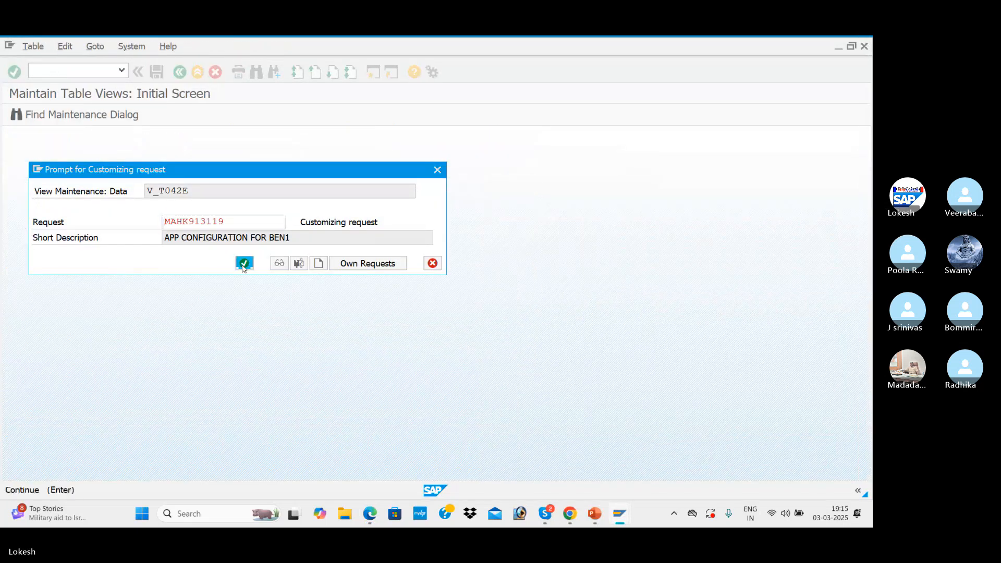
click(244, 265)
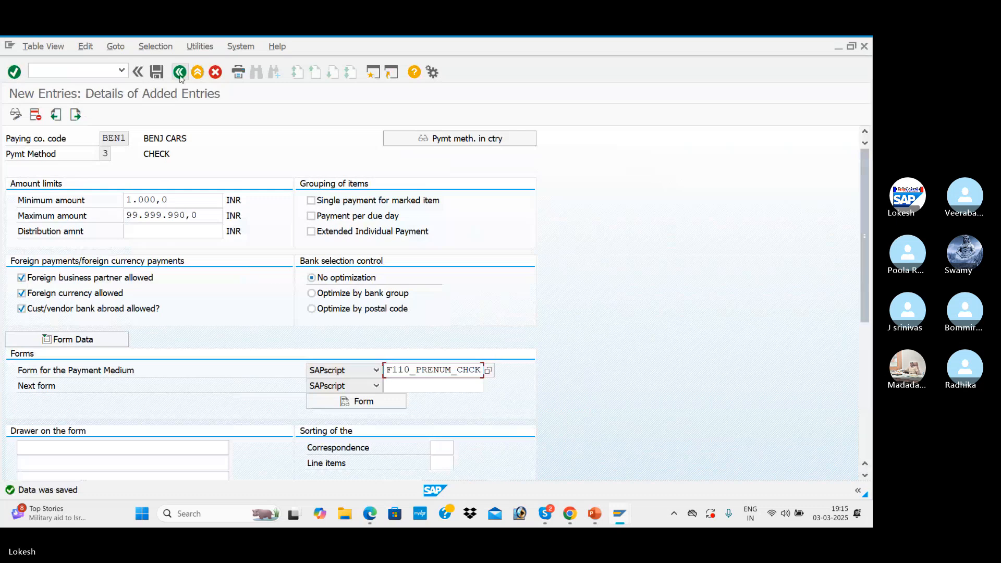
Leave the payment methods in company code and open the house banks for company code BEN1
click(179, 72)
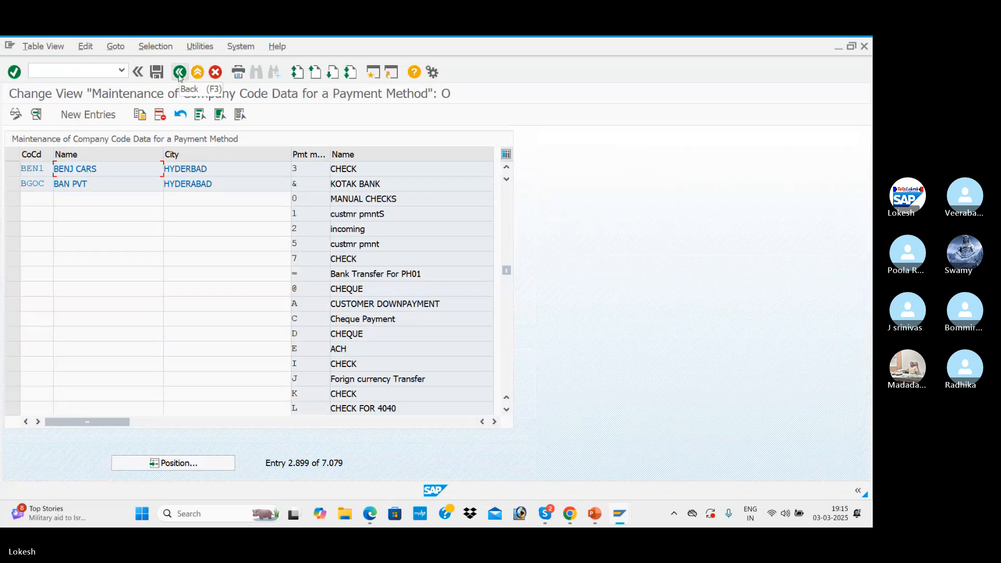
click(180, 73)
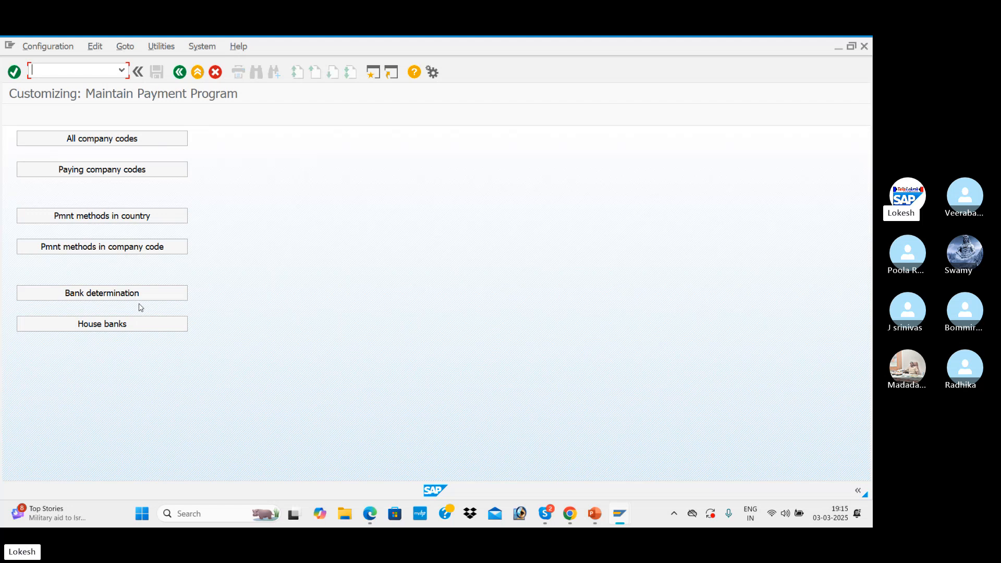
click(157, 328)
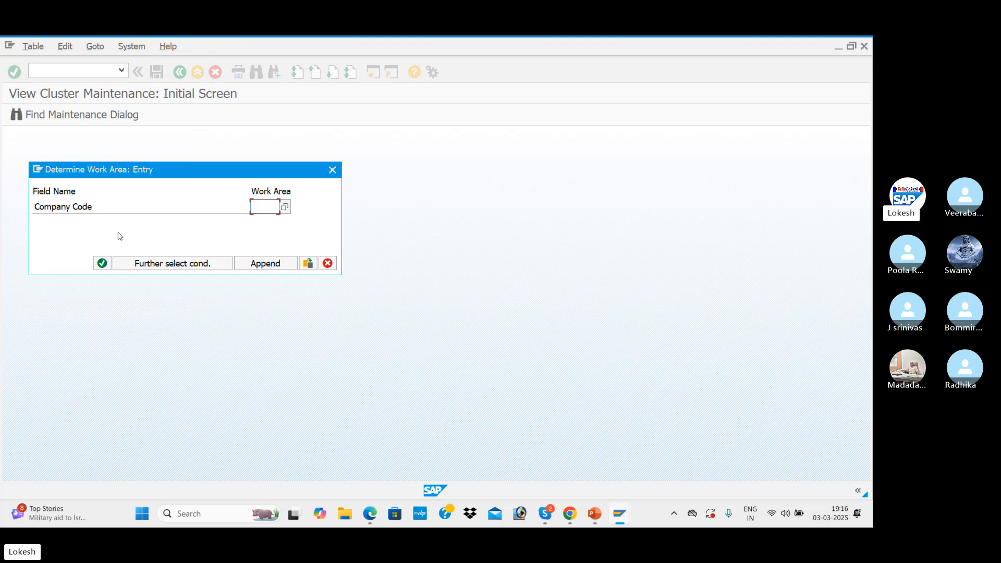
text(BEN1)
key(Return)
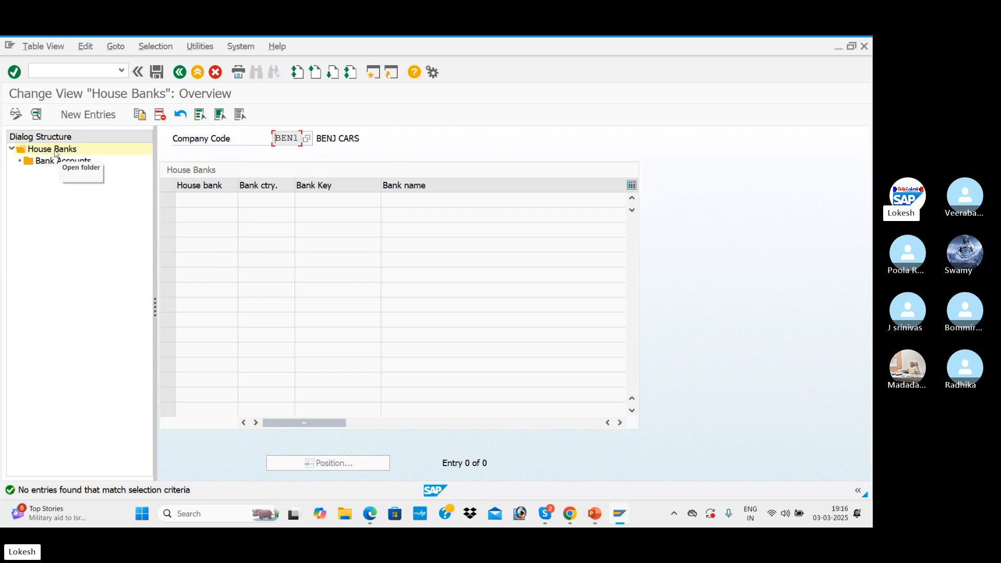
Create house bank SBI for company code BEN1 with bank country IN and the previously used bank key without its leading space
click(102, 123)
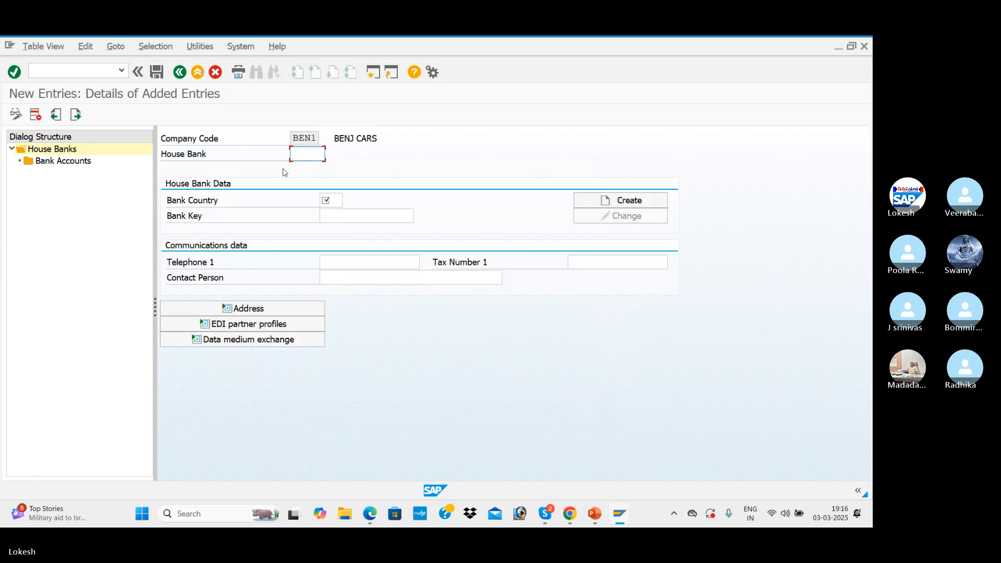
text(SBI)
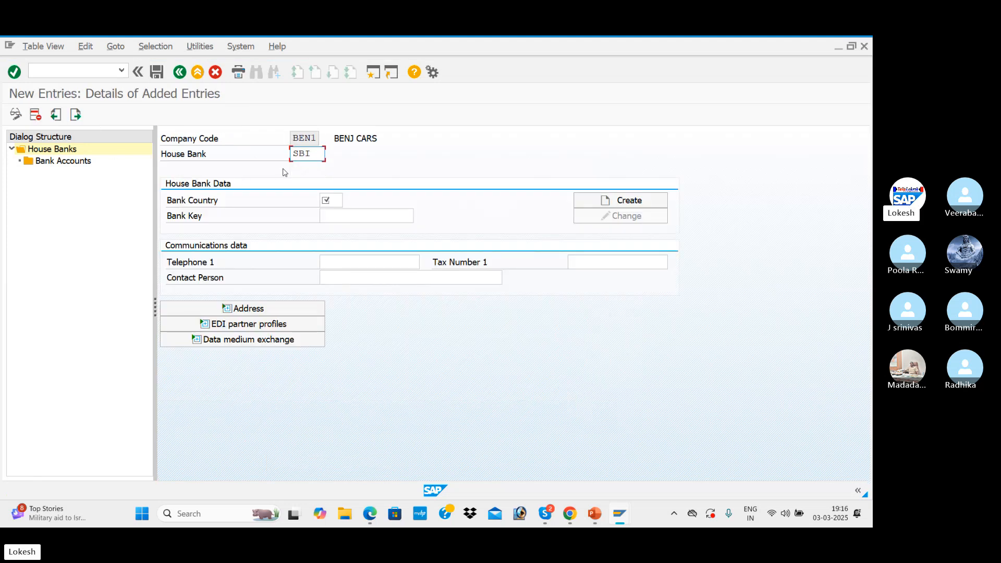
click(331, 201)
text(IN)
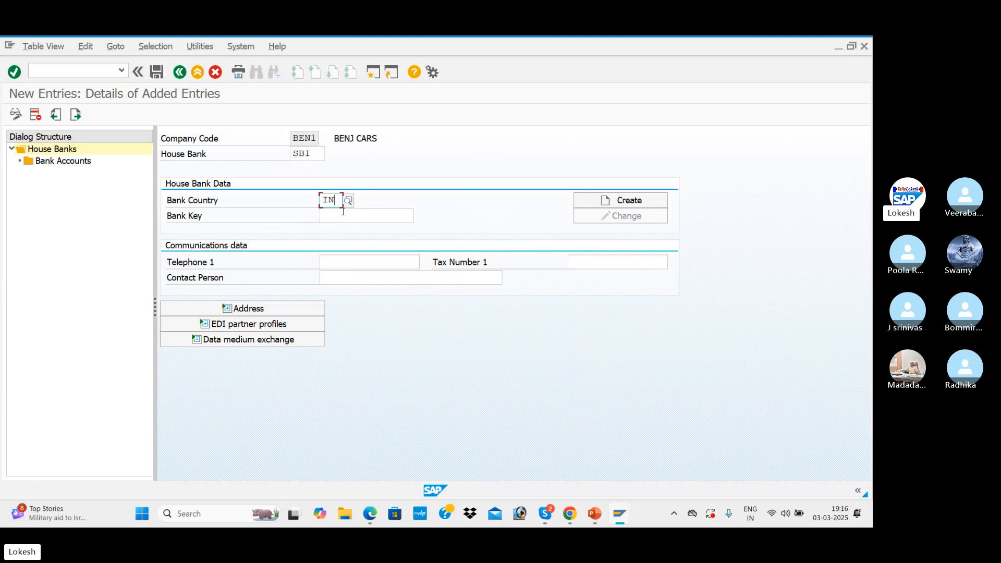
click(343, 213)
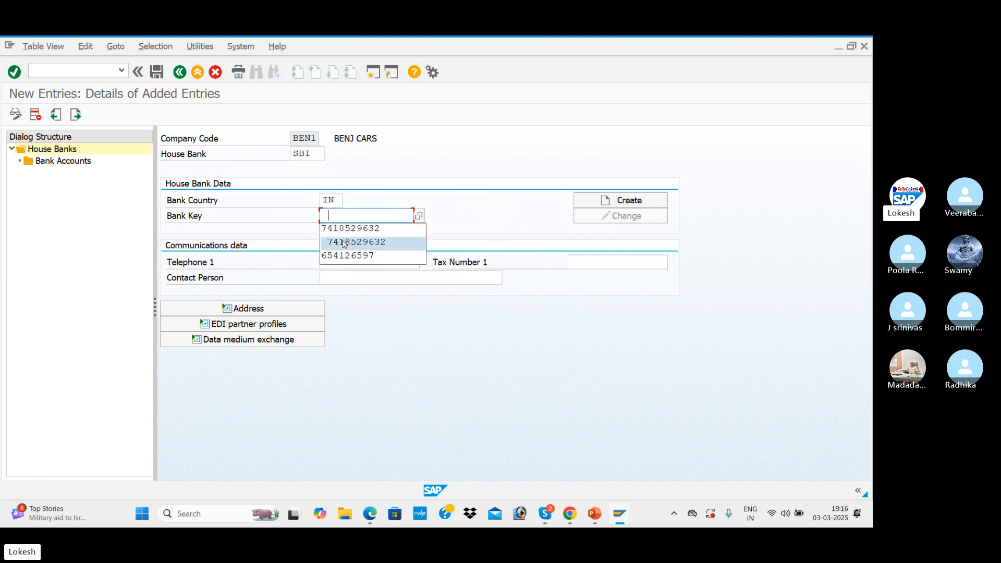
click(345, 243)
click(331, 214)
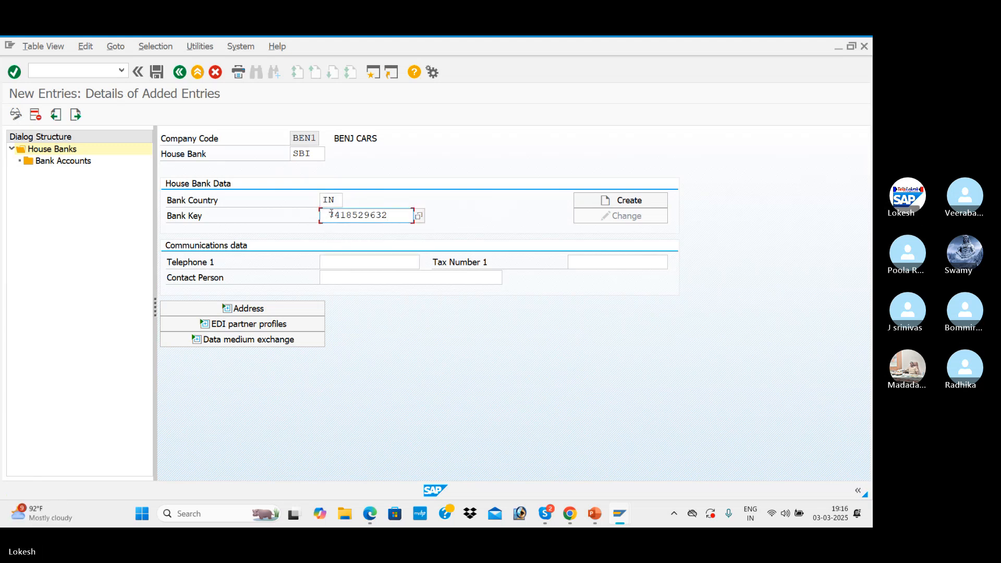
key(BackSpace)
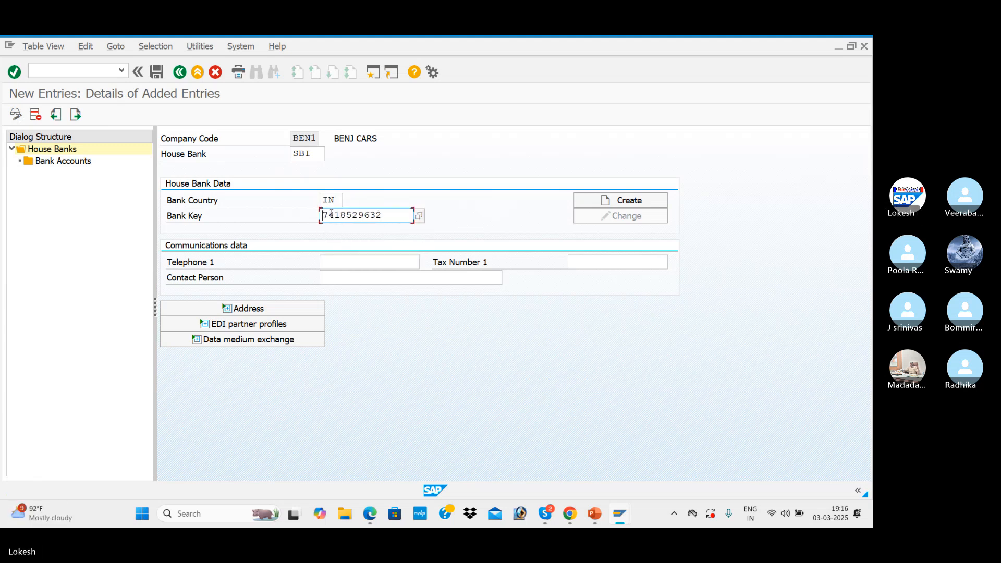
click(623, 202)
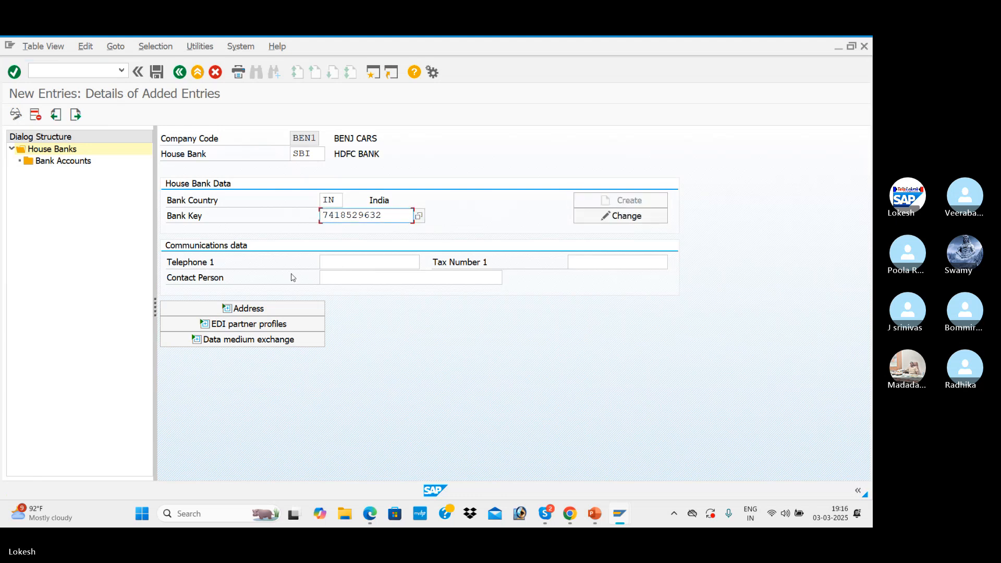
Fill in the house bank's telephone number and contact person from the previously used values
click(347, 261)
click(362, 276)
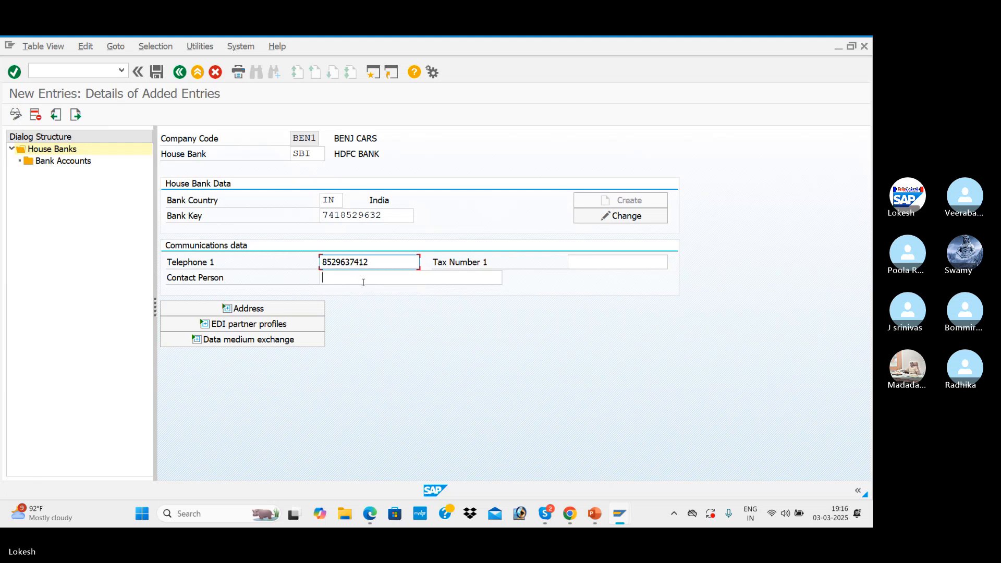
click(364, 282)
click(363, 291)
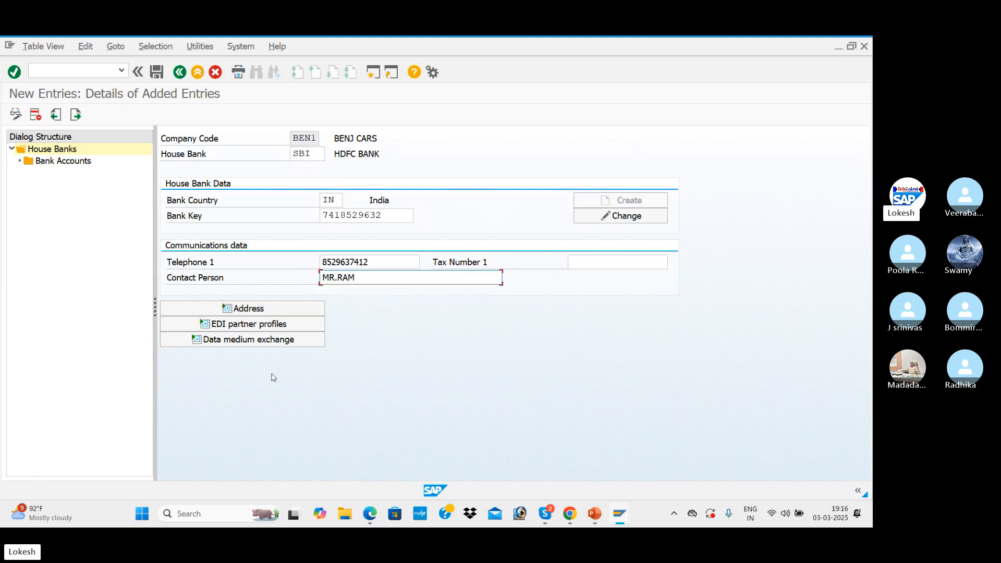
Expand the house bank's address, open its bank data for changing, set the bank name to SBI BANK and replace the street
click(260, 308)
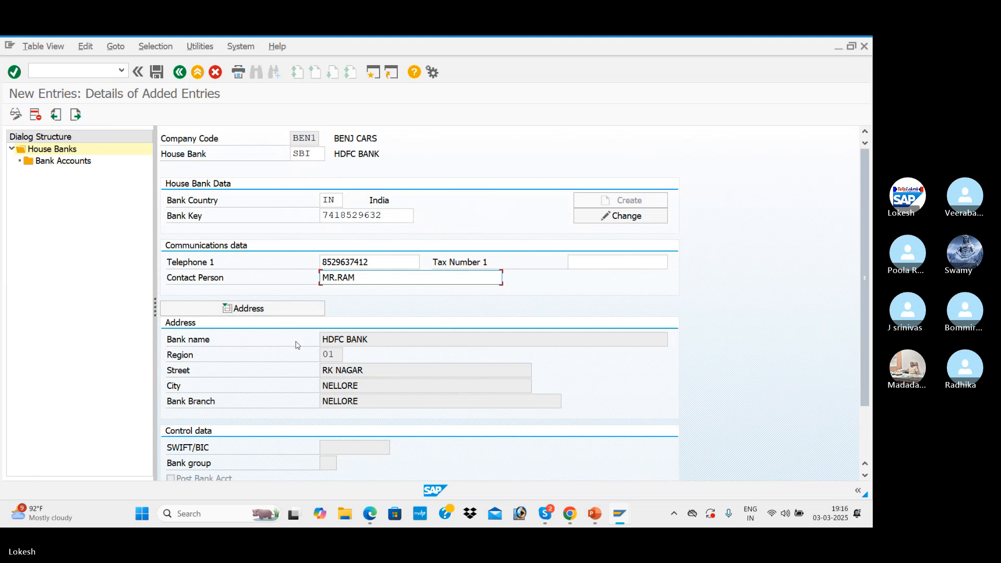
scroll(338, 344, down, 1)
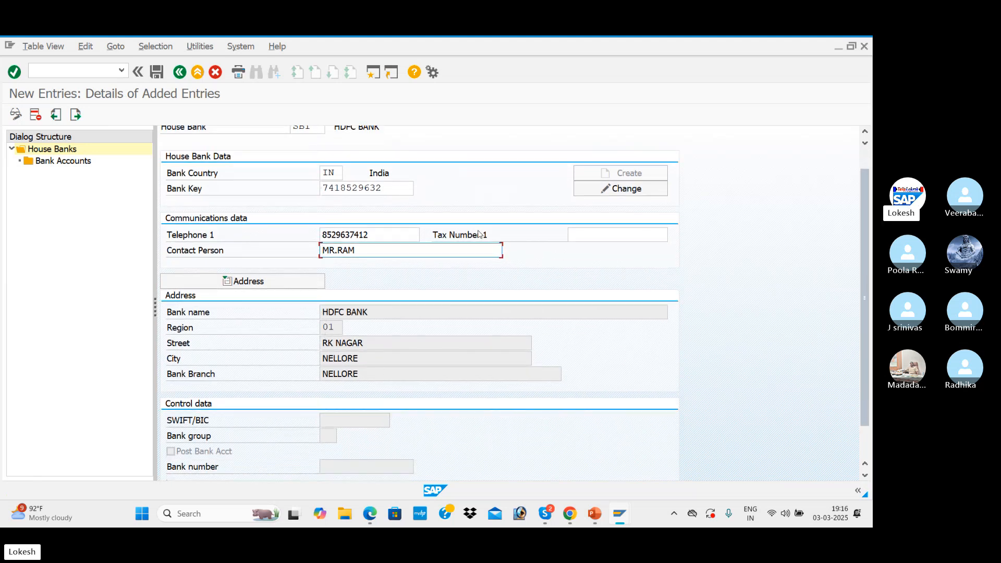
click(636, 192)
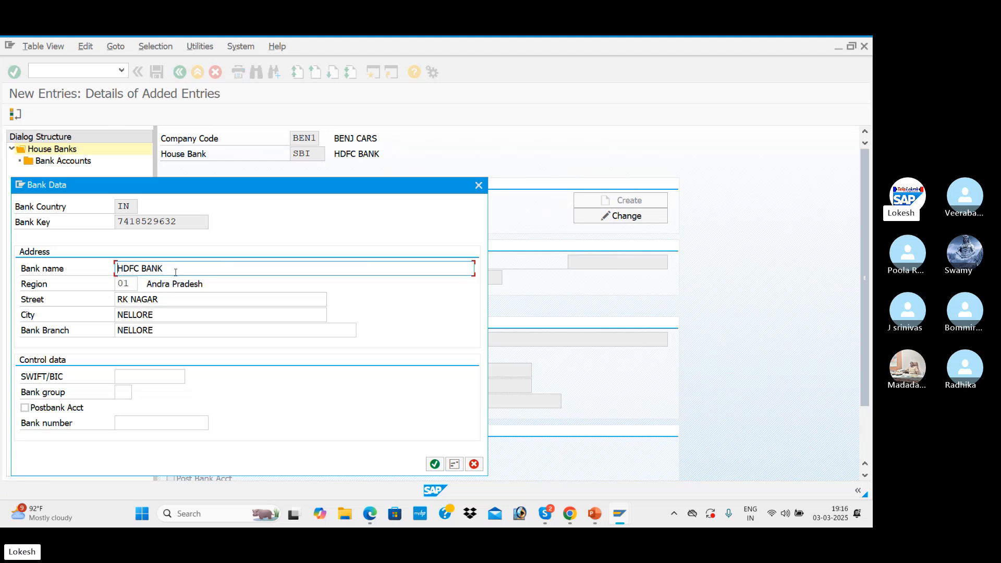
drag(175, 272, 92, 261)
text(SBI BAN)
key(Tab)
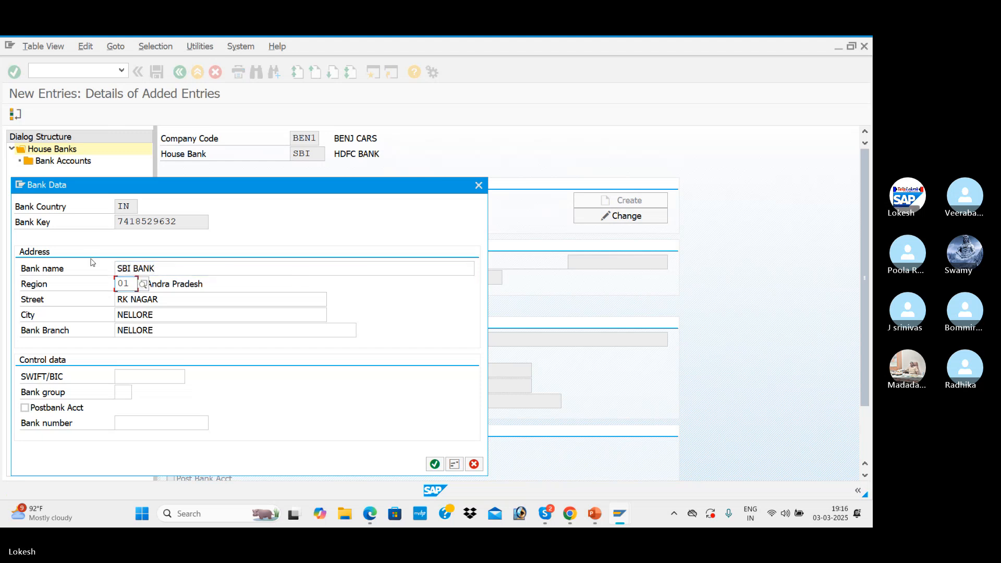
key(Tab)
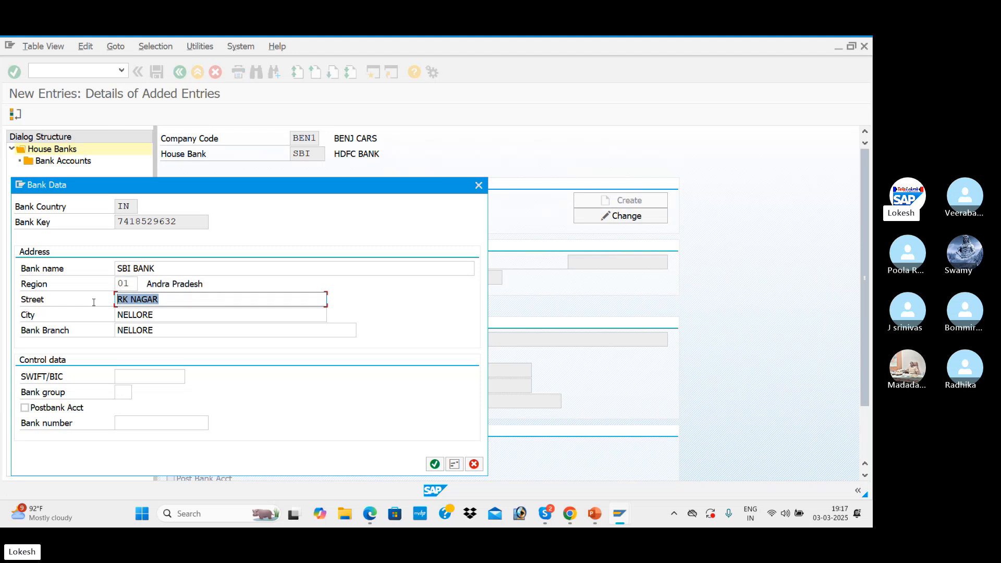
text(MR NAGAR)
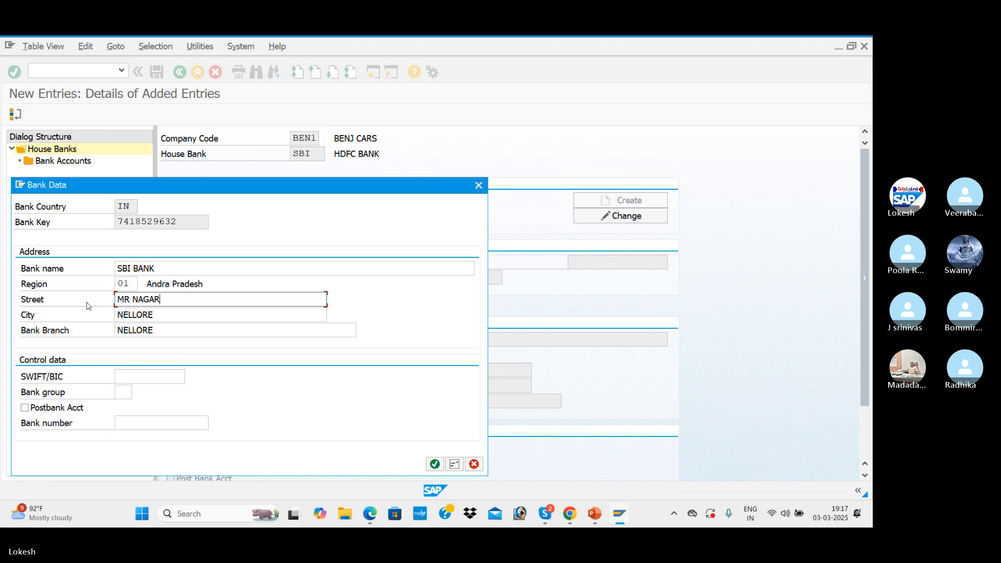
Set both the city and the bank branch to KADAPA and accept the changed bank data
click(180, 324)
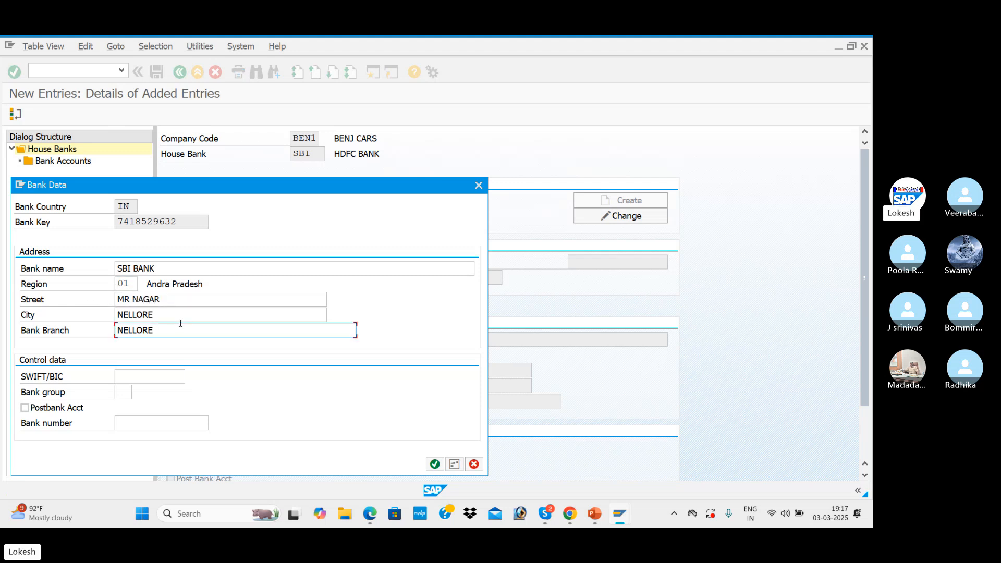
key(Up)
key(BackSpace)
key(BackSpace)
key(BackSpace)
key(BackSpace)
key(BackSpace)
key(BackSpace)
key(BackSpace)
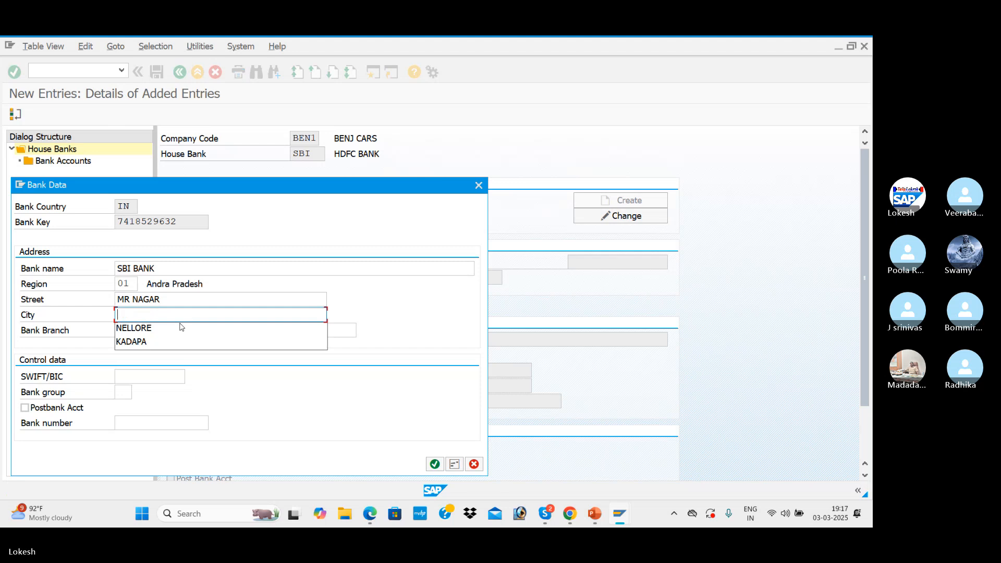
text(KADAPA)
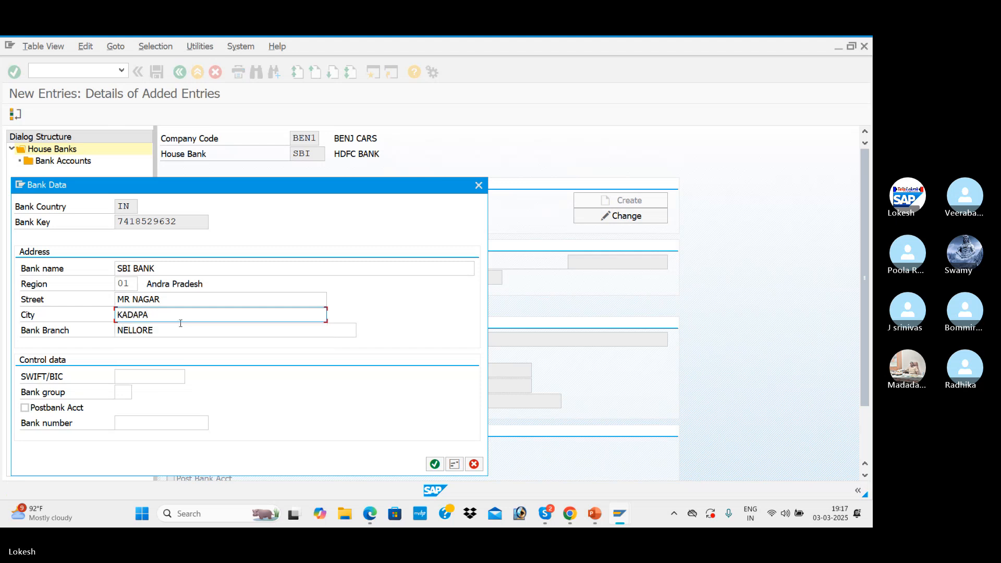
key(Down)
key(BackSpace)
key(BackSpace)
key(BackSpace)
key(BackSpace)
key(BackSpace)
key(BackSpace)
key(BackSpace)
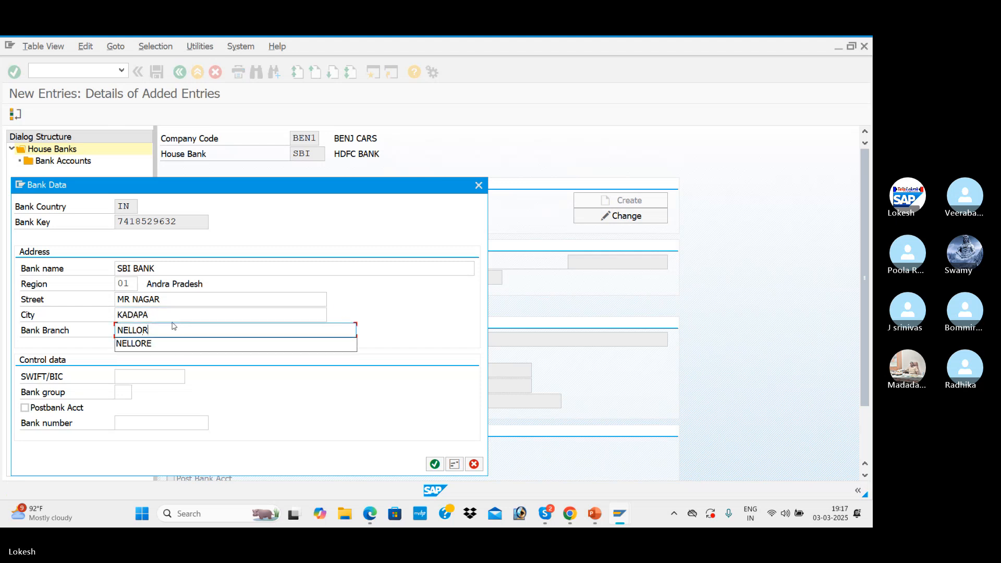
text(KADAPA)
key(Down)
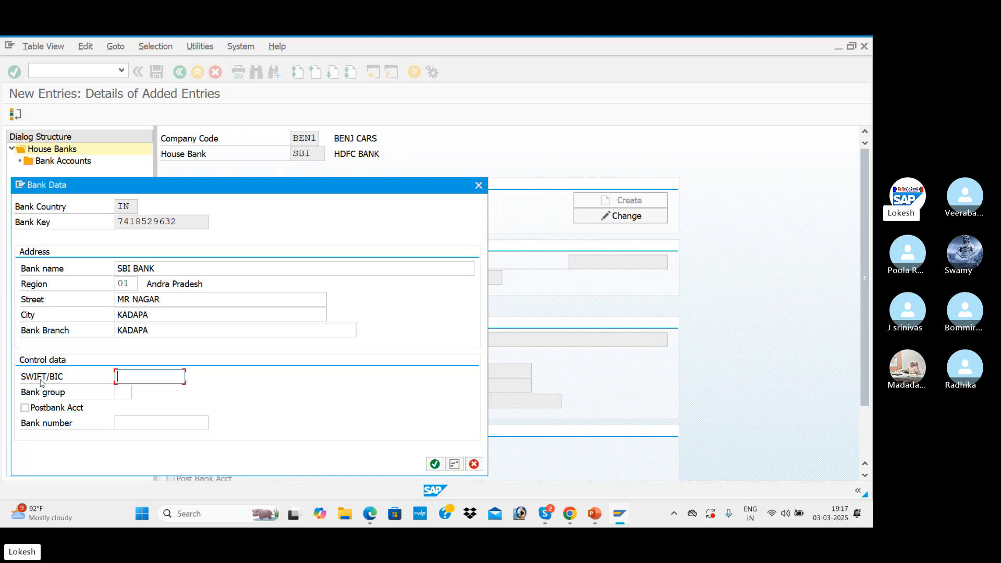
click(435, 464)
Save house bank SBI under the customizing request APP CONFIGURATION FOR BEN1
scroll(255, 256, down, 1)
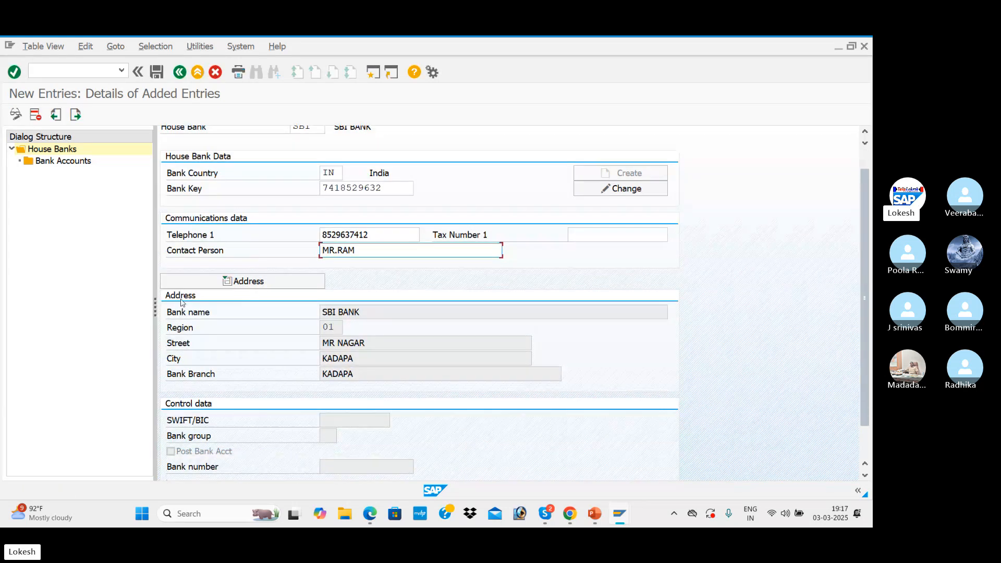
click(157, 72)
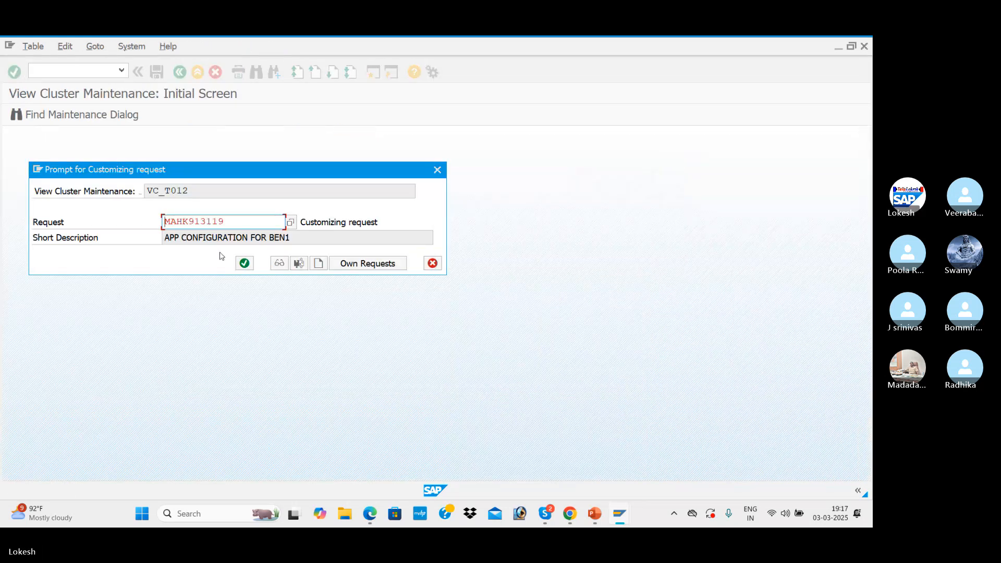
click(243, 264)
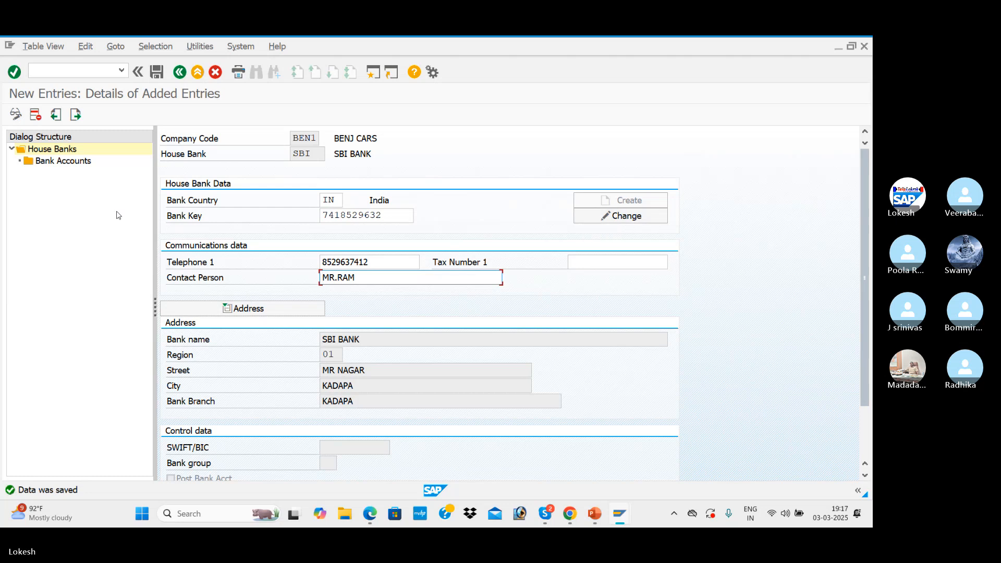
Start a new bank account entry under house bank SBI with account ID SBI1 and description SBI BANK
click(85, 163)
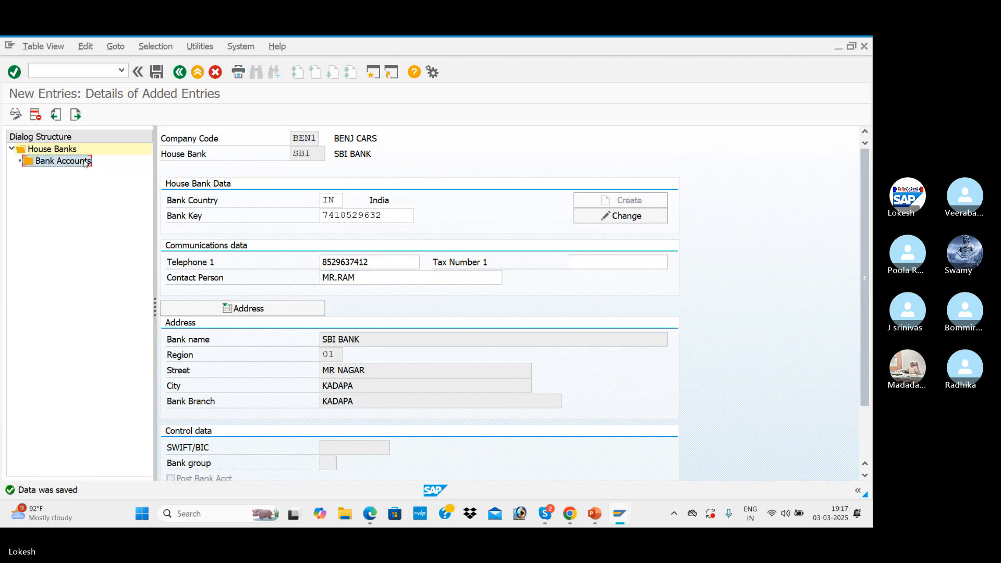
double_click(86, 163)
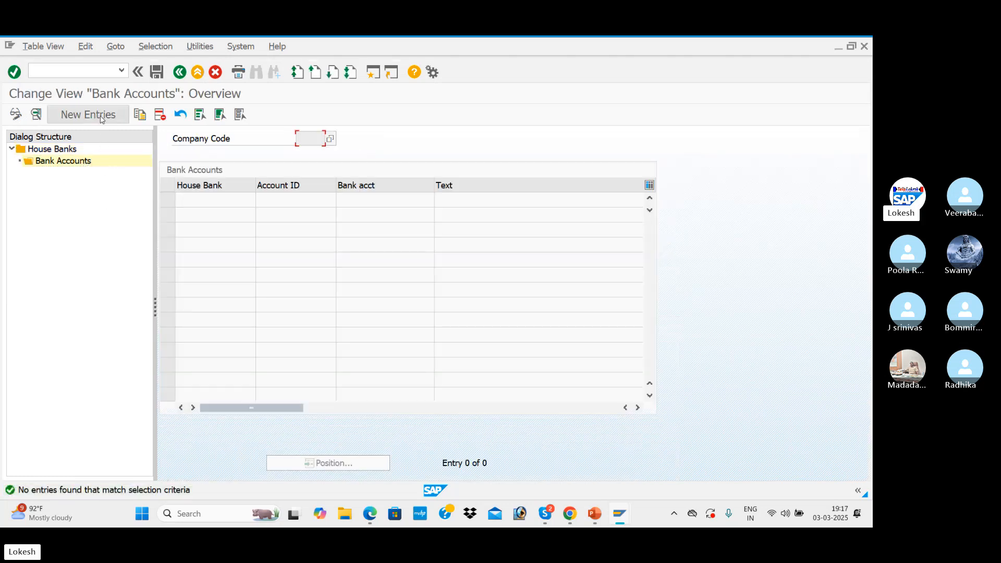
click(88, 115)
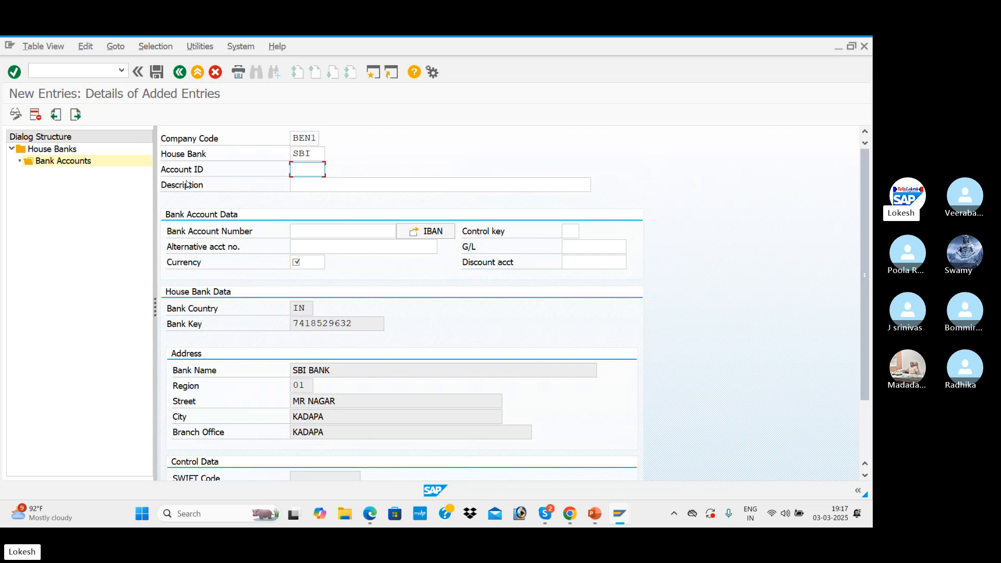
text(S)
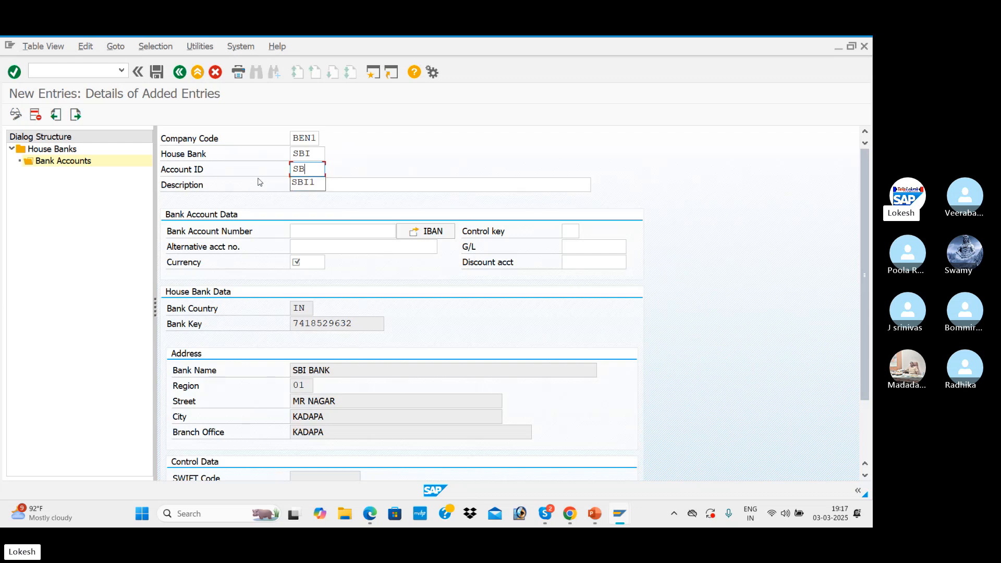
text(B)
key(Down)
key(Tab)
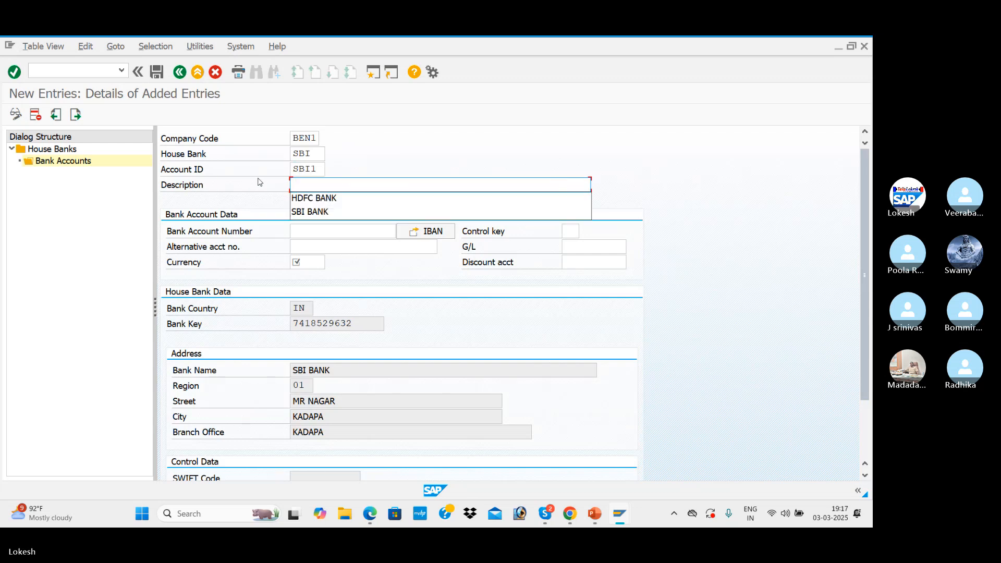
key(Down)
key(Down)
key(Tab)
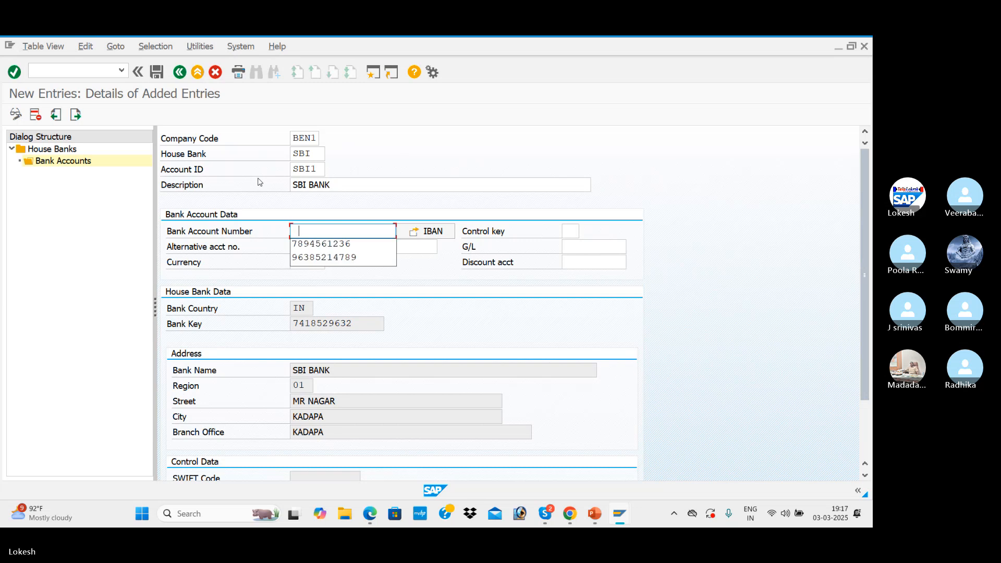
Fill in the bank account number and the alternative account number, and set the account currency to INR
key(Down)
key(Tab)
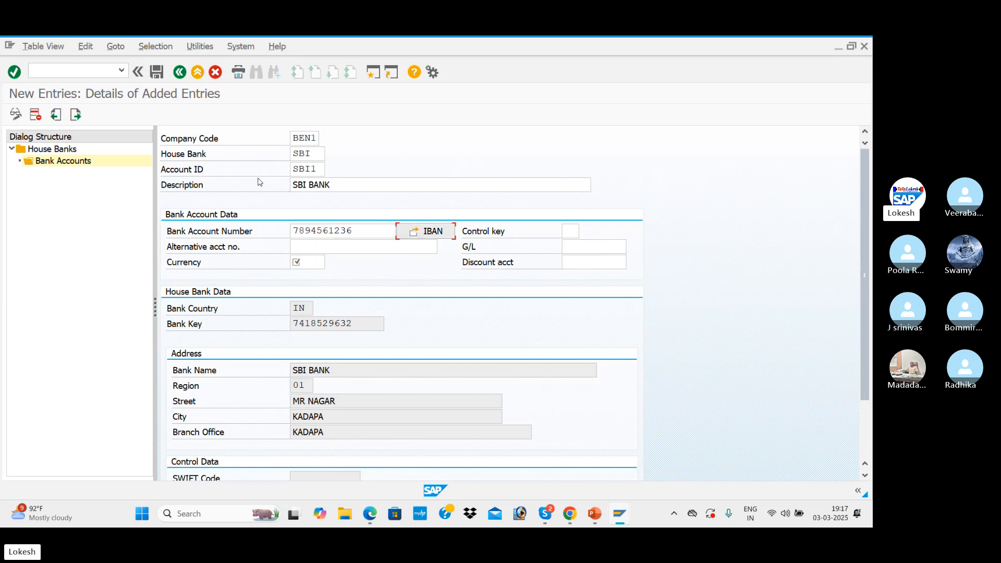
click(367, 246)
click(353, 260)
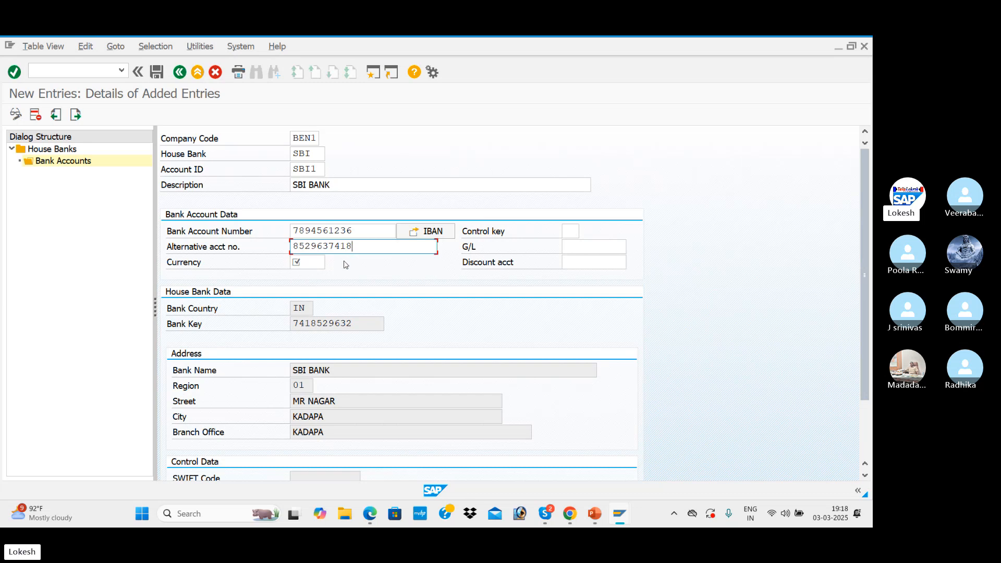
click(313, 264)
click(313, 264)
click(317, 278)
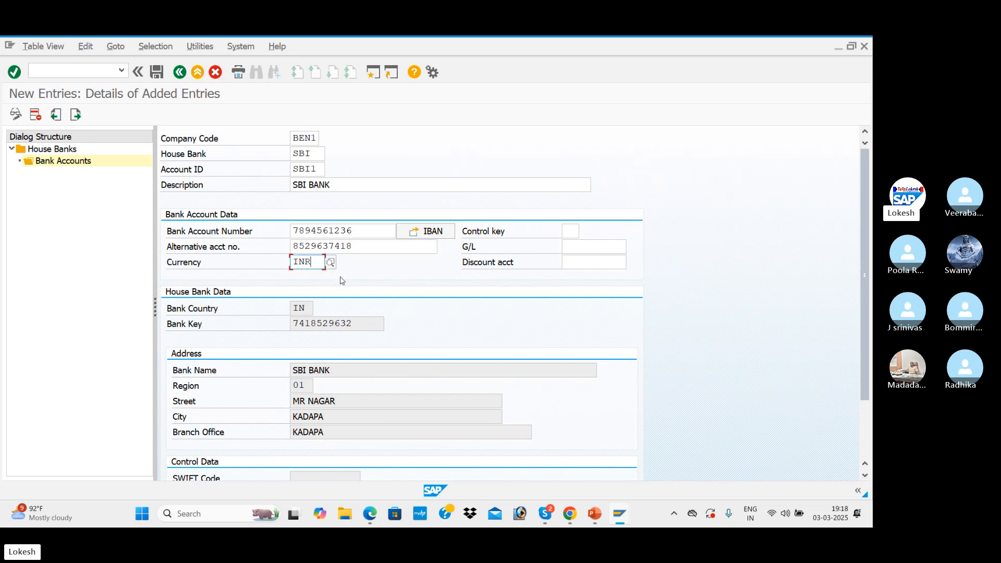
Look up BEN1's general ledger accounts and assign SBI BANK A/c as the bank account's G/L account
click(604, 249)
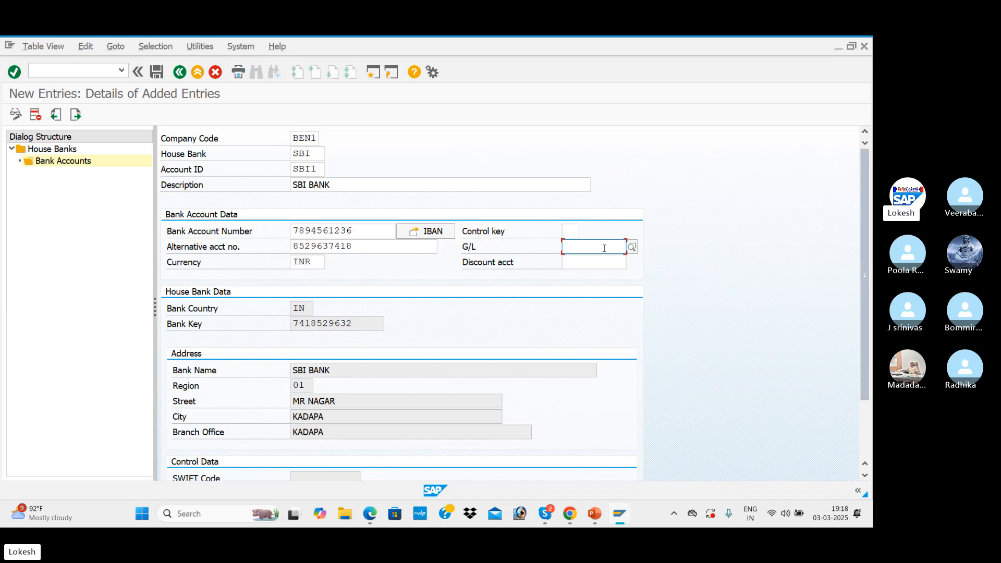
click(632, 247)
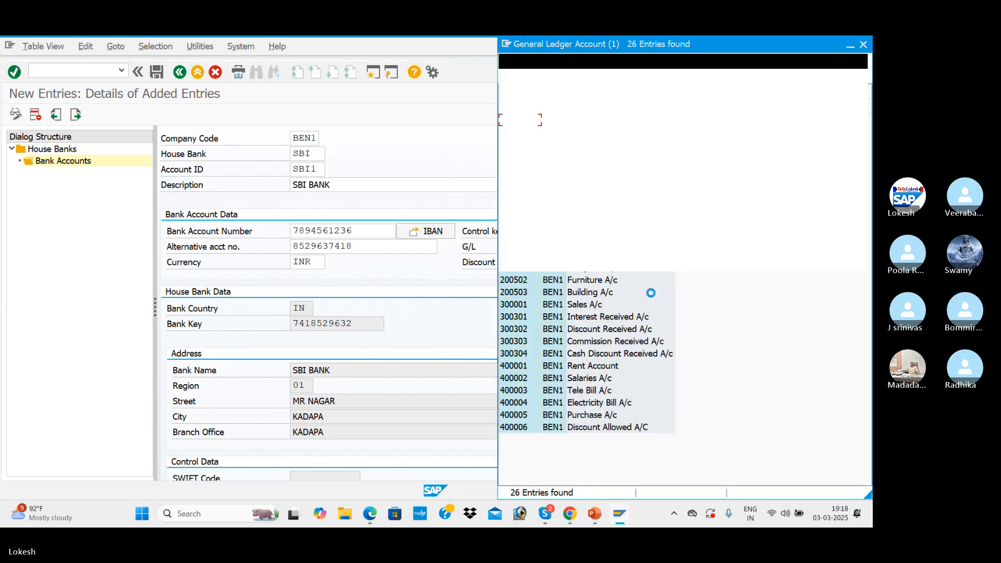
click(603, 171)
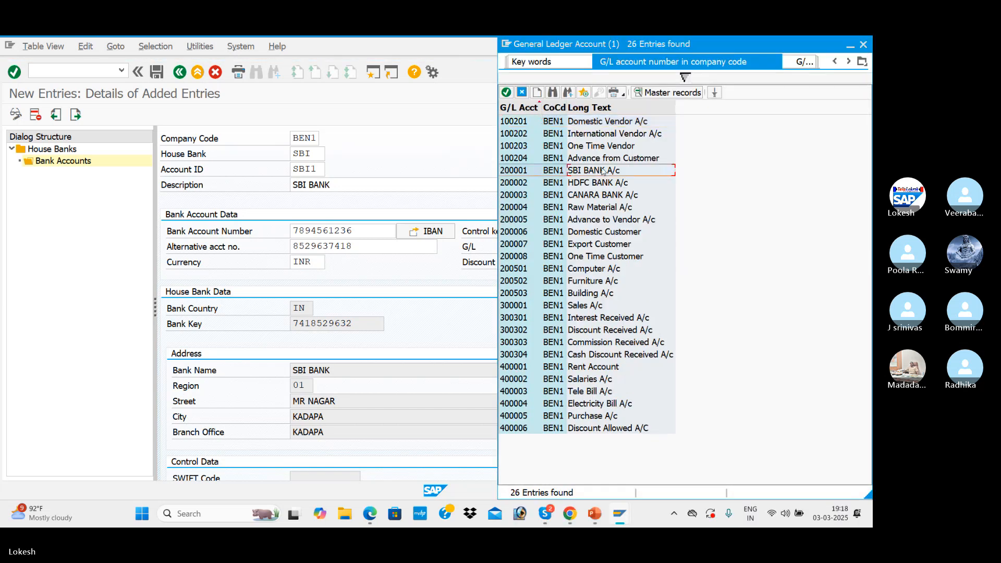
double_click(603, 171)
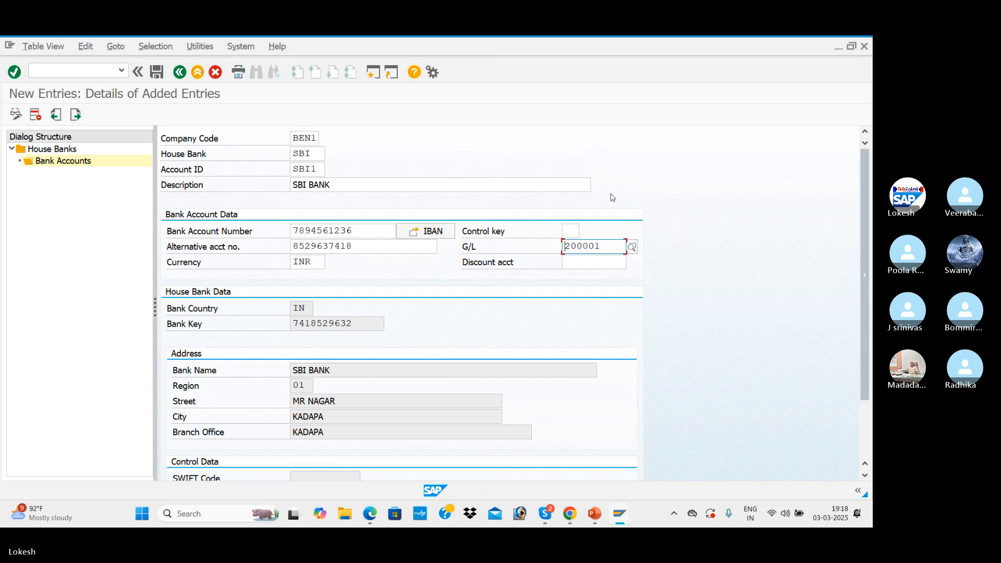
Save bank account SBI1 under house bank SBI and decline transporting the IBAN
scroll(313, 345, down, 2)
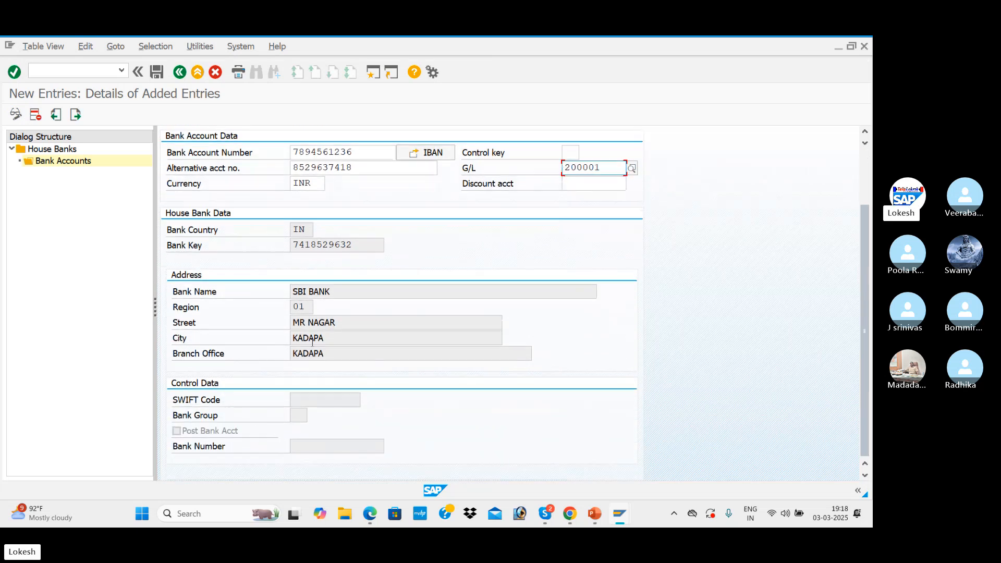
scroll(318, 347, up, 2)
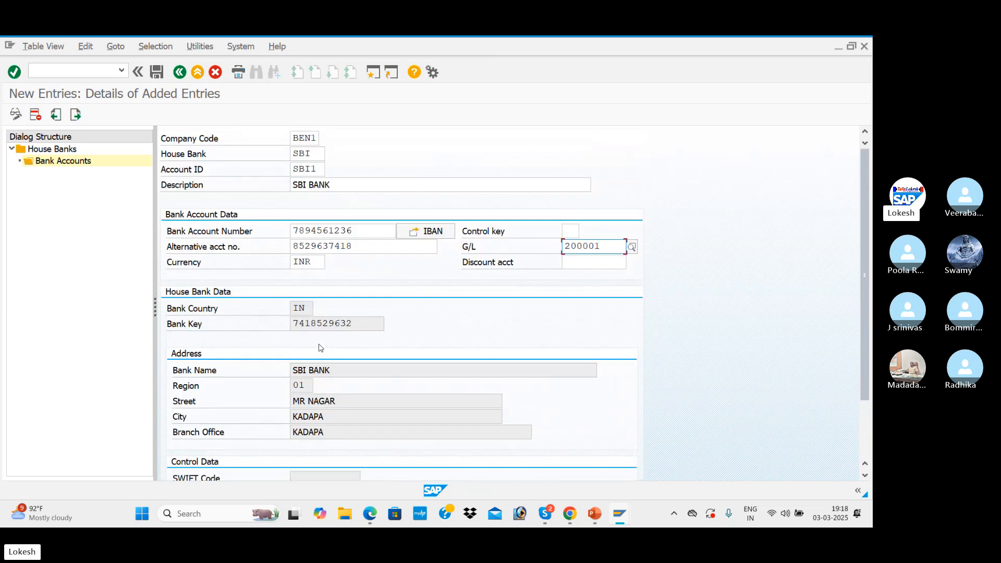
click(157, 75)
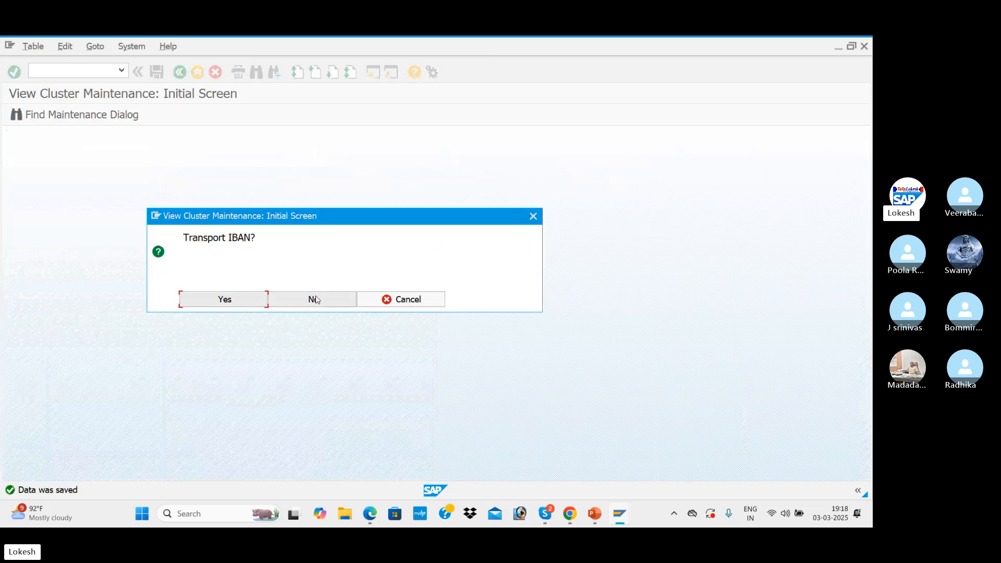
click(315, 299)
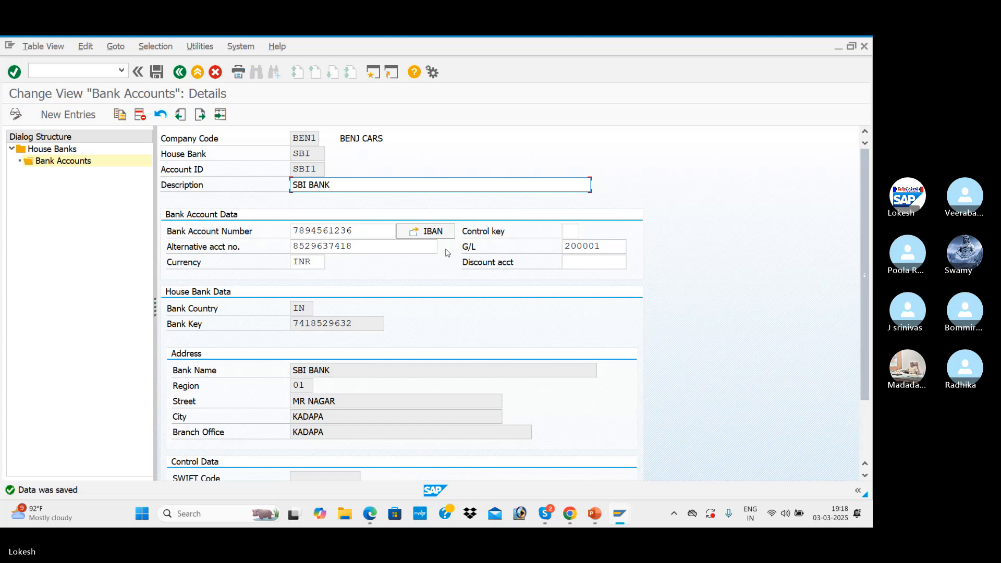
Return from the bank account details to the House Banks overview for company code BEN1
click(179, 72)
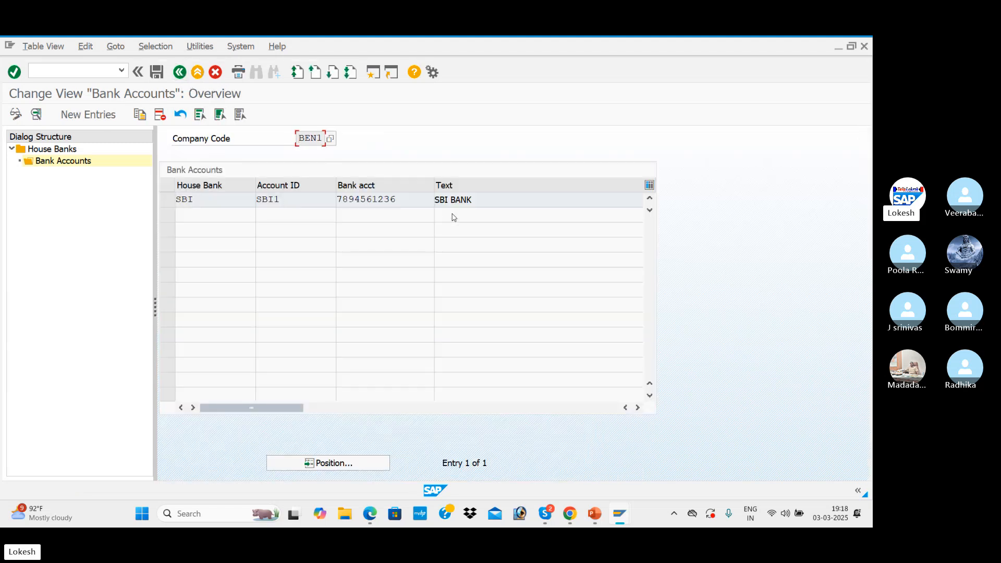
click(181, 73)
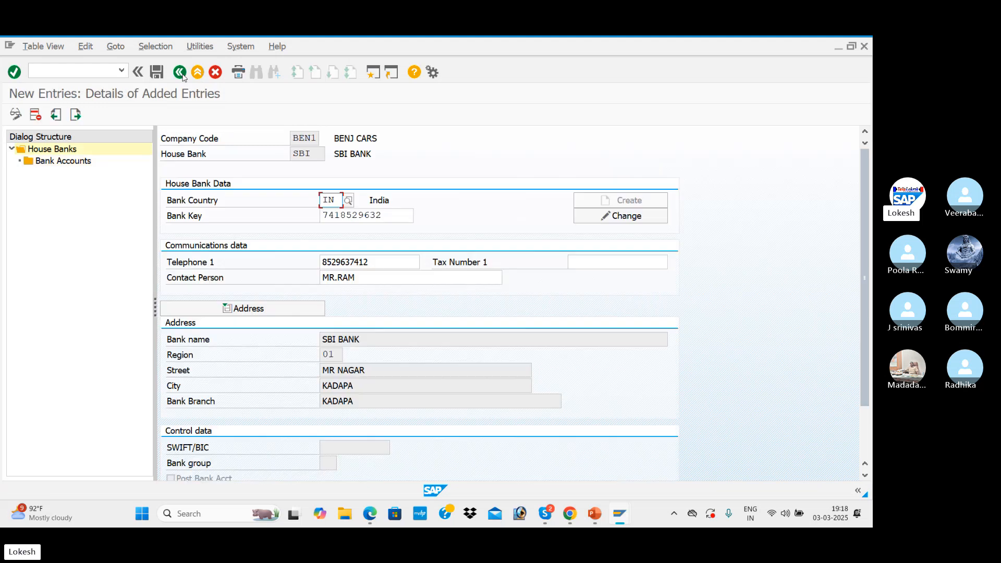
click(180, 73)
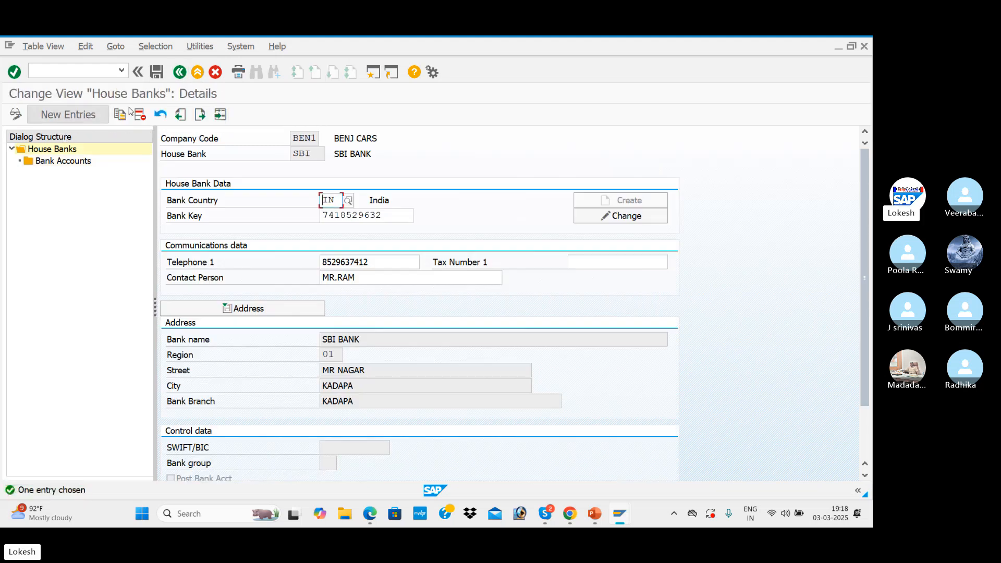
click(180, 72)
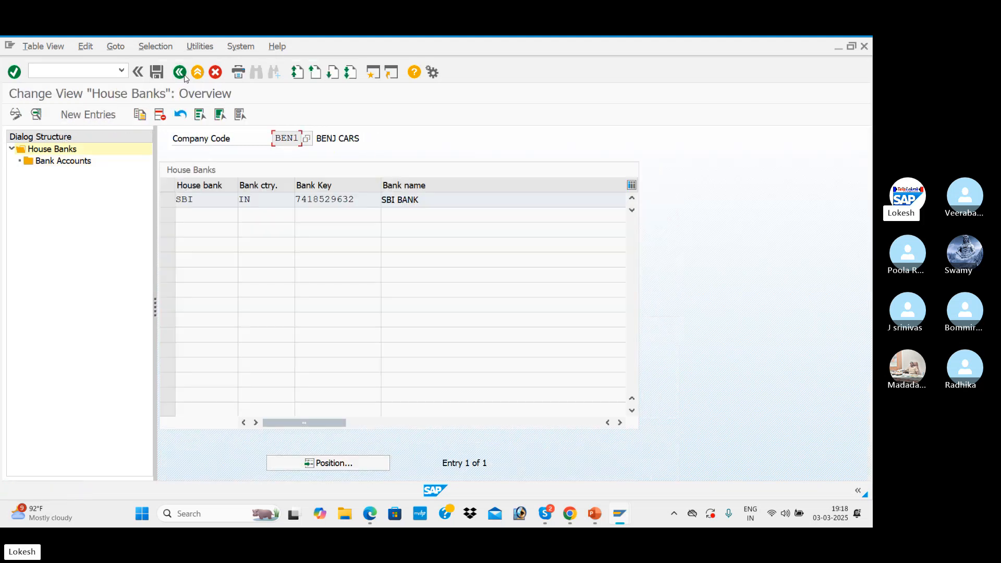
Start a new house bank entry HDFC with bank country IN and the suggested bank key 654126597
click(84, 116)
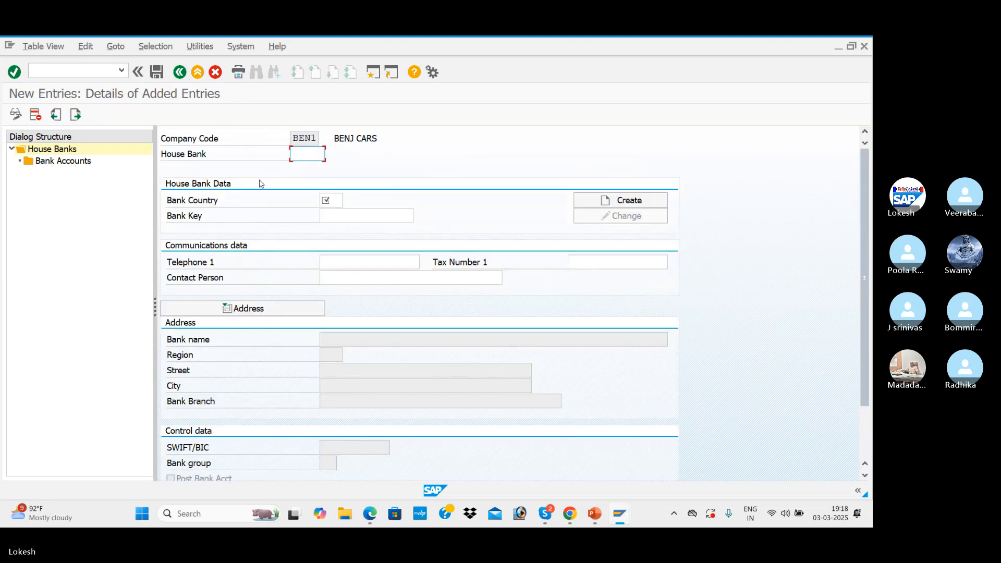
text(HDFC)
key(Tab)
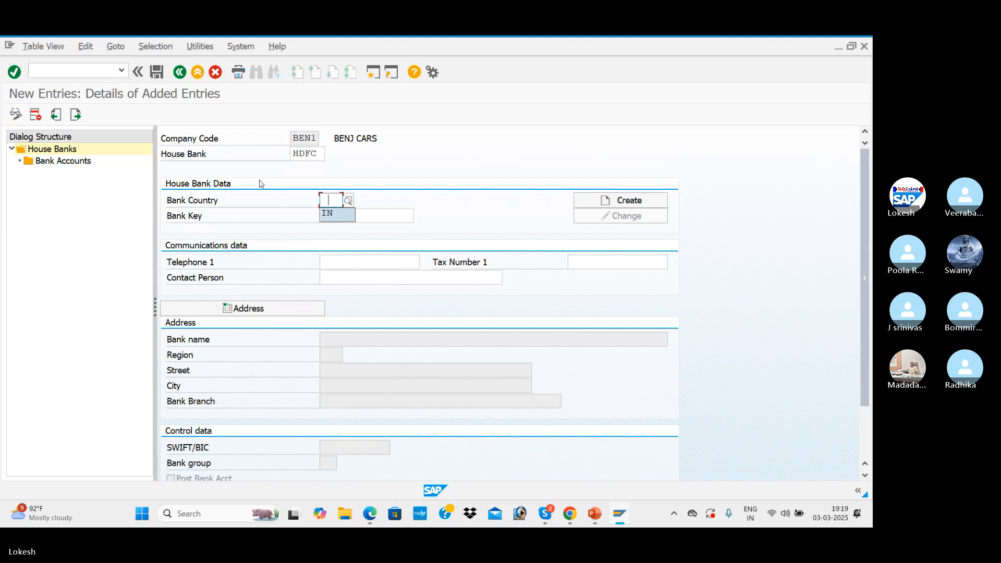
text(IN)
key(Return)
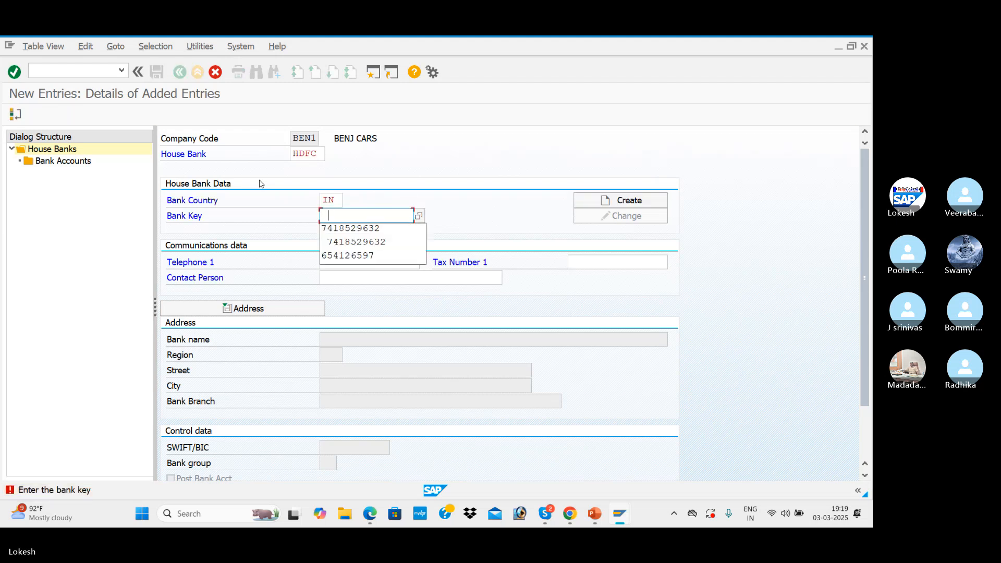
key(Down)
key(Down)
key(Down)
key(Return)
key(Tab)
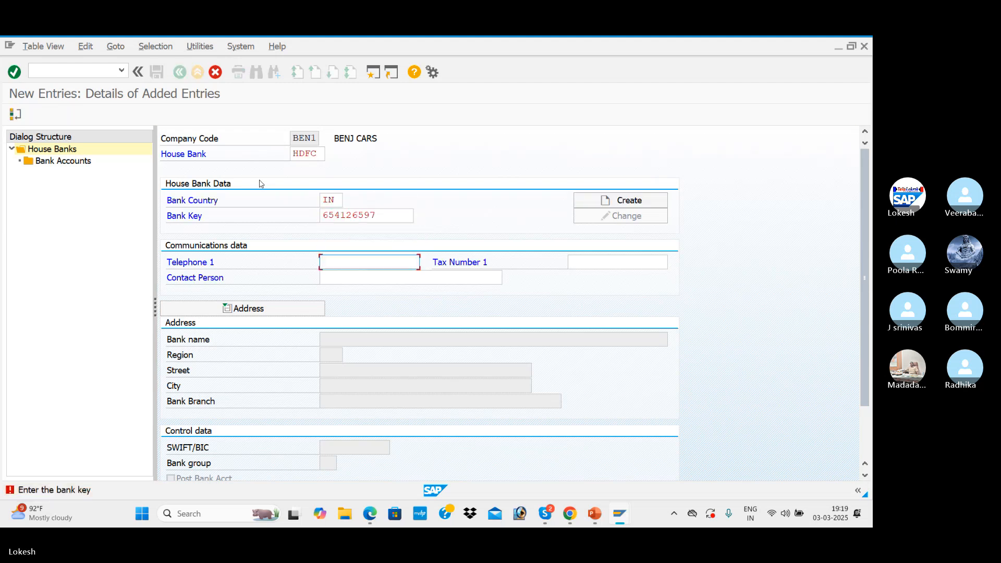
Fill in the HDFC house bank's telephone number and contact person, and confirm the entries
text(9)
click(380, 293)
key(Tab)
text(M)
click(374, 292)
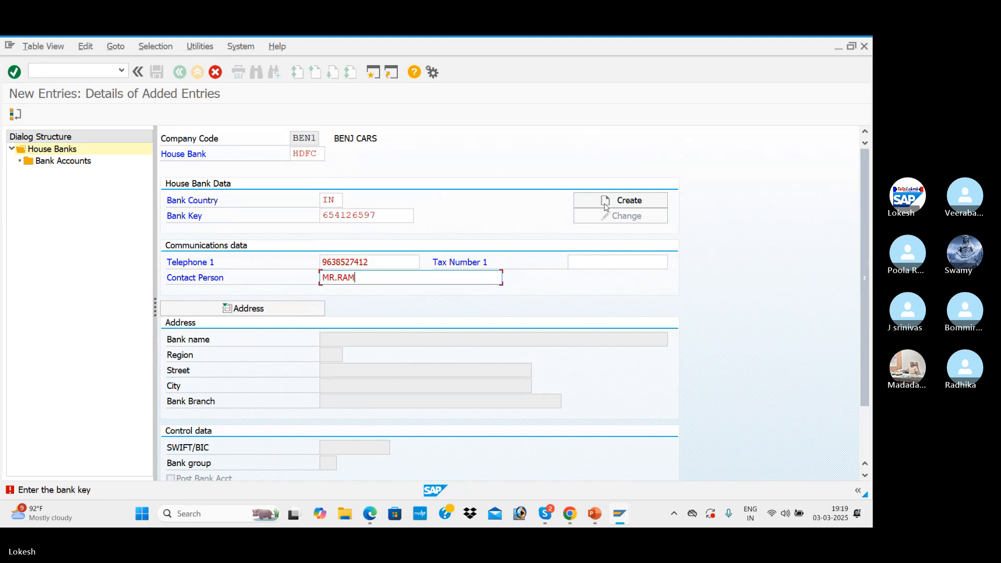
key(Return)
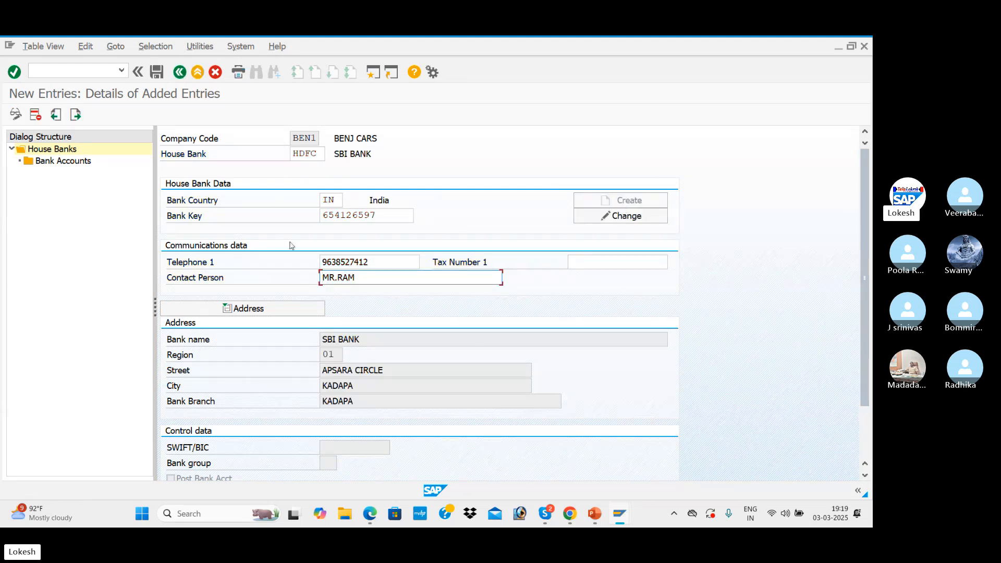
Open the HDFC house bank's bank data for changing and set the bank name to HDFC BANK
click(620, 219)
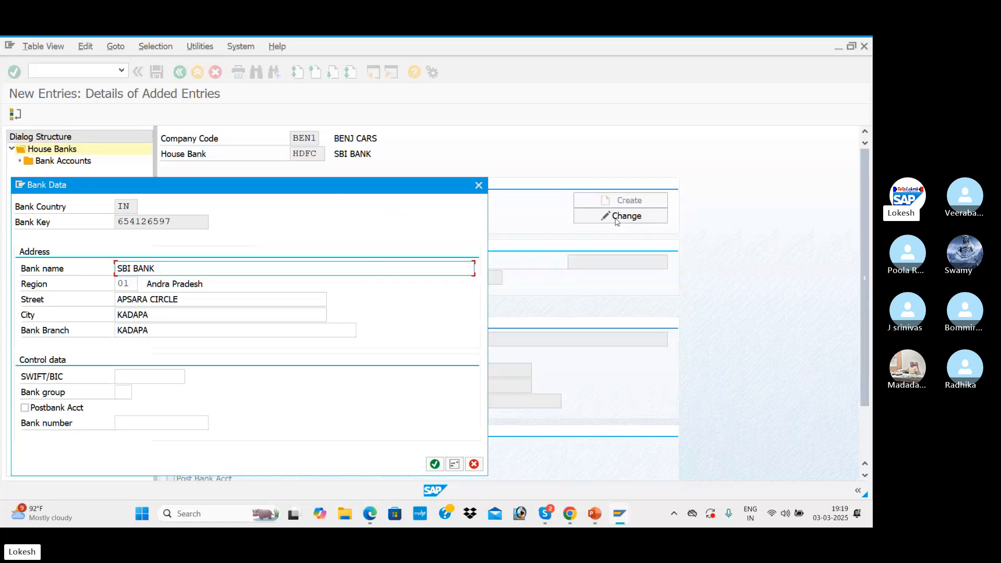
drag(186, 270, 57, 269)
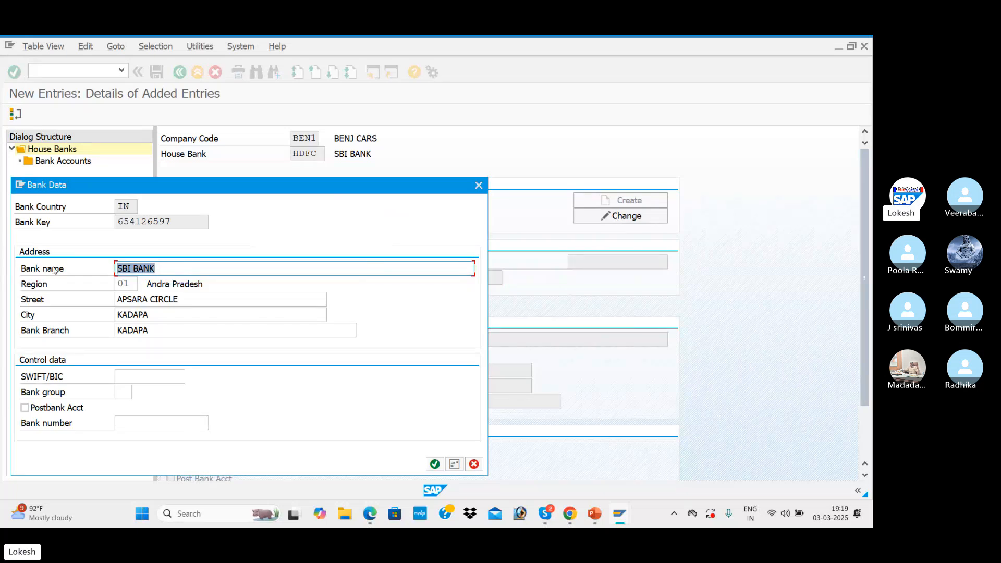
text(HDFC BAN)
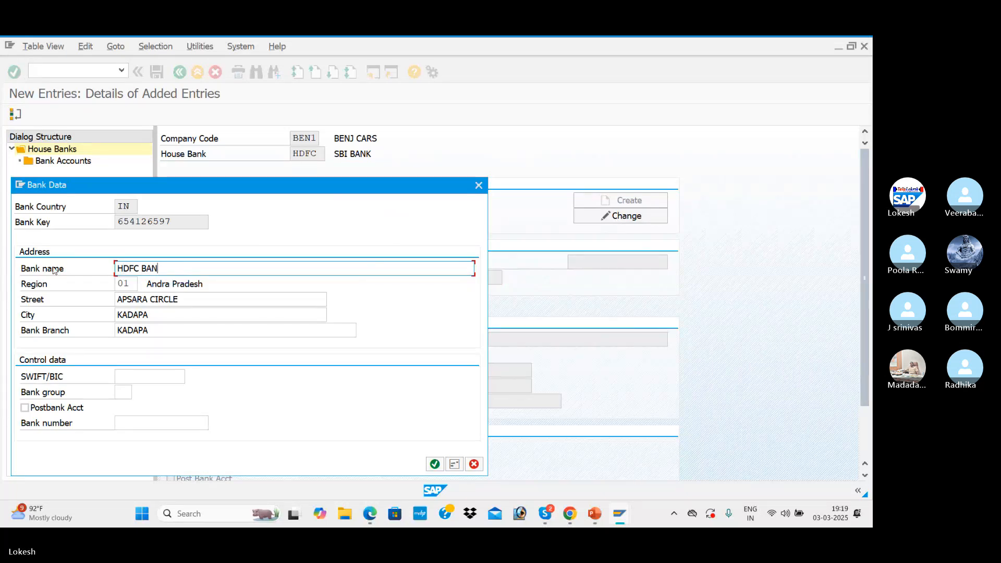
text(K)
key(Tab)
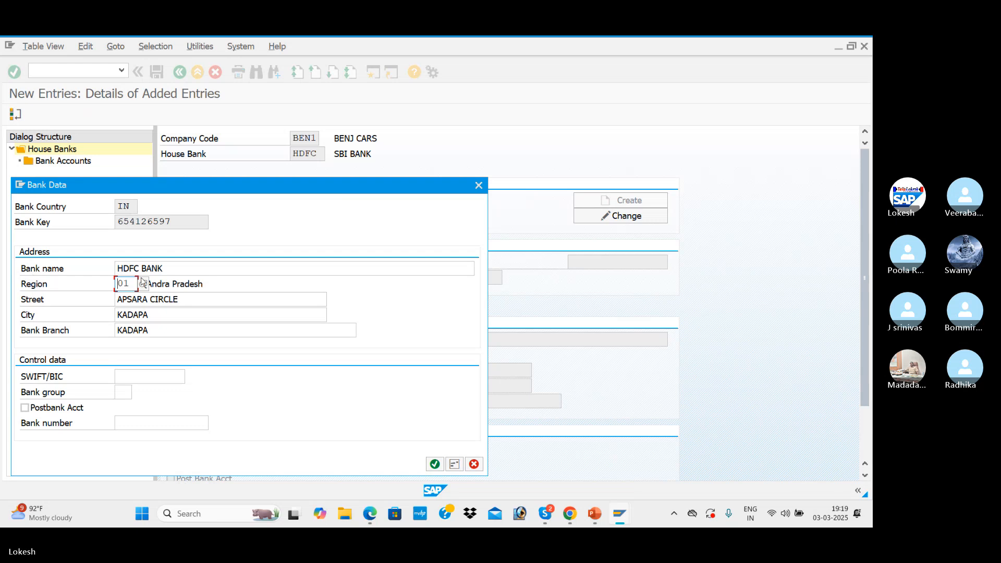
Replace the bank's street and city, set the bank branch to NELLORE, and accept the bank data
drag(326, 299, 95, 300)
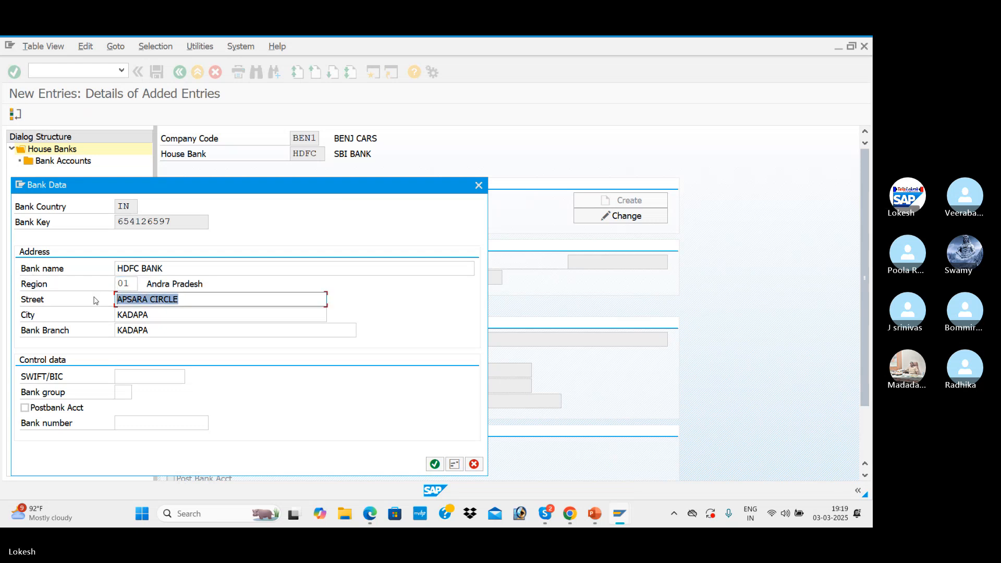
text(ASHOK NAGAR)
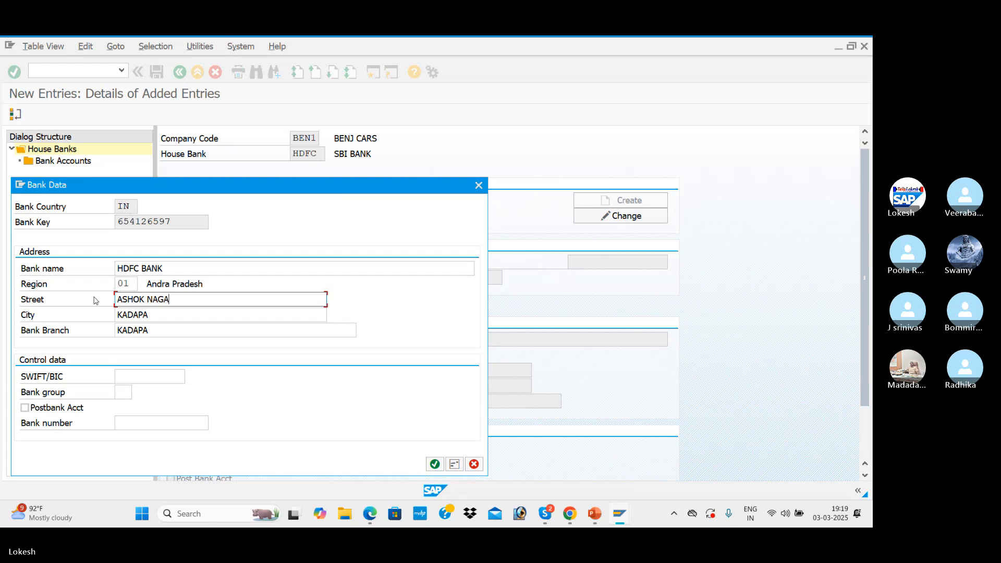
key(Tab)
text(LLORE)
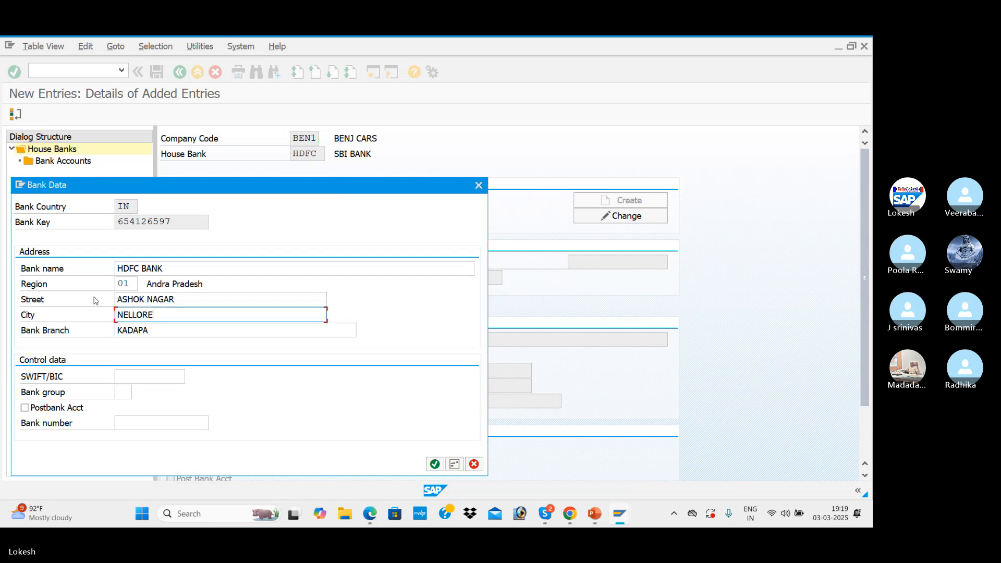
key(Tab)
text(NELLORE)
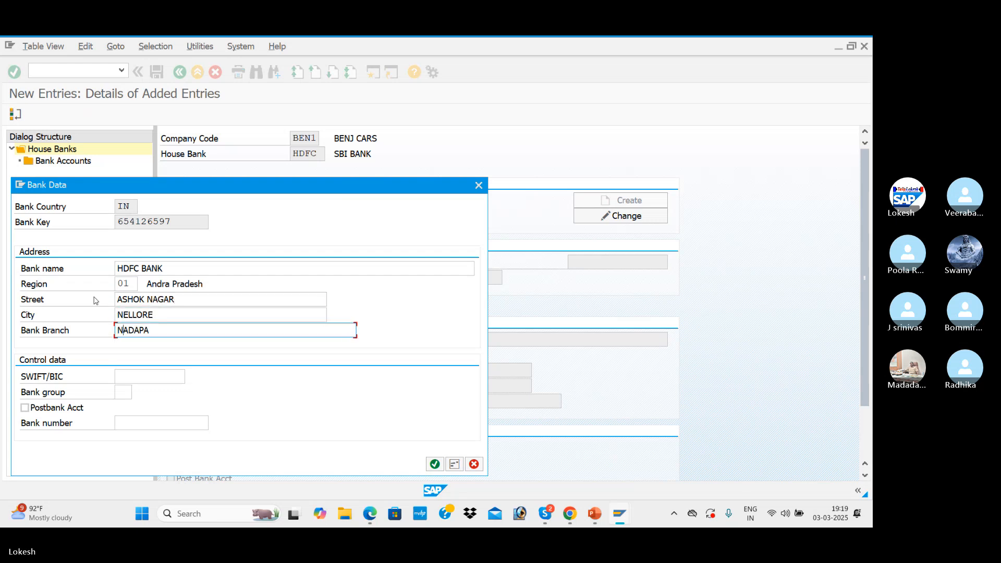
key(Tab)
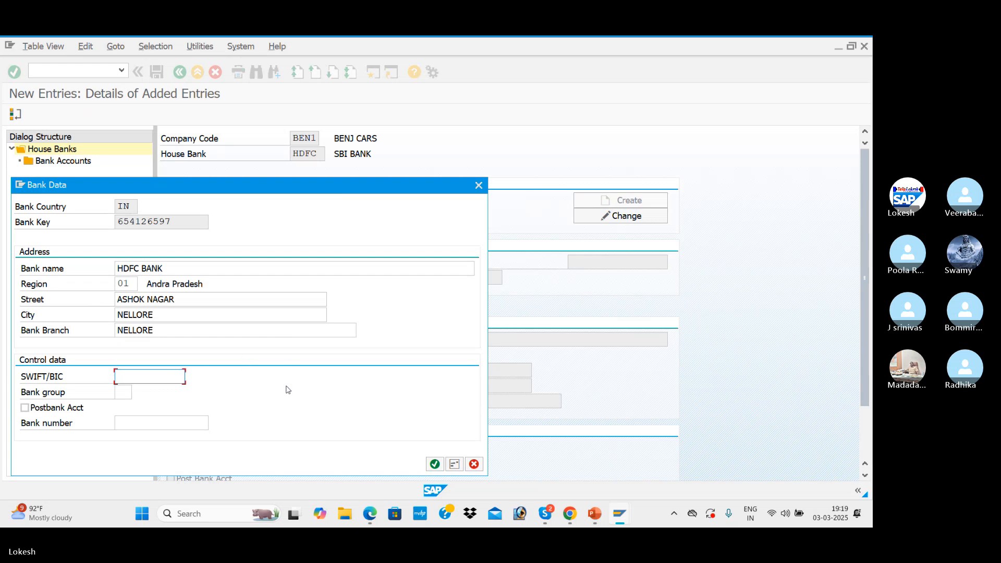
click(433, 464)
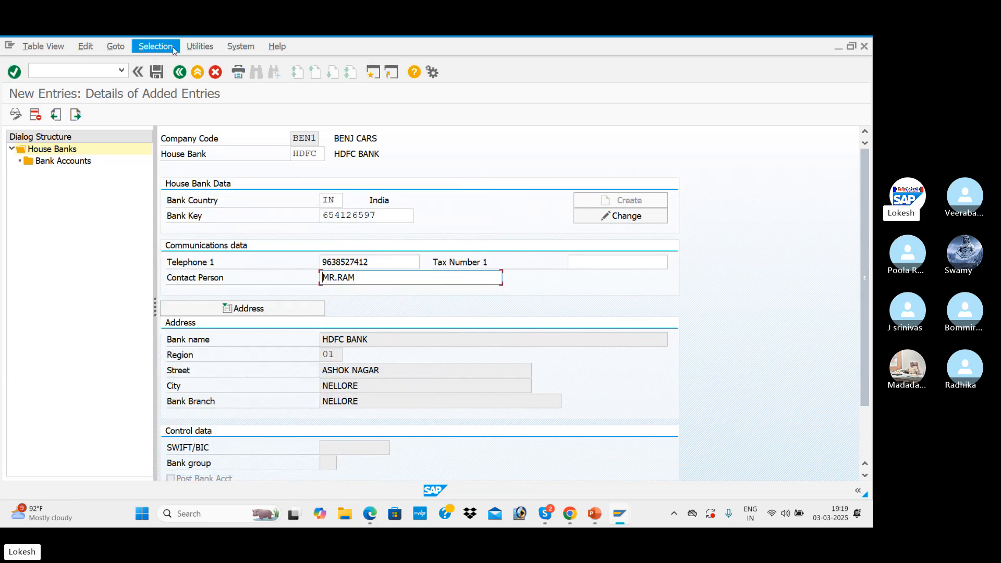
Save house bank HDFC and start a new bank account entry under it
click(159, 72)
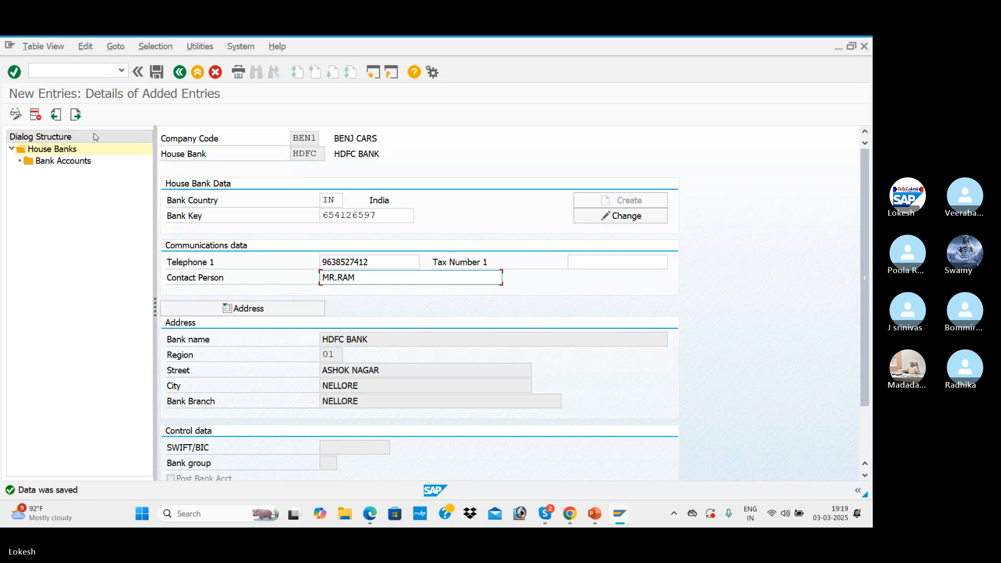
double_click(77, 162)
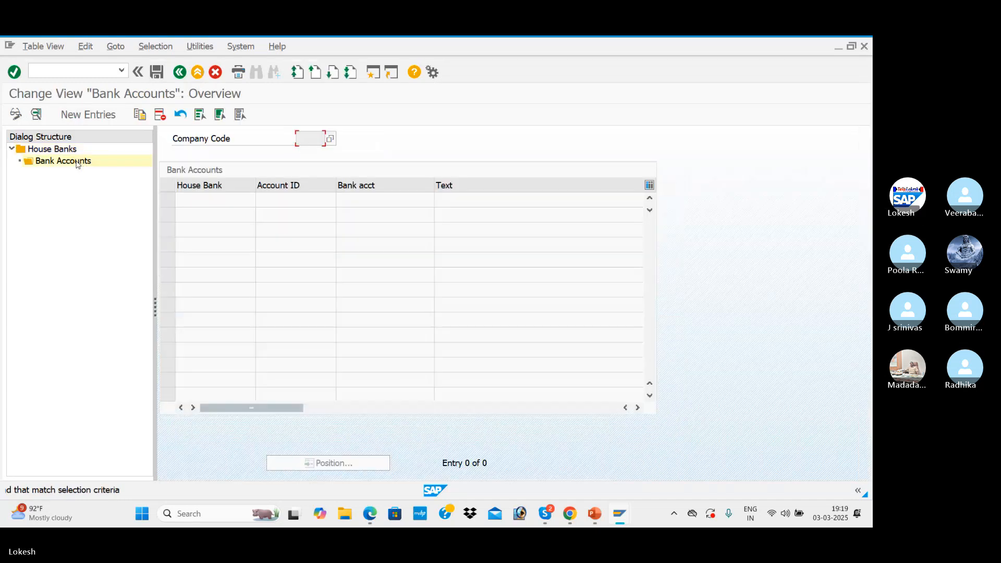
click(89, 115)
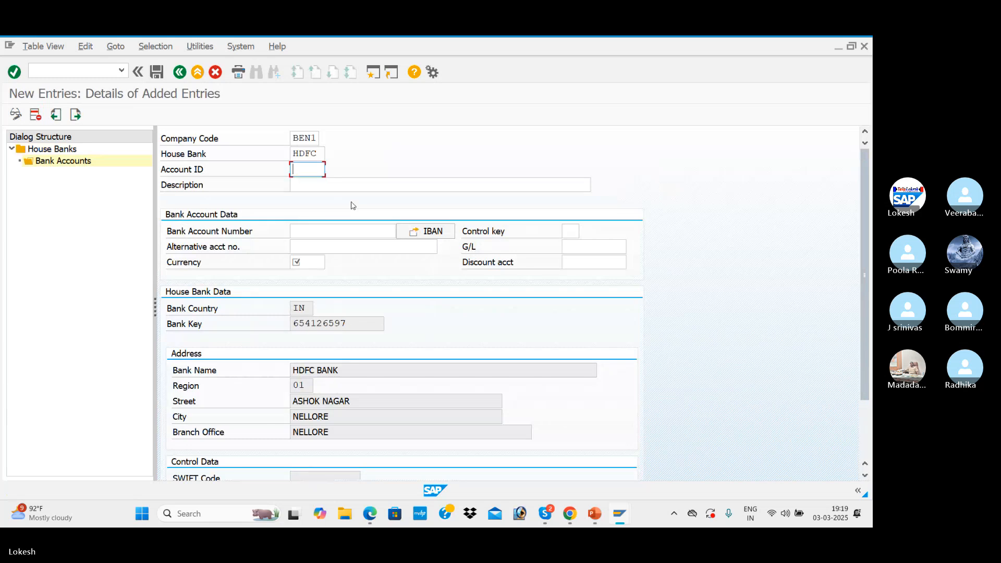
Give the new bank account the account ID HDF1 and the description HDFC BANK
text(SDF)
key(BackSpace)
key(BackSpace)
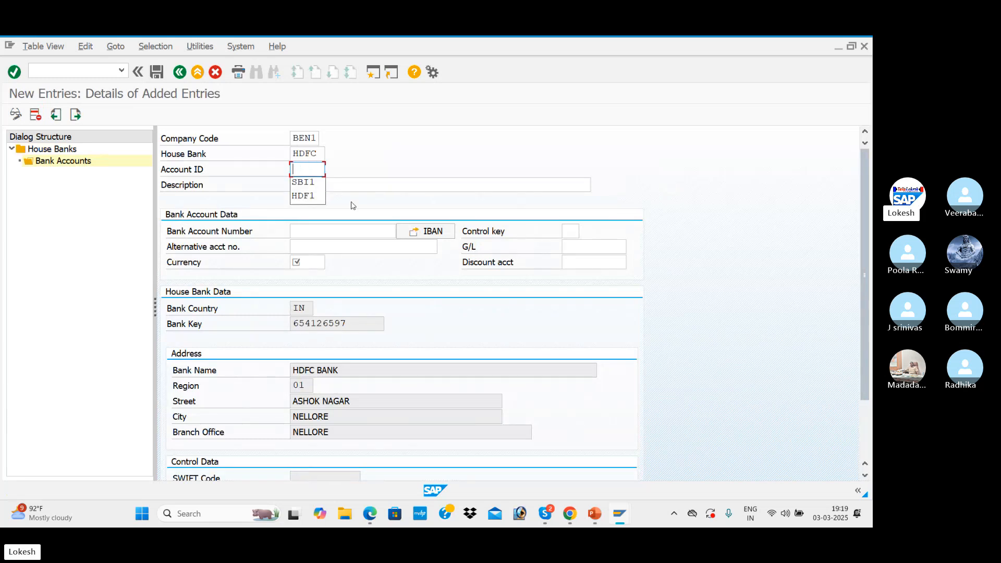
text(HDF)
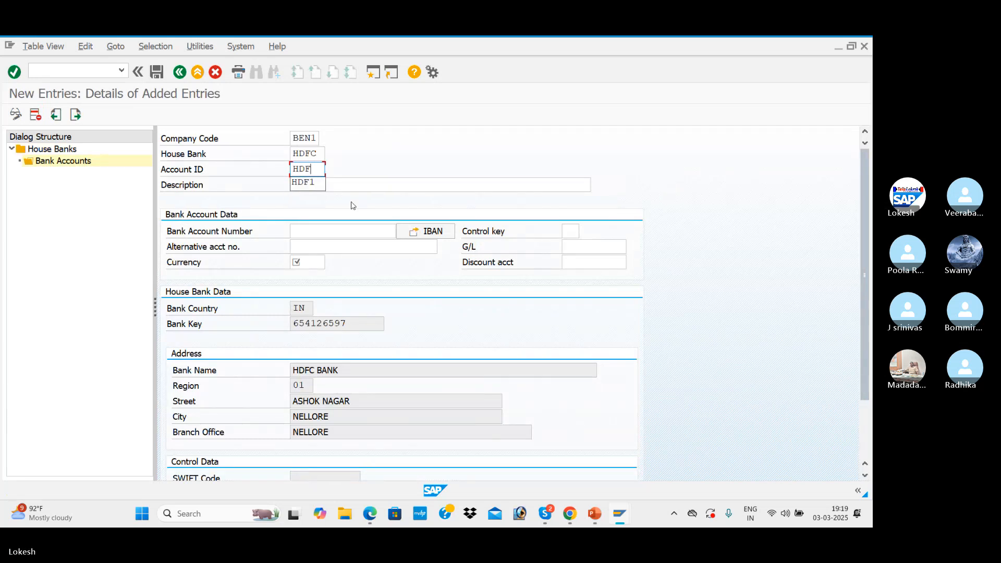
text(1)
key(Tab)
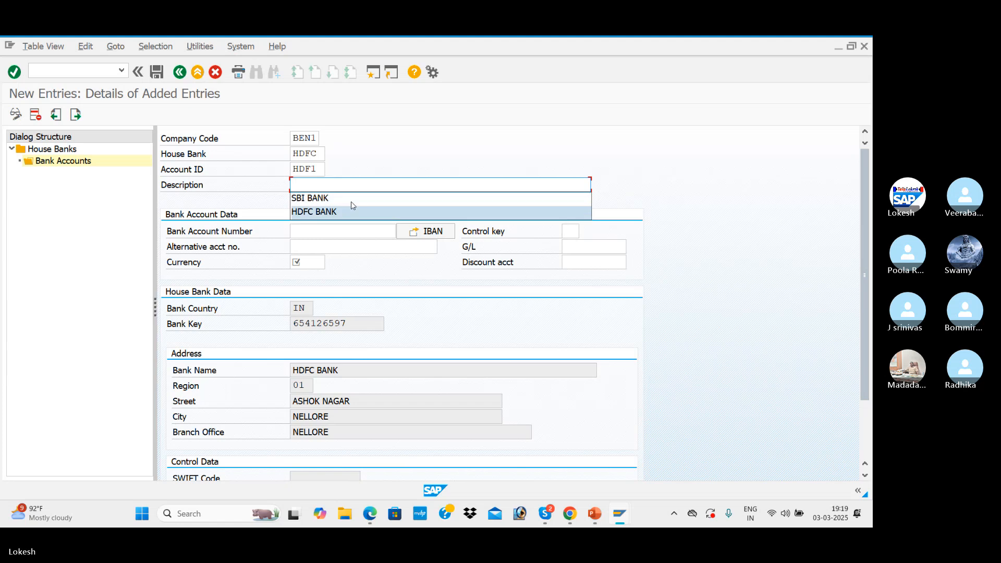
click(353, 209)
key(Tab)
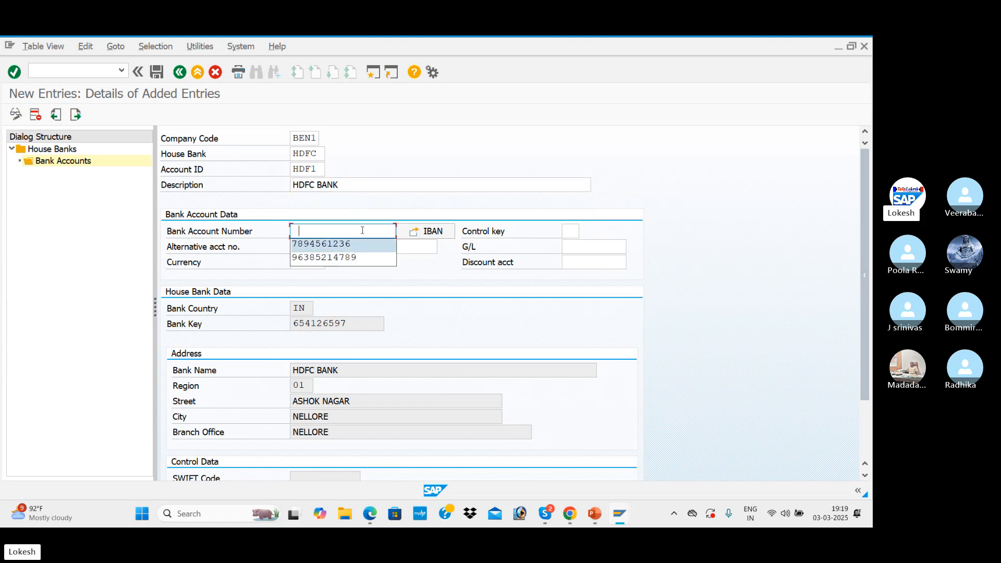
Fill in the bank account number and the alternative account number for account HDF1
text(74125)
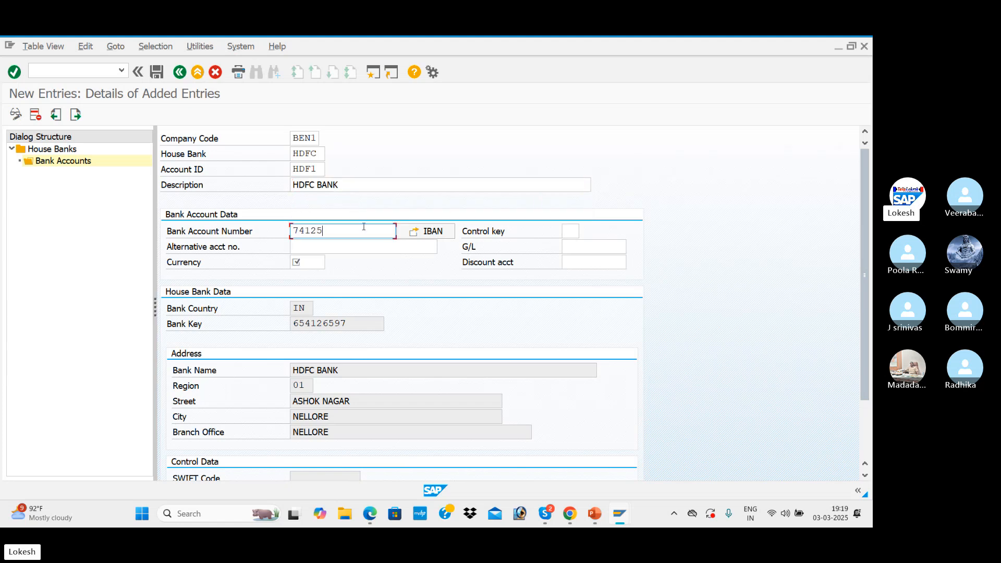
text(896325)
key(Tab)
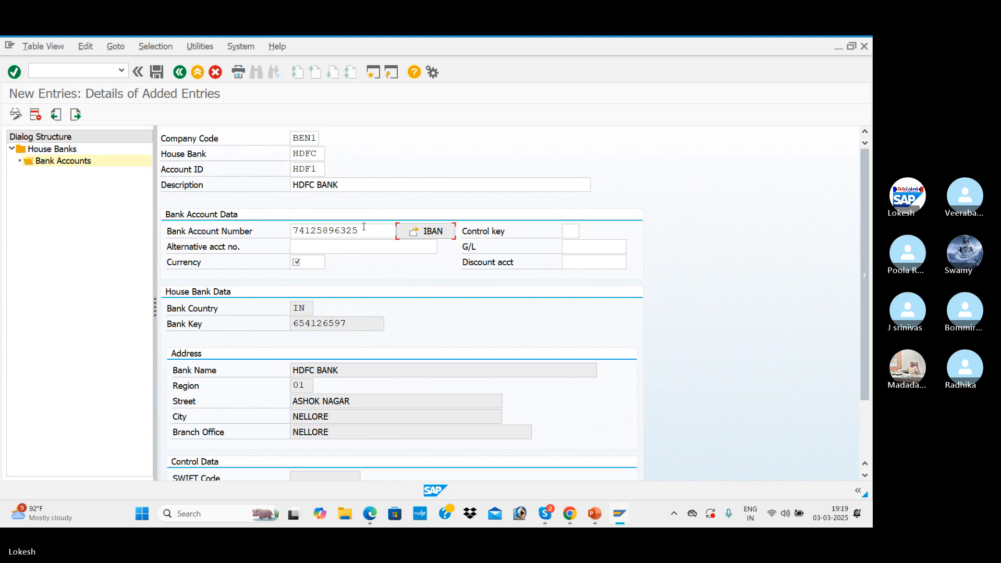
click(330, 249)
text(987)
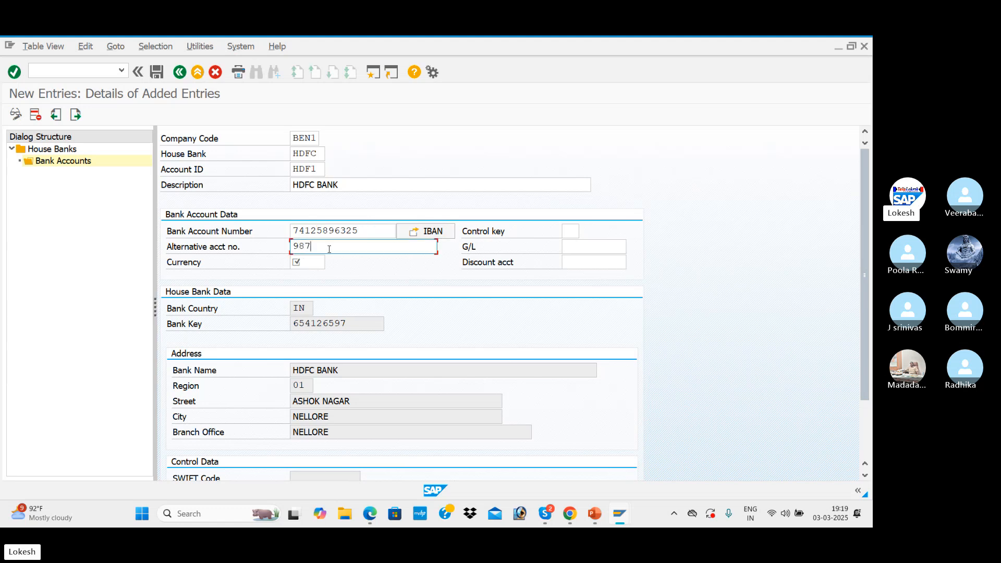
text(4562136)
key(Tab)
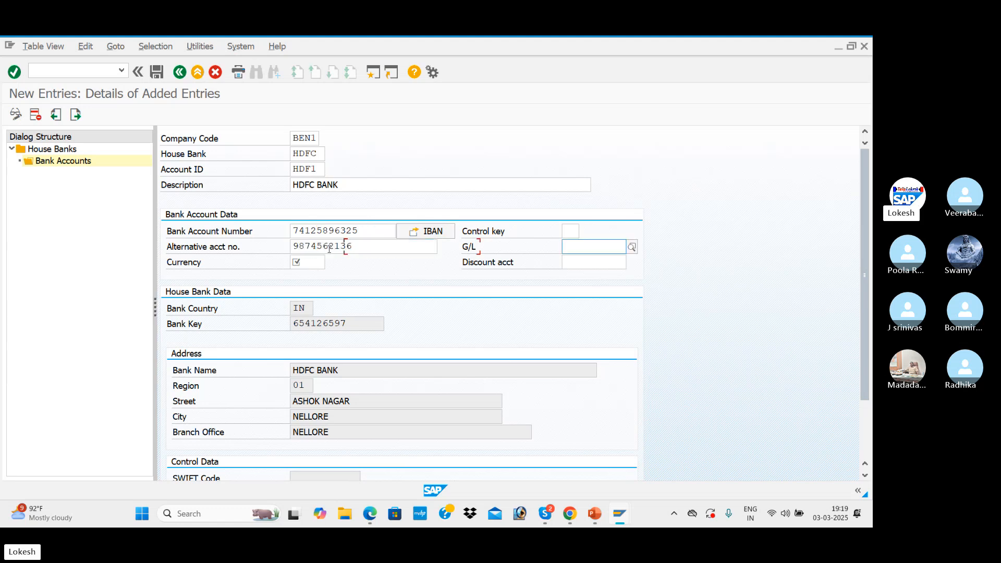
Assign G/L account 200002 (HDFC BANK A/c) to bank account HDF1 and set its currency to INR
click(632, 247)
key(Return)
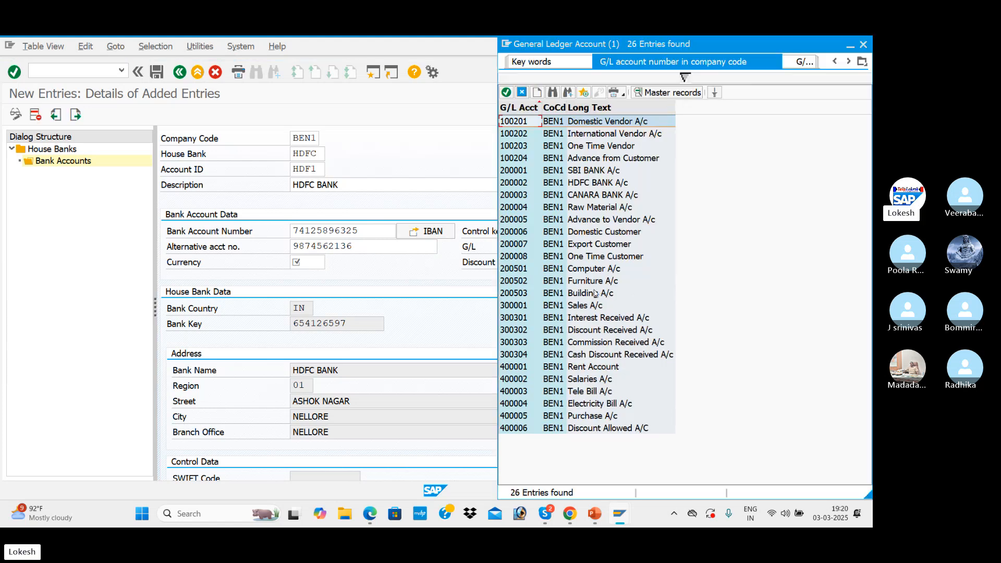
double_click(605, 183)
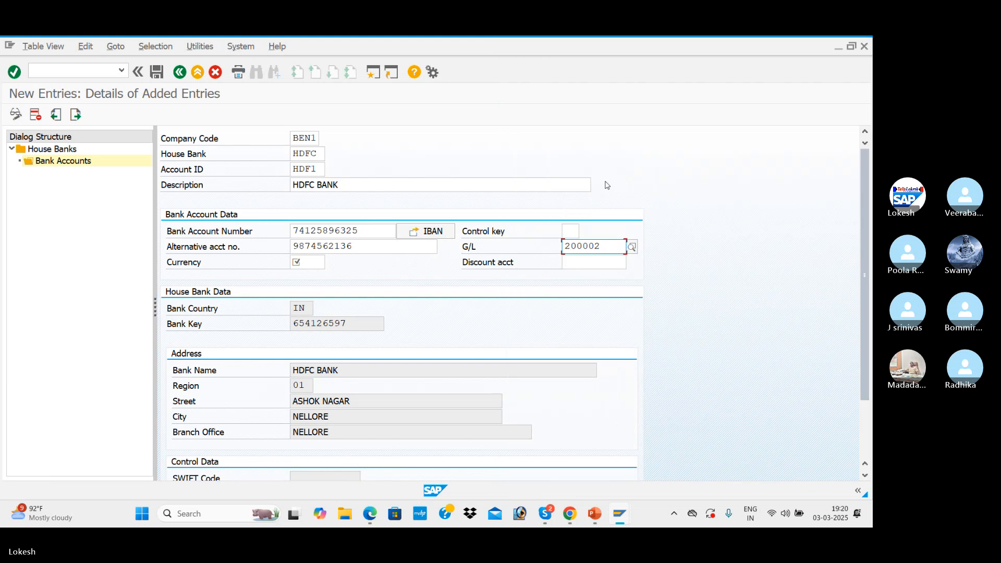
click(314, 260)
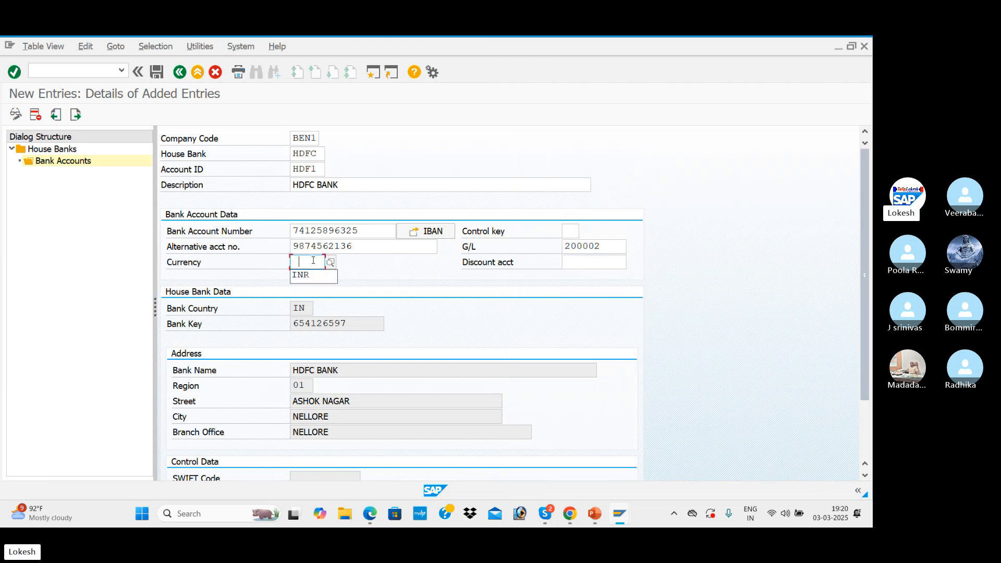
text(INR)
Save bank account HDF1 without transporting the IBAN and return to the payment program customizing overview
click(156, 72)
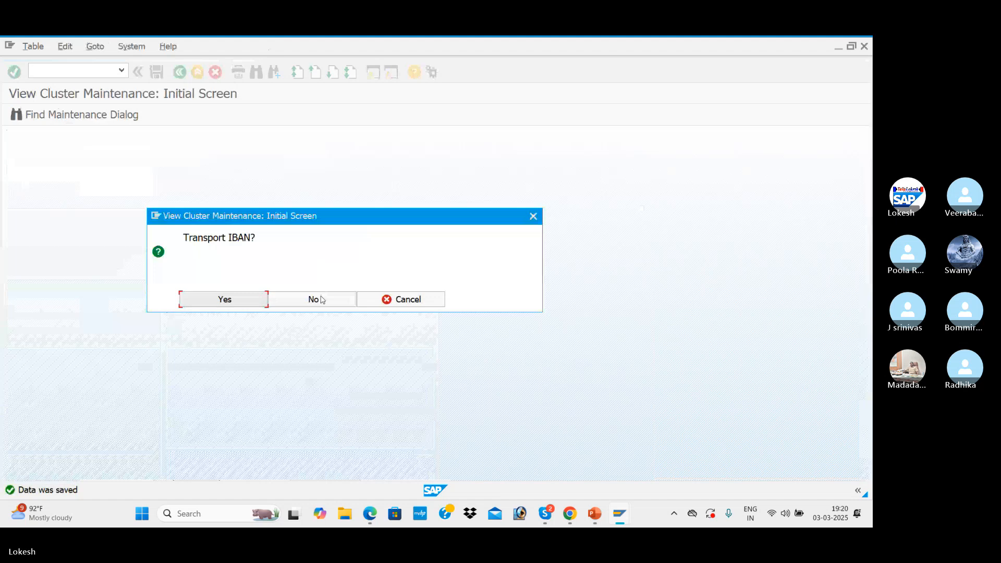
click(317, 299)
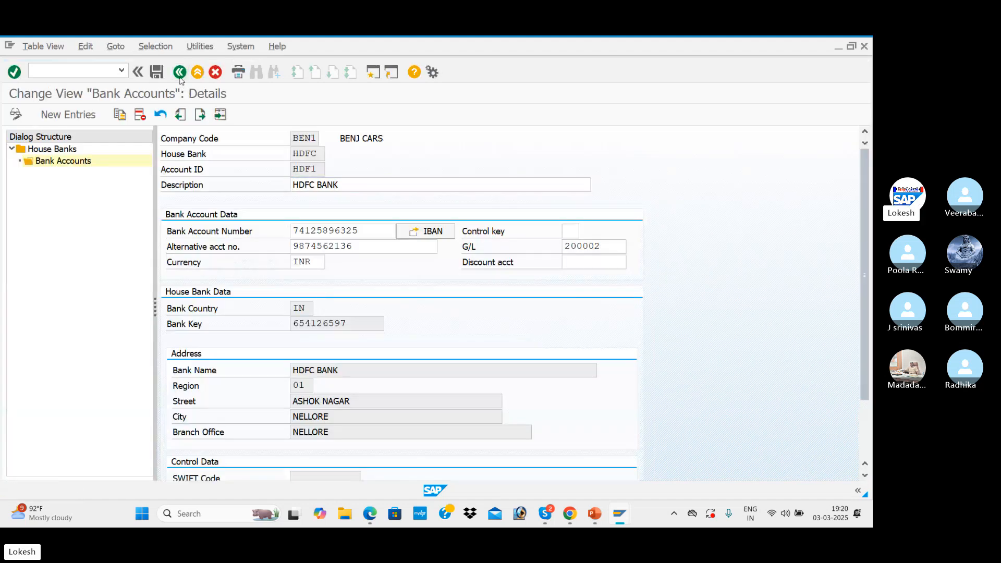
click(179, 75)
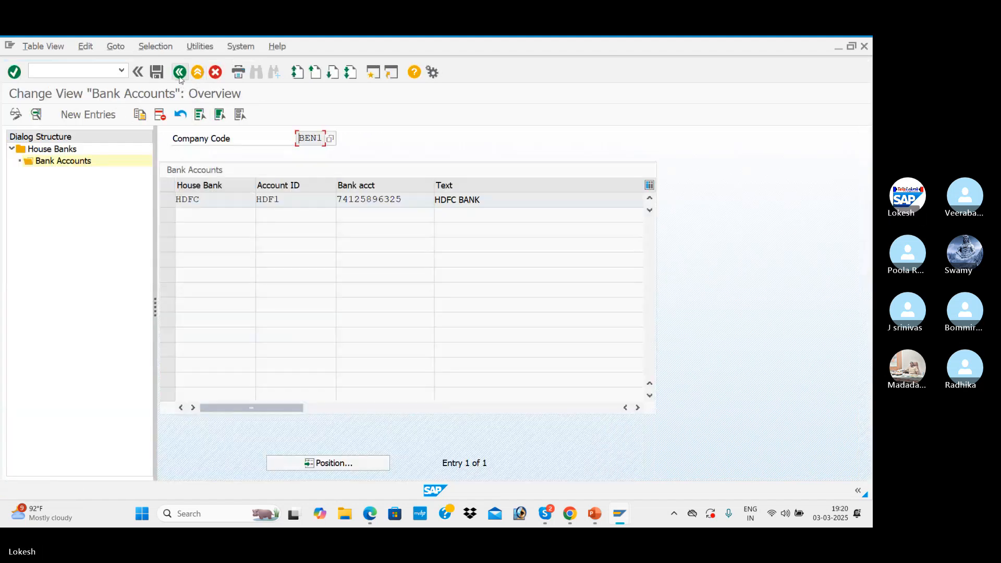
click(179, 73)
click(179, 73)
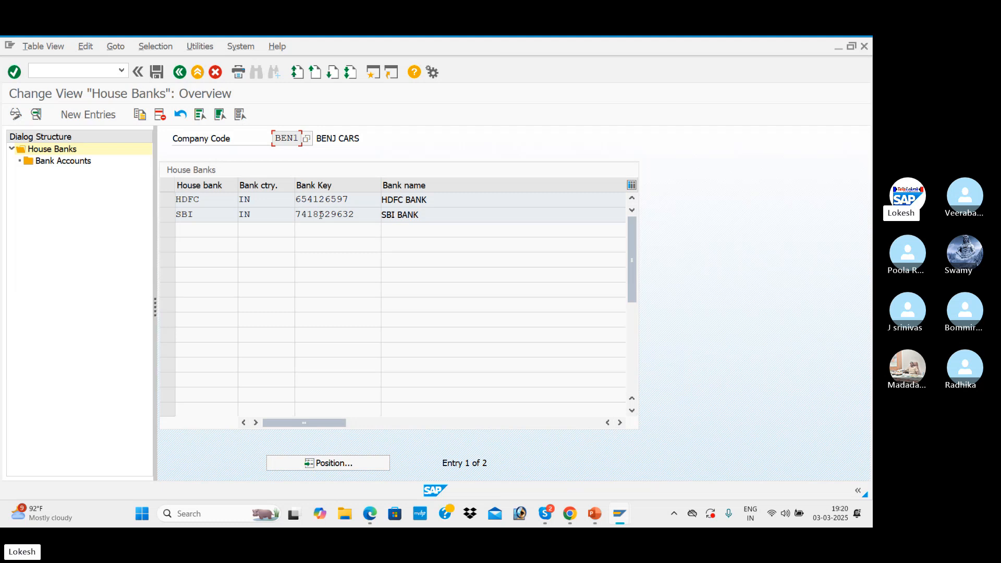
click(180, 72)
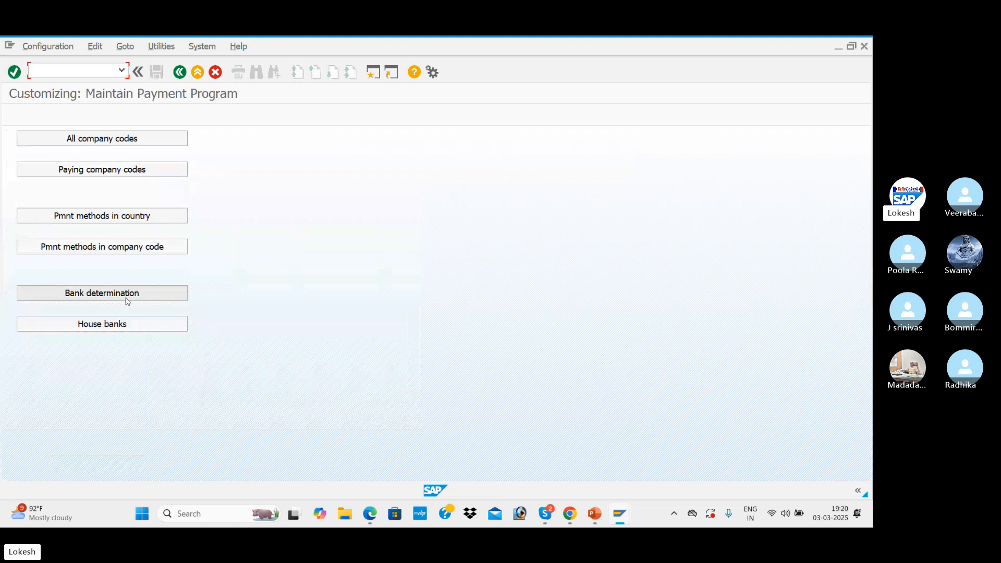
Open the bank determination settings, position the list on paying company code BEN1 and select its entry
click(171, 295)
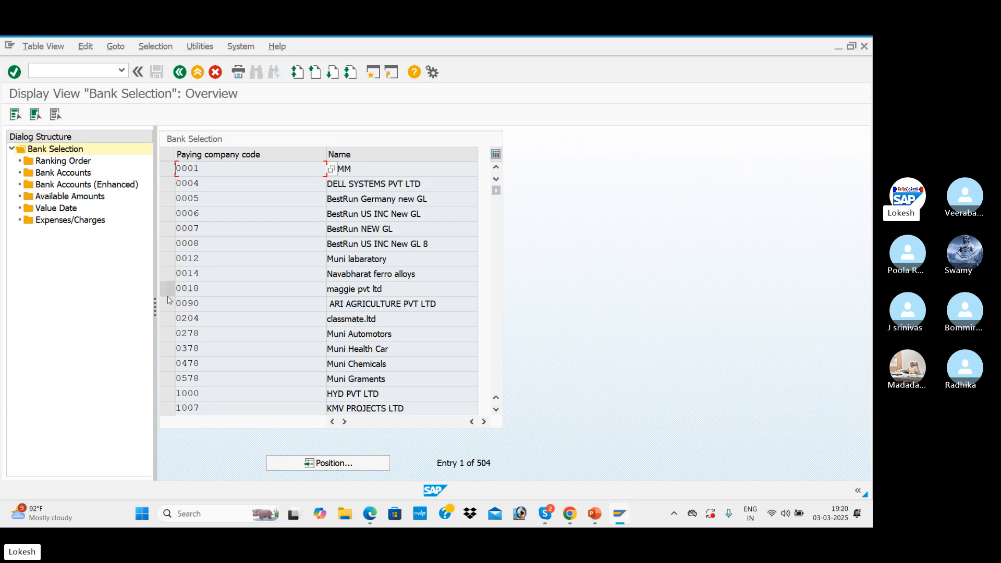
click(328, 462)
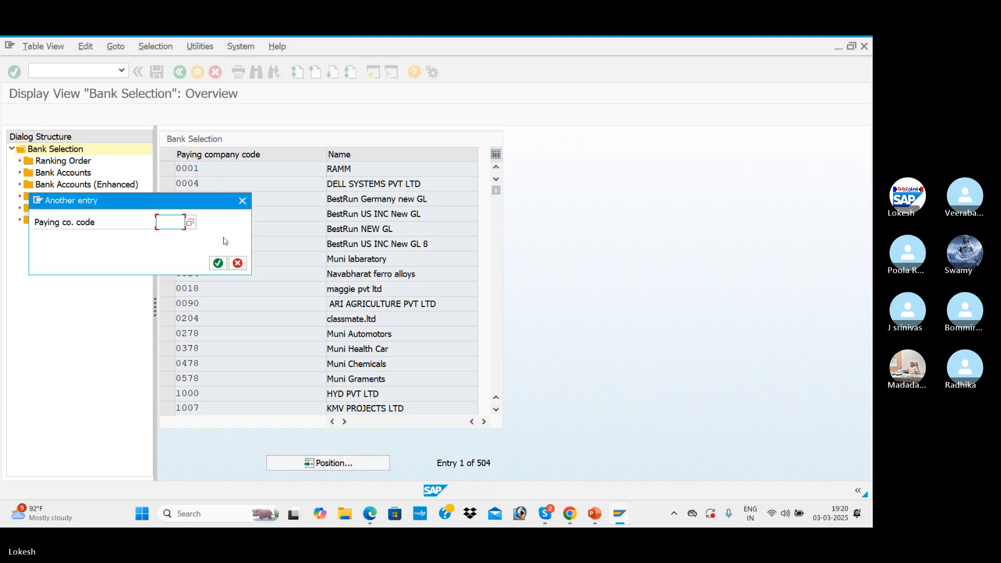
text(BEN1)
key(Return)
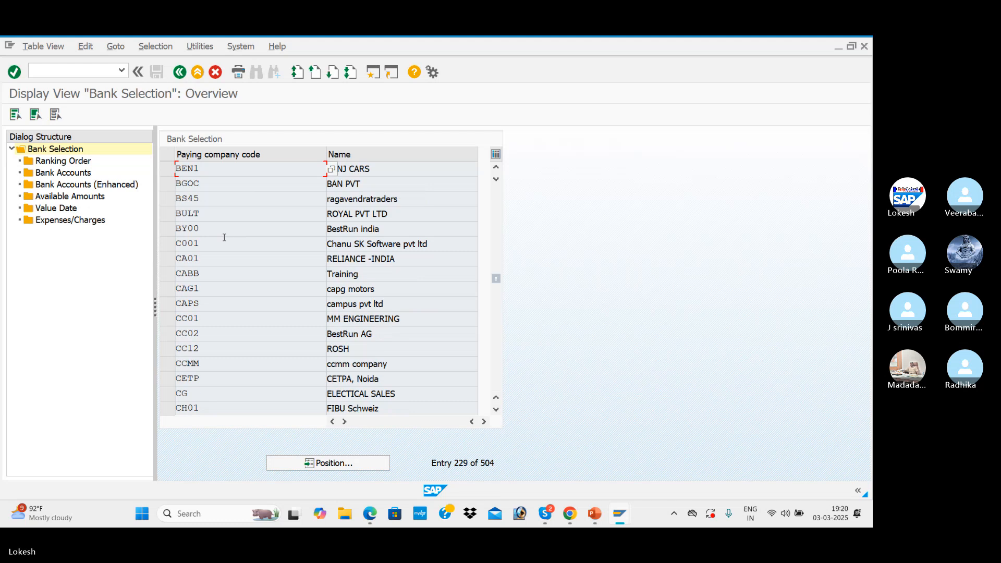
click(166, 172)
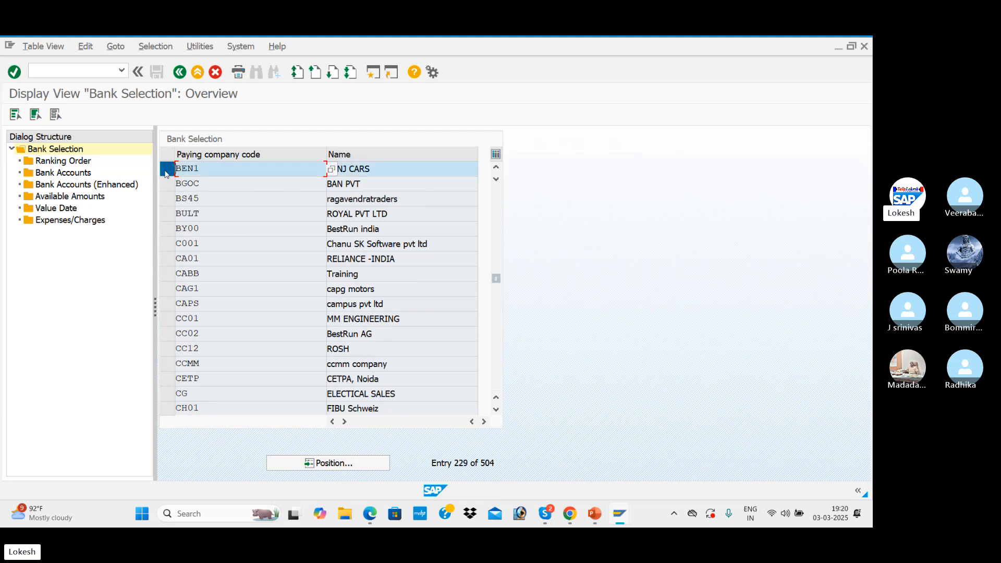
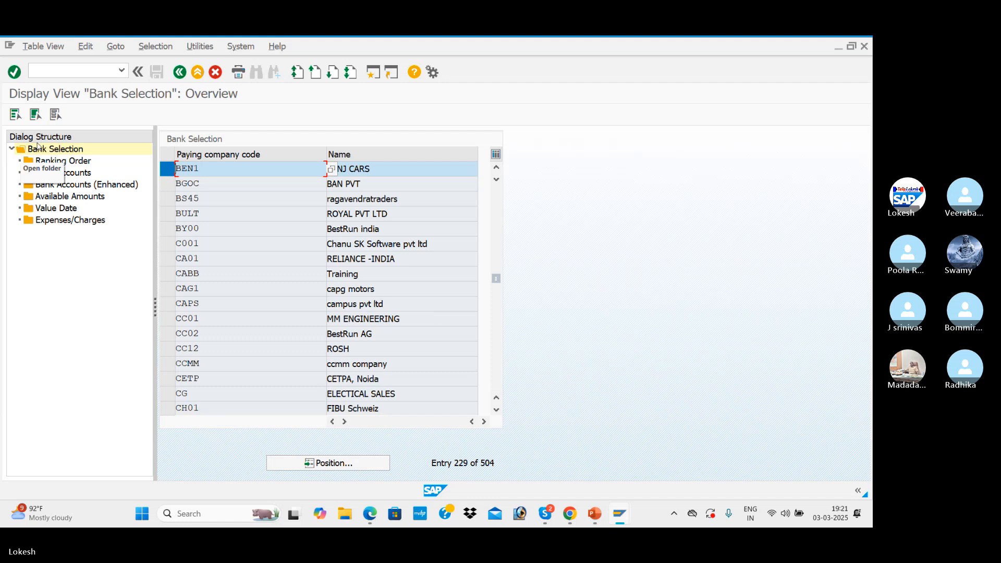
Create a ranking order entry for paying company code BEN1 with payment method 3, currency INR, rank 1 and house bank SBI
double_click(70, 163)
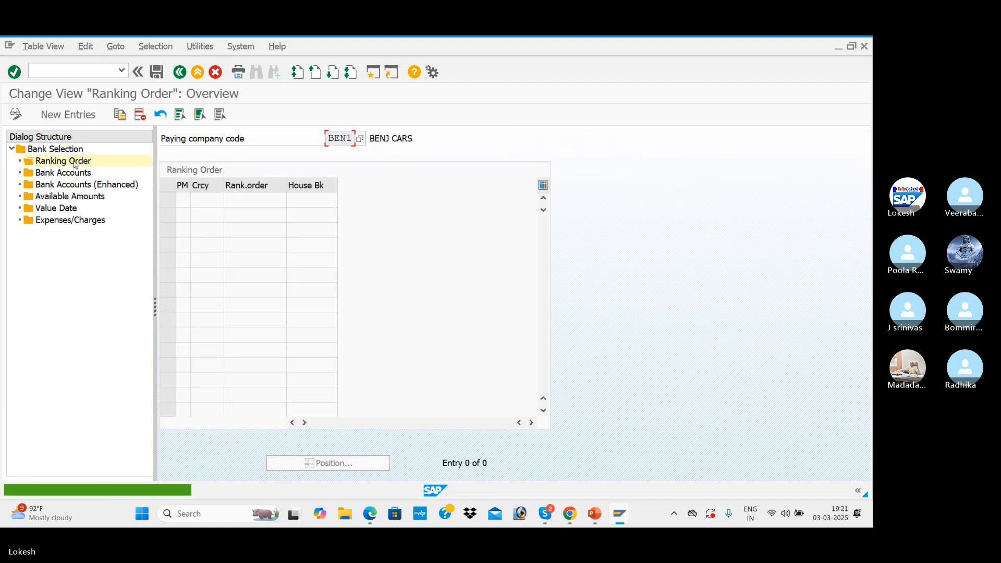
key(F5)
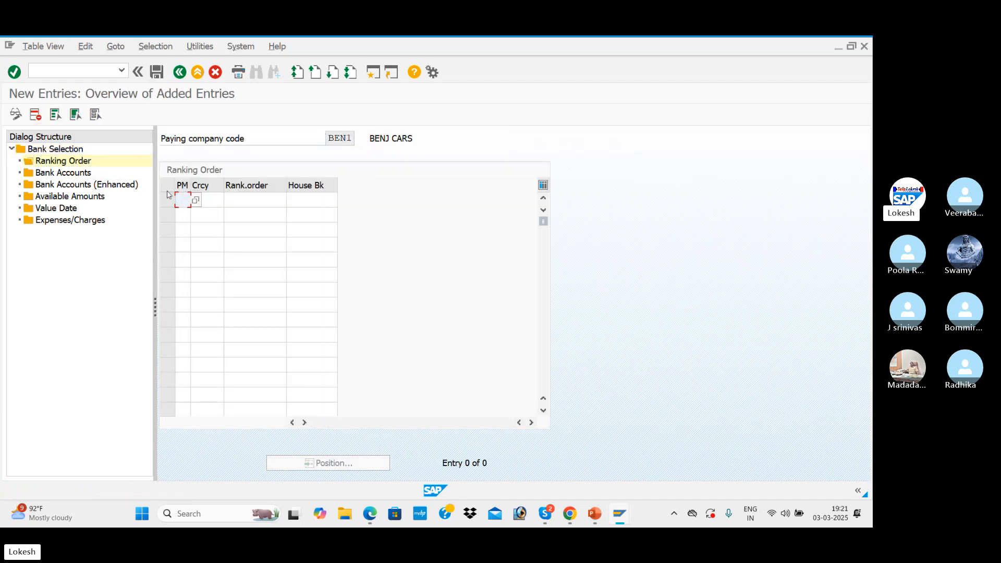
text(3)
key(Tab)
text(INR)
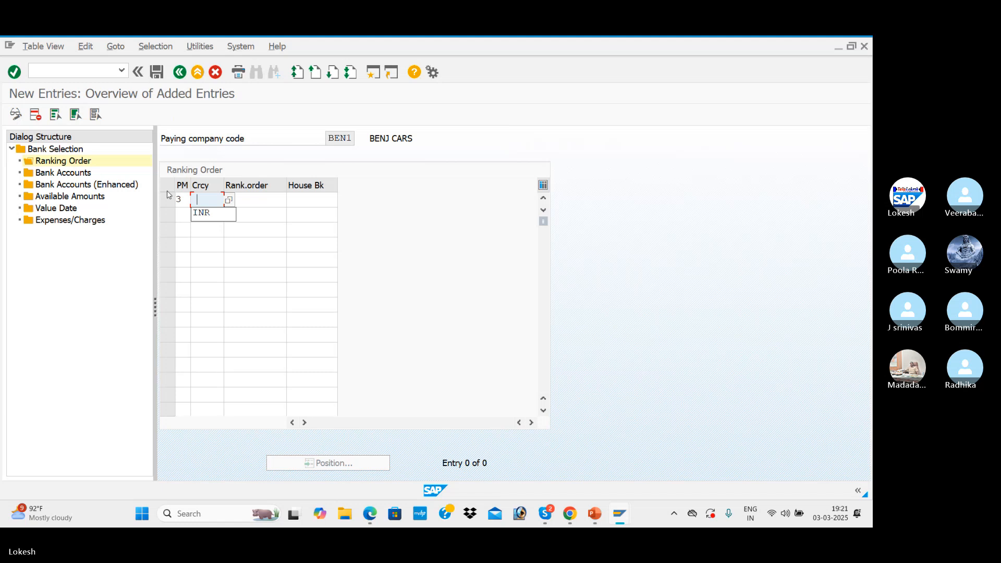
key(Tab)
text(1)
key(Tab)
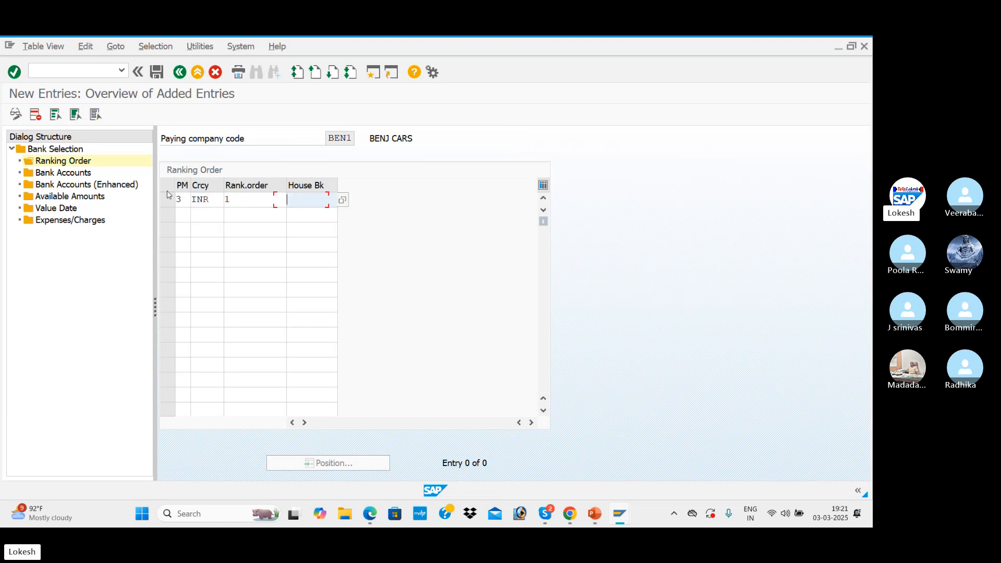
click(342, 199)
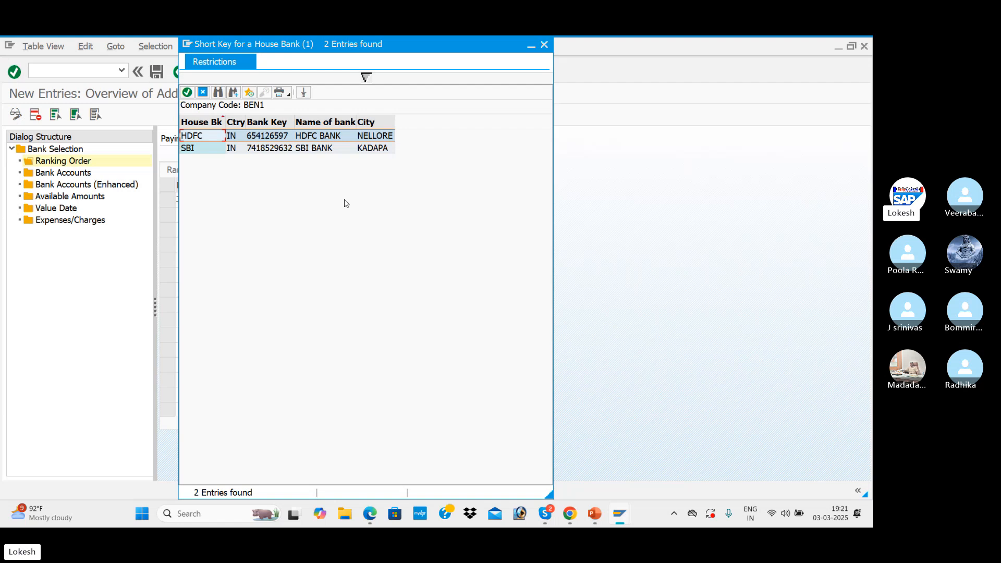
double_click(308, 151)
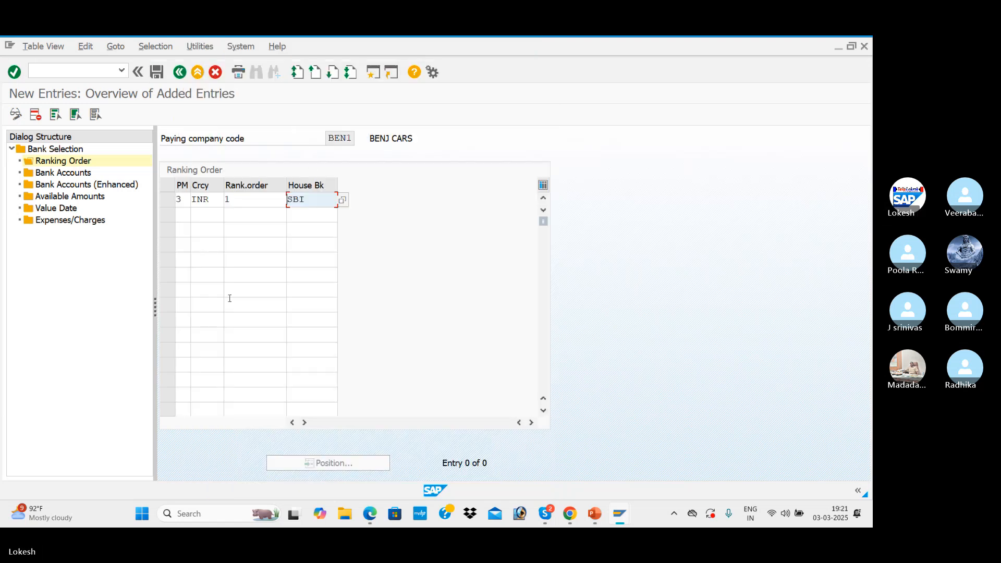
Add a second ranking order entry with payment method 3, currency INR, rank 2 and house bank HDFC, and save under the proposed customizing request
click(186, 216)
text(3)
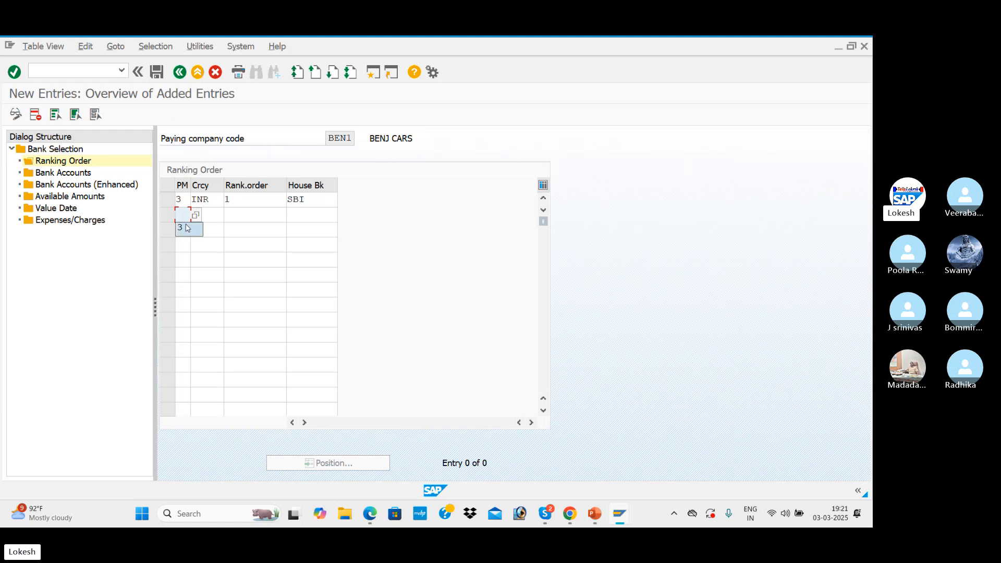
click(216, 214)
click(202, 228)
click(250, 214)
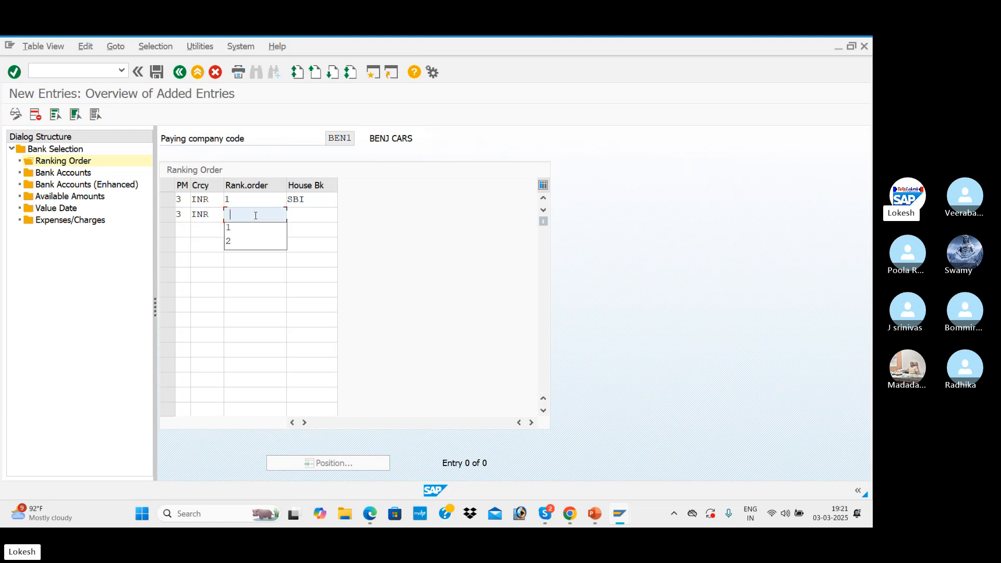
text(2)
click(308, 215)
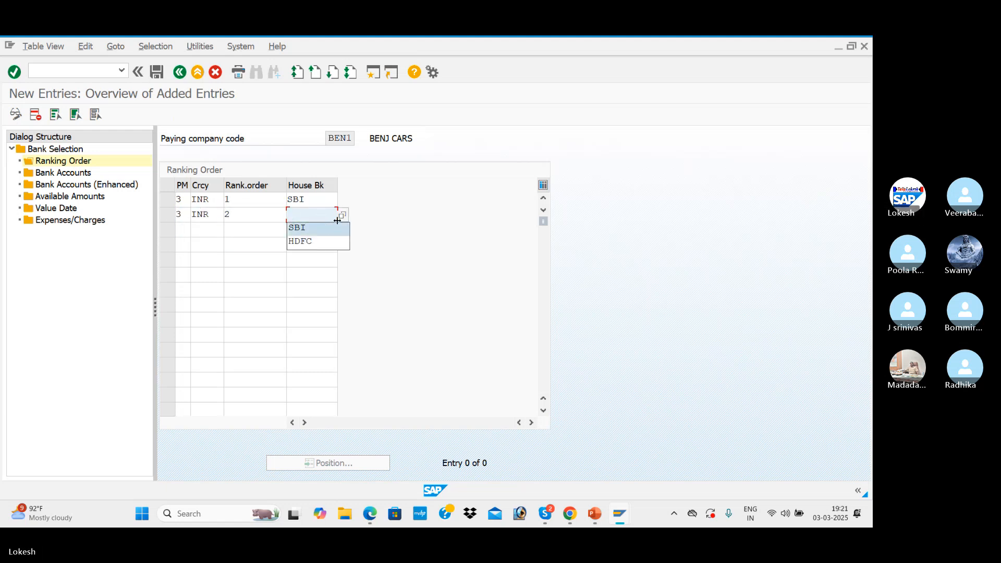
click(335, 215)
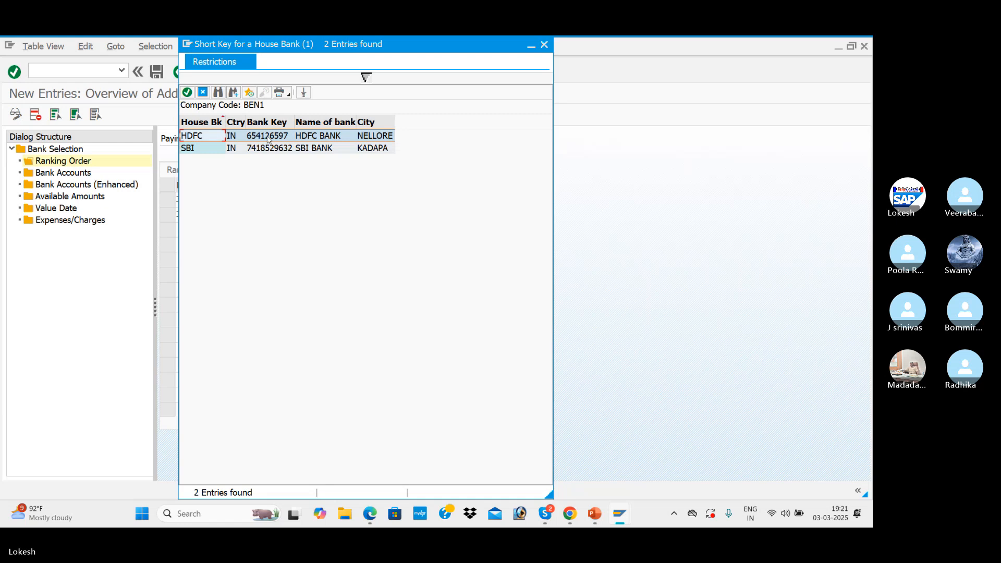
double_click(267, 137)
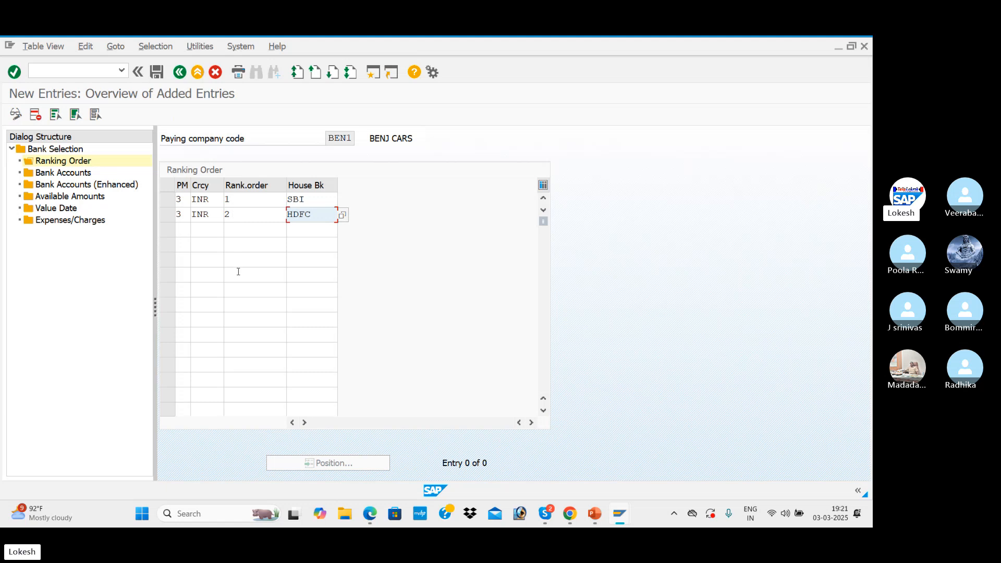
click(157, 72)
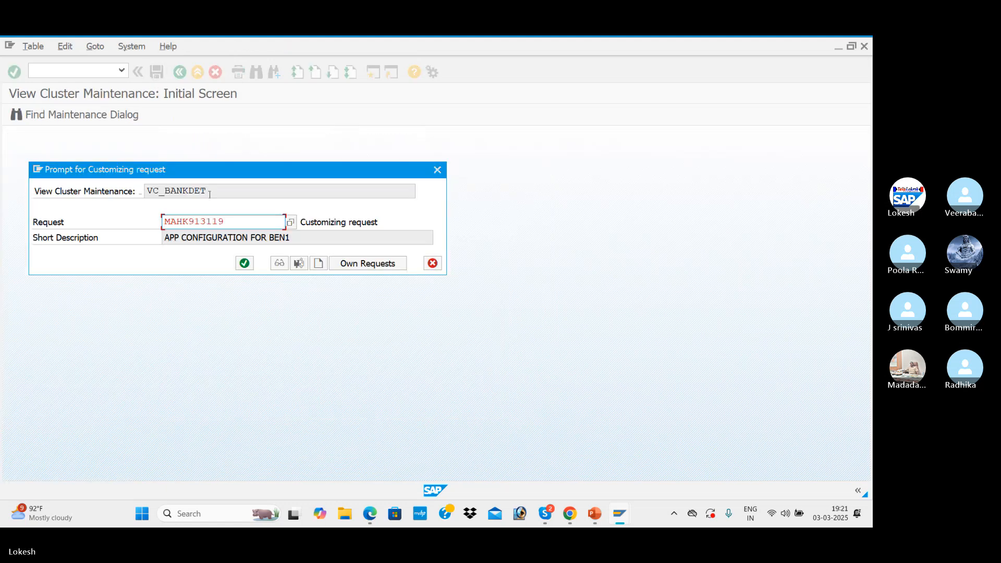
click(244, 263)
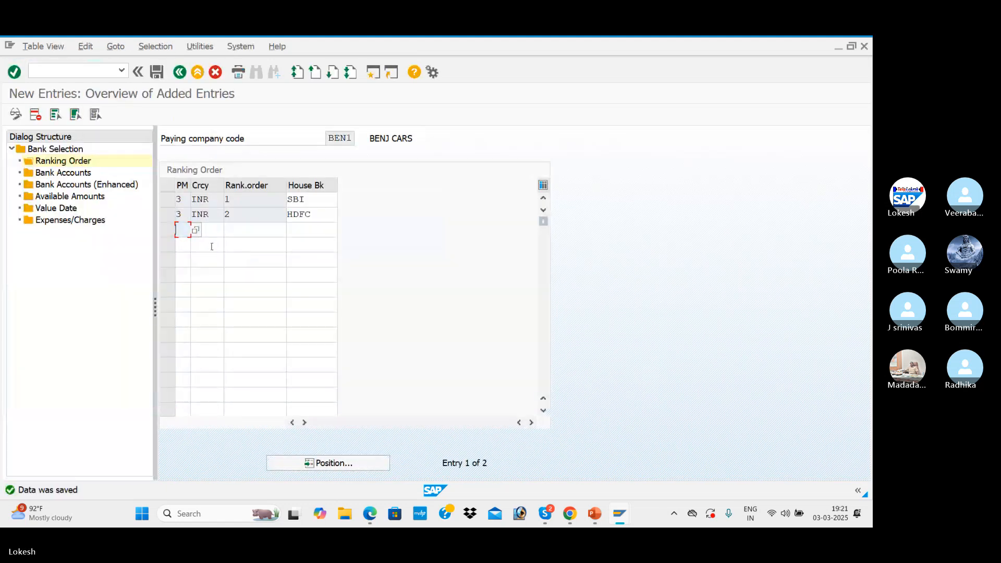
Start a new bank accounts entry for BEN1 with house bank SBI, payment method 3 and currency INR
double_click(72, 174)
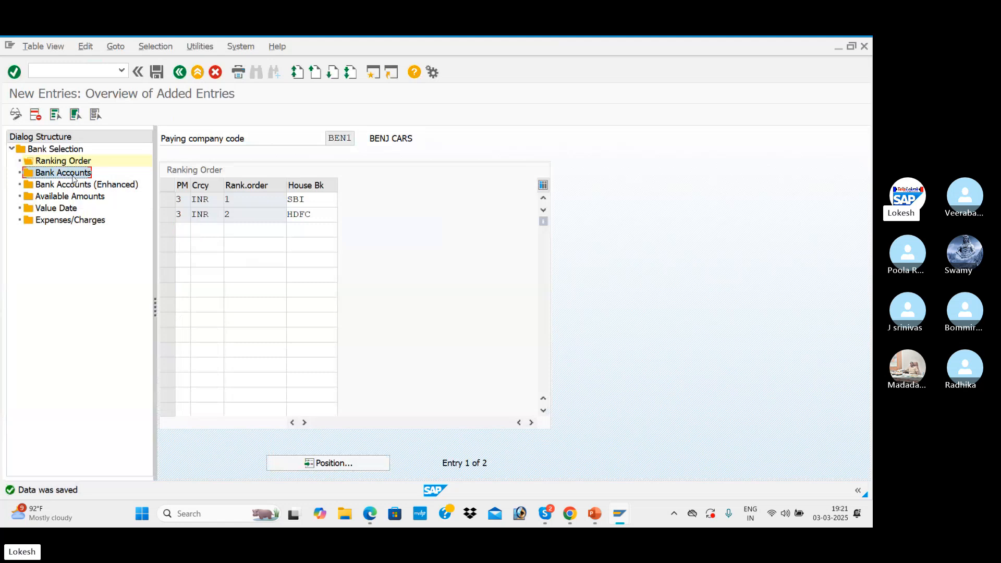
click(68, 114)
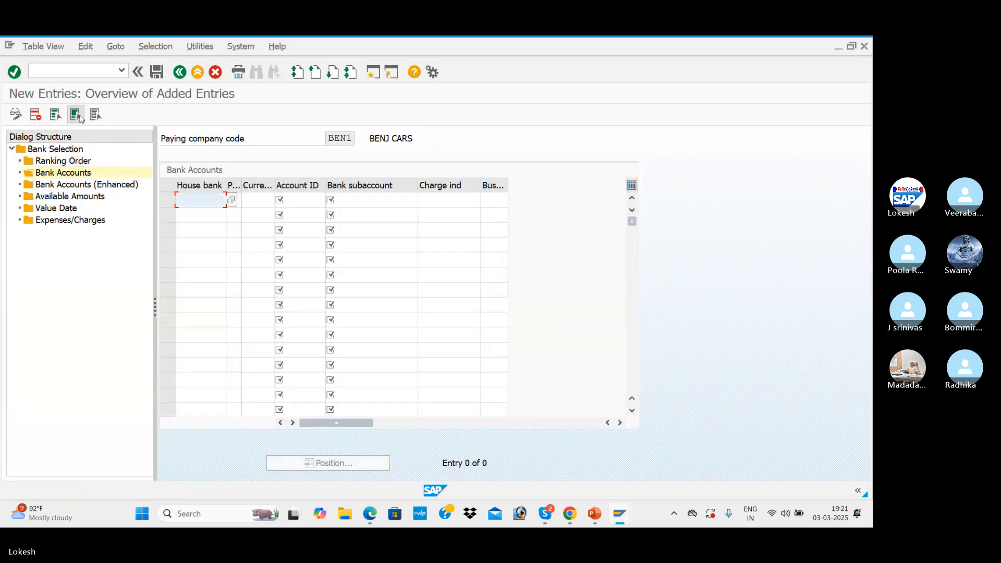
click(230, 201)
click(230, 201)
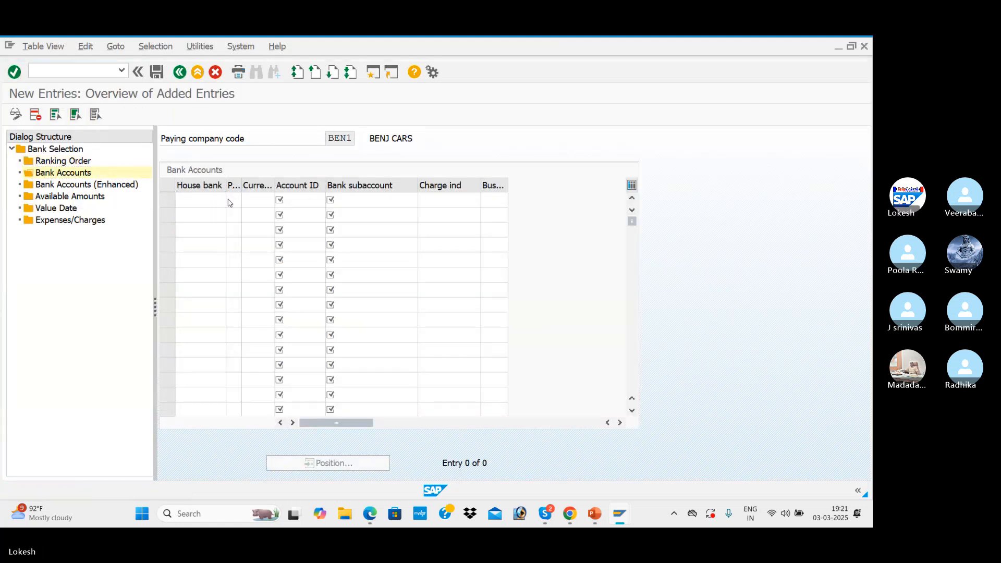
double_click(219, 146)
key(Tab)
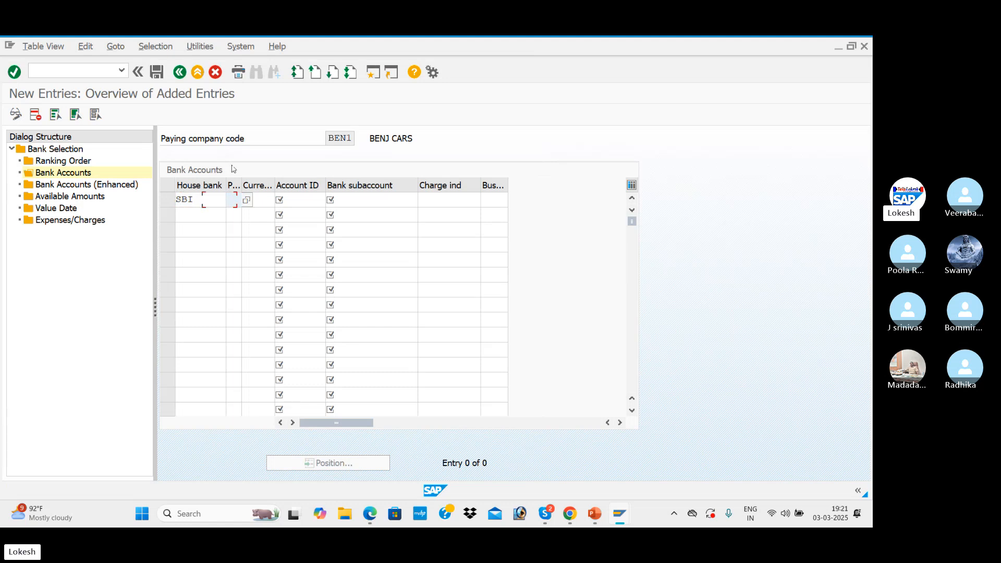
click(236, 201)
click(242, 214)
key(Tab)
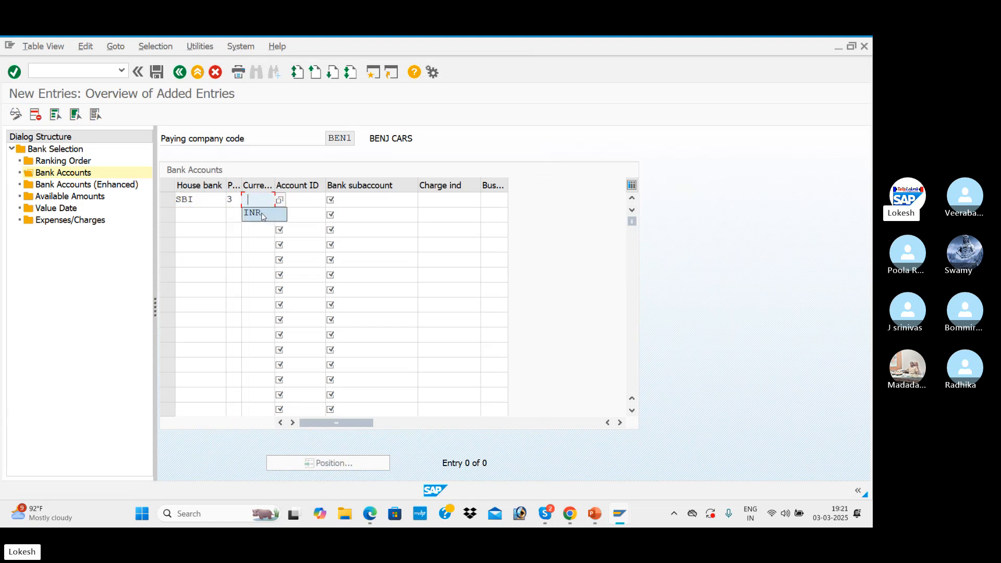
click(273, 214)
key(Tab)
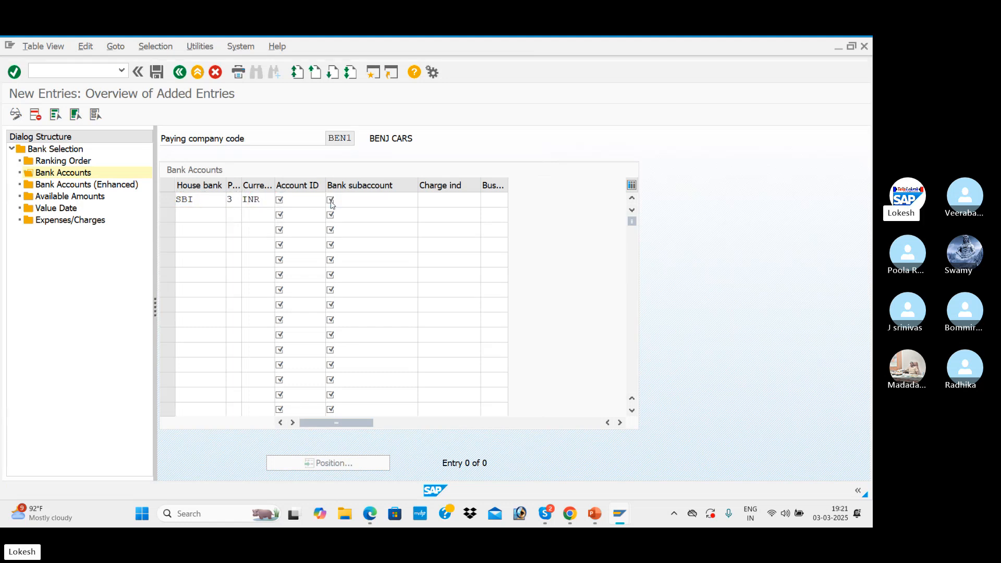
Assign account ID SBI1 and bank subaccount 200001 (SBI BANK A/c) to the SBI entry
click(331, 199)
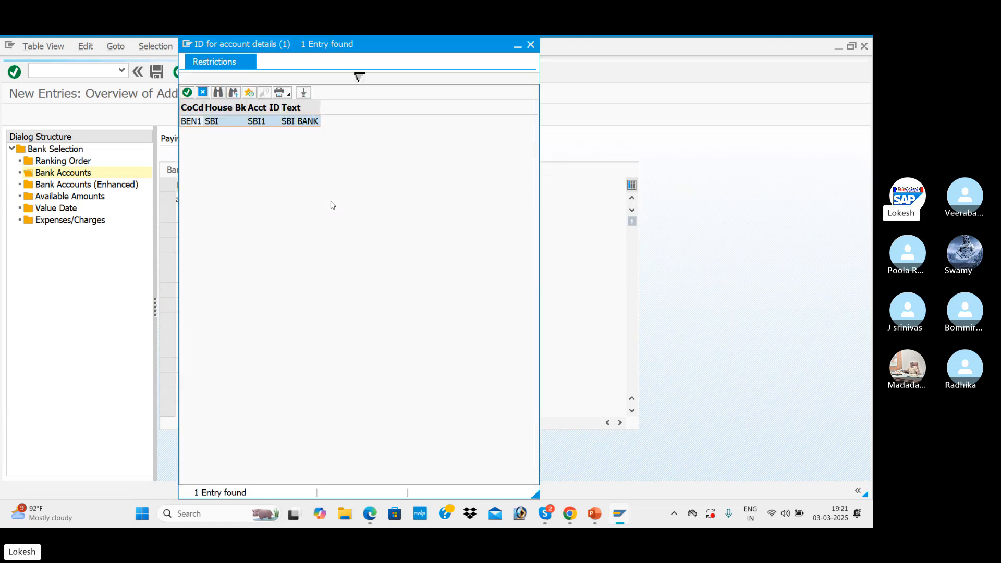
double_click(244, 126)
key(Tab)
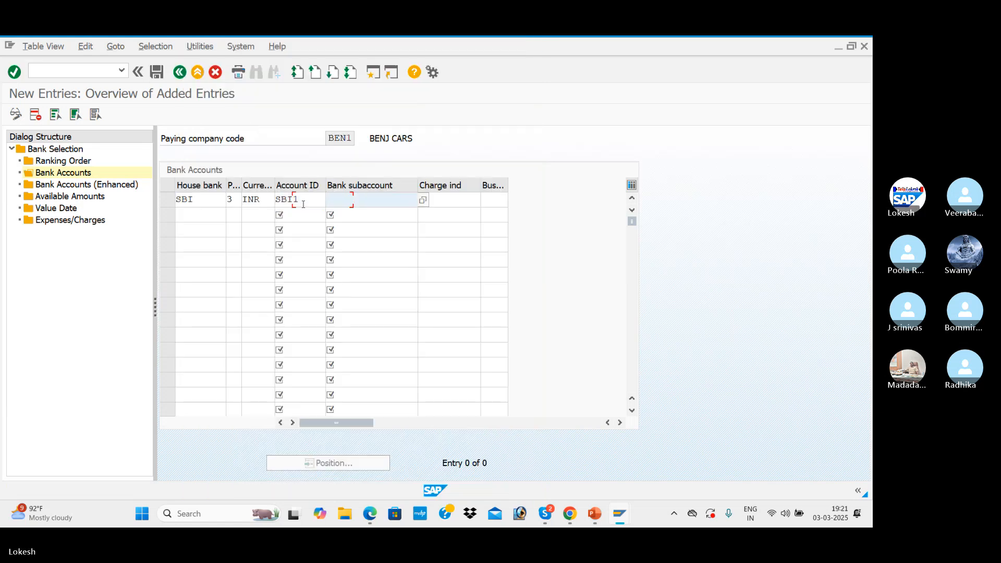
click(423, 200)
key(Return)
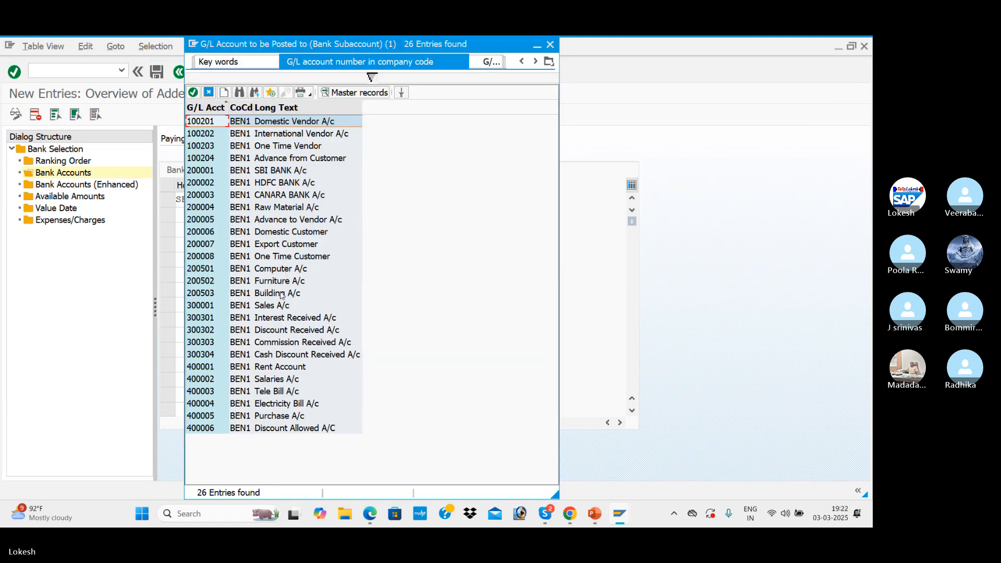
double_click(286, 172)
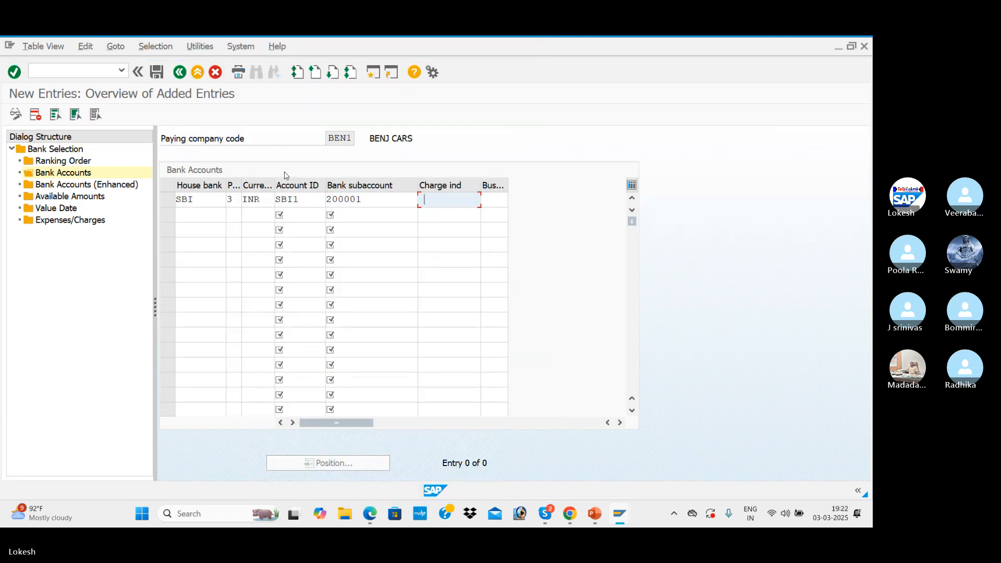
Add a second bank accounts entry with house bank HDFC, payment method 3 and currency INR
click(208, 215)
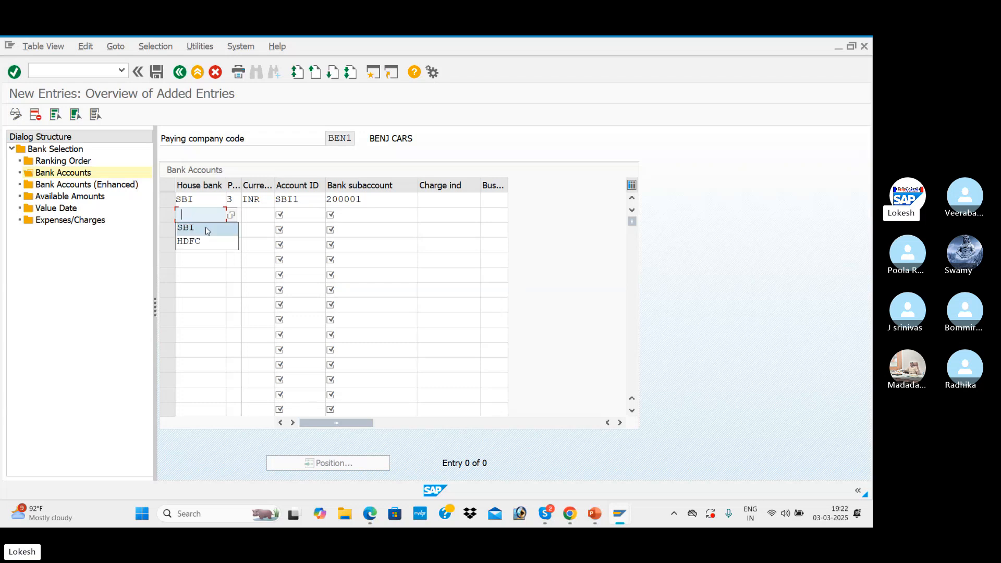
click(207, 242)
click(236, 215)
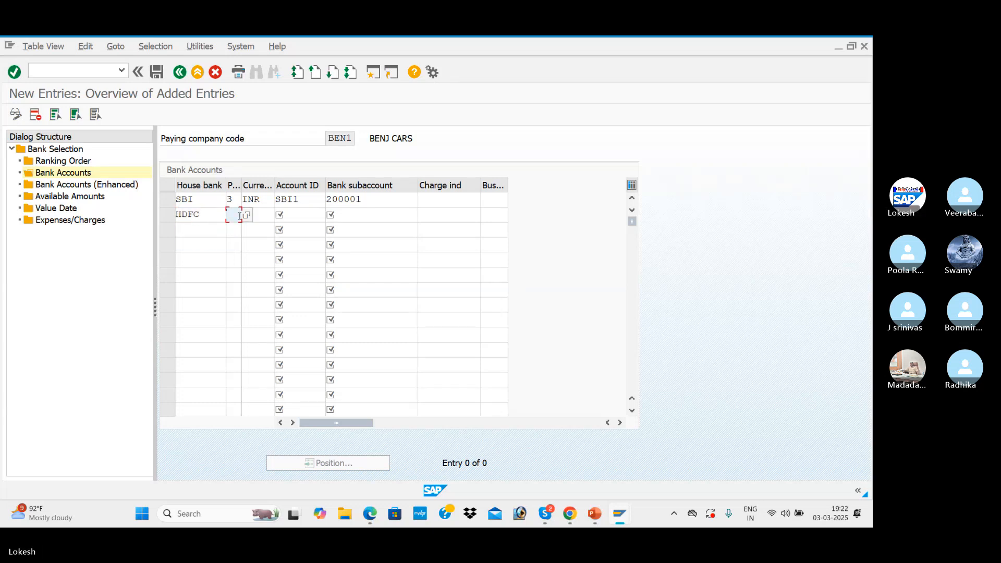
text(3)
click(253, 215)
click(253, 227)
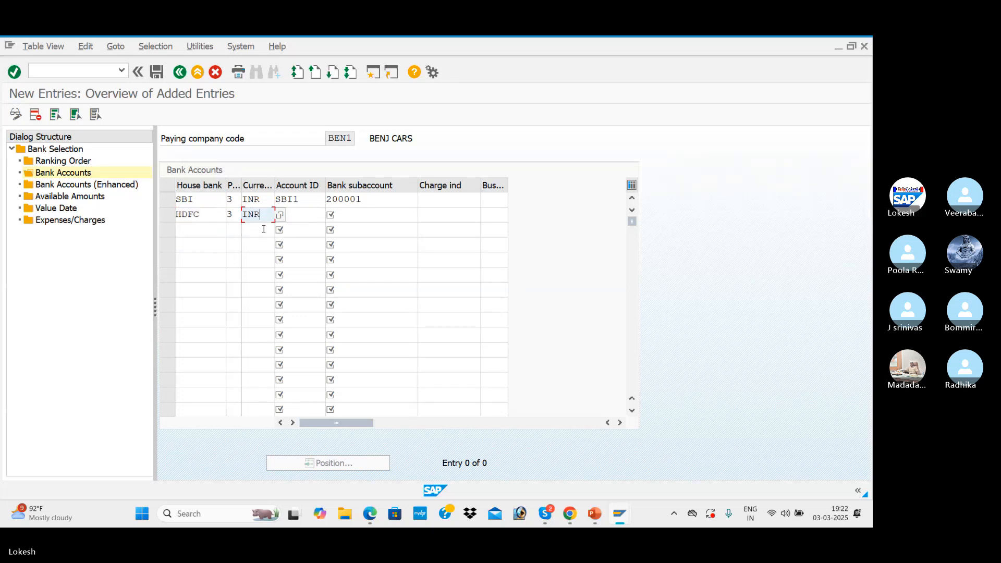
Assign account ID HDF1 and bank subaccount 200002 (HDFC BANK A/c) to the HDFC entry, and save the bank accounts
click(321, 215)
click(331, 216)
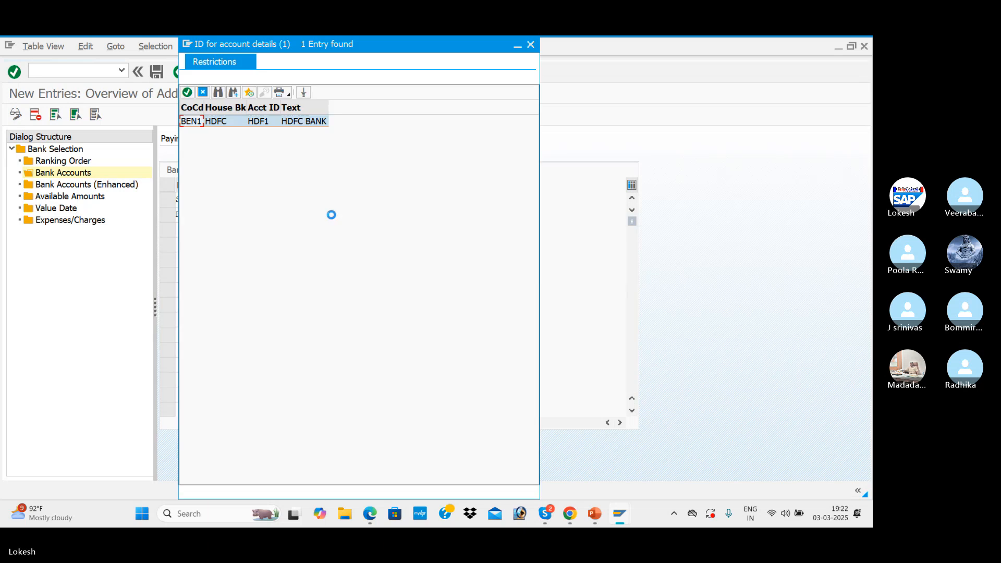
double_click(272, 124)
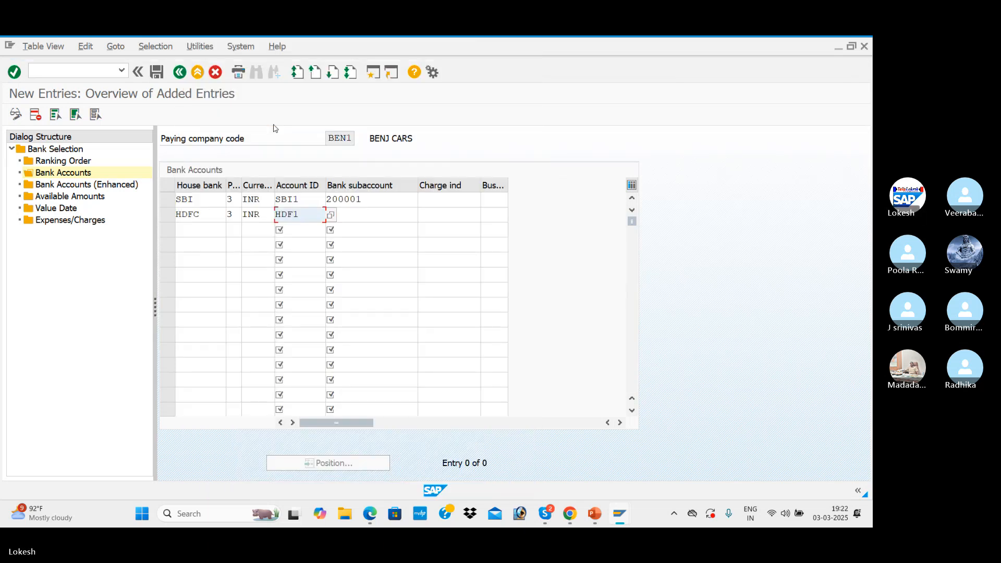
key(Tab)
click(423, 216)
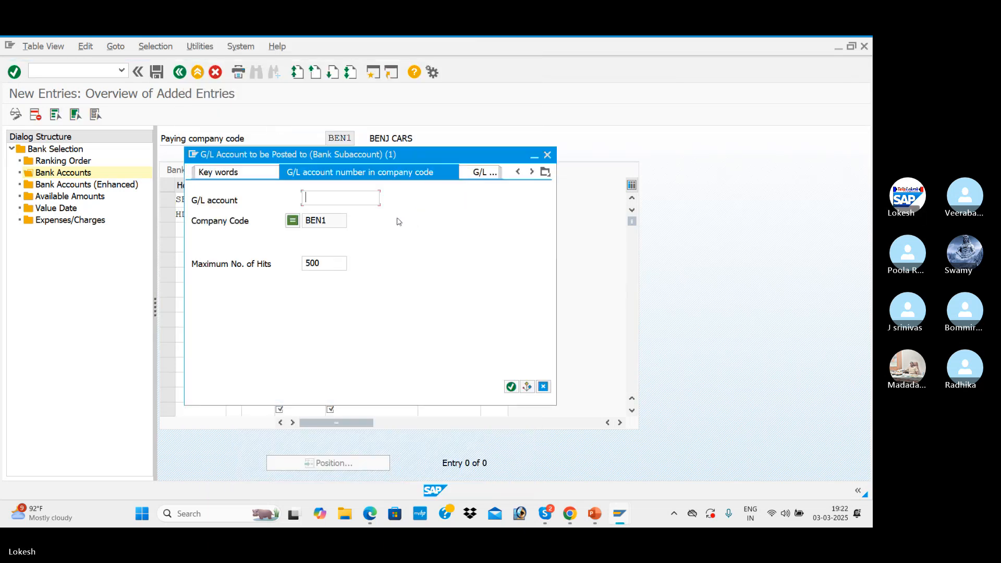
key(Return)
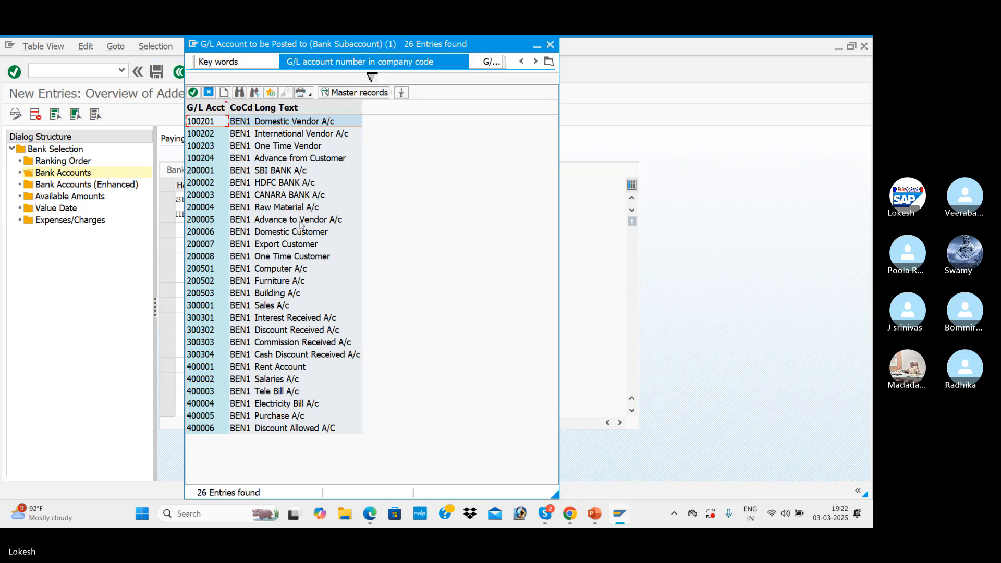
double_click(284, 184)
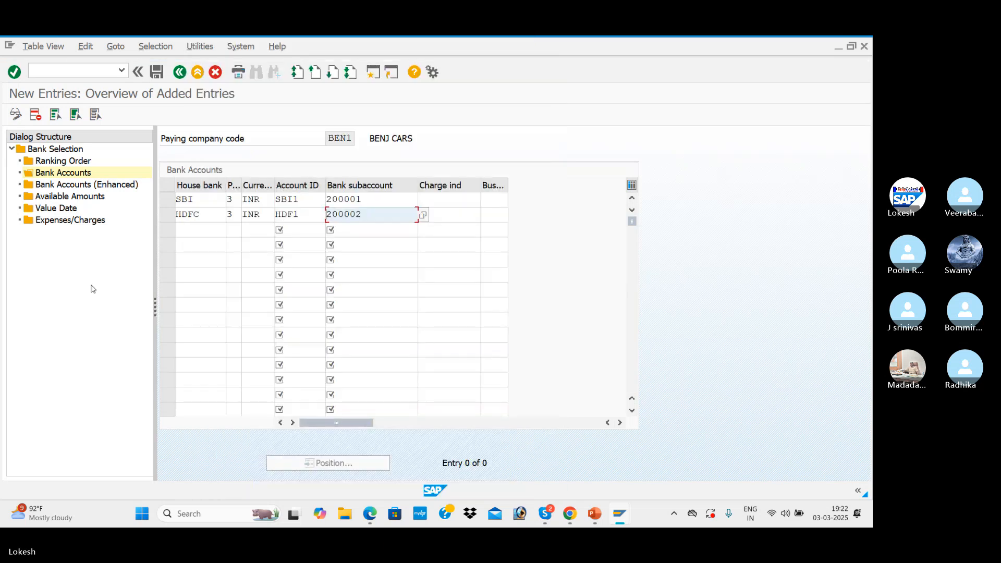
click(157, 73)
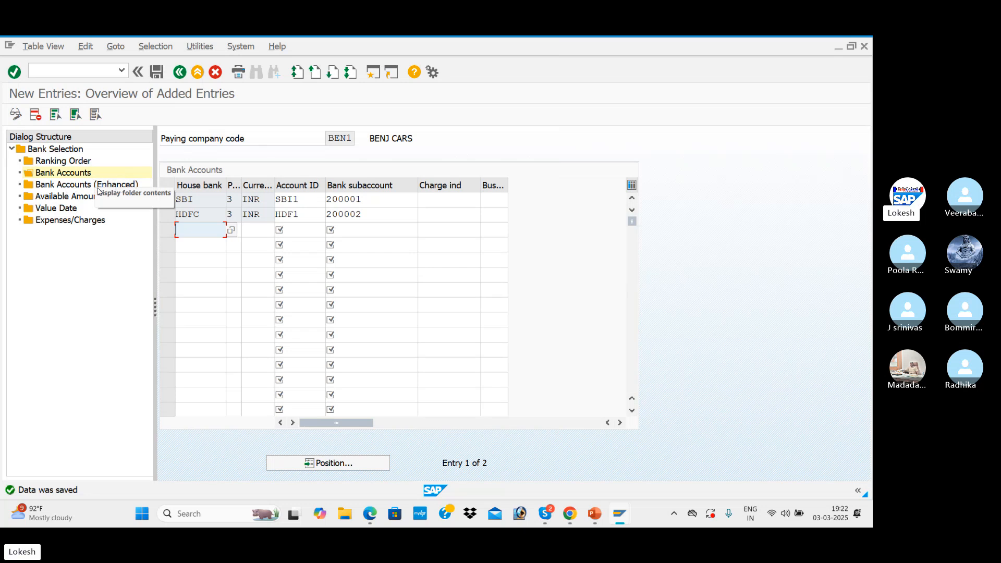
Start a new available amounts entry for BEN1 with house bank SBI and account ID SBI1
double_click(71, 199)
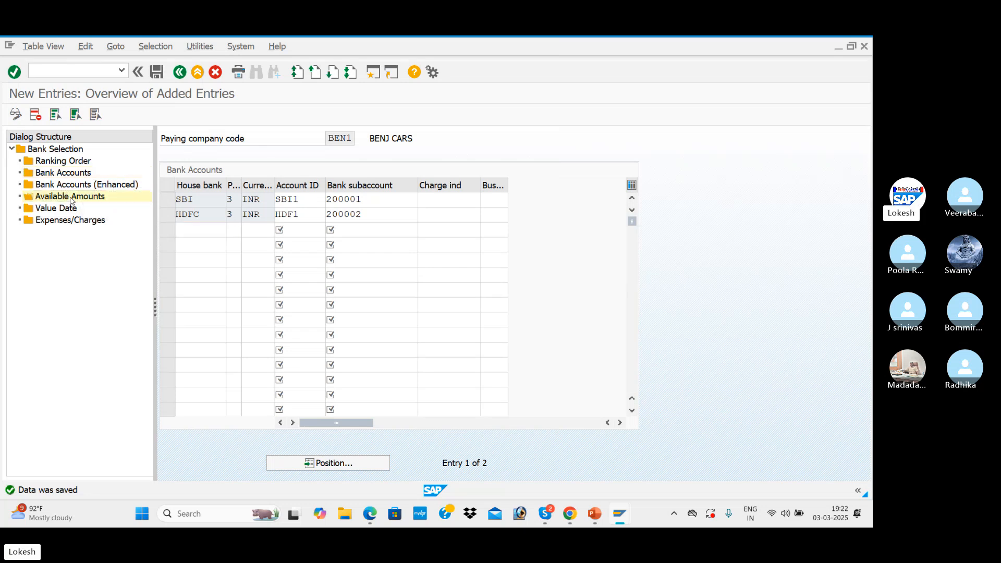
click(89, 108)
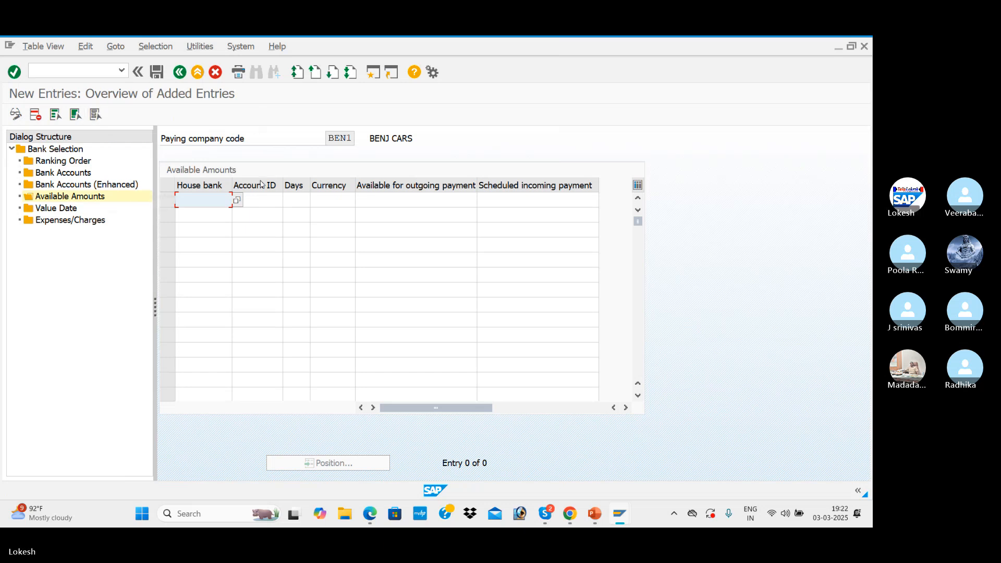
click(237, 201)
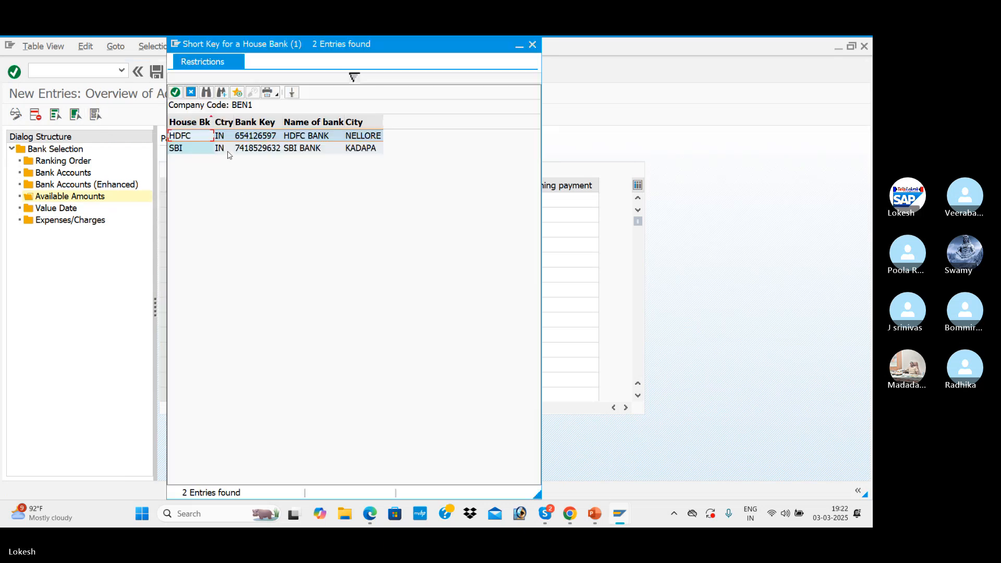
double_click(228, 149)
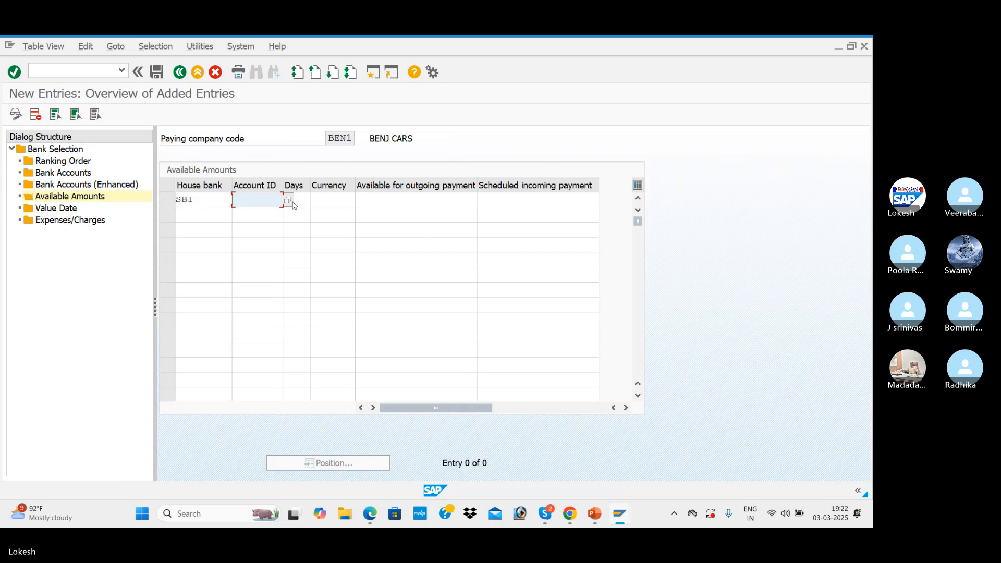
click(291, 203)
click(279, 126)
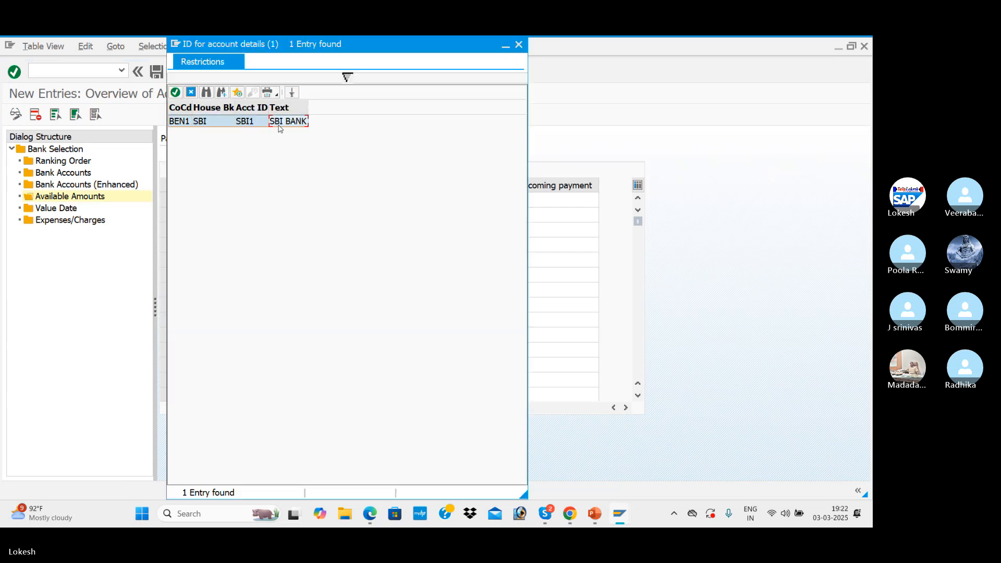
double_click(279, 126)
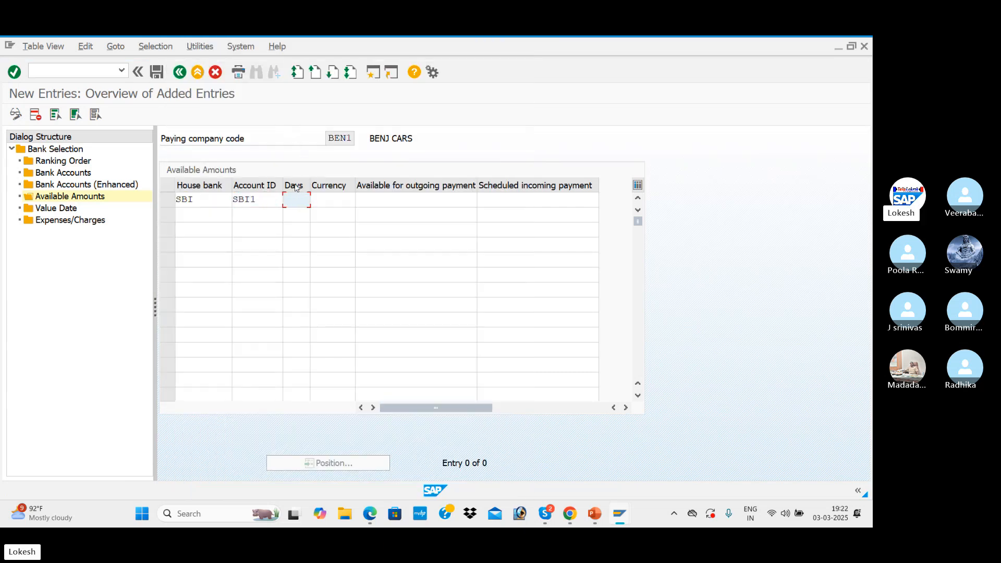
Give the SBI entry 999 days, currency INR, and 999999999 for both available outgoing payment and scheduled incoming payment
click(304, 201)
click(302, 214)
click(334, 201)
click(360, 216)
click(422, 197)
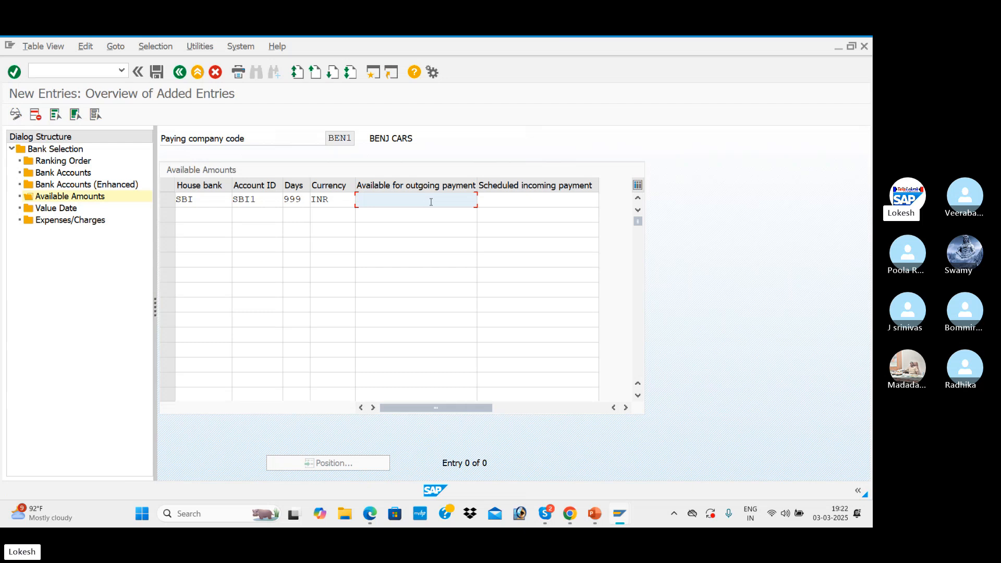
click(438, 214)
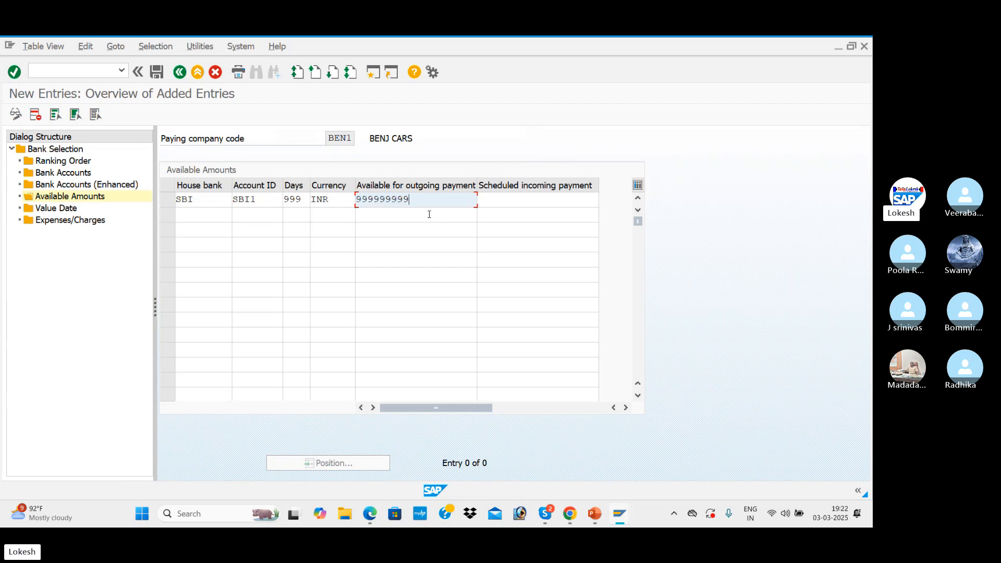
click(514, 200)
click(514, 211)
Add a second available amounts entry with house bank HDFC, account ID HDF1, 999 days and currency INR
click(205, 213)
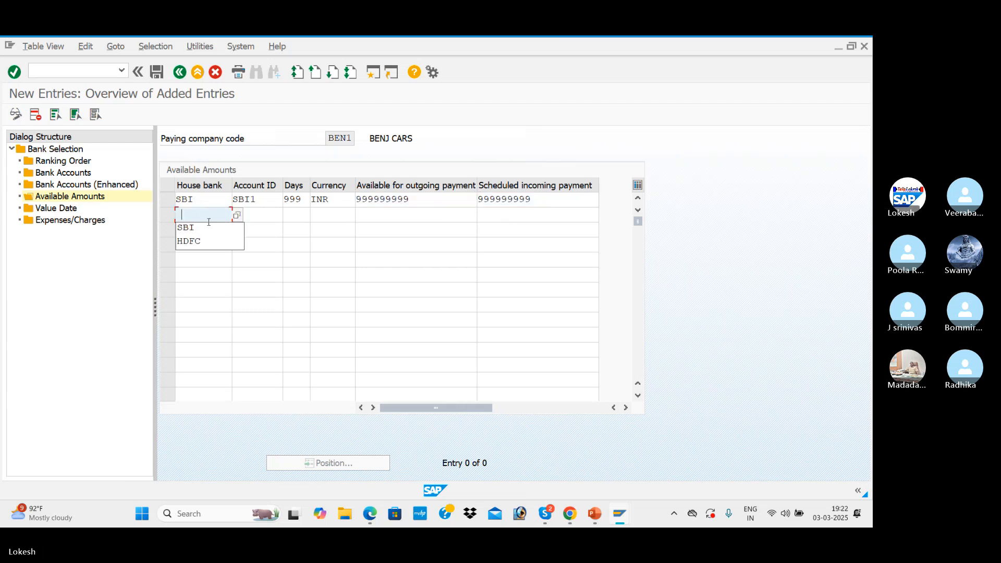
click(189, 241)
click(257, 215)
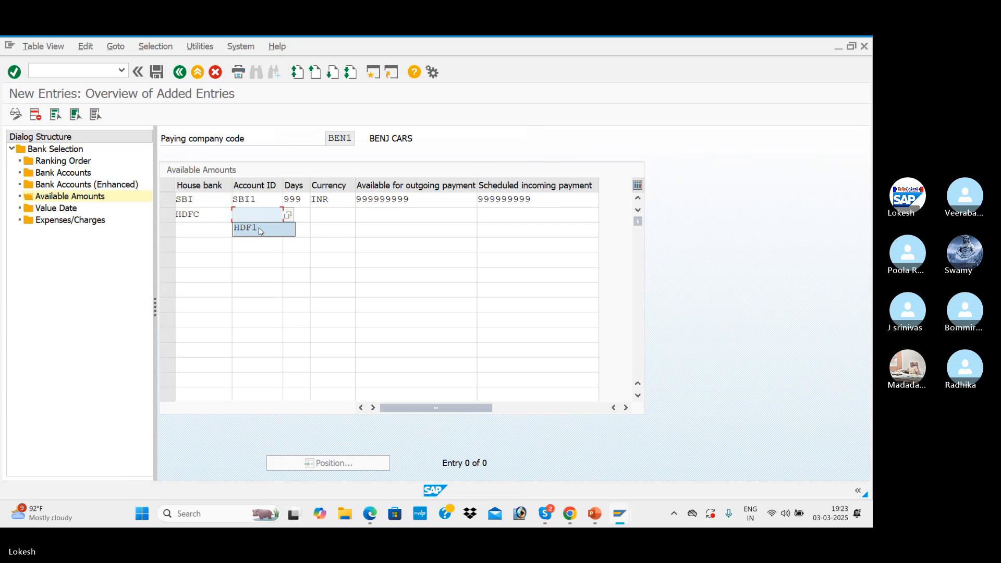
click(261, 229)
click(294, 215)
click(294, 229)
click(321, 219)
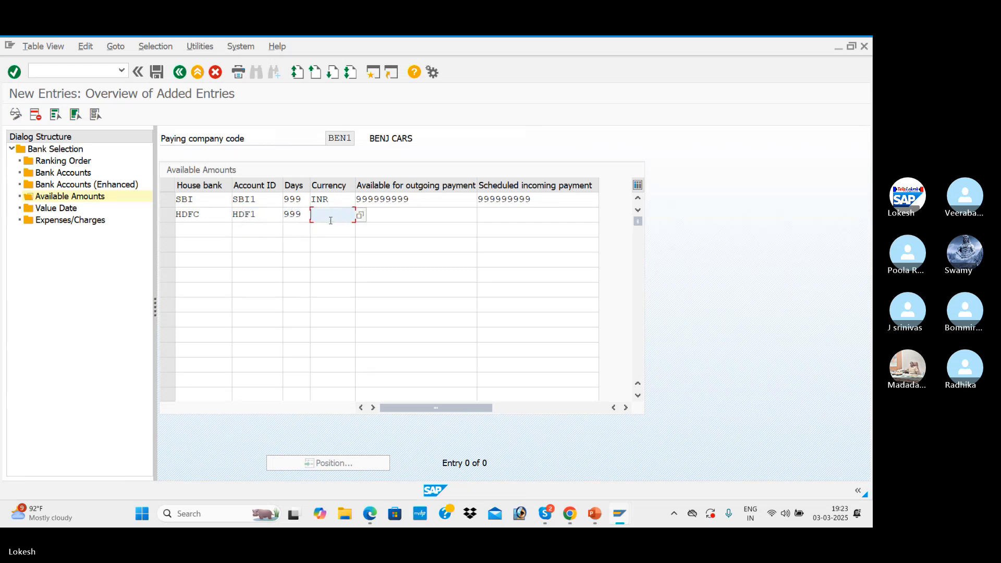
click(329, 228)
Set the HDFC entry's available outgoing payment and scheduled incoming payment both to 999999999
click(371, 214)
click(412, 228)
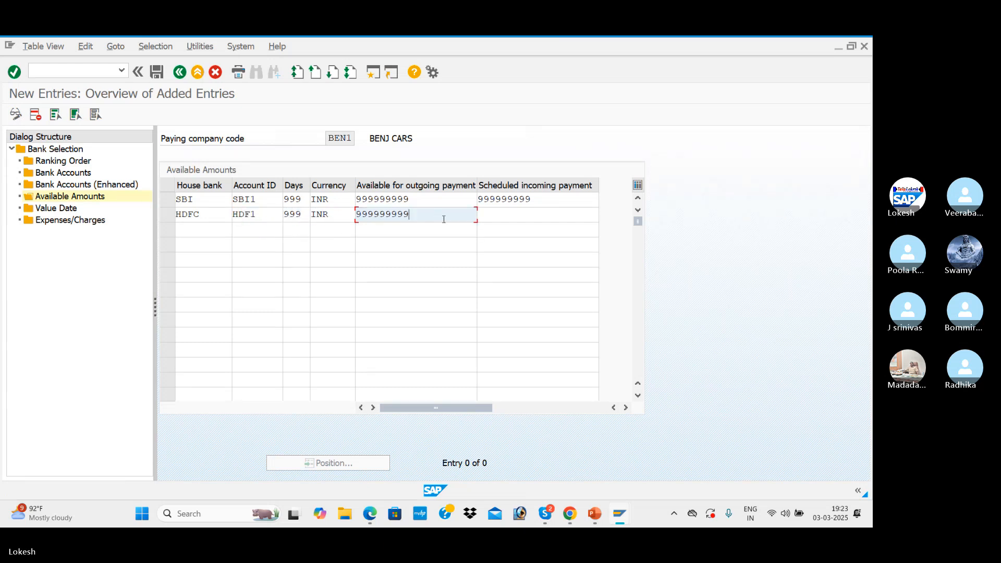
click(496, 215)
key(Tab)
key(space)
click(503, 213)
key(space)
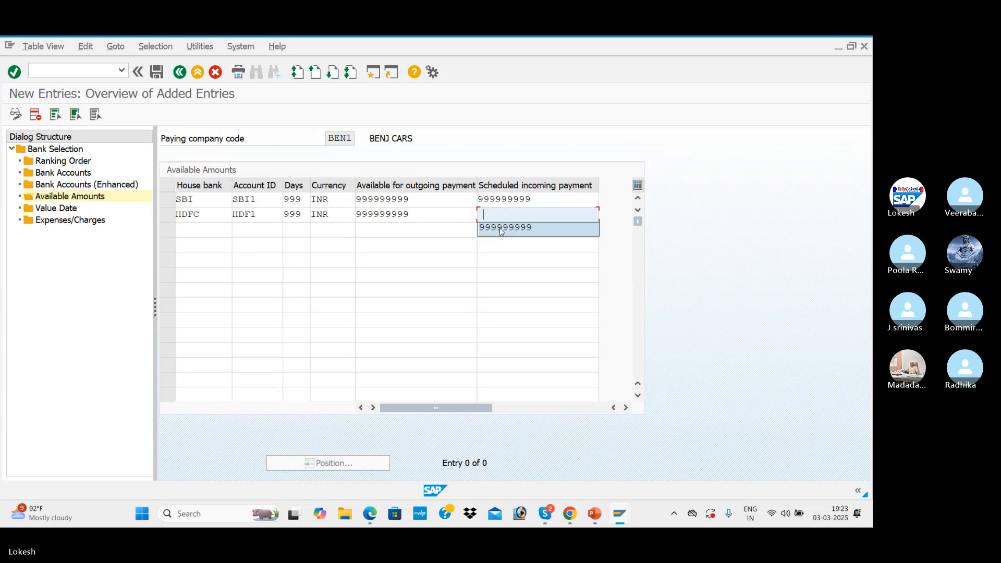
click(502, 228)
key(Tab)
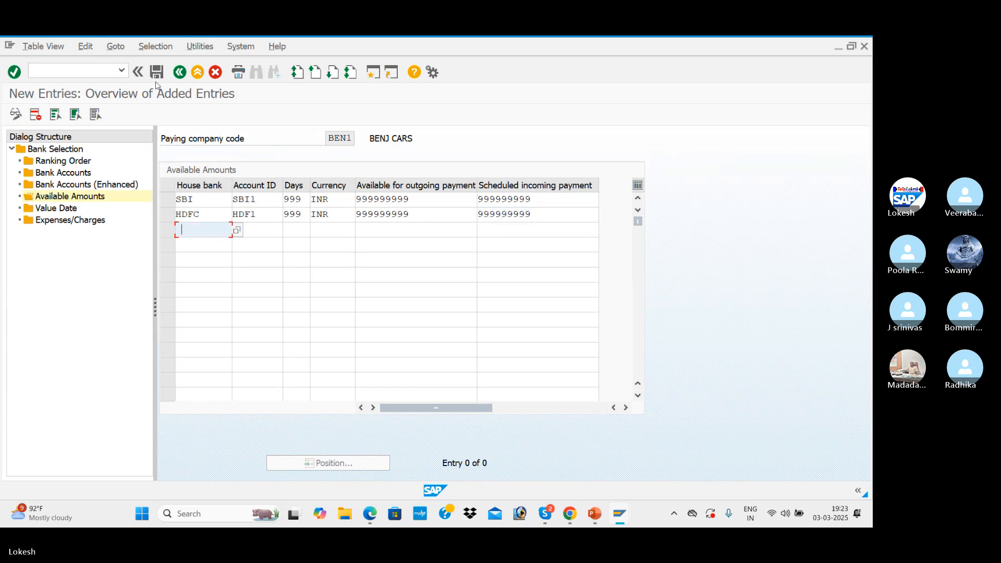
Discard the blank third row and save the available amounts for SBI and HDFC
click(157, 72)
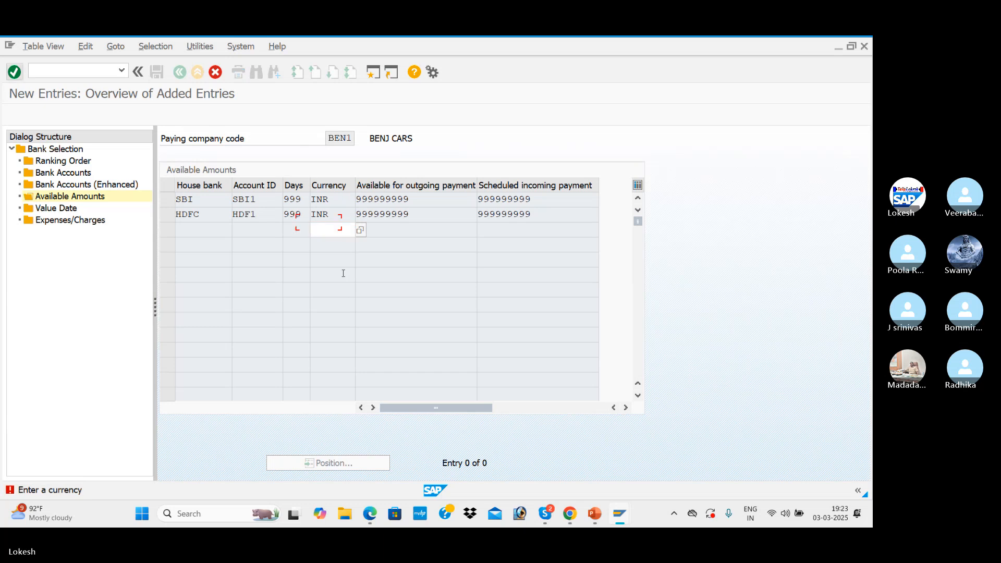
double_click(65, 209)
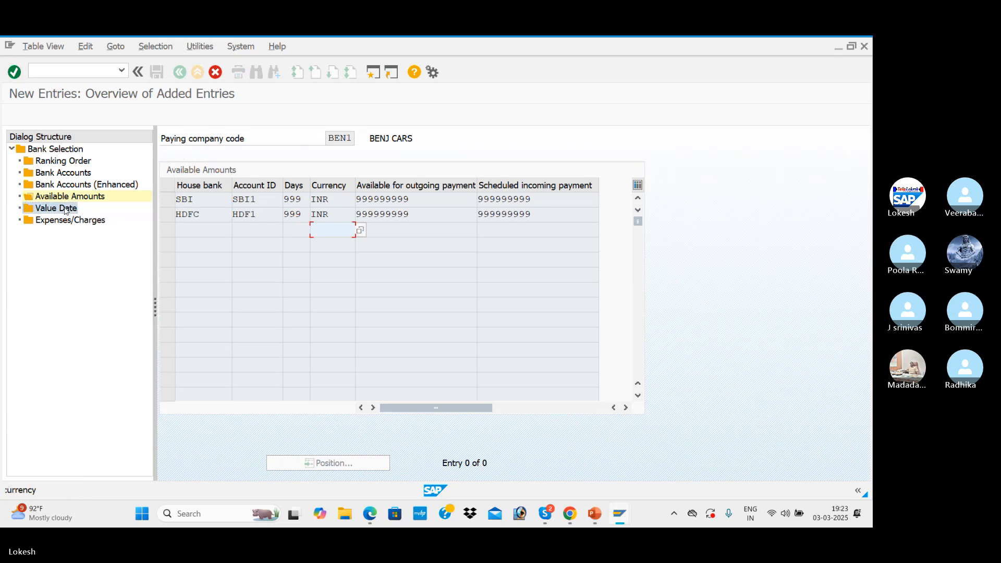
click(360, 231)
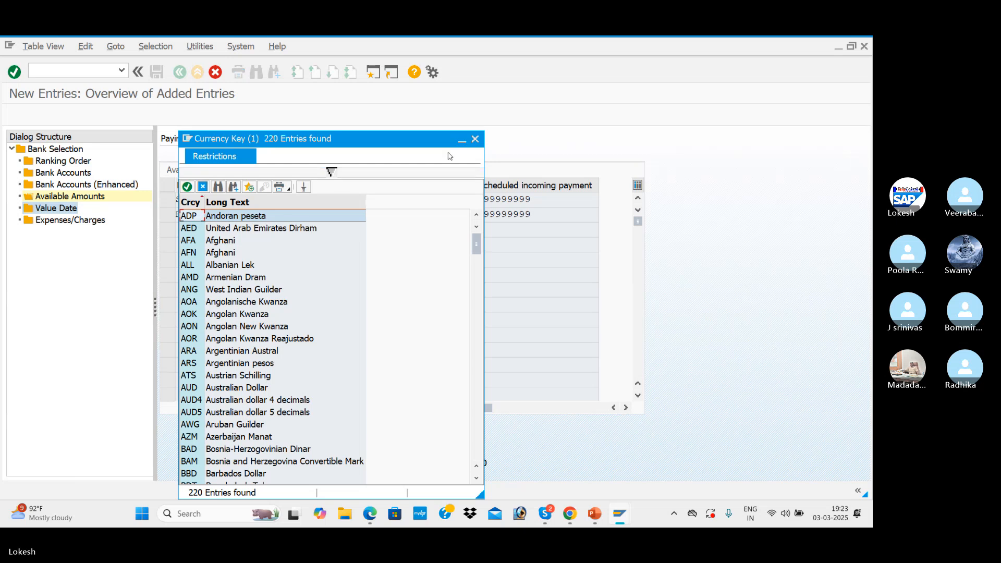
click(475, 139)
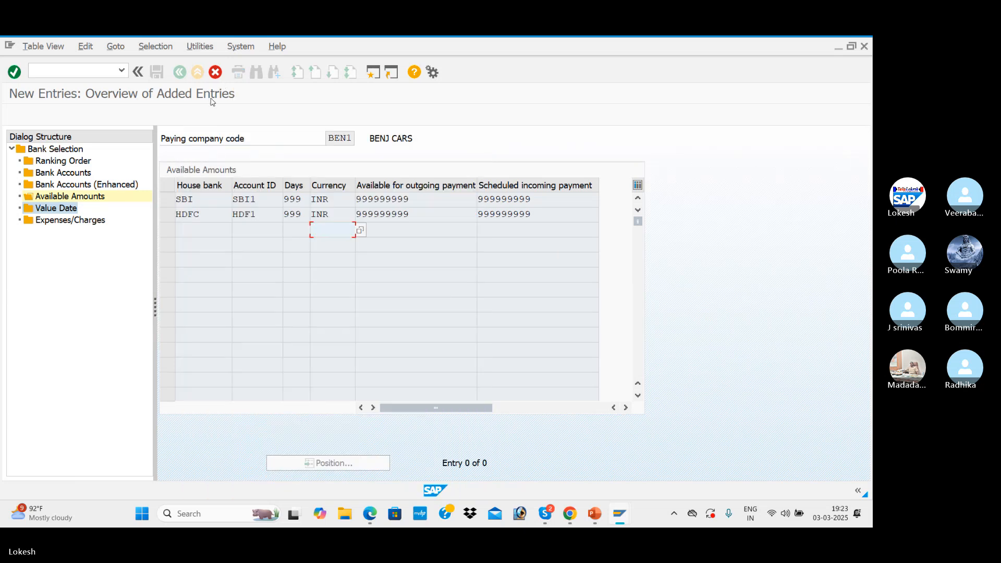
key(Return)
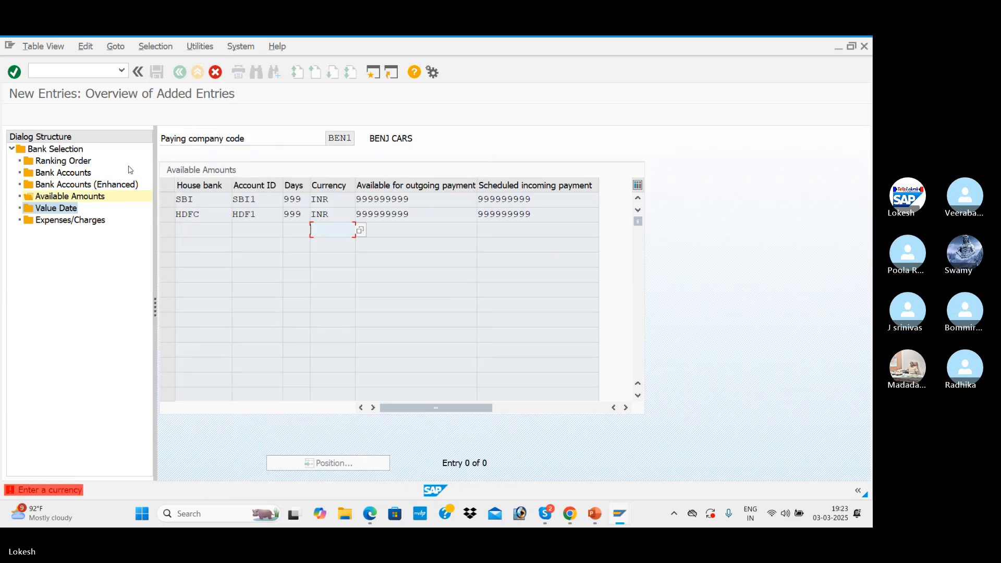
click(329, 217)
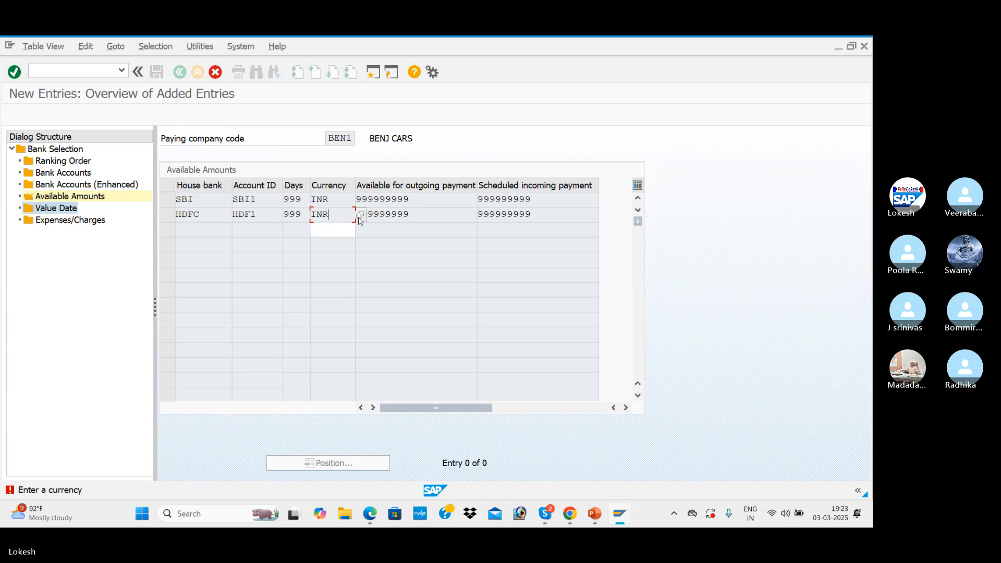
click(215, 73)
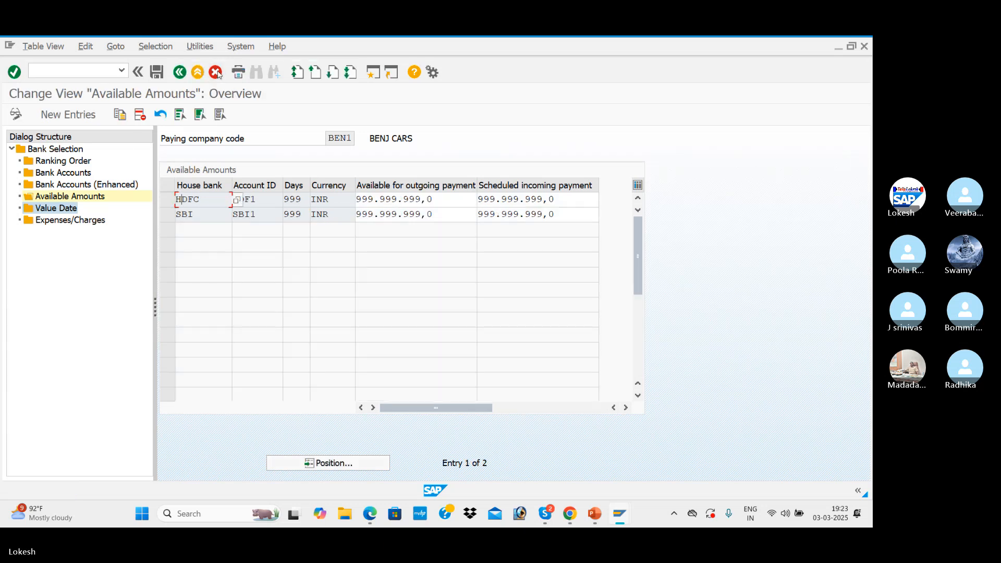
click(161, 76)
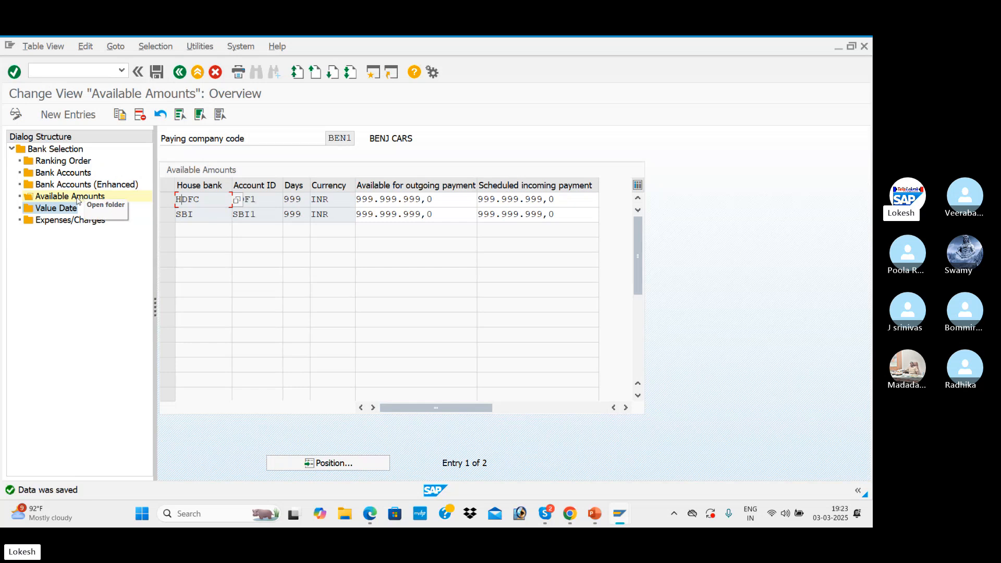
Create a value date entry with payment method 3, house bank SBI, account ID SBI1 and amount limit 999999999
double_click(68, 207)
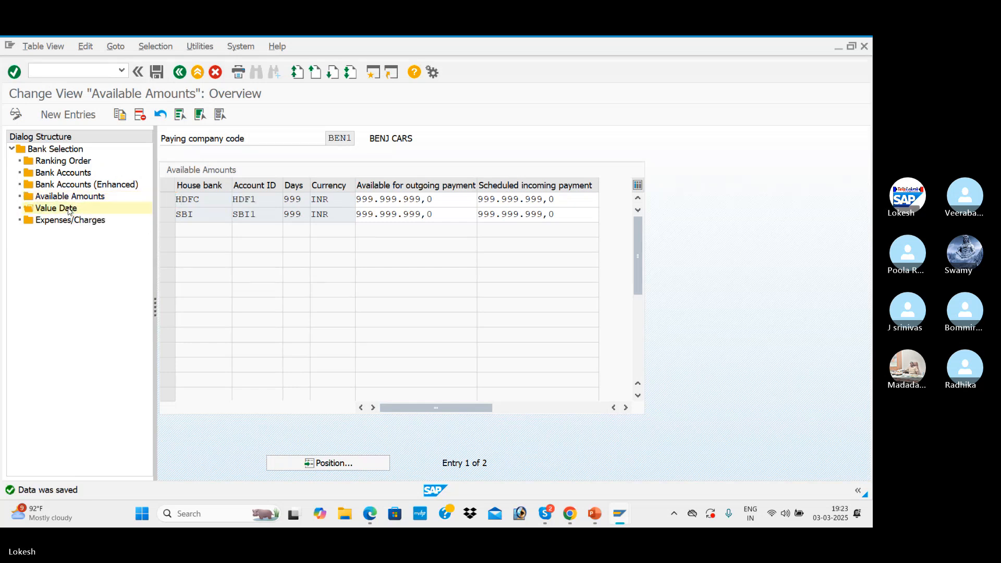
click(68, 114)
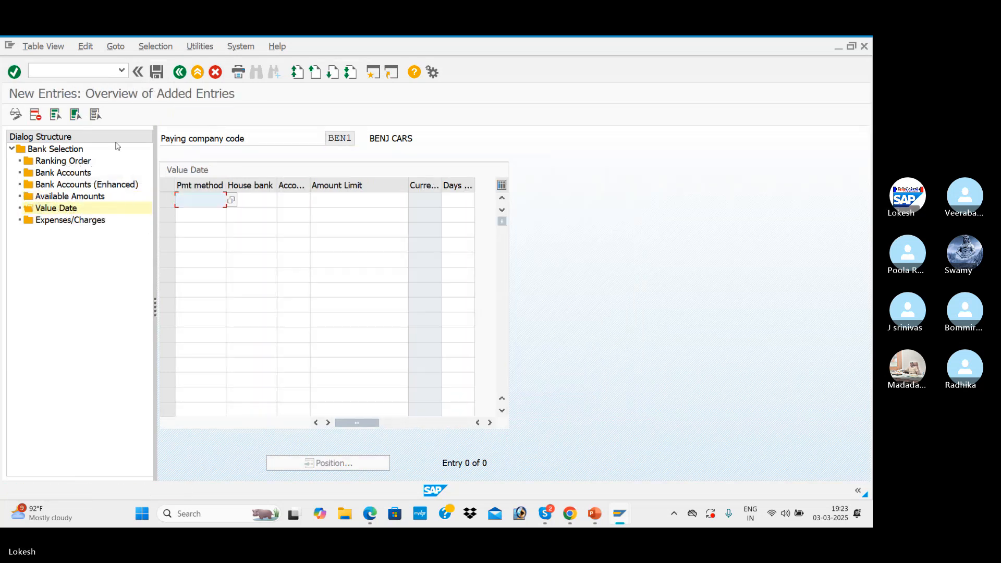
click(203, 200)
click(203, 215)
click(242, 200)
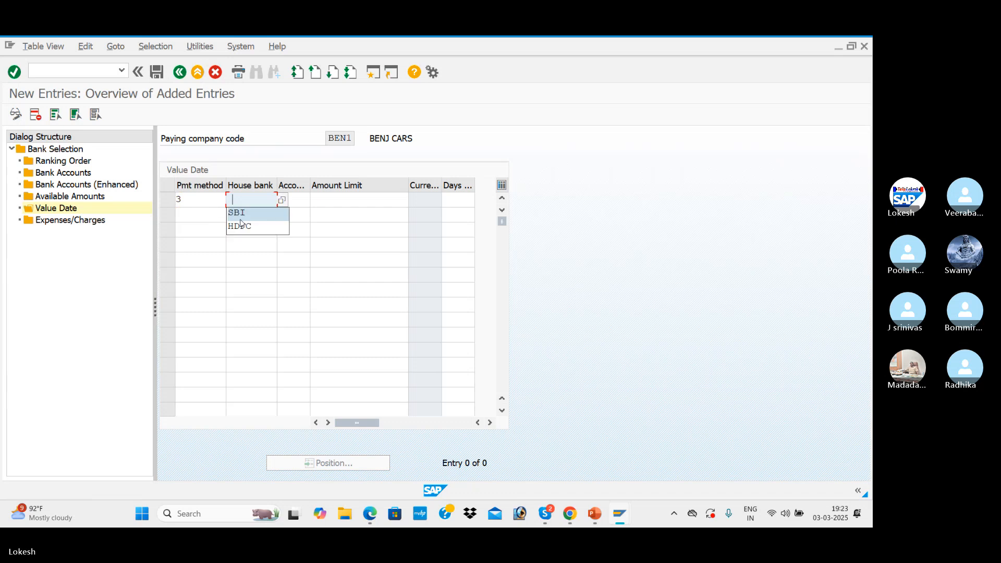
click(252, 215)
click(293, 200)
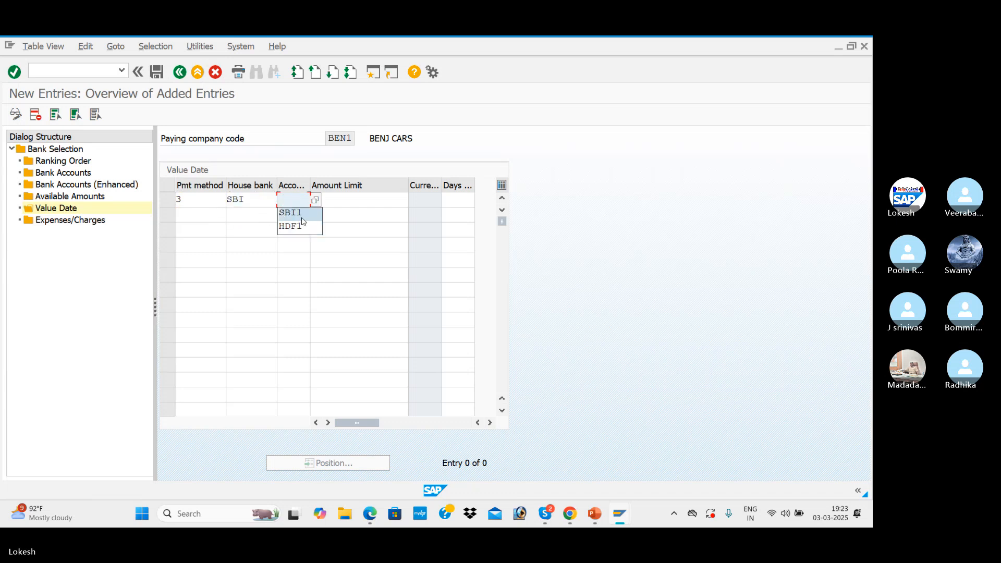
click(295, 215)
key(Tab)
click(340, 214)
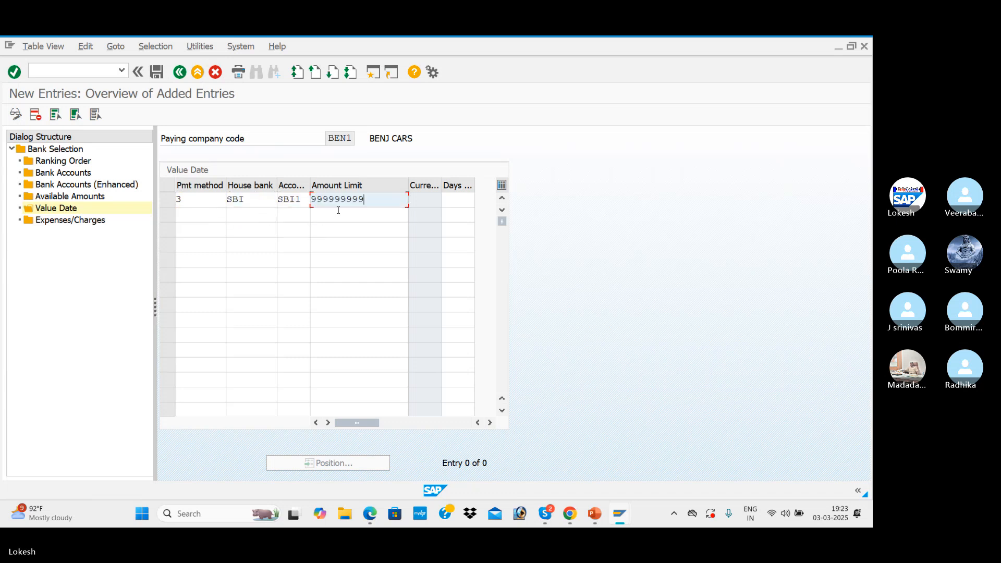
Add a second value date entry with payment method 3, house bank HDFC and account ID HDF1, and save the entries
click(210, 218)
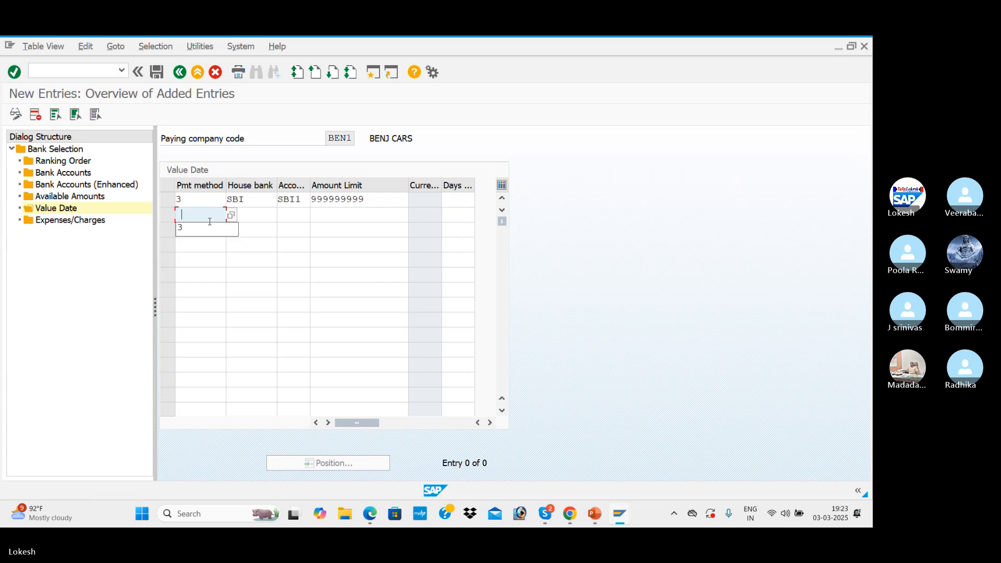
click(208, 225)
key(Tab)
click(244, 240)
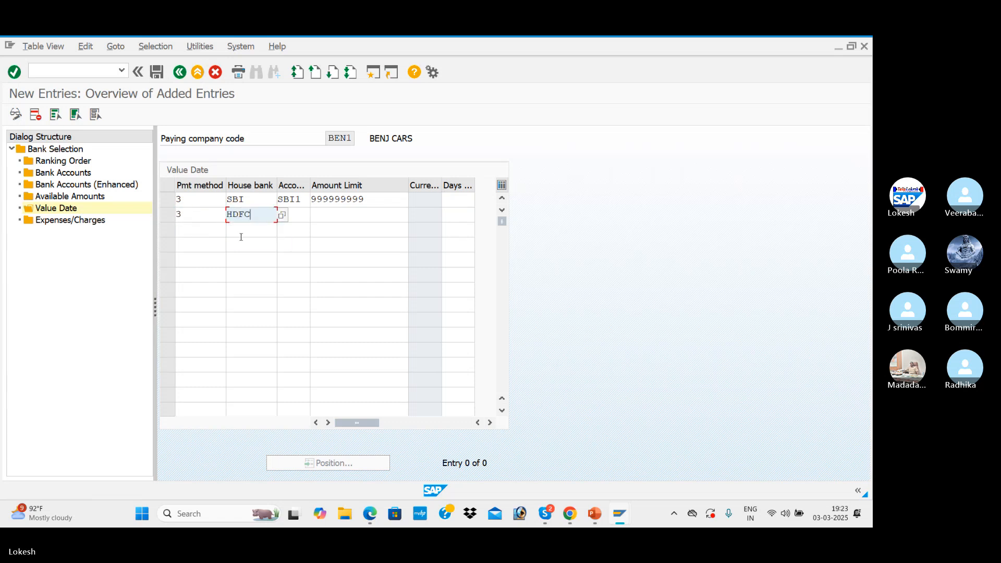
key(Tab)
click(291, 240)
key(Tab)
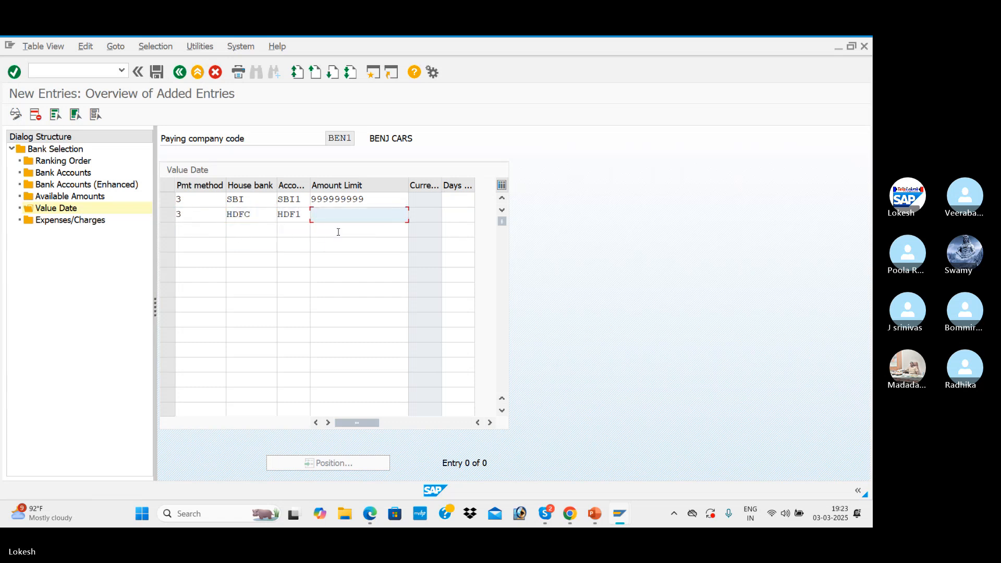
key(Tab)
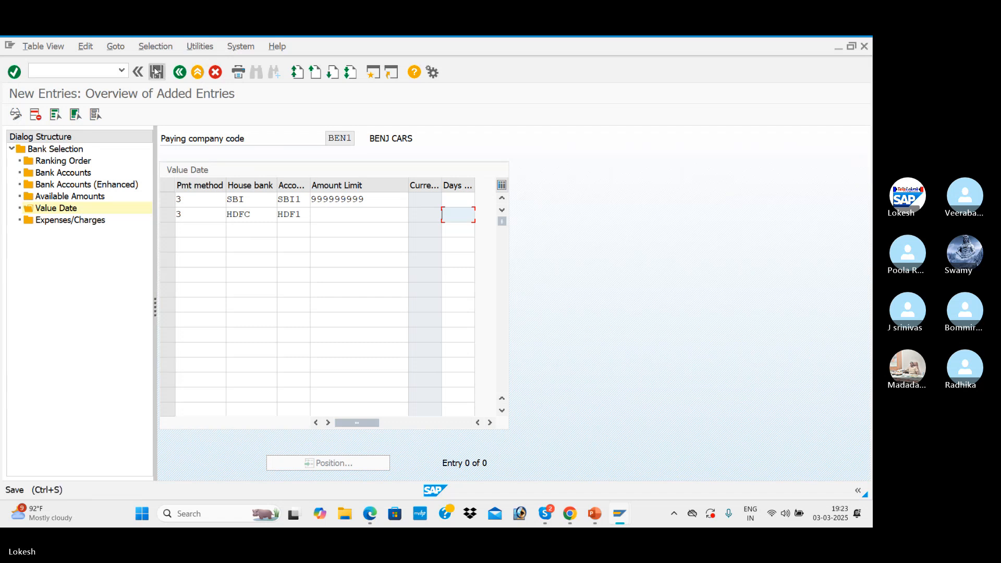
click(157, 72)
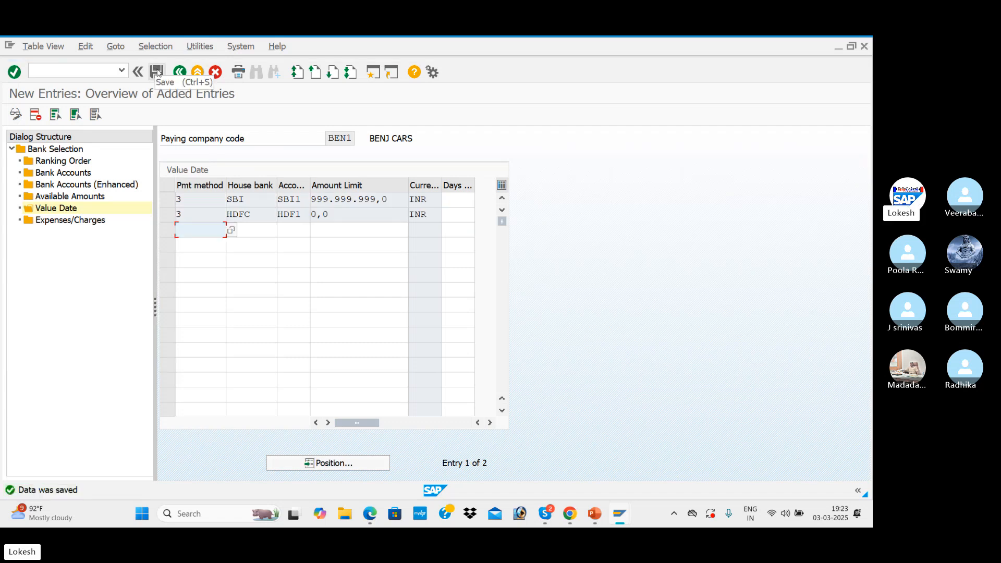
Try to edit the amount limits in the value date entries, then return to the bank selection overview
click(336, 213)
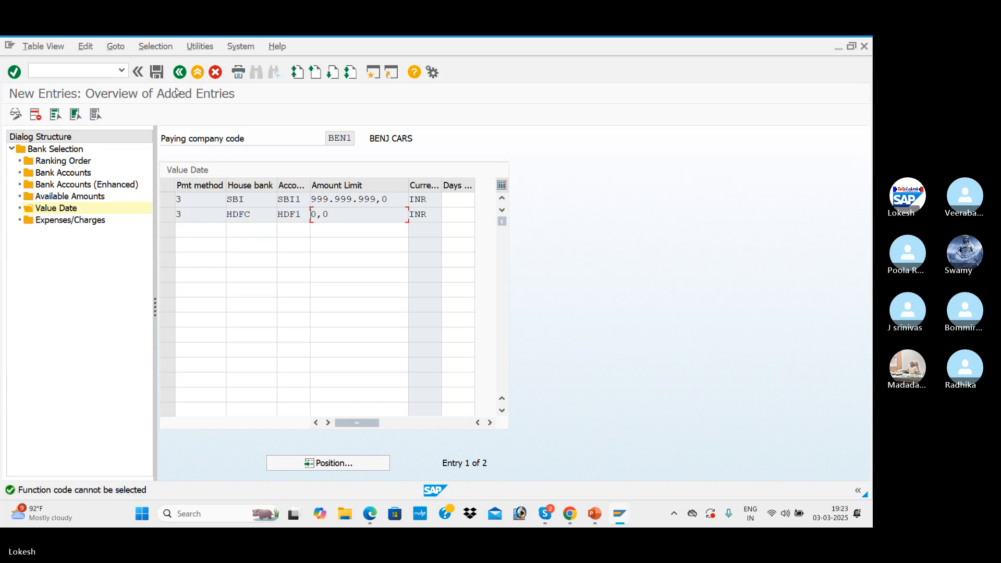
click(180, 73)
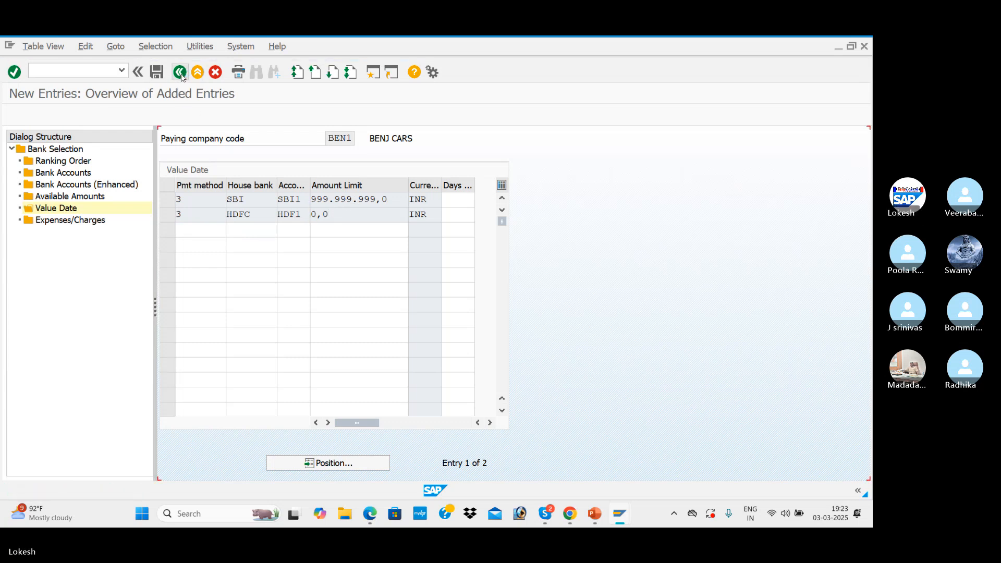
double_click(348, 200)
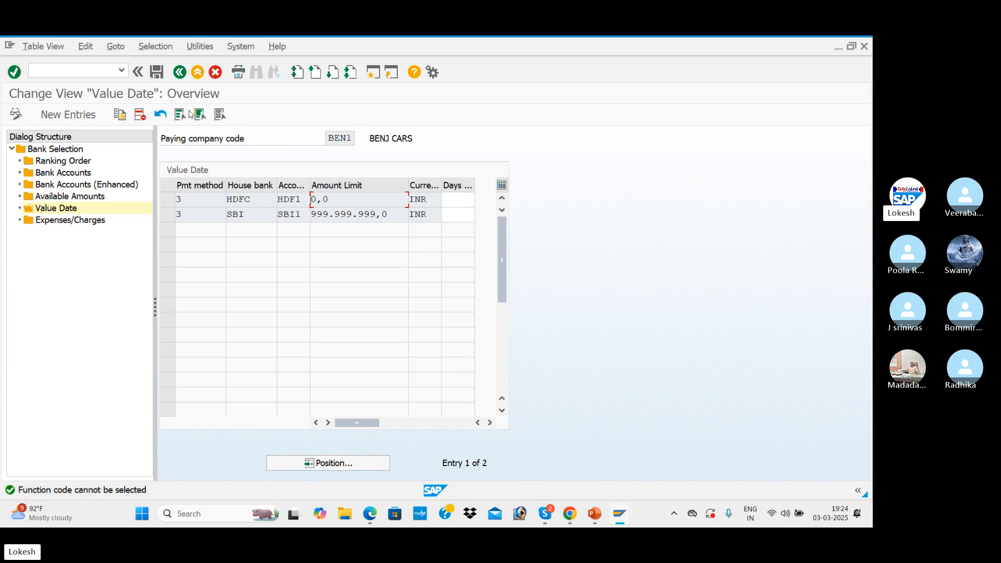
click(176, 80)
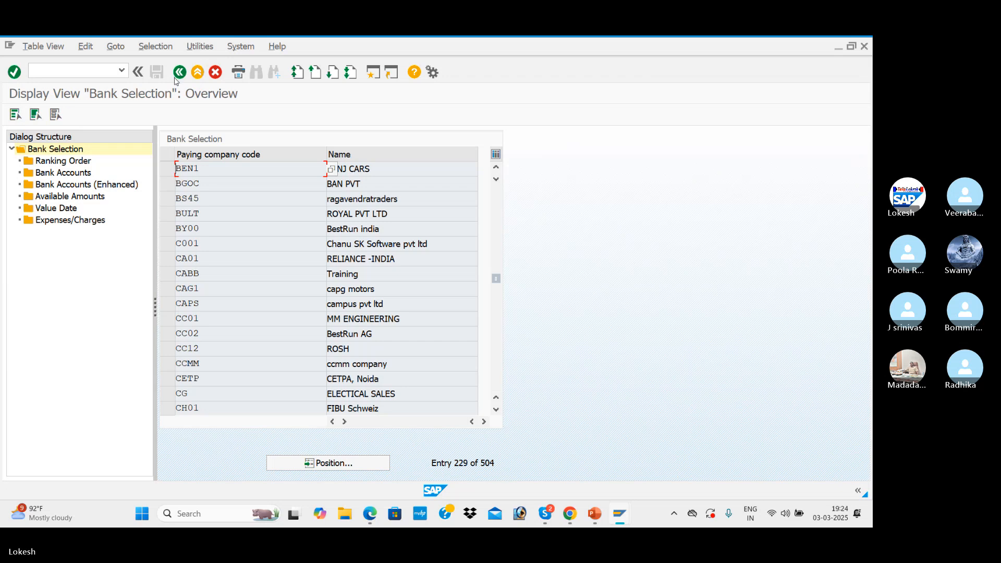
Recheck the value date entries of paying company code BEN1 and return to the payment program overview
click(166, 169)
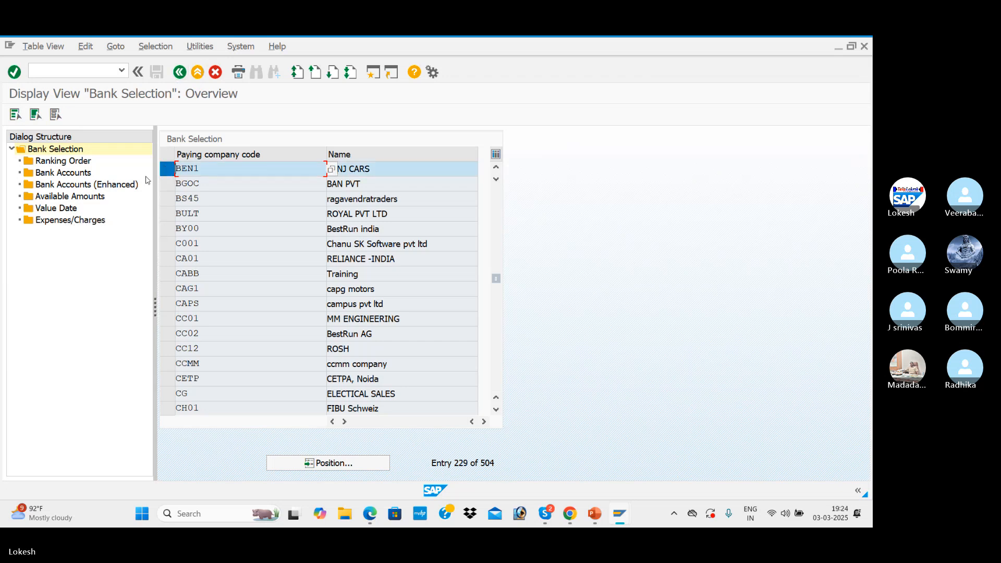
double_click(62, 208)
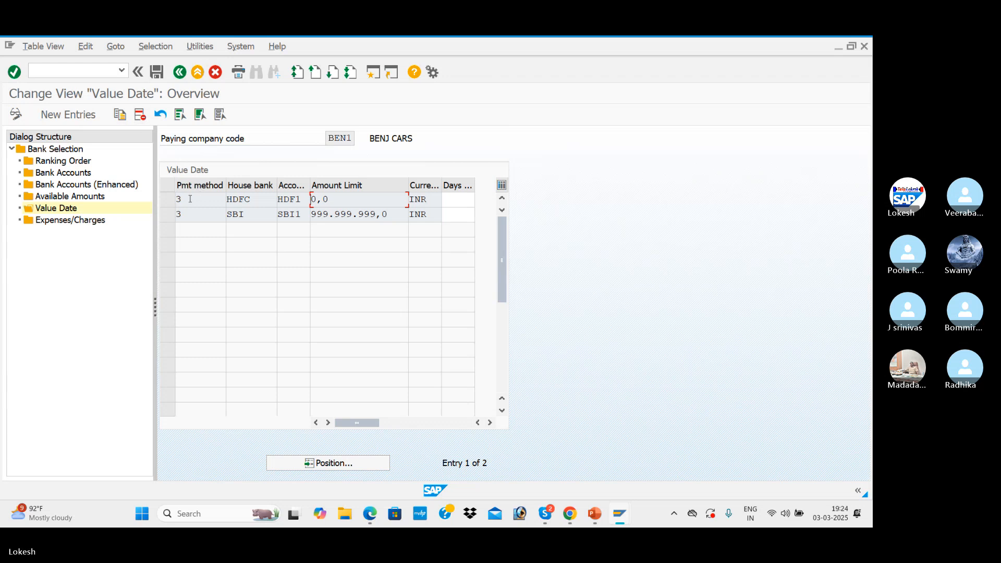
click(180, 72)
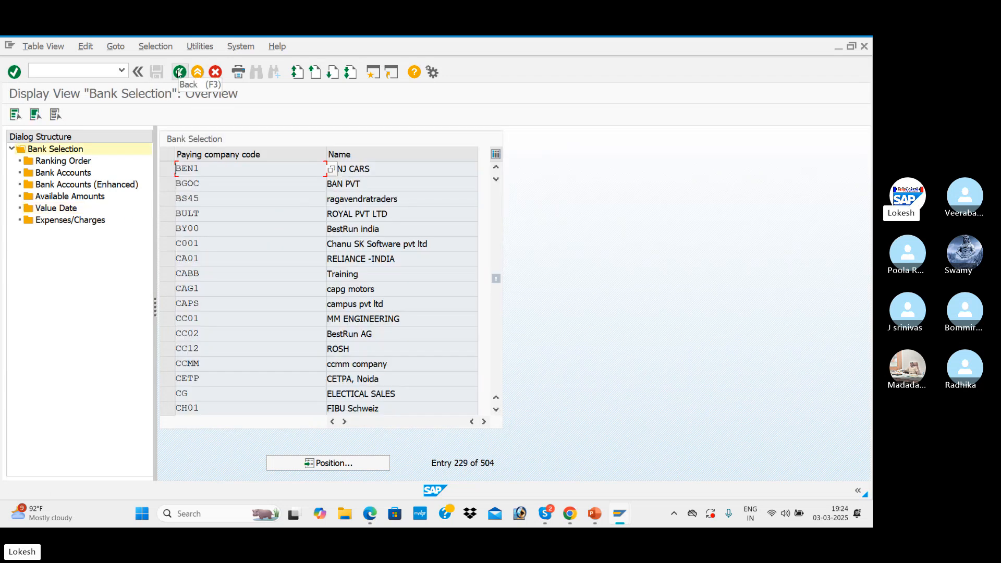
click(180, 73)
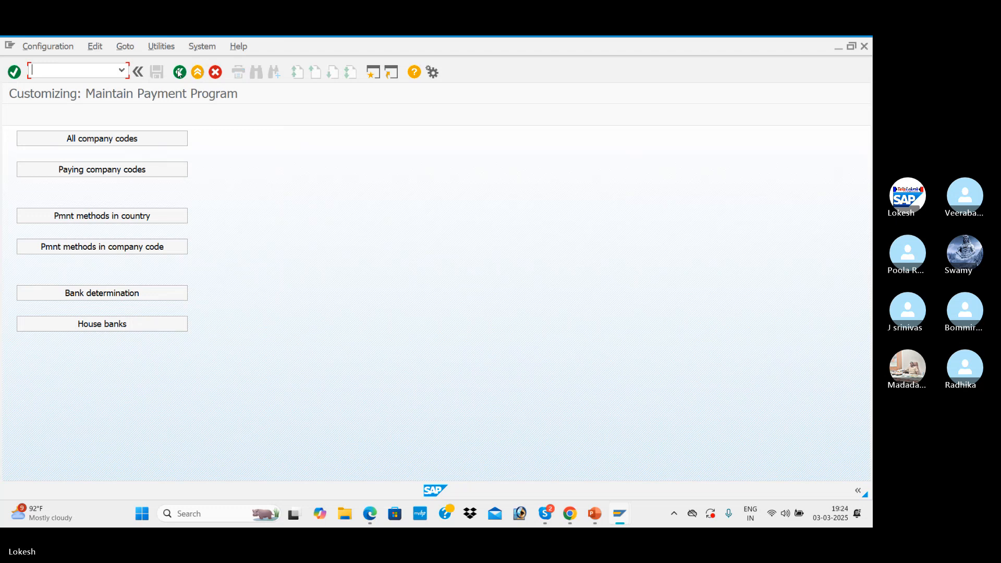
Look up the vendor changes transaction code on the configuration steps slide in PowerPoint, then return to SAP
key(alt+Tab)
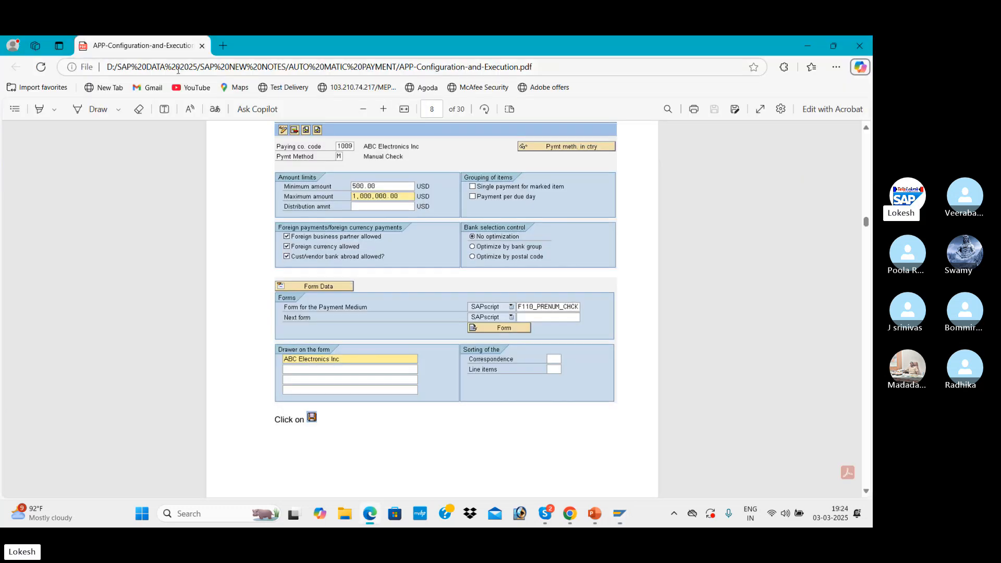
key(alt+Tab)
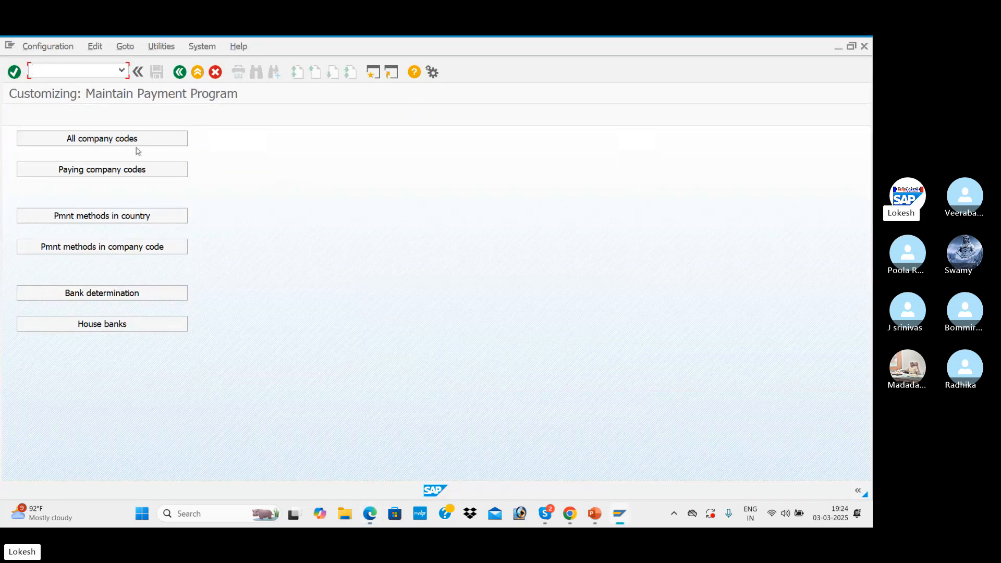
key(alt+Tab)
key(alt+Tab)
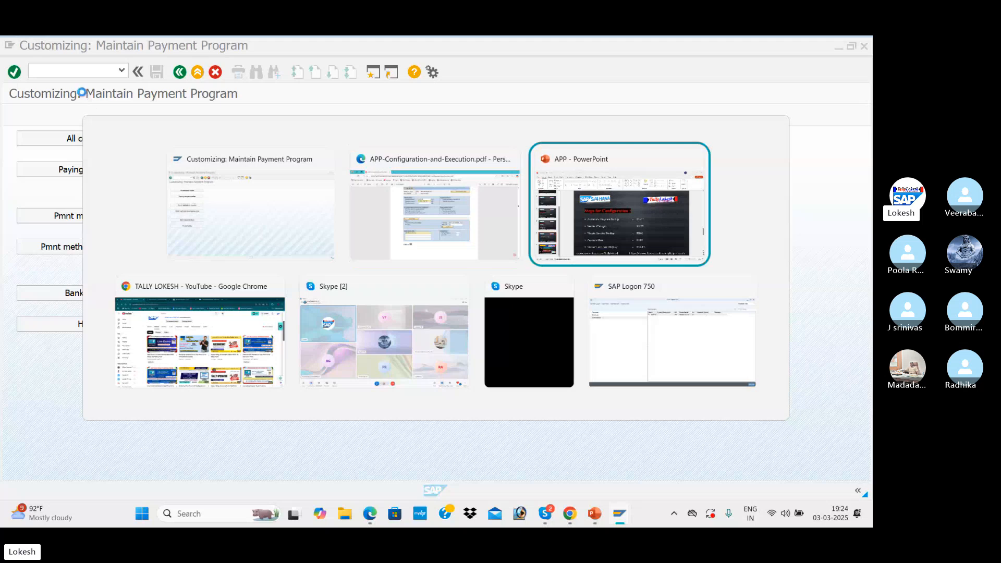
click(546, 325)
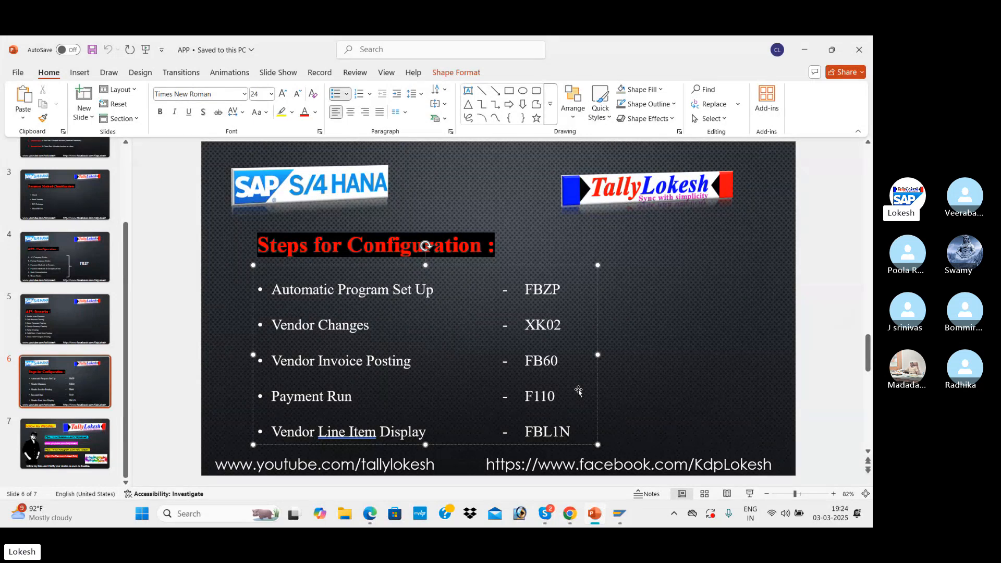
key(alt+Tab)
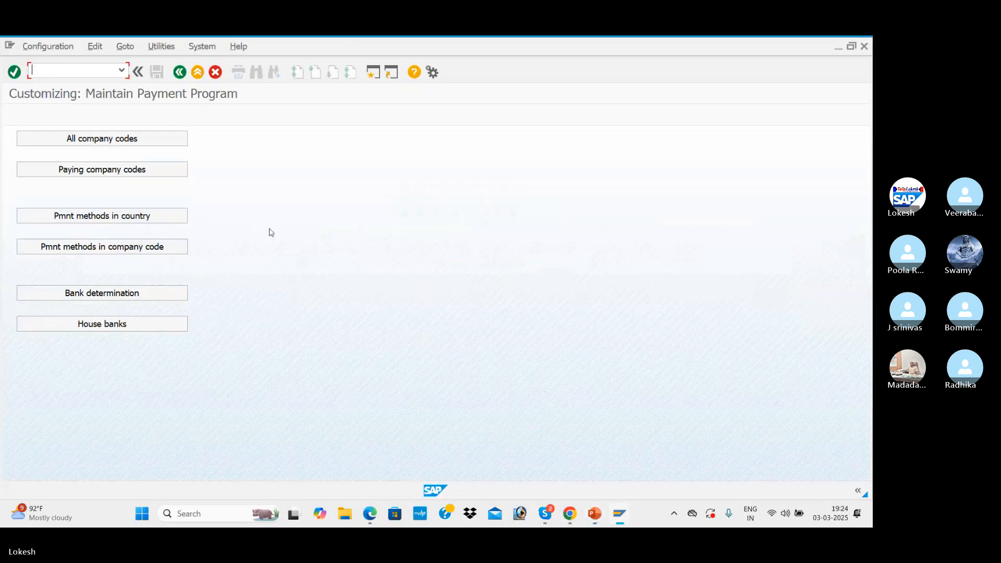
text(/)
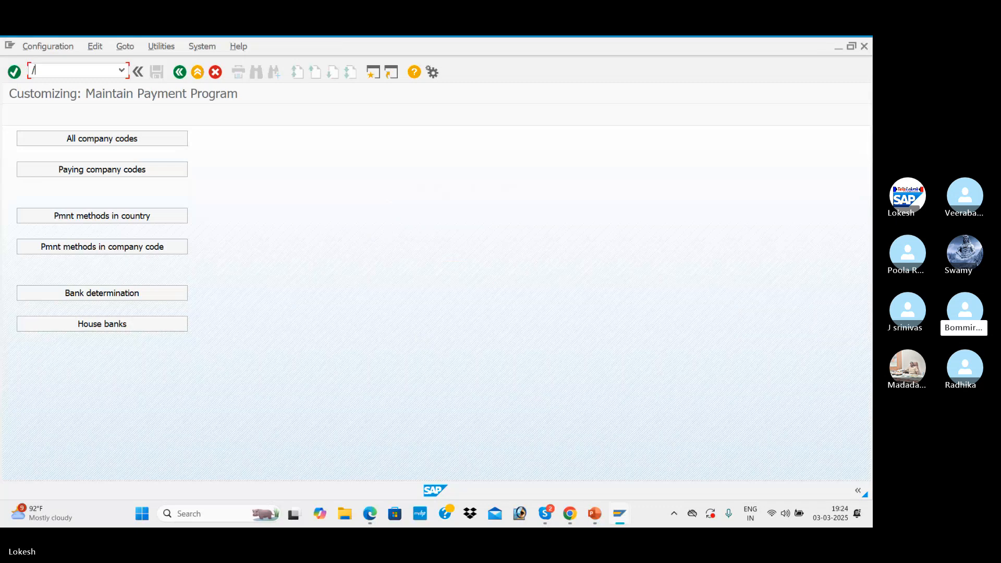
text(N)
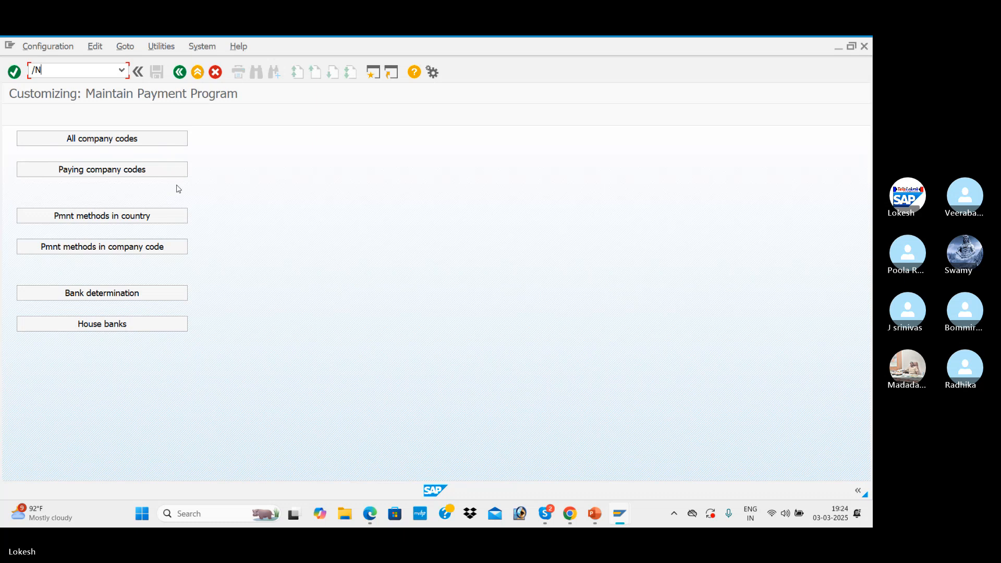
text(XD02)
key(Return)
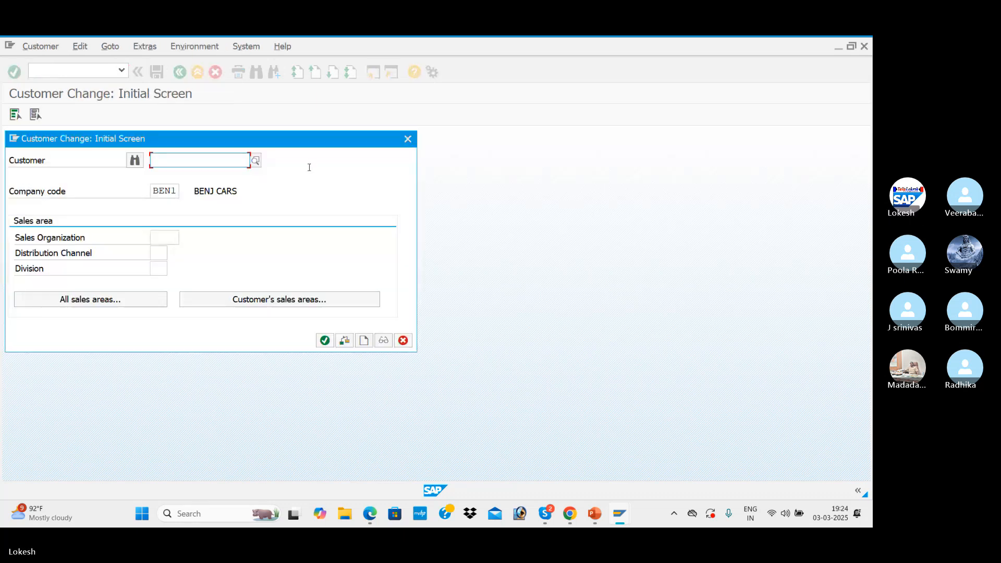
drag(304, 145, 428, 138)
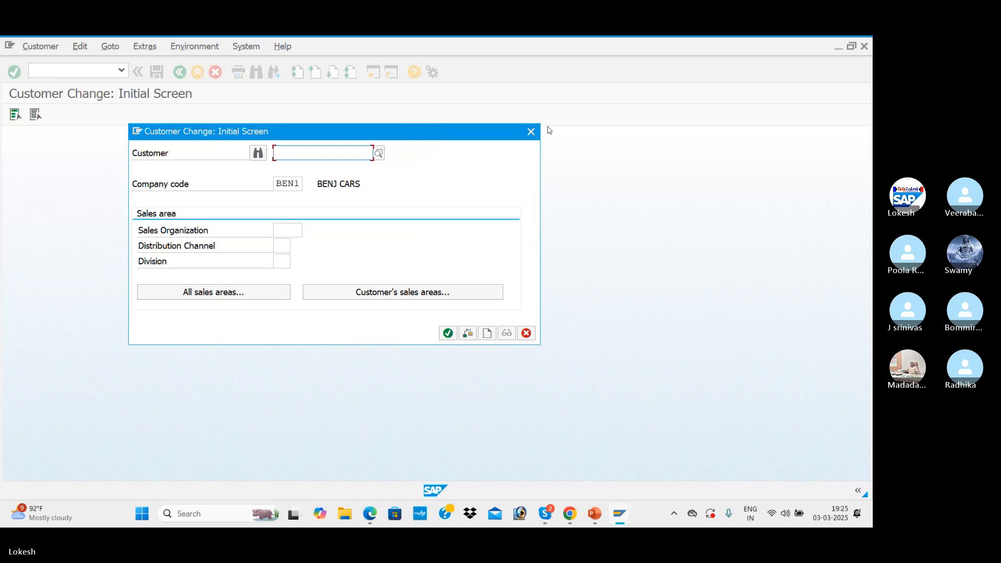
click(531, 132)
Recheck the vendor changes code in the PowerPoint slide and start transaction XK02 in SAP
key(alt+Tab)
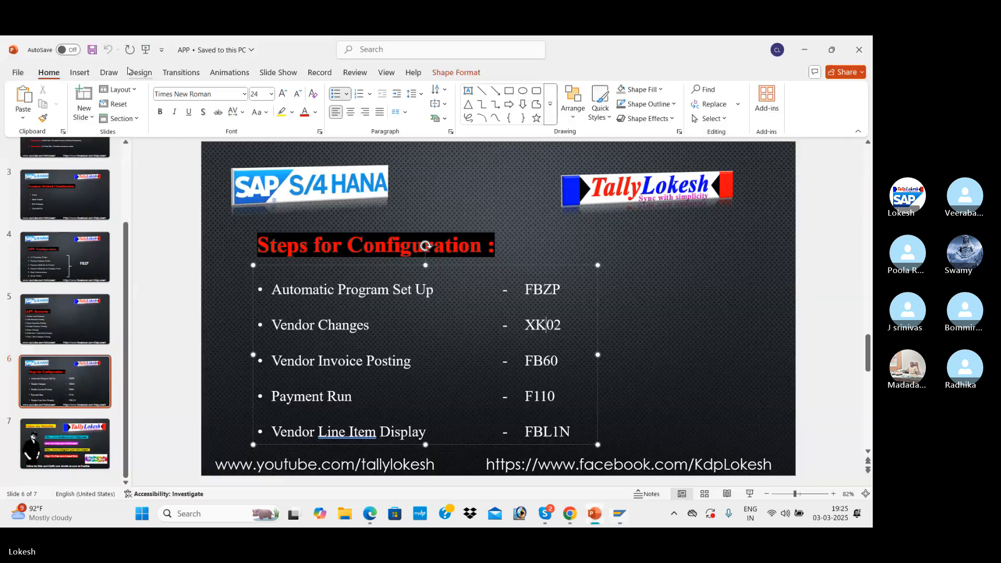
key(alt+Tab)
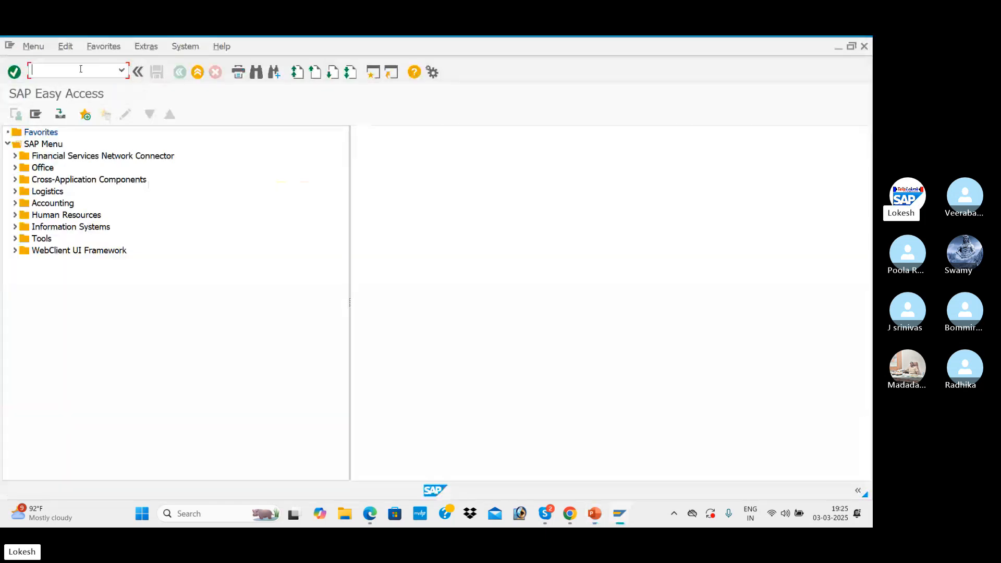
text(XK02)
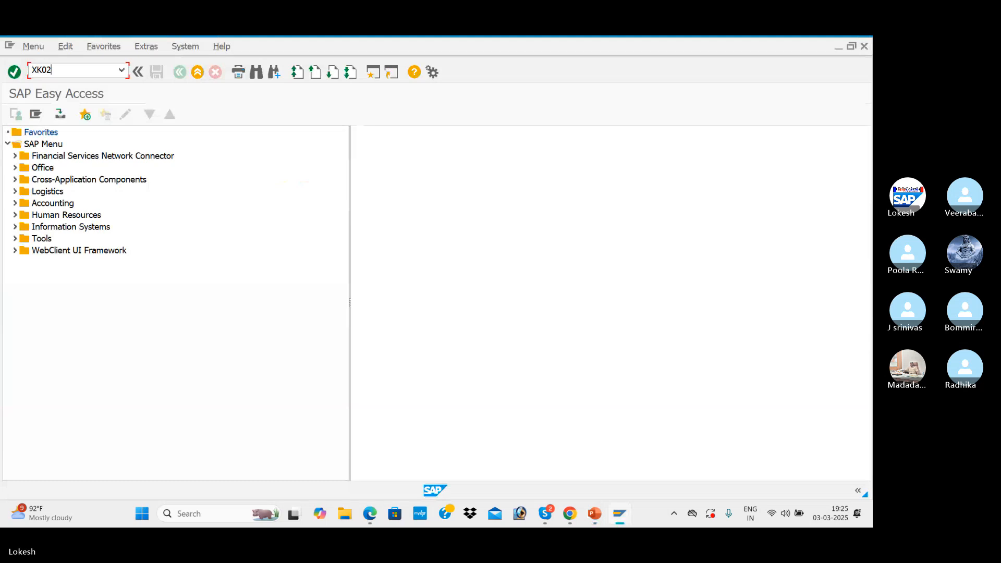
key(Return)
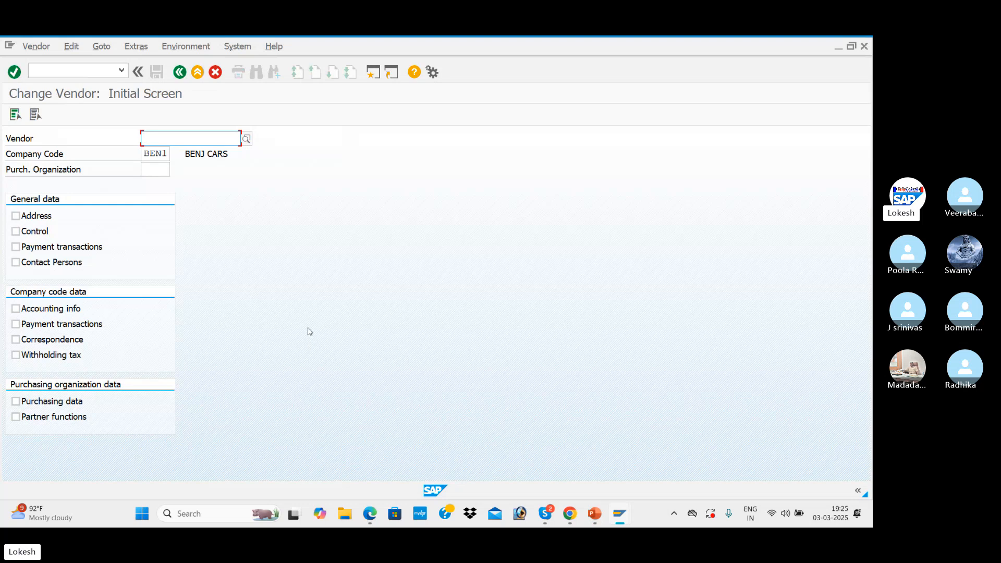
Choose vendor TATA IT SOLUTIONS in company code BEN1 and select all its available data views
click(249, 139)
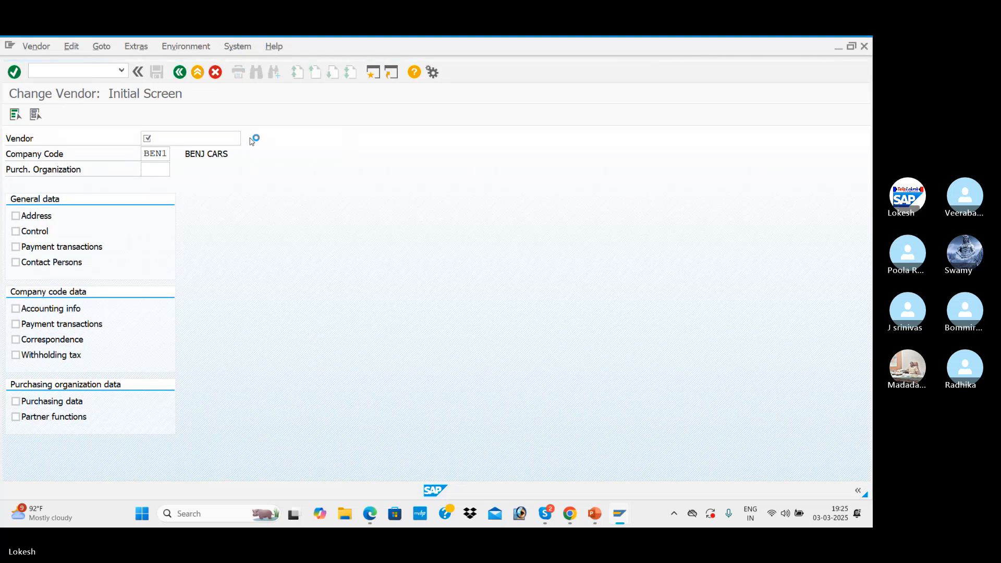
key(Return)
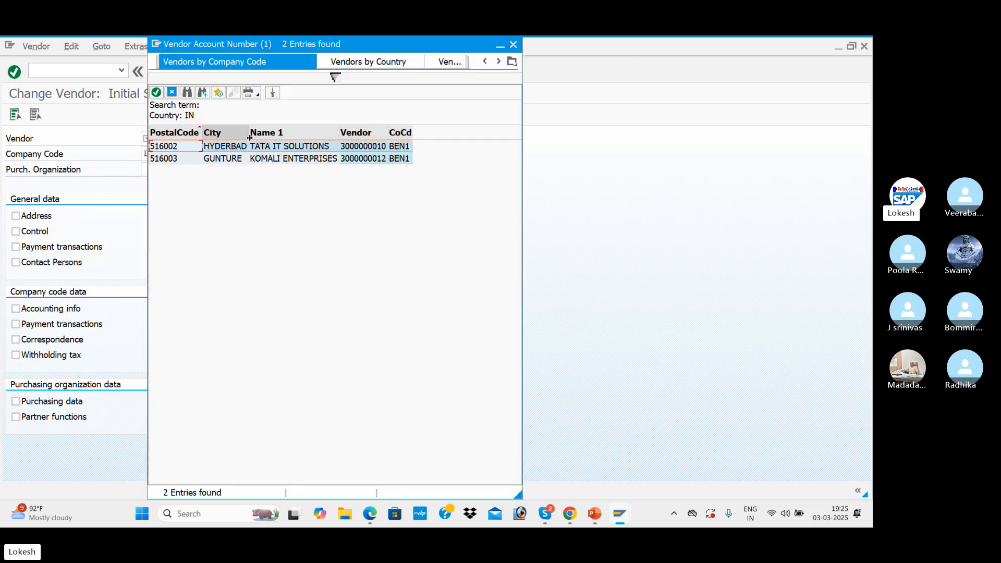
click(290, 150)
double_click(290, 151)
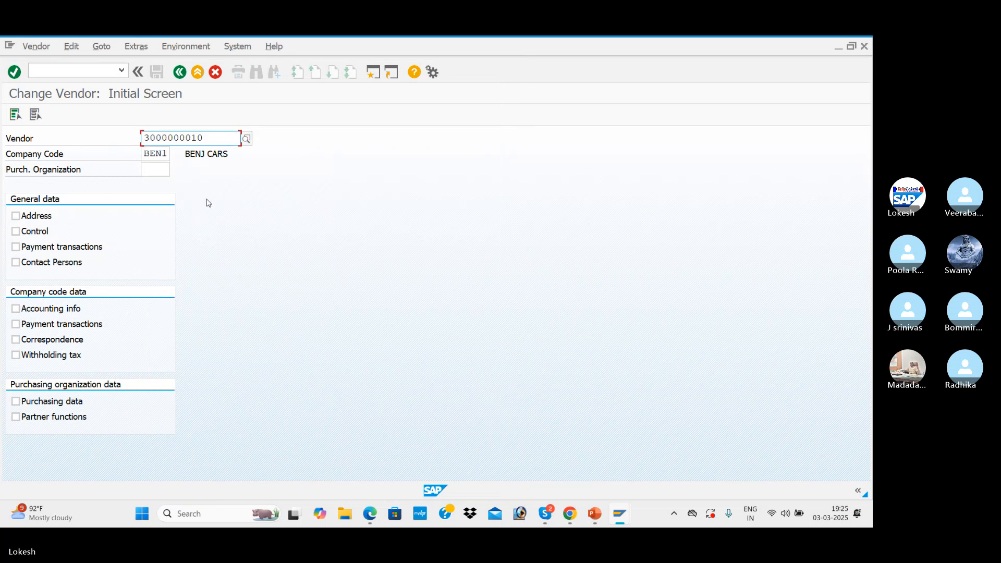
click(14, 114)
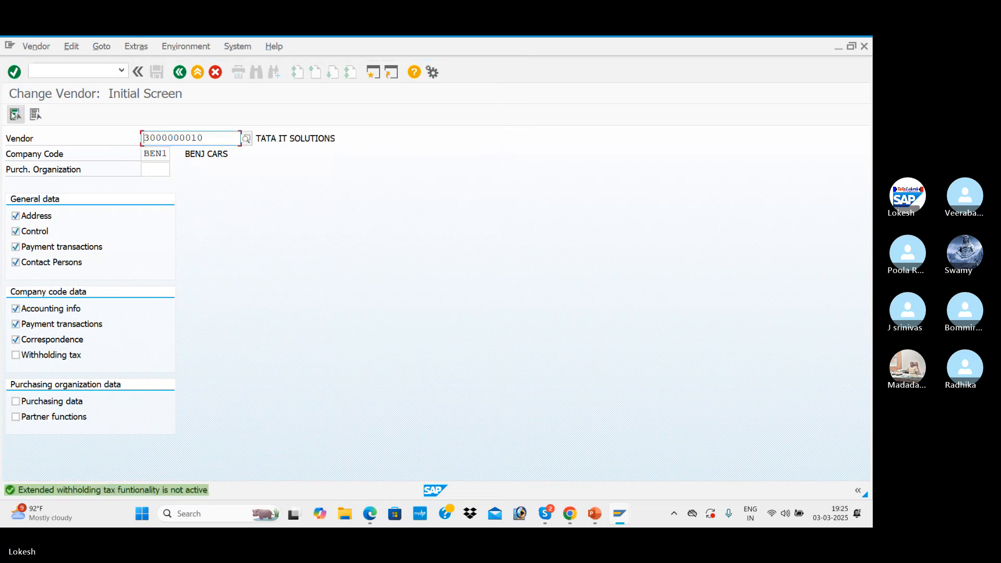
Set payment methods to 3 in the accounting payment transactions of TATA IT SOLUTIONS and save the vendor
key(Return)
key(Return)
key(Return)
key(Return)
key(Return)
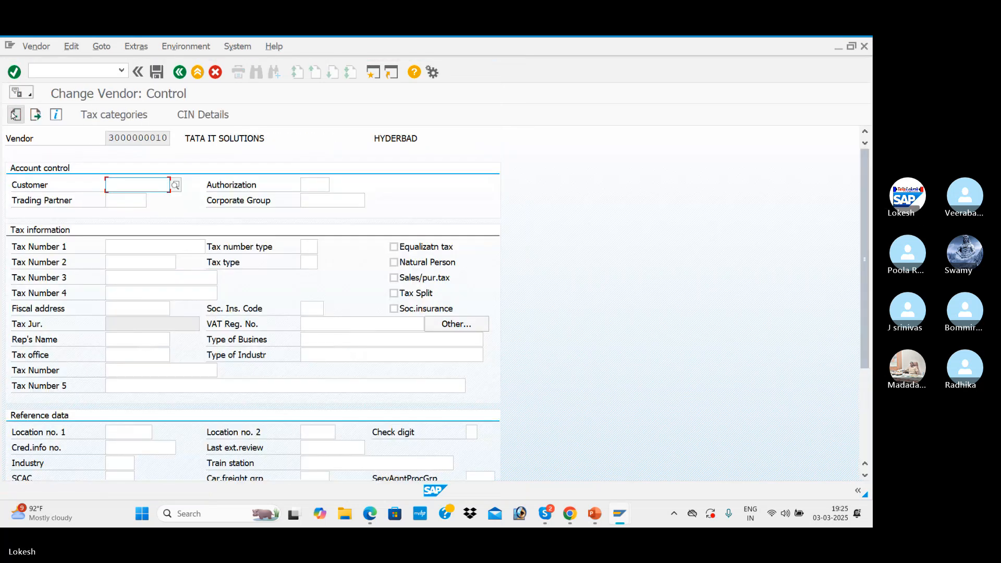
key(Return)
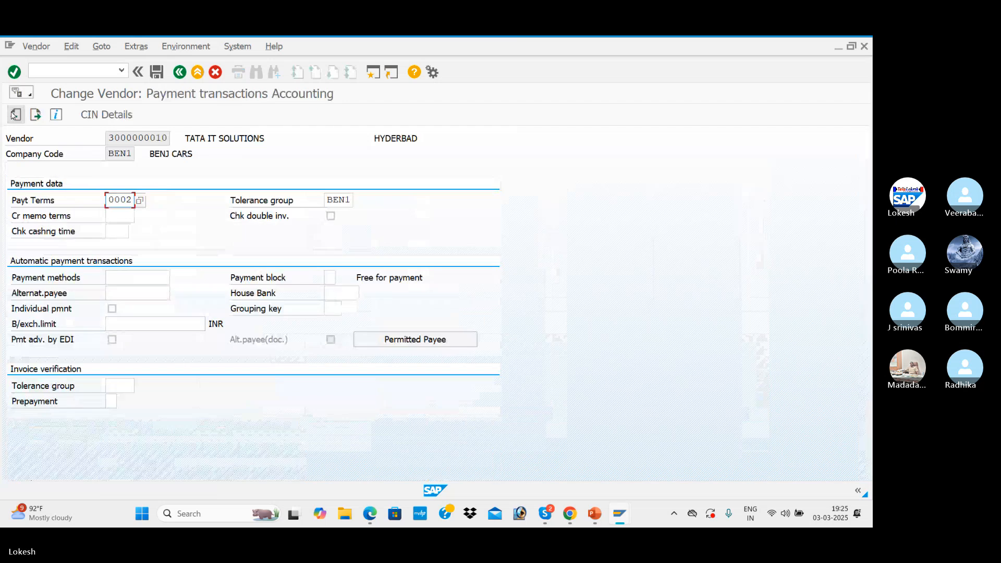
click(140, 276)
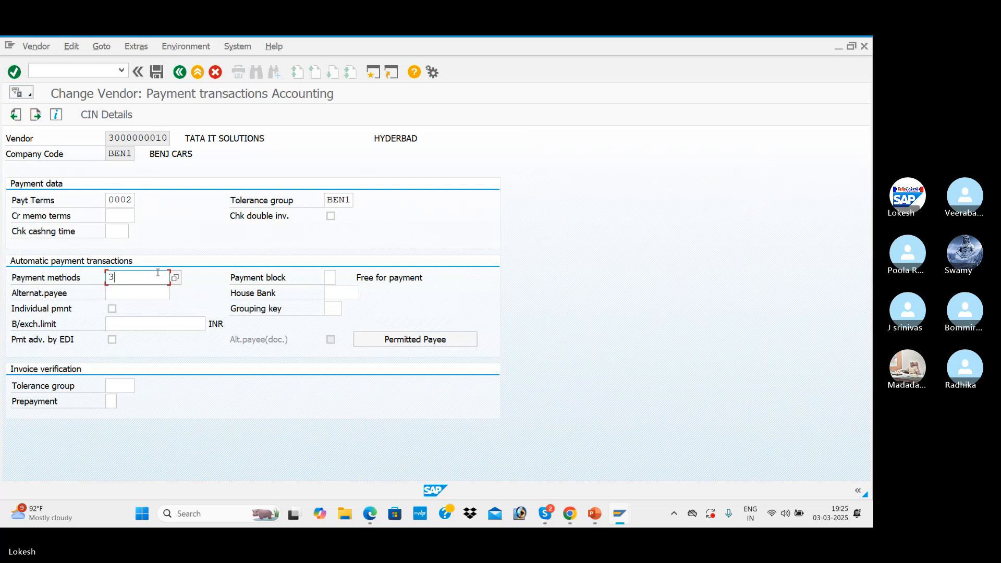
key(Tab)
click(160, 76)
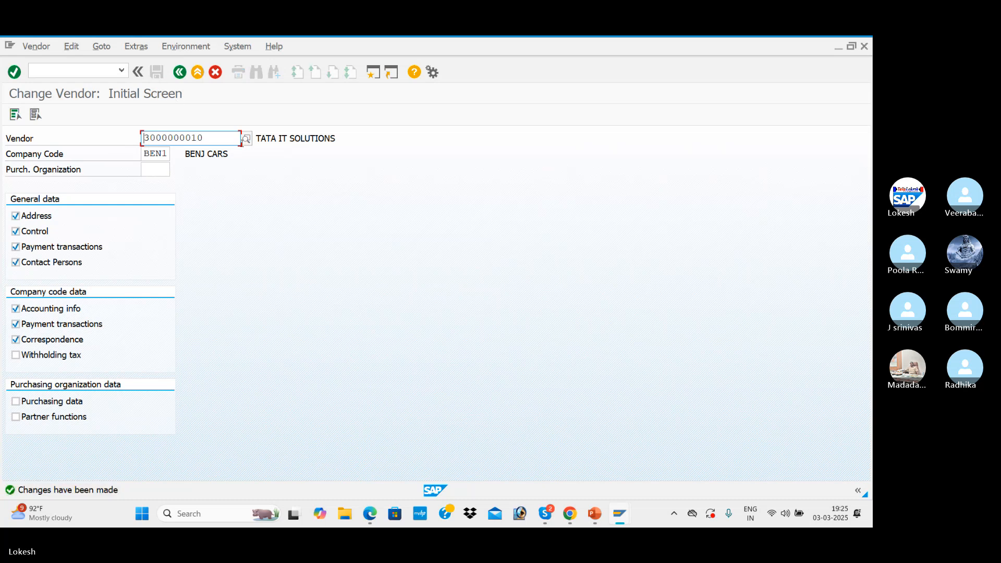
Find vendor KOMALI ENTERPRISES in company code BEN1 and open its master data for changes
click(247, 145)
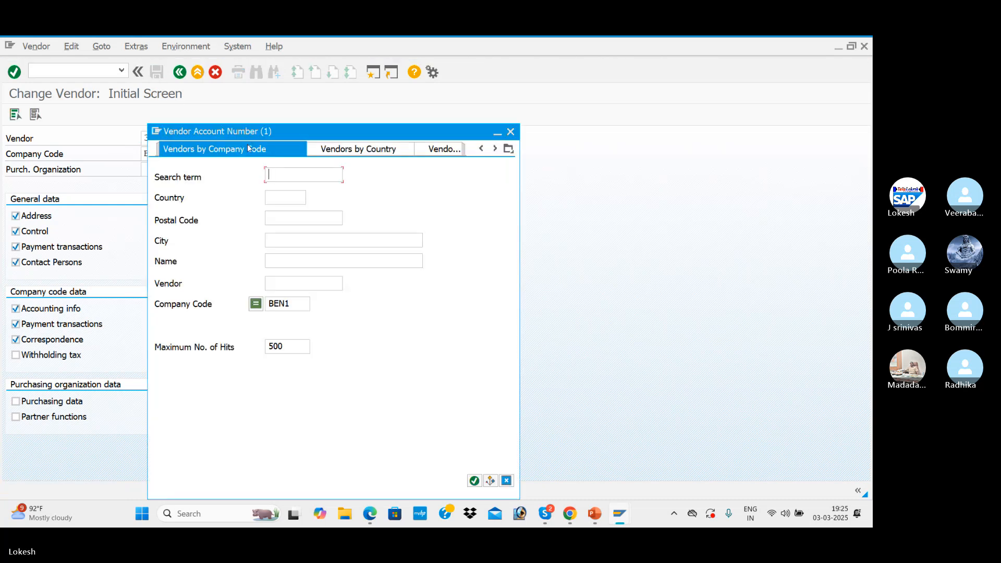
key(Return)
double_click(271, 157)
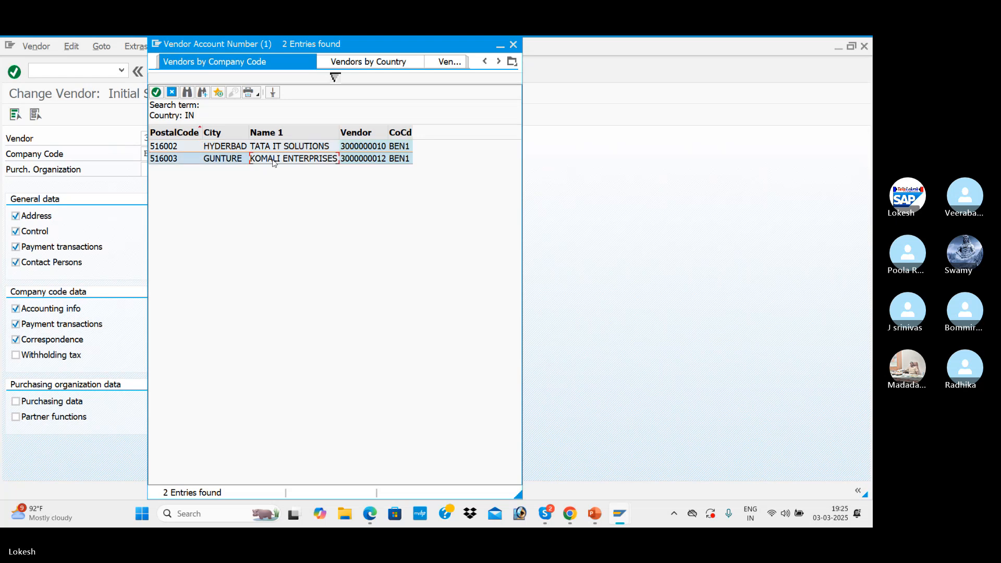
key(Return)
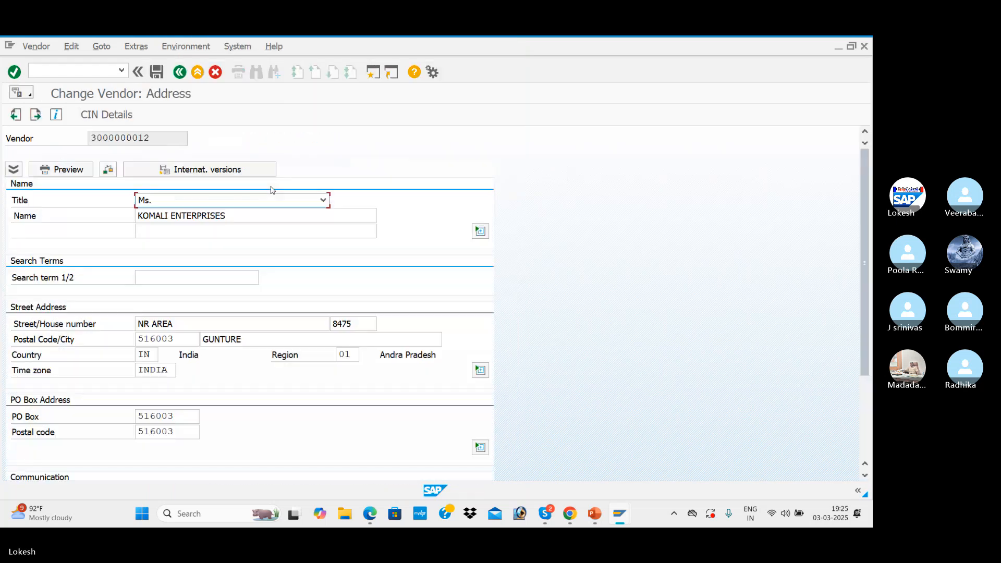
Set payment methods to 3 in the accounting payment transactions of KOMALI ENTERPRISES and save the vendor
key(Return)
key(Return)
key(Return)
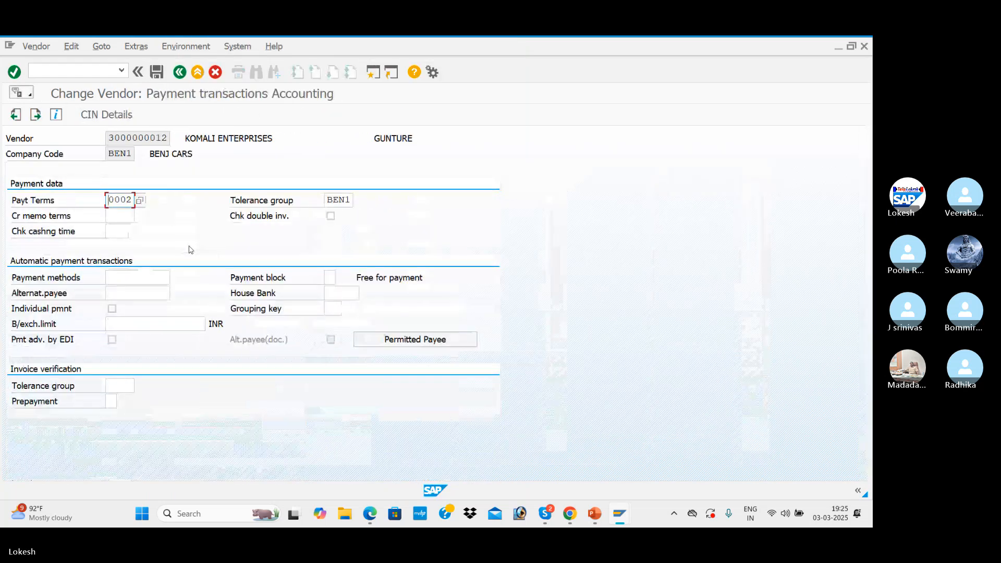
click(144, 277)
click(127, 294)
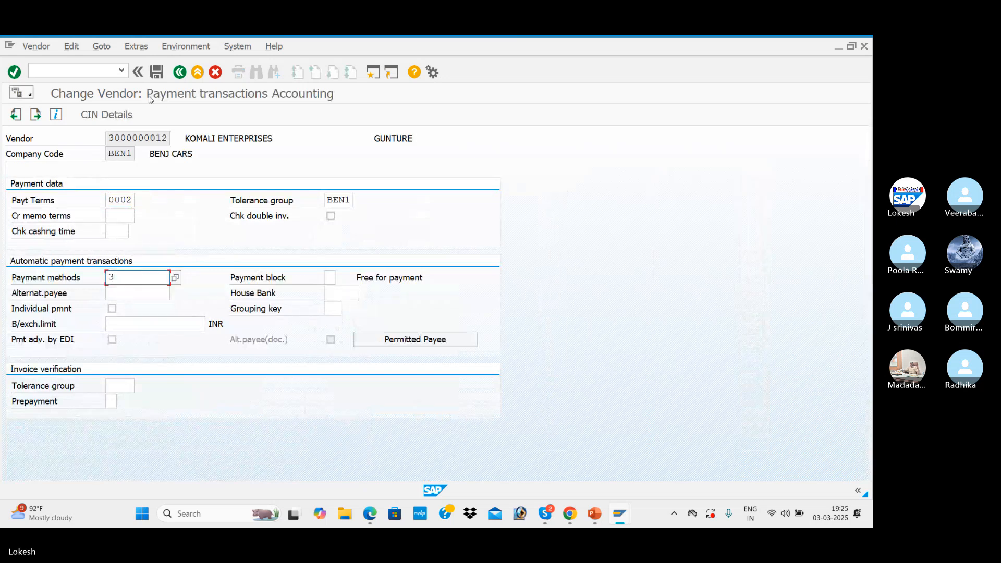
click(158, 75)
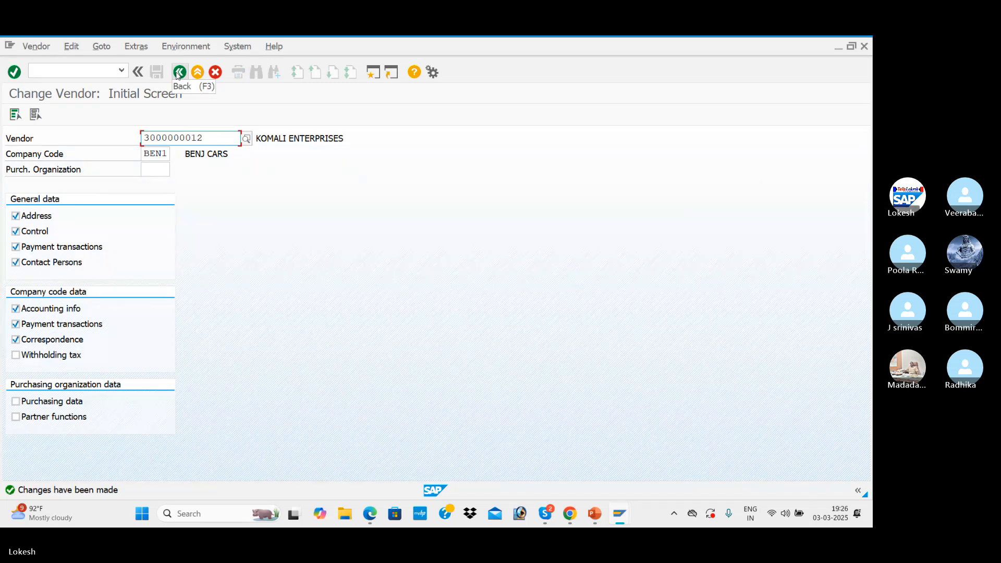
Open the document types overview with transaction OBA7 and position the list at document type ZP
click(32, 71)
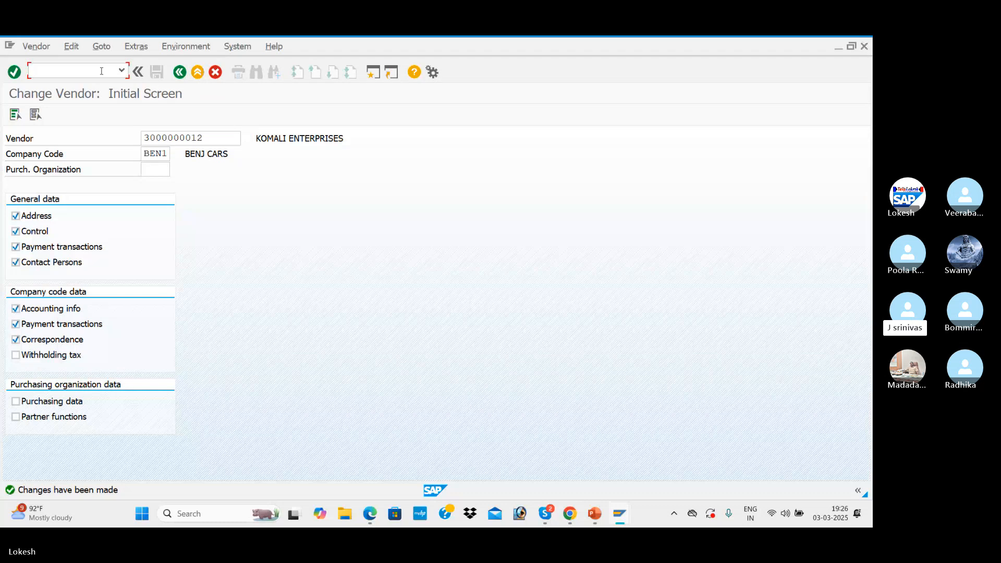
text(/NOBA7)
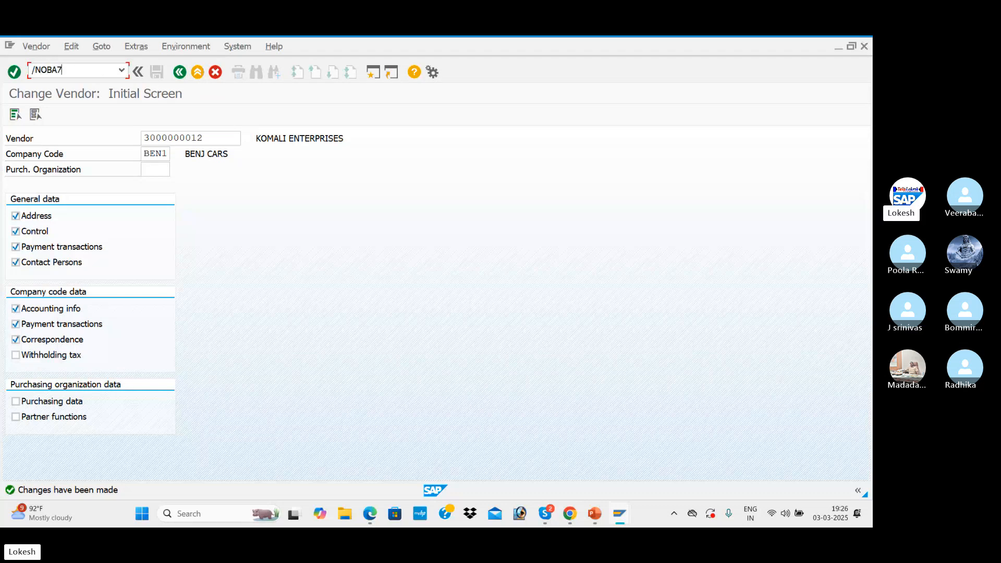
key(Return)
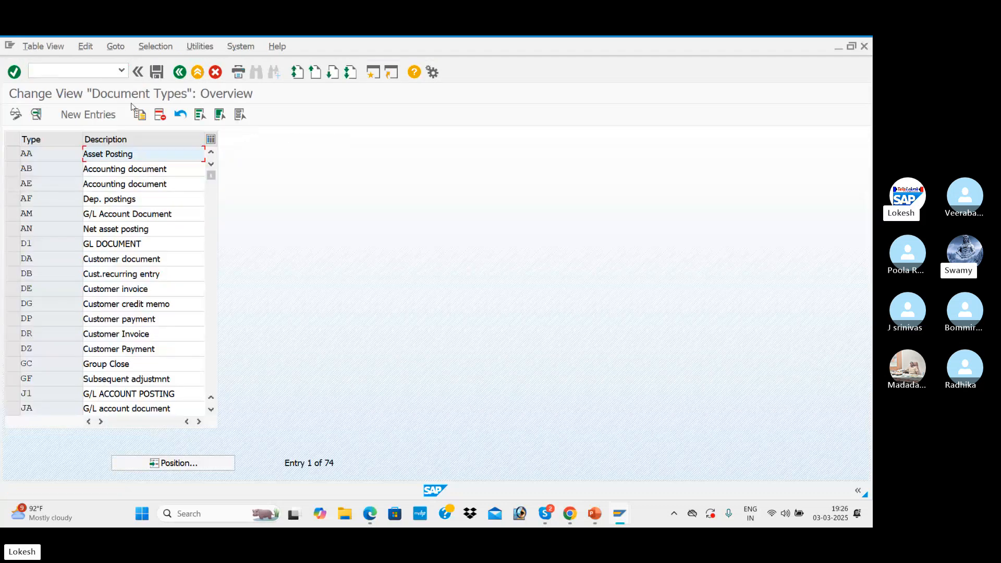
click(195, 465)
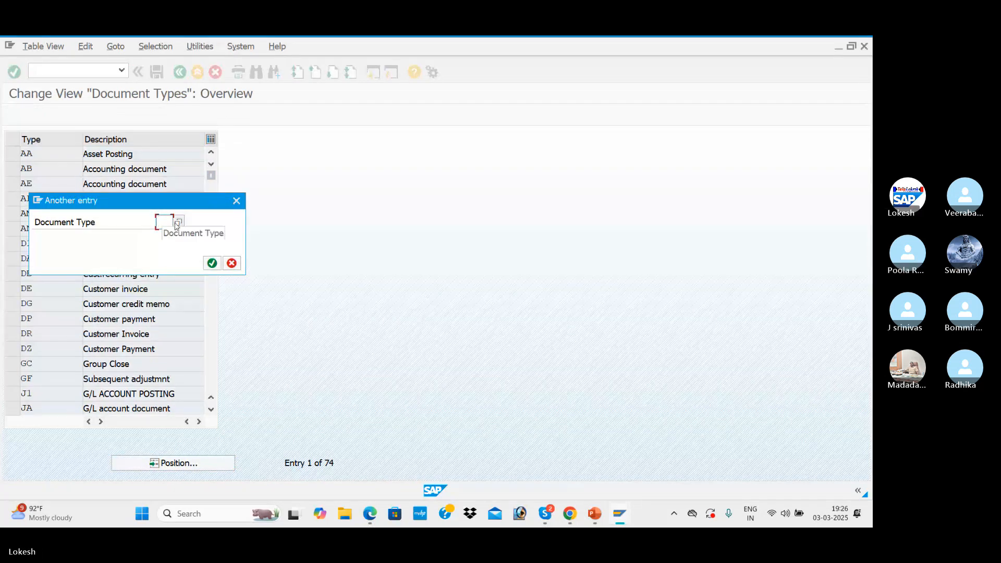
text(ZP)
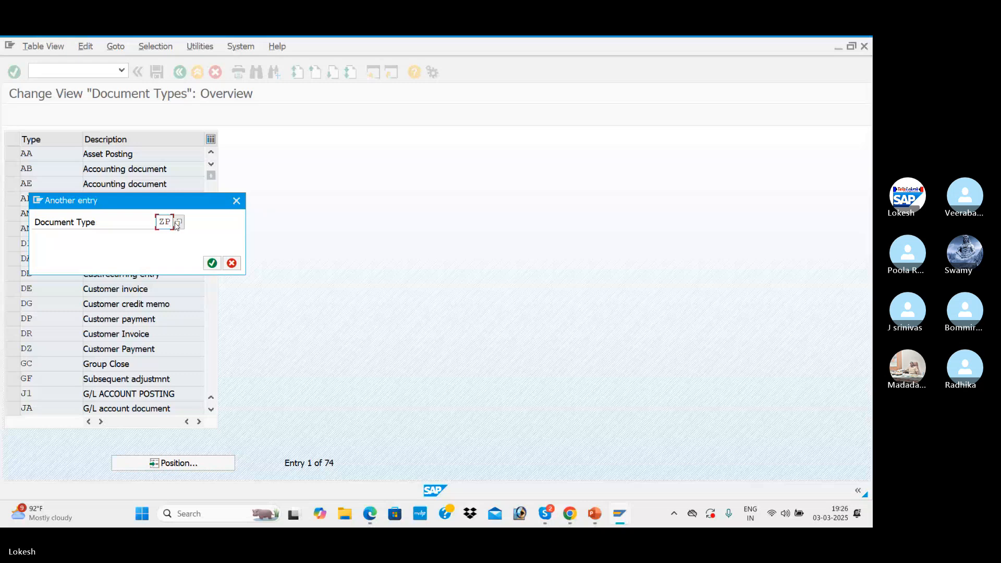
key(Return)
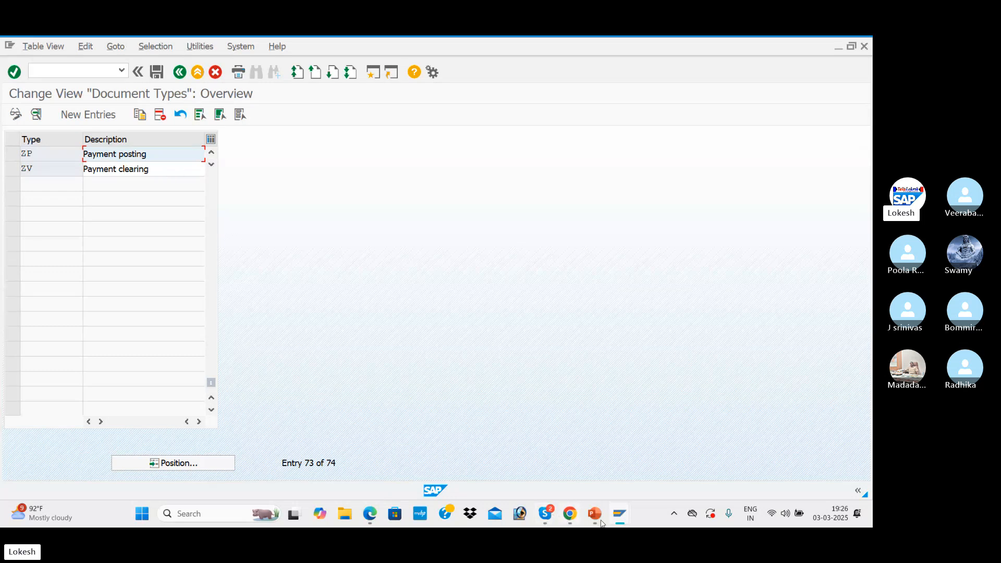
Switch to the APP presentation in PowerPoint, review the paying company codes item on the APP-Configuration slide, and return to SAP
mouse_move(600, 522)
click(615, 451)
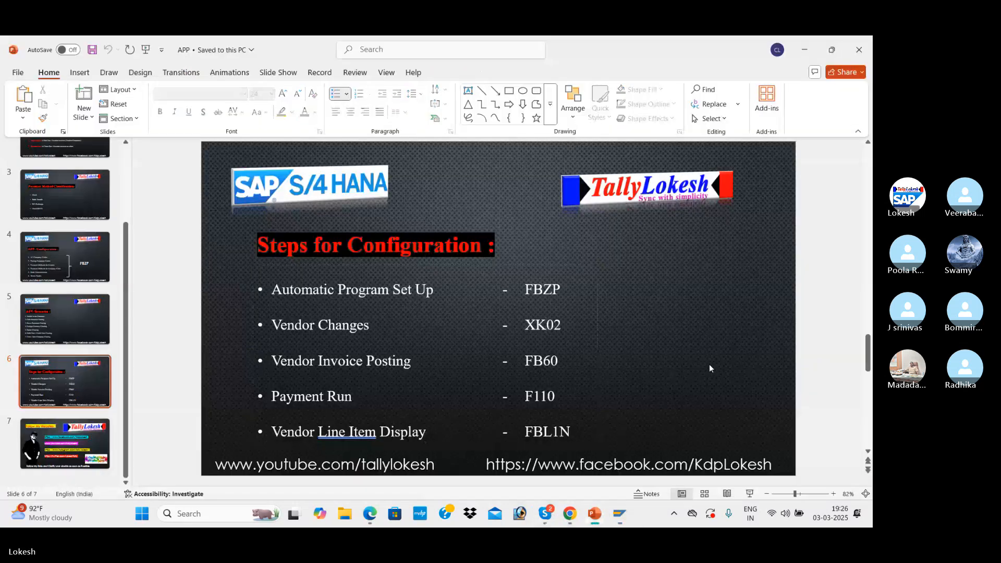
scroll(710, 364, up, 1)
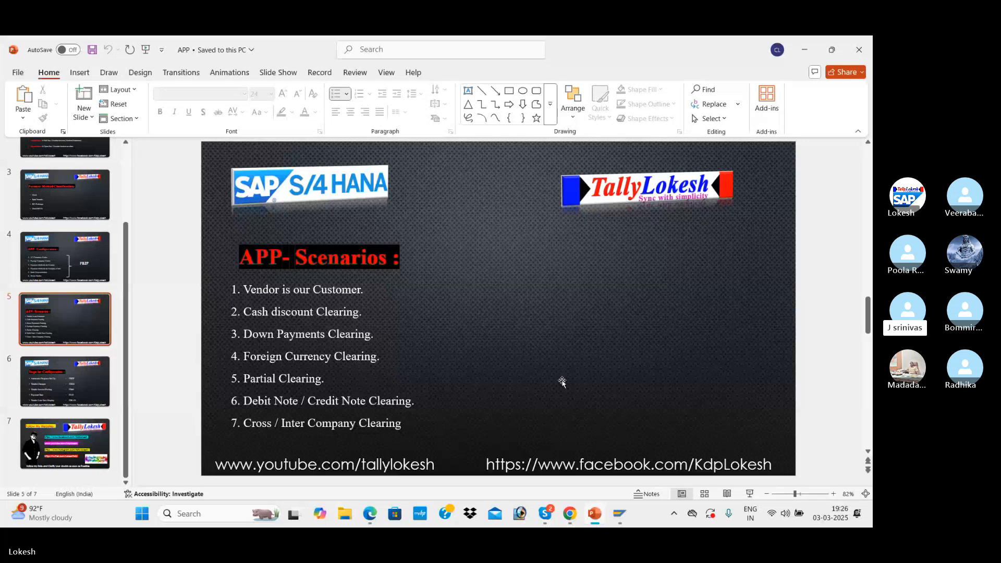
scroll(562, 382, up, 1)
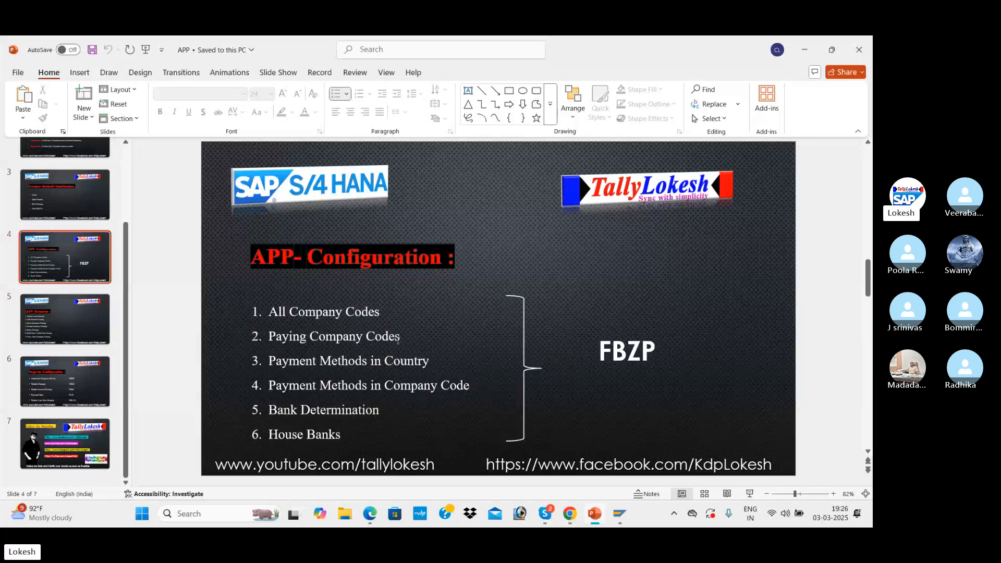
drag(402, 341, 269, 338)
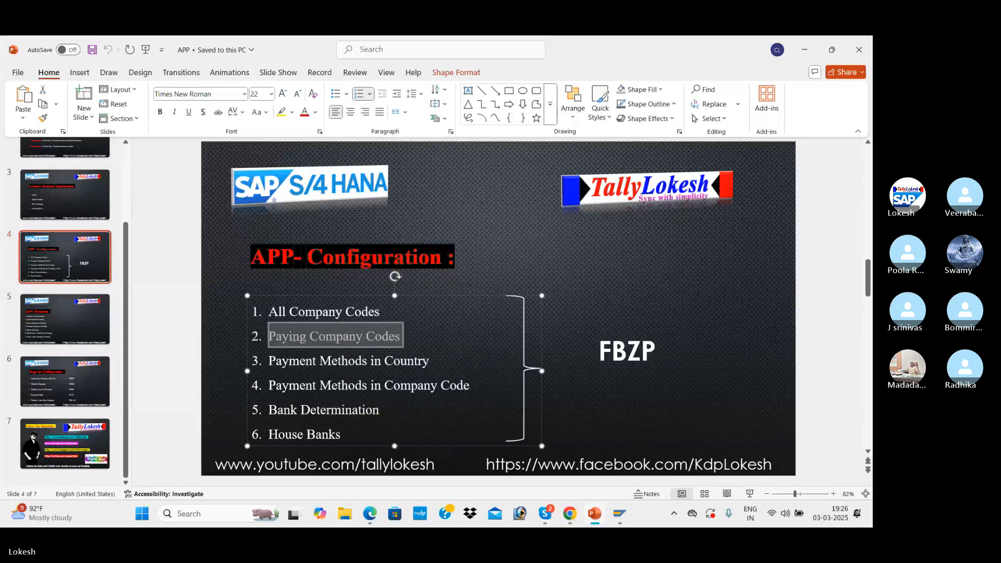
click(655, 297)
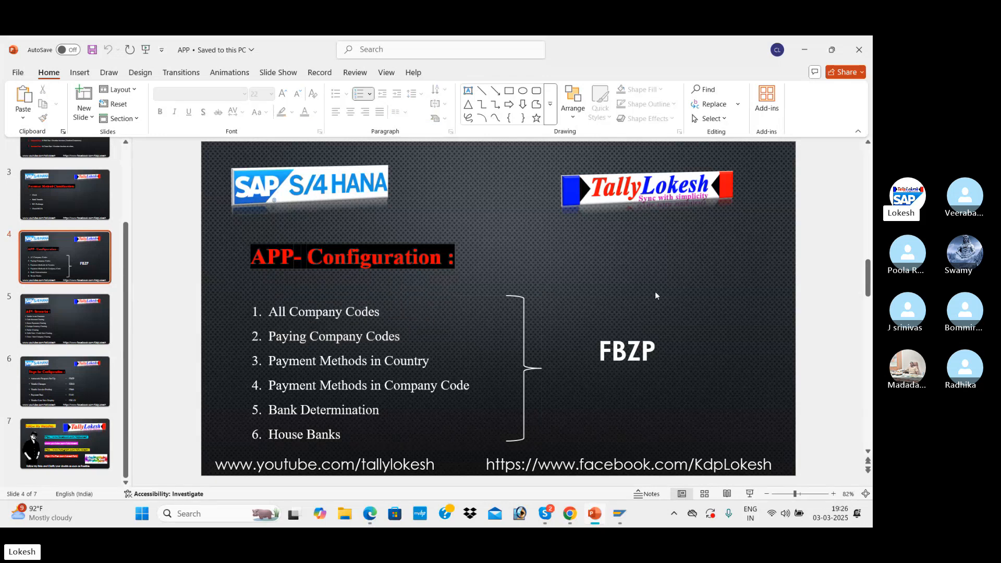
key(alt+Tab)
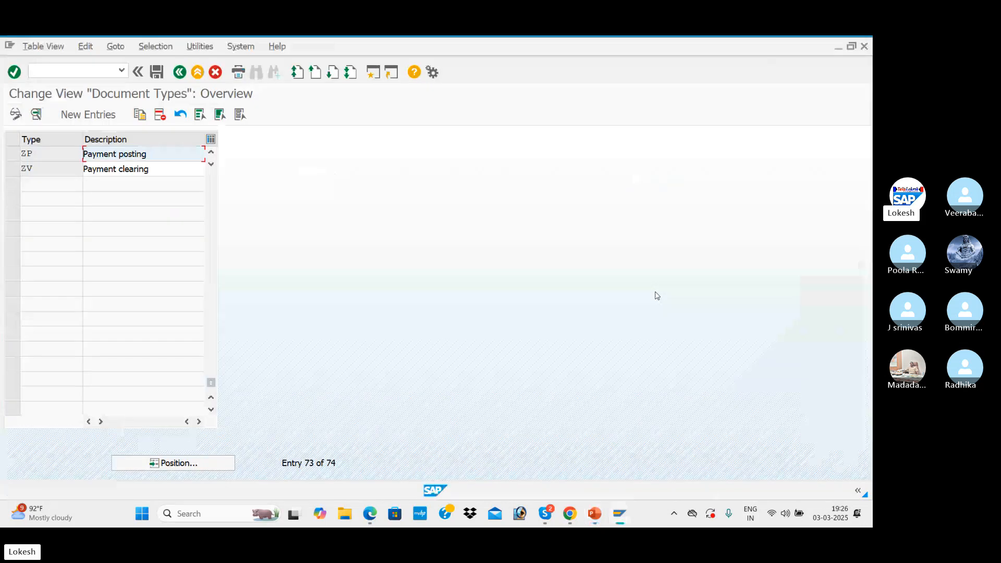
Open the details of document type ZP and go to its number range intervals for company code BEN1 in change mode
double_click(176, 156)
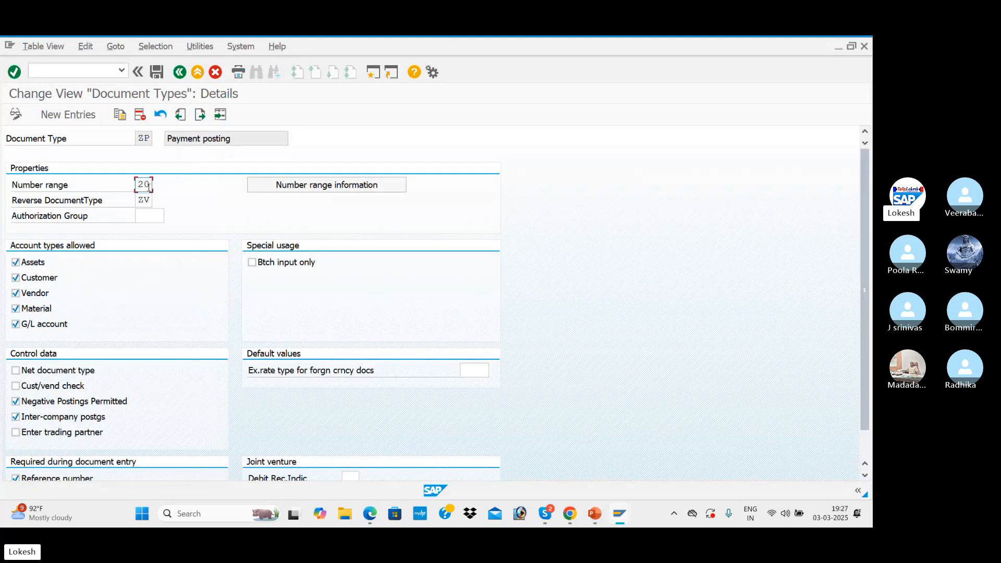
click(310, 185)
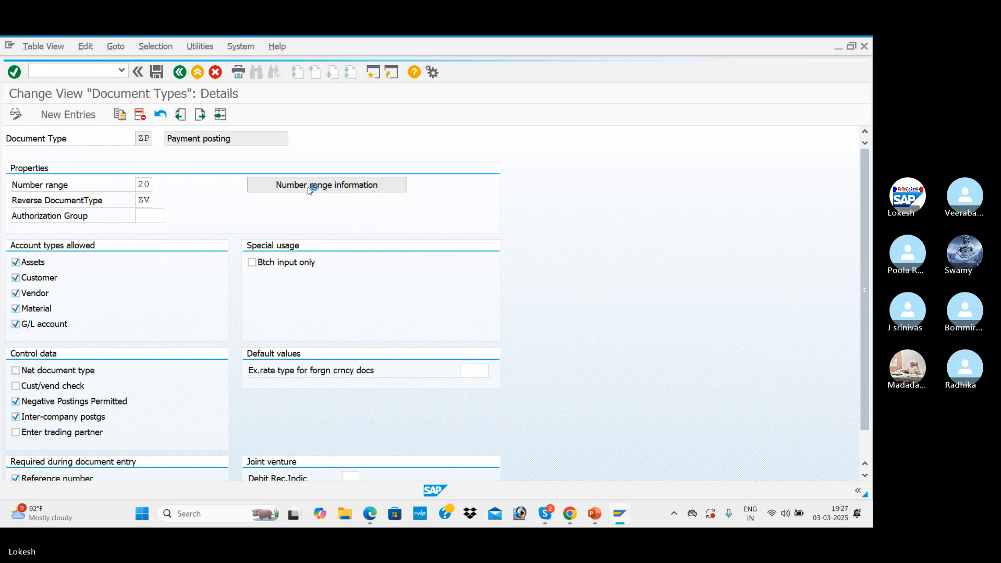
key(space)
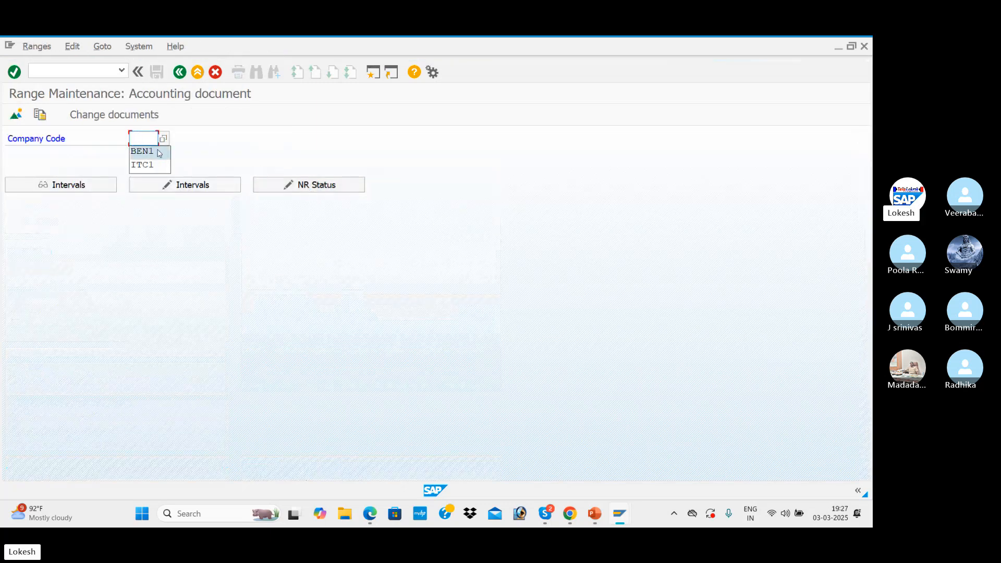
click(158, 152)
click(174, 185)
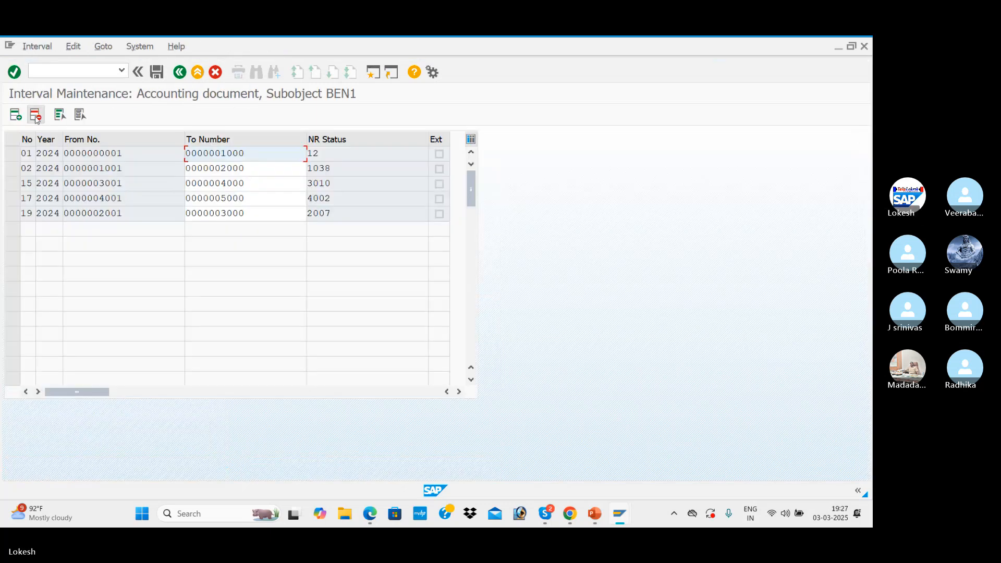
Add number range interval 20 for year 2024 from 5001 to 6000, save it, and return to the document types overview
click(16, 117)
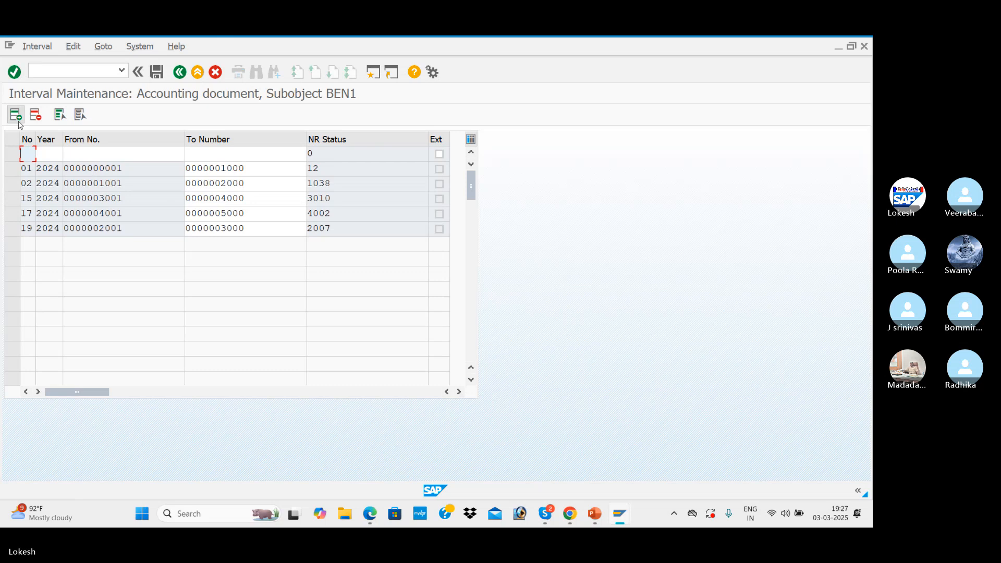
text(202024)
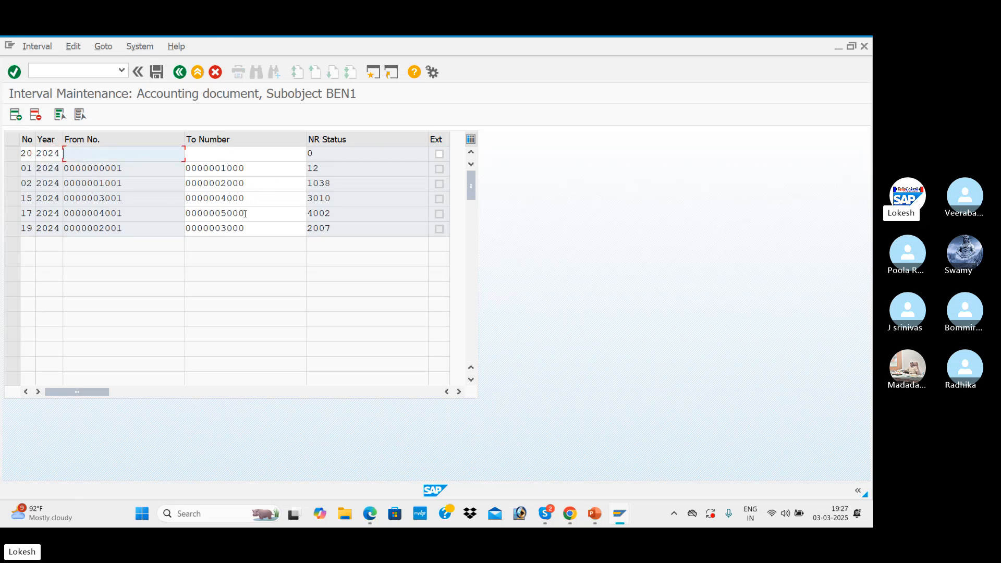
text(5001)
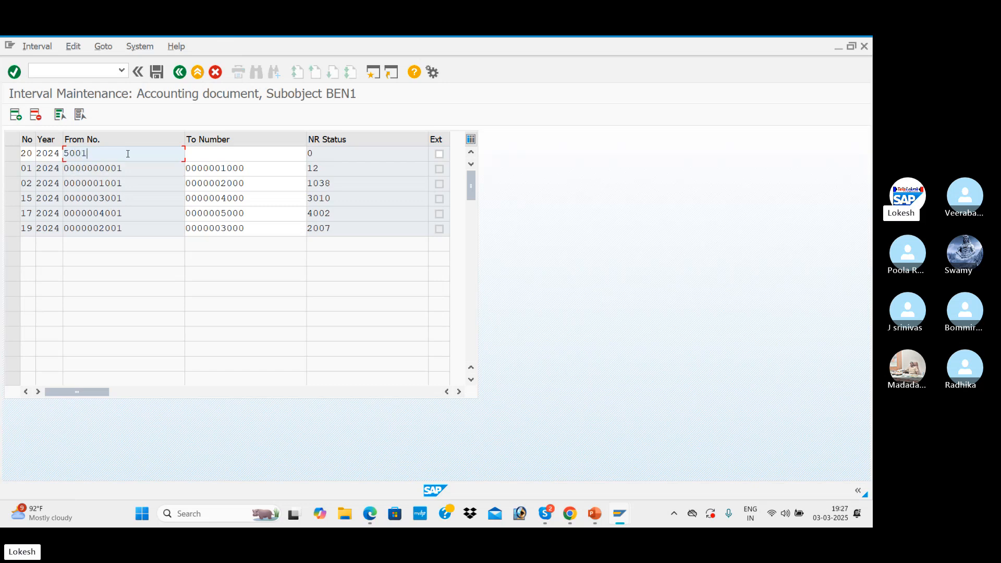
click(209, 157)
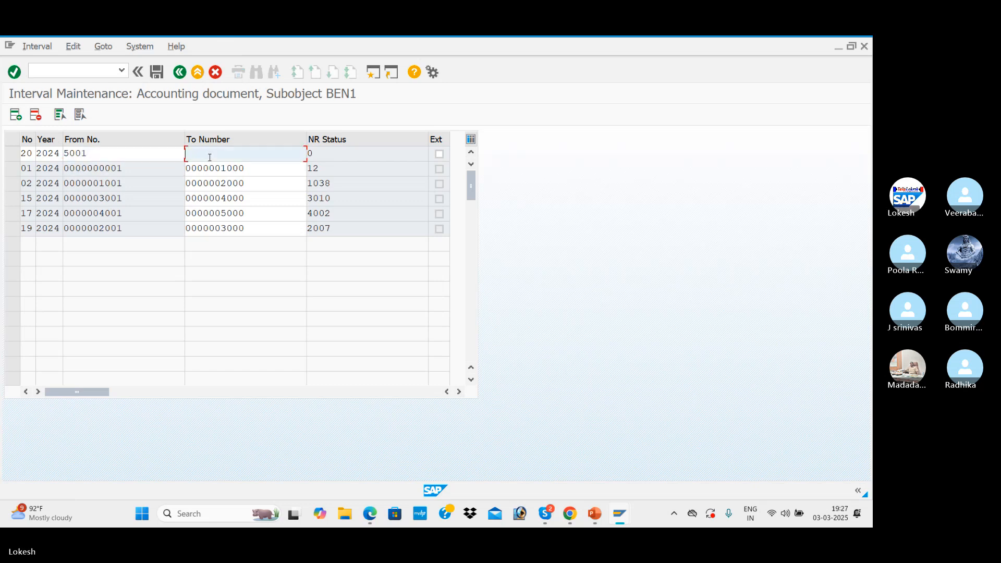
text(60)
click(222, 171)
key(Return)
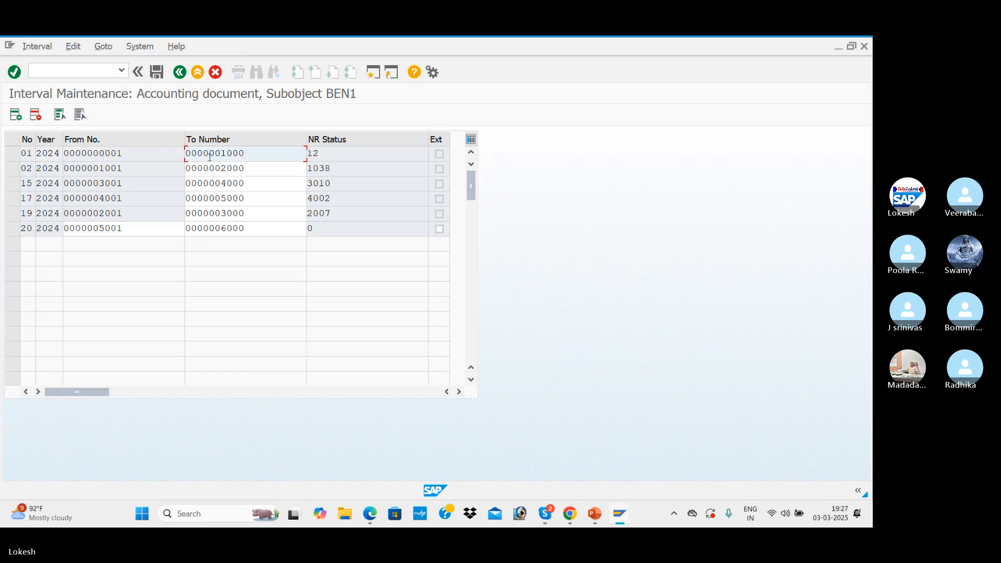
click(156, 72)
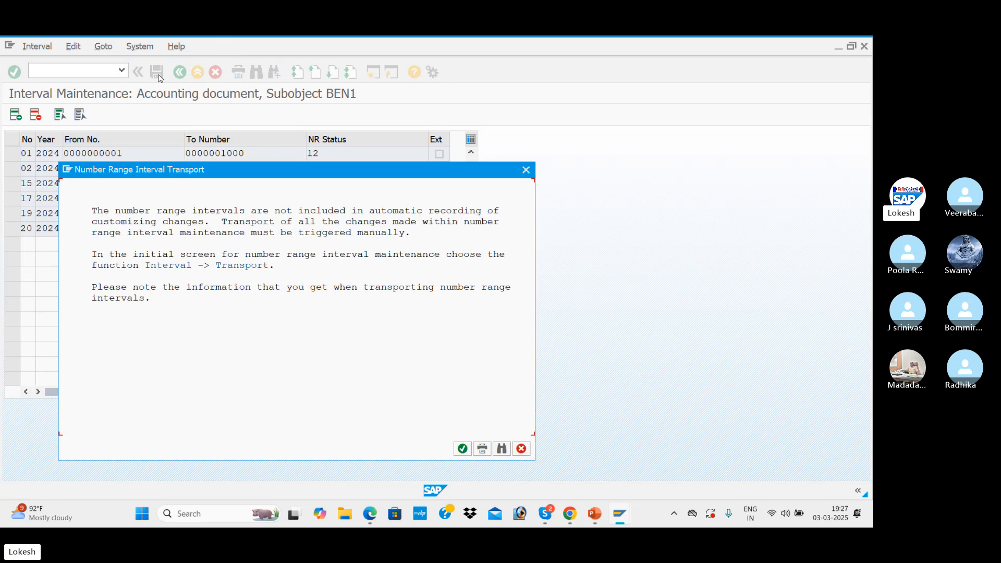
click(462, 448)
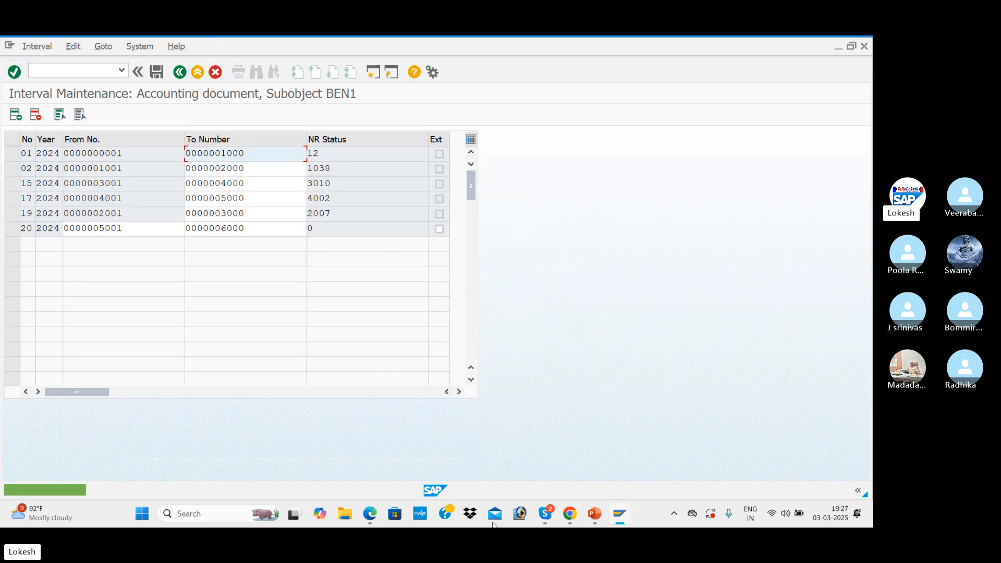
click(180, 74)
click(180, 72)
click(180, 72)
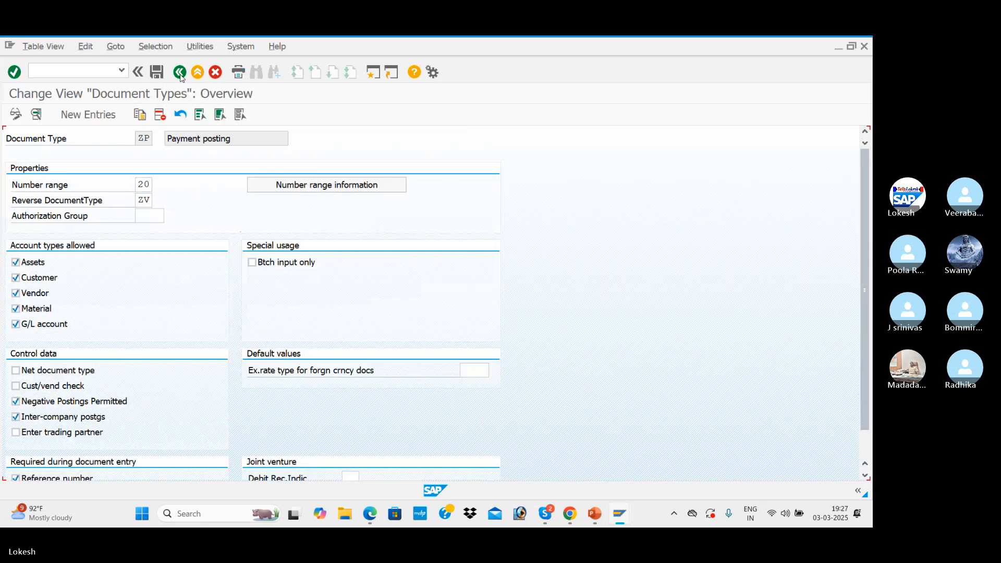
Check the number range and reverse document type of document type ZV, and leave the document types transaction
double_click(172, 169)
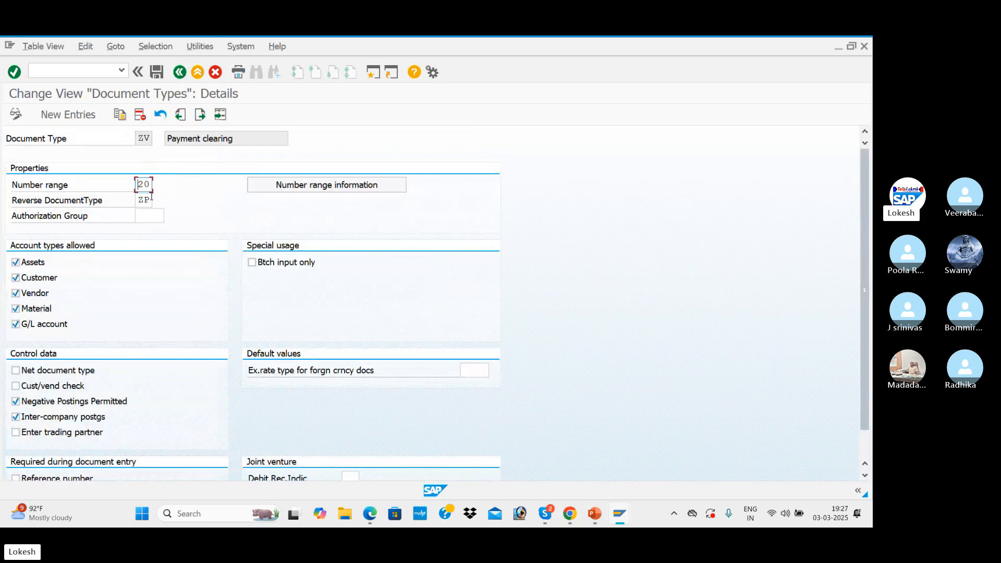
click(180, 73)
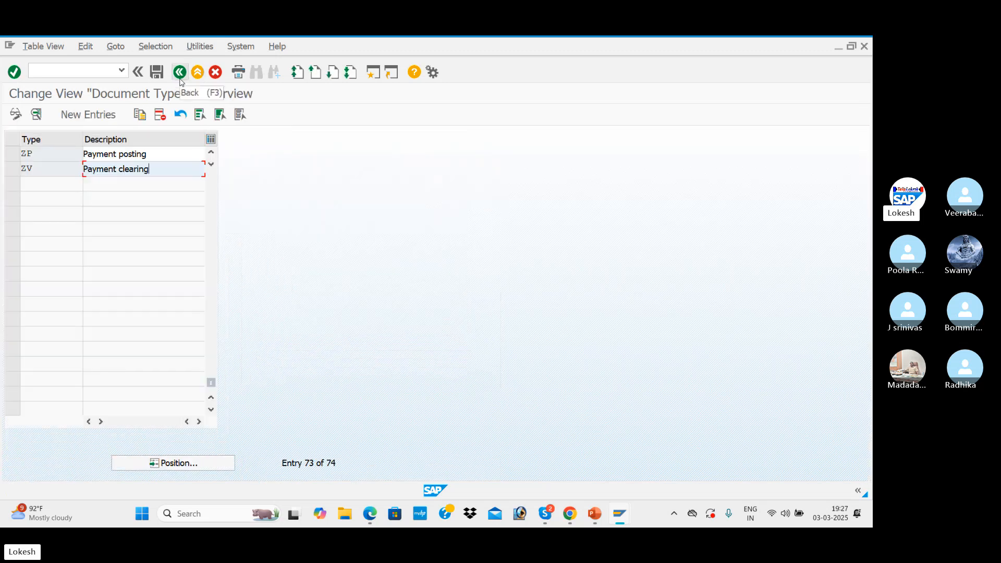
click(180, 73)
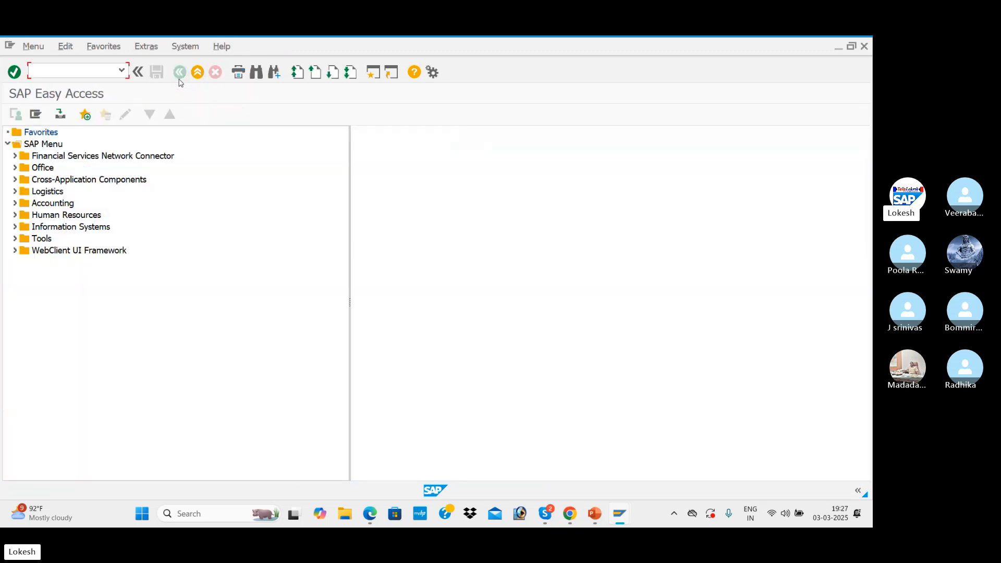
Switch to the APP presentation in PowerPoint and look up the transaction for vendor invoice posting on the Steps for Configuration slide
key(alt+Tab)
key(alt+Tab)
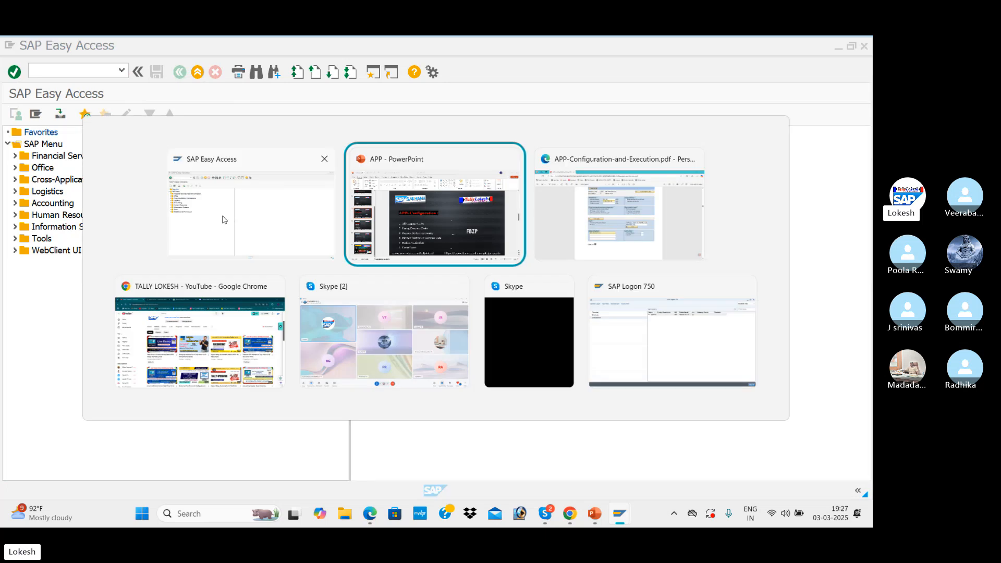
key(alt+Tab)
key(alt+Tab)
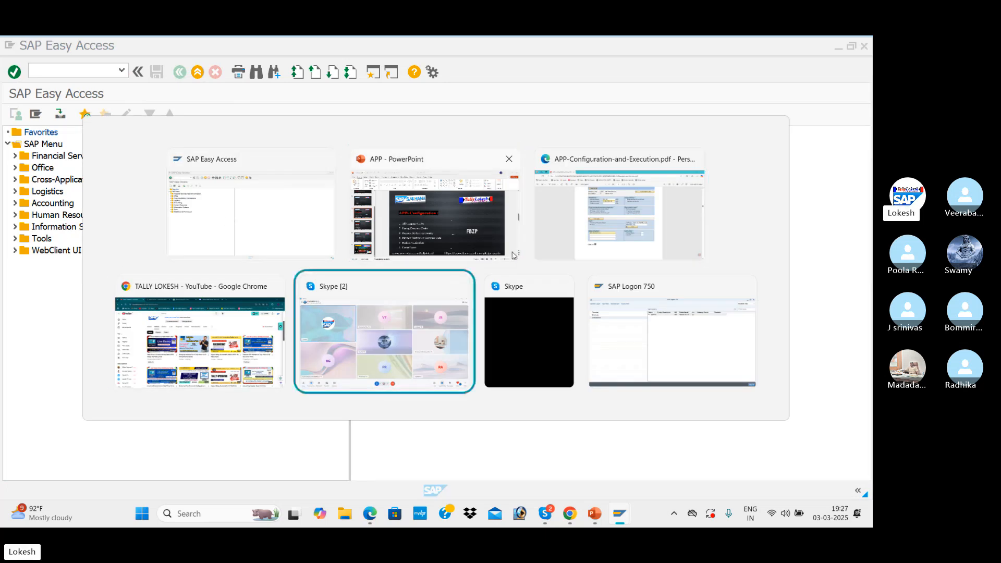
key(alt+Tab)
key(alt+Tab)
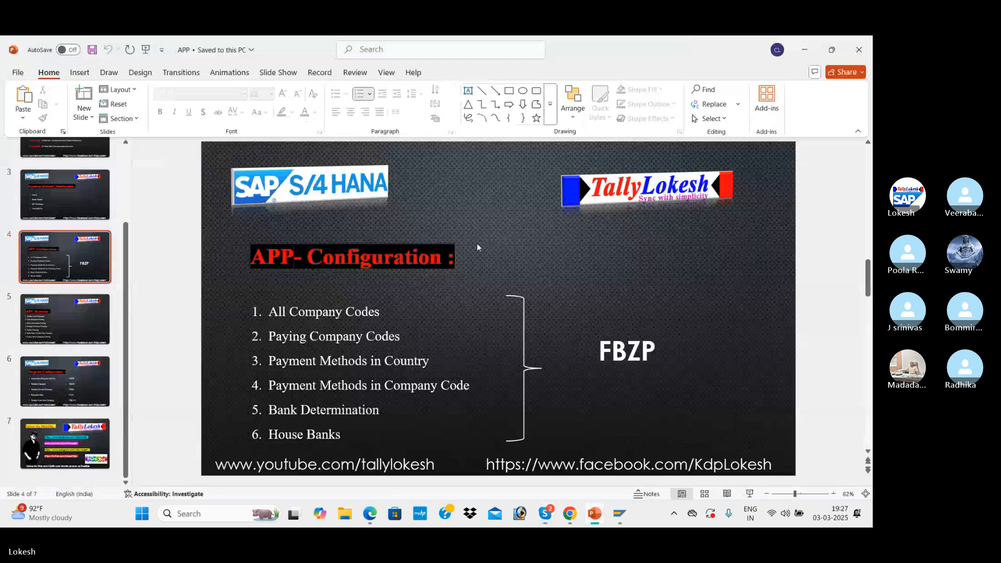
scroll(520, 322, down, 1)
scroll(386, 320, down, 1)
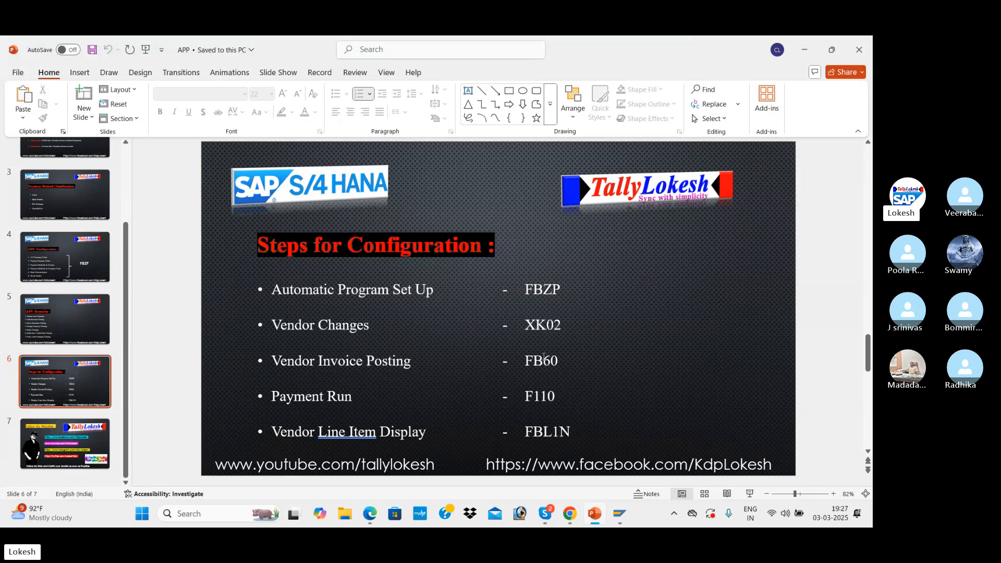
Switch to SAP Easy Access and start the vendor invoice transaction FB60
key(alt+Tab)
key(alt+Tab)
key(alt+Tab)
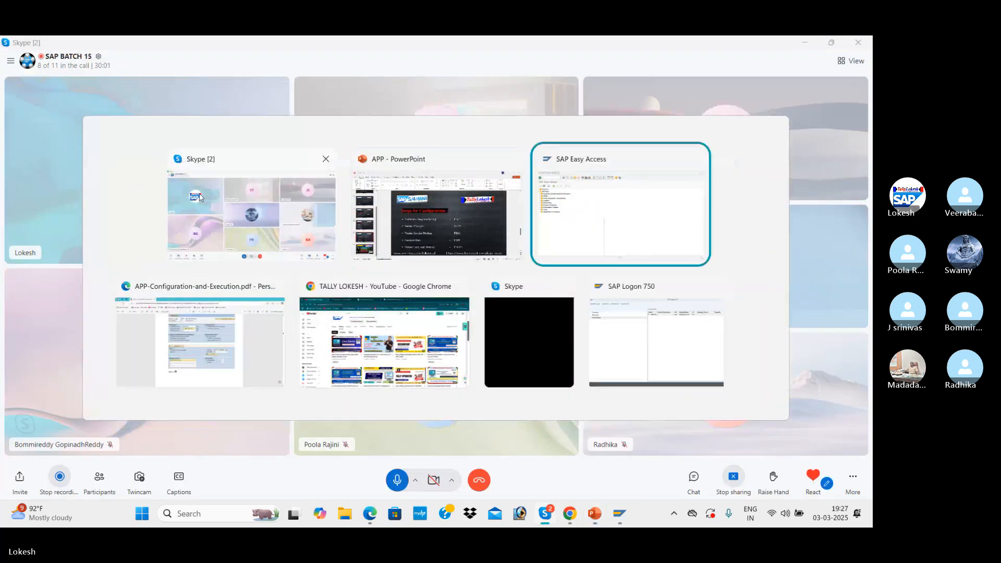
text(FB)
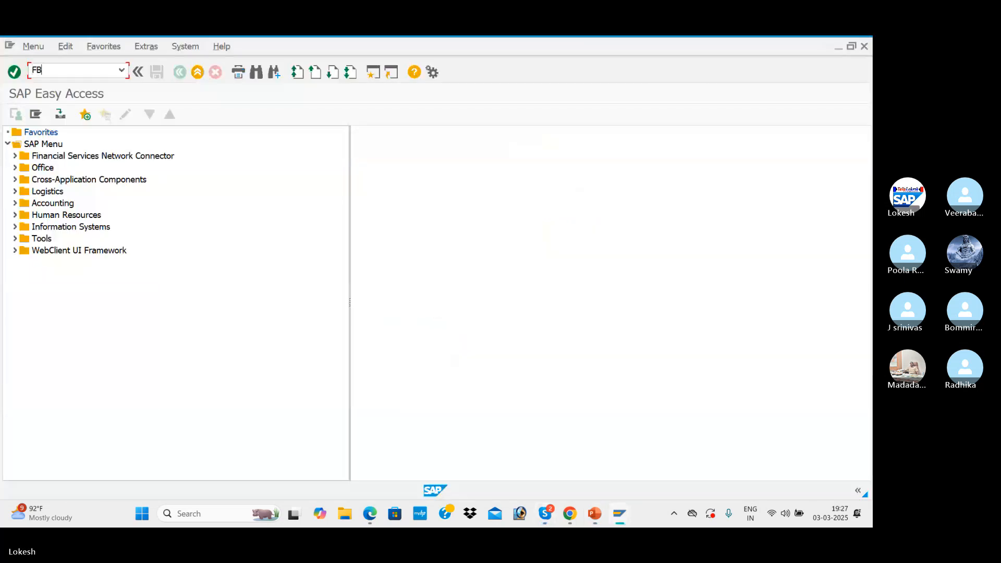
text(60)
key(Return)
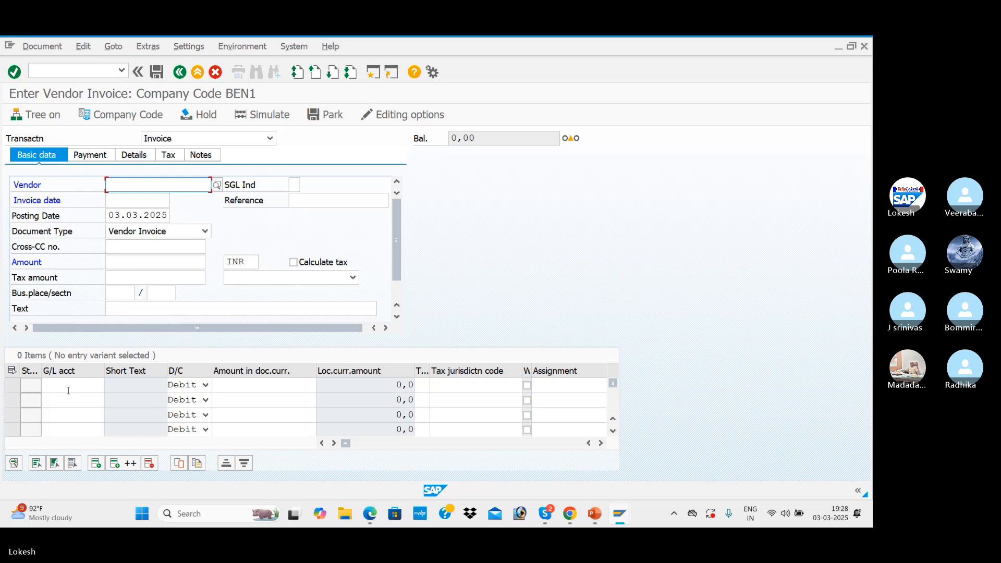
Select TATA IT SOLUTIONS as the vendor through the BEN1 vendor search and set the invoice date to 03.03.2025
click(217, 188)
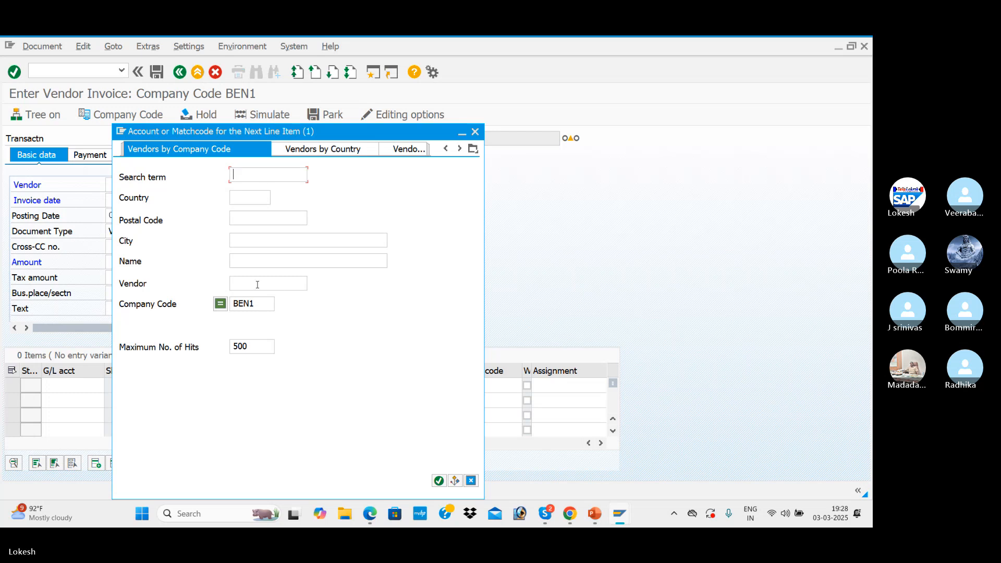
key(Return)
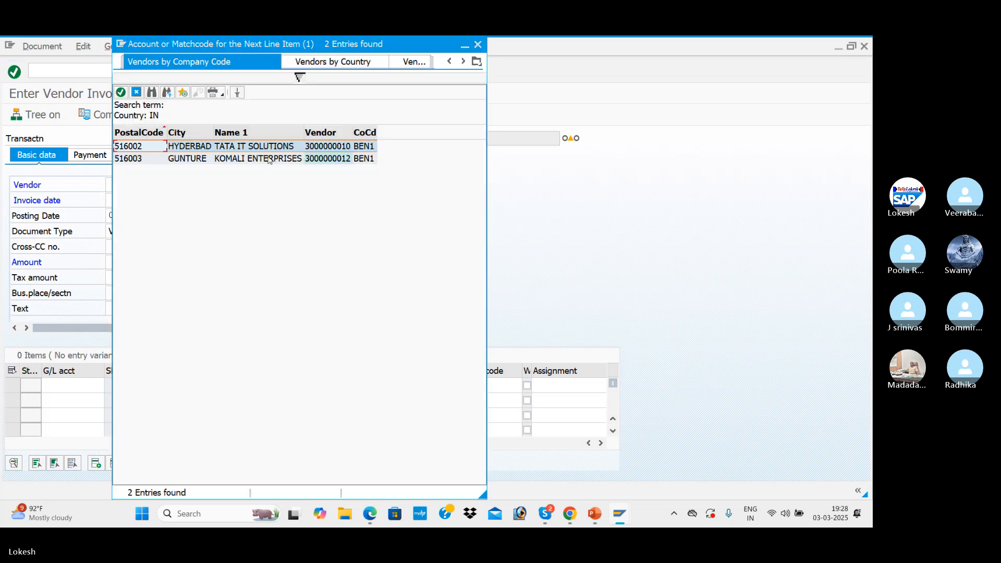
double_click(277, 149)
click(154, 203)
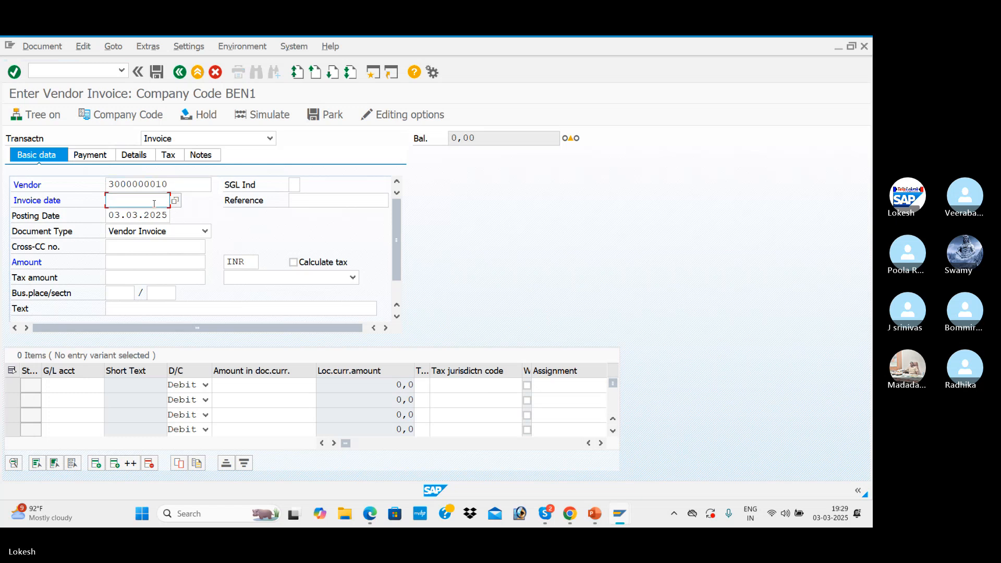
text(03.03.2025)
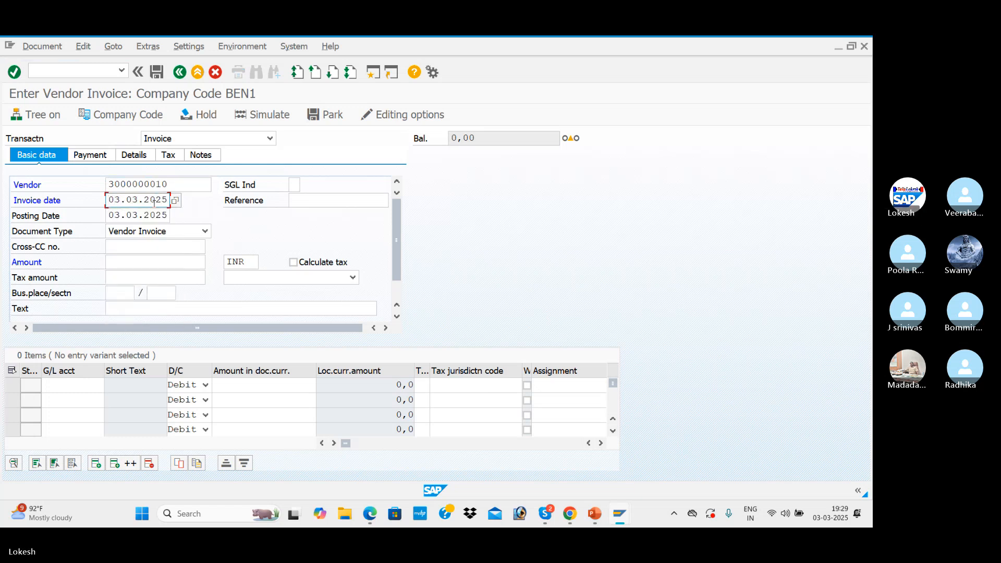
key(Tab)
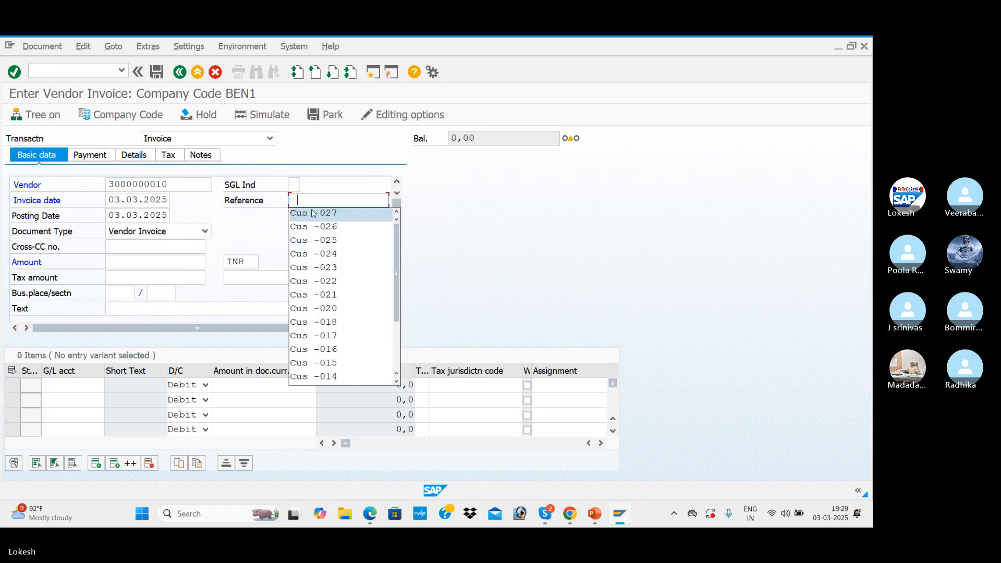
Give the invoice reference 001, an amount of 30000 INR and the text VENDOR INVOICE
key(BackSpace)
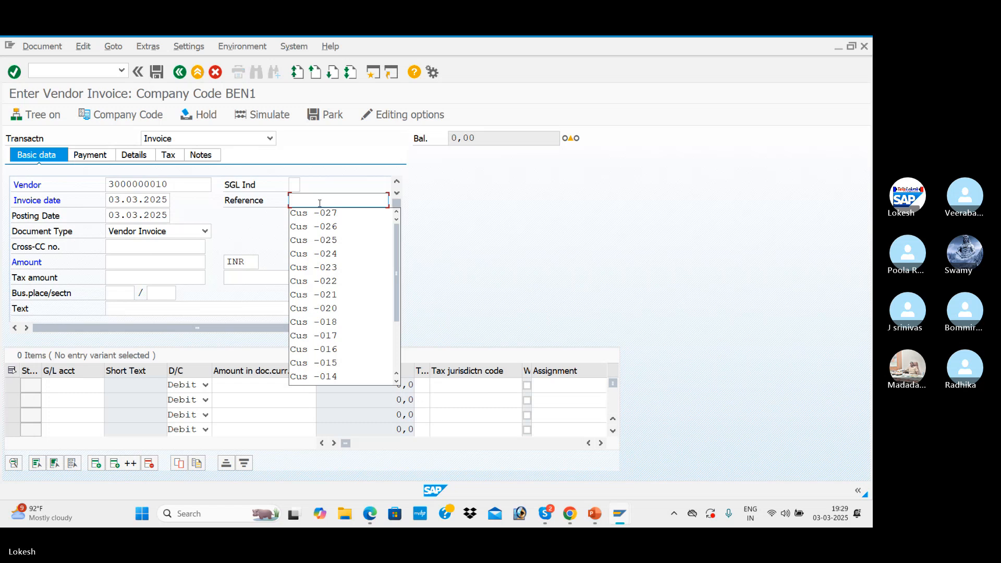
text(001)
key(Tab)
key(Tab)
key(Tab)
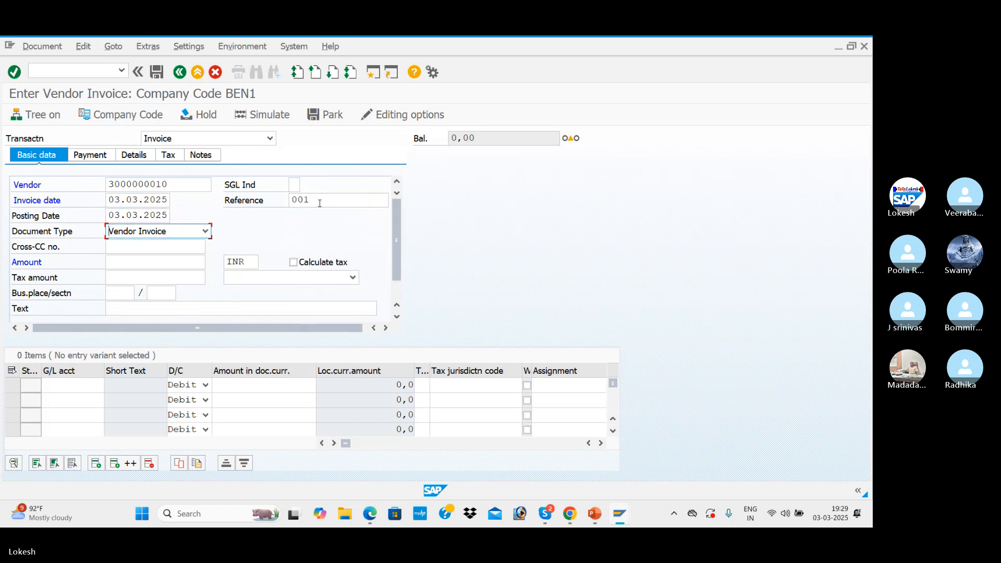
click(162, 262)
text(30000)
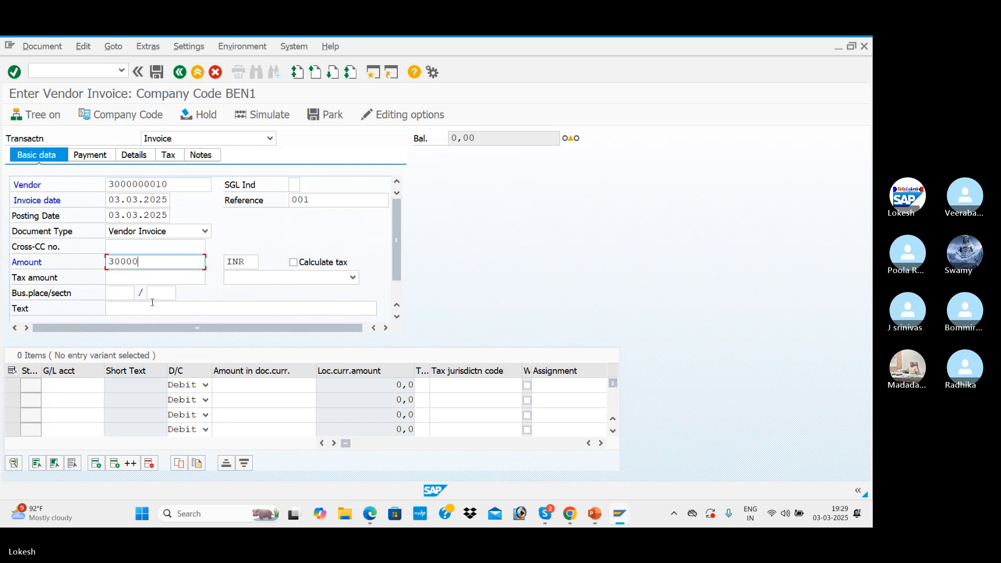
click(146, 310)
click(141, 335)
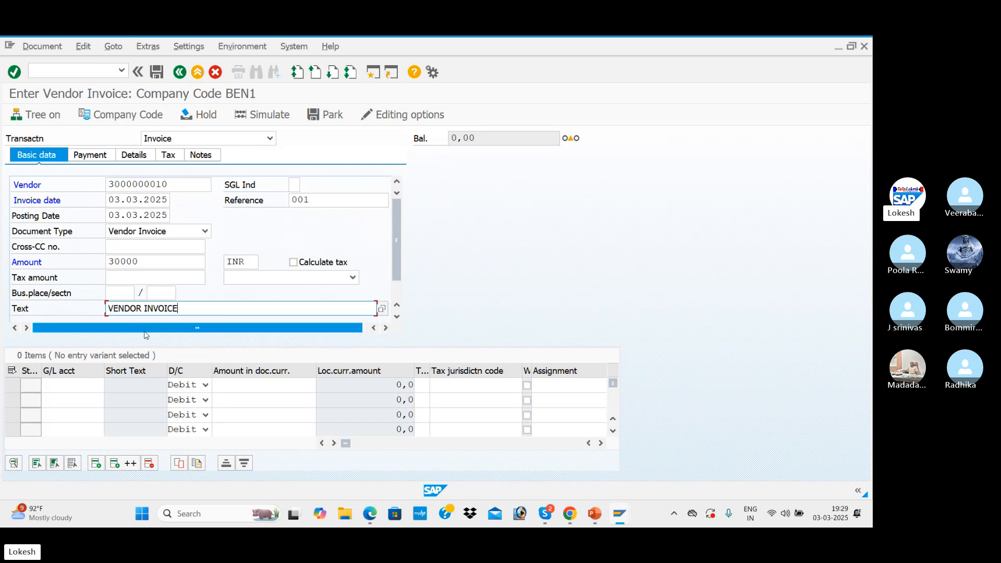
Add a debit line of 30000 to Purchase A/c 400005, and simulate and post the invoice
click(111, 389)
click(109, 386)
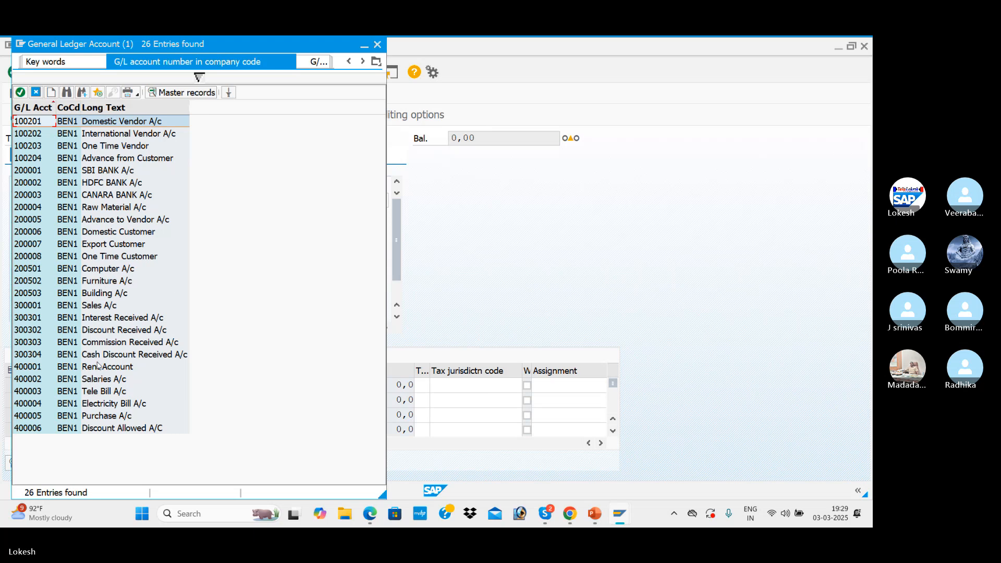
double_click(104, 417)
key(Tab)
key(Tab)
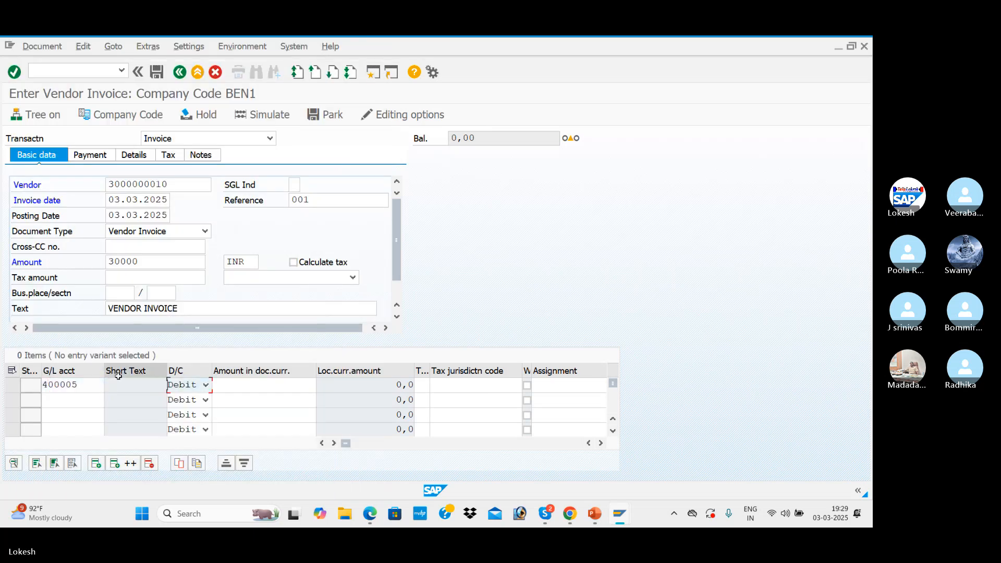
key(Down)
key(Tab)
key(Return)
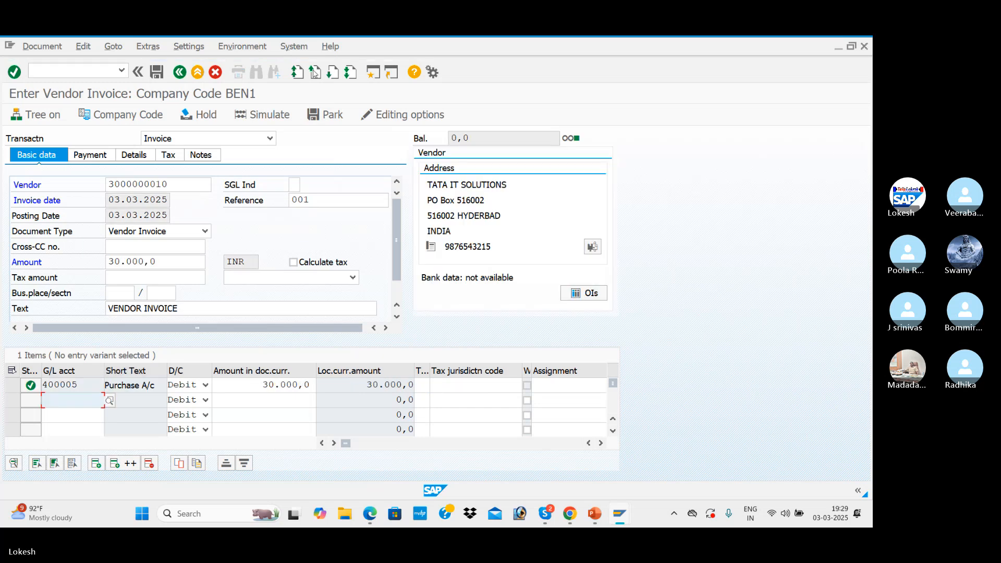
click(273, 116)
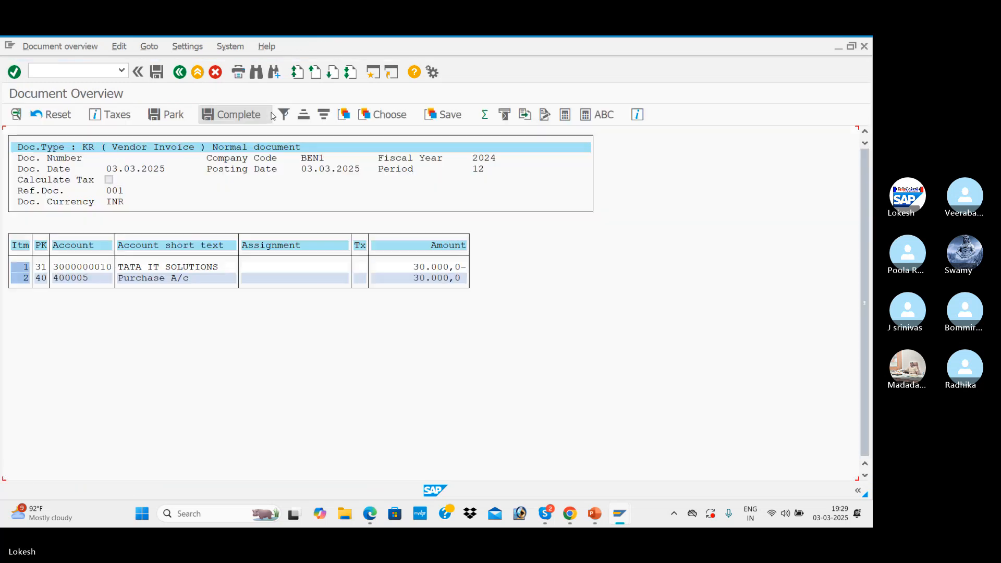
click(157, 72)
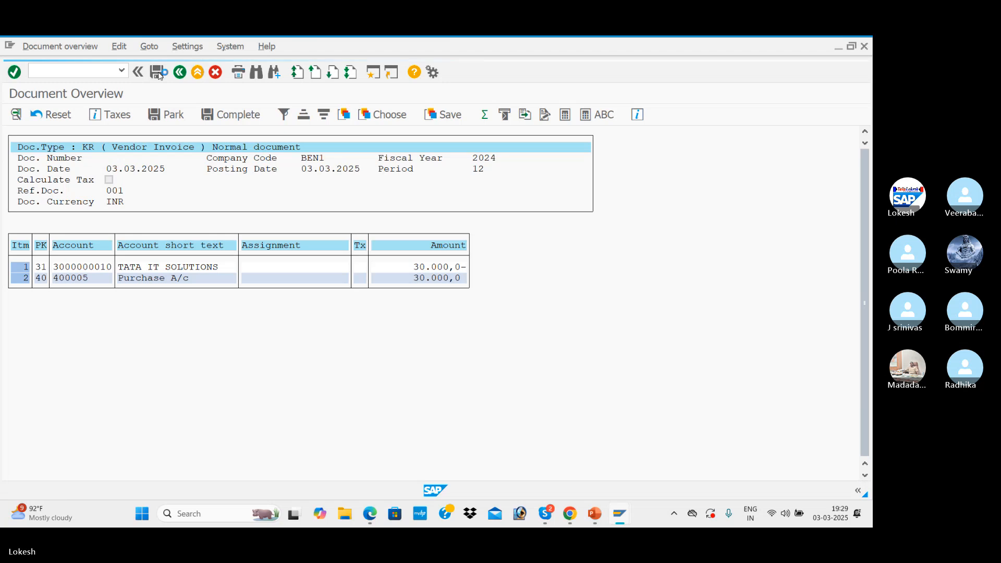
Begin a second invoice for vendor TATA IT SOLUTIONS with invoice date 03.03.2025 and reference 002
click(139, 184)
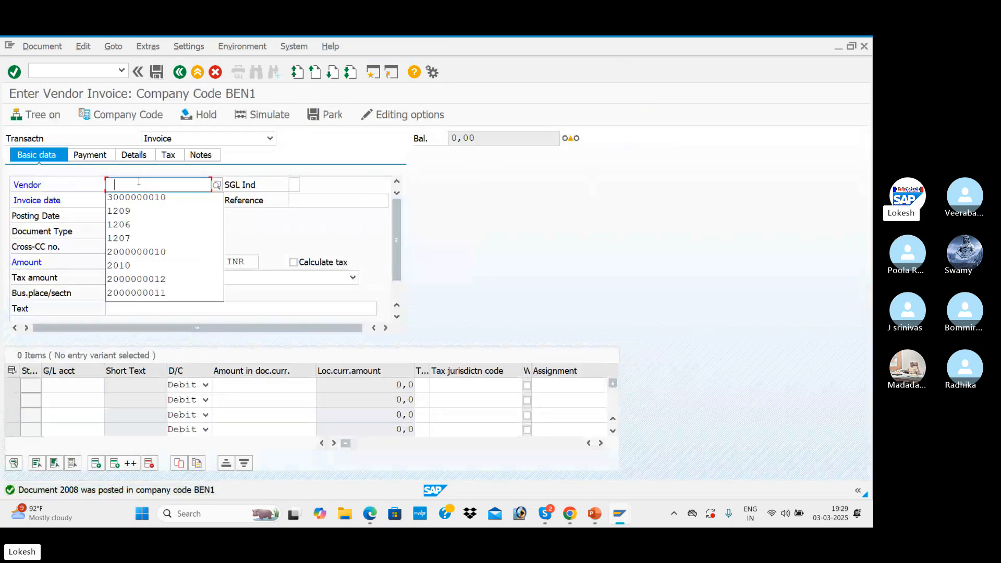
click(142, 198)
click(142, 201)
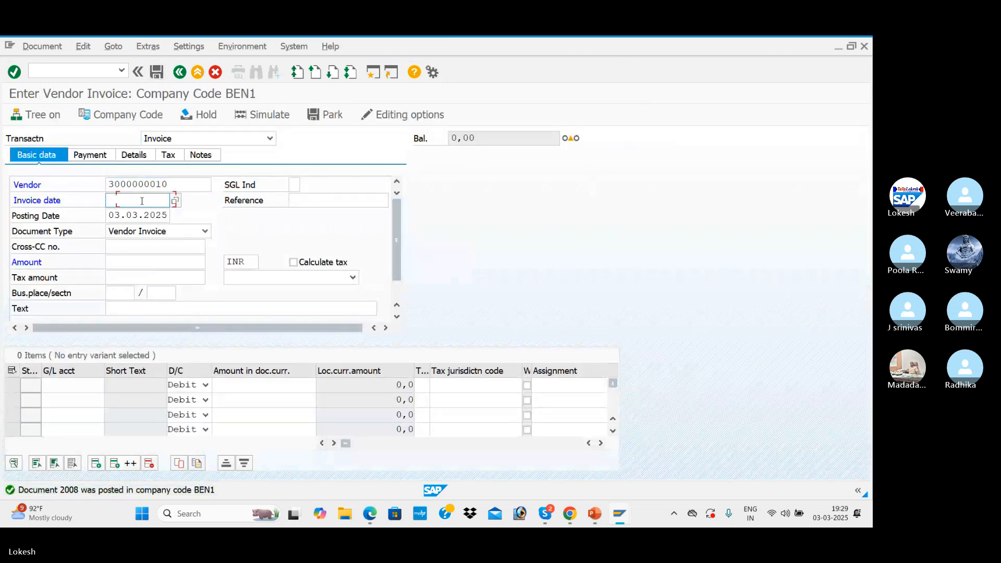
click(151, 213)
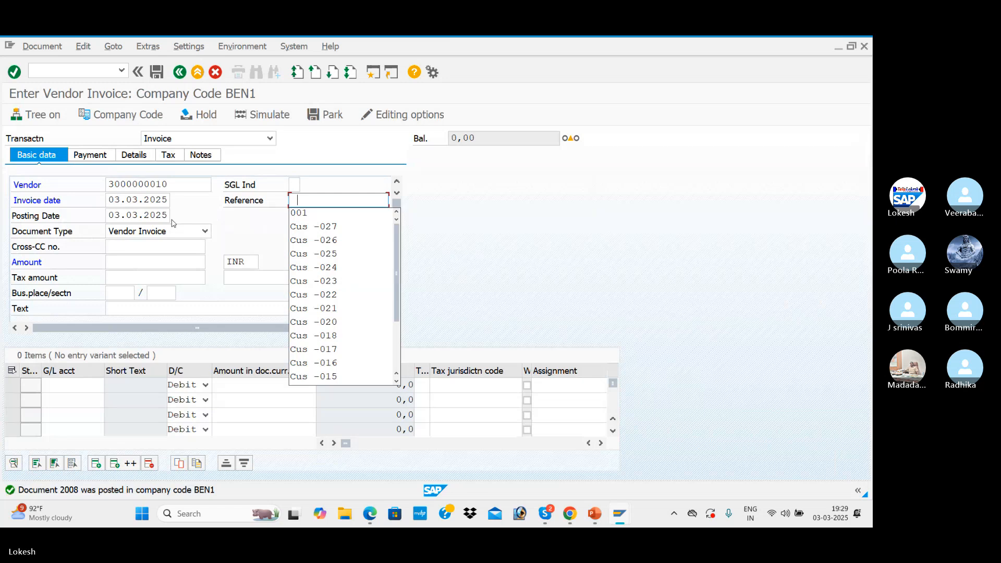
click(313, 214)
key(BackSpace)
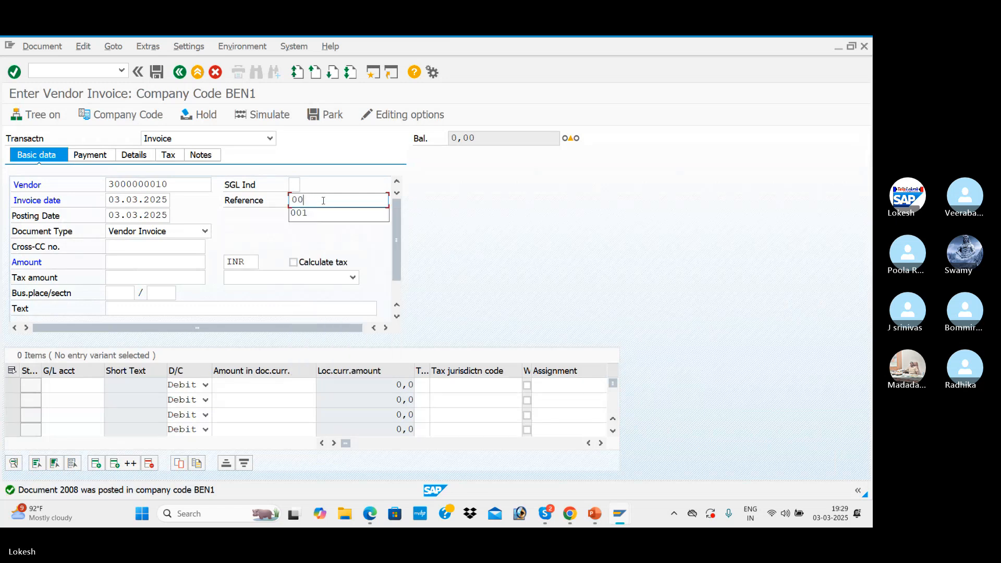
text(2)
Set the second invoice's amount to 50000 INR and its text to VENDOR INVOICE
key(Tab)
key(Tab)
key(Tab)
key(Tab)
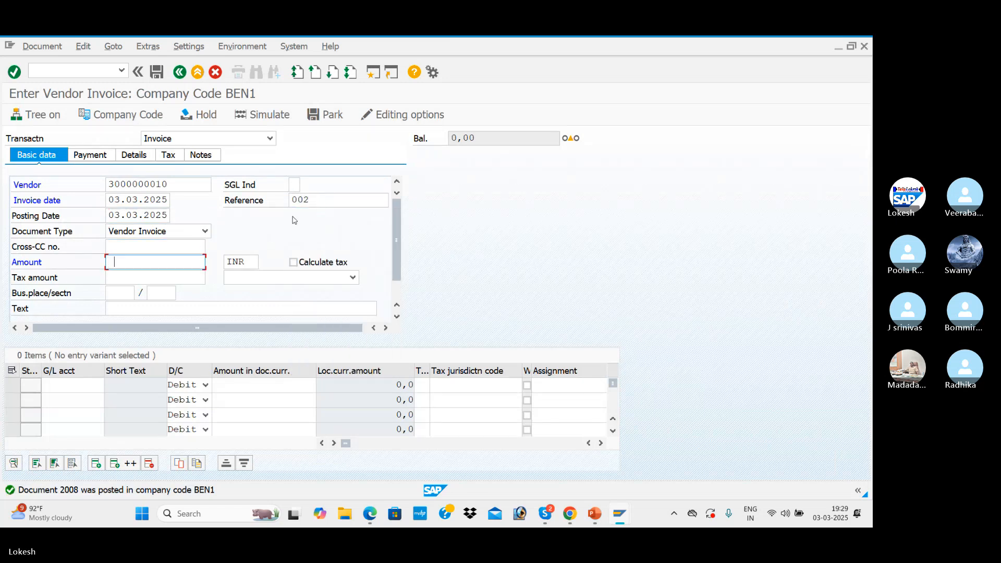
text(50000)
click(146, 308)
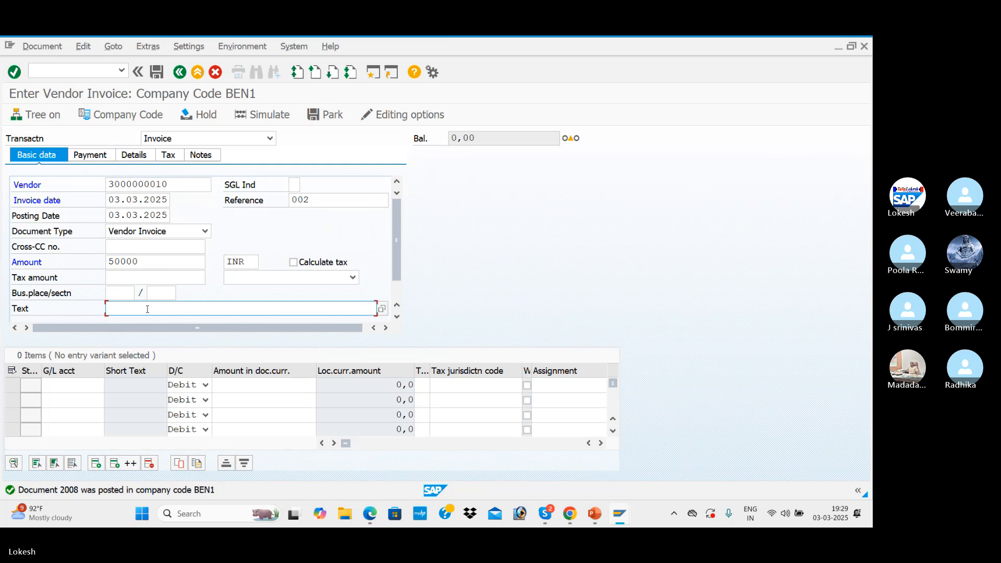
click(151, 318)
Add a debit line of 50000 to G/L account 400005, and simulate and post the second invoice
click(81, 387)
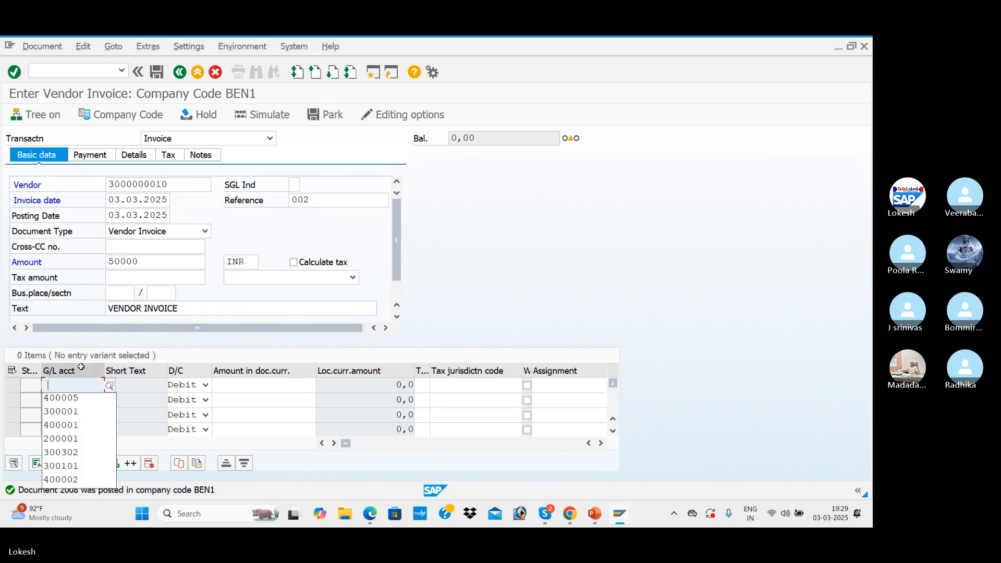
click(78, 398)
key(Tab)
key(Tab)
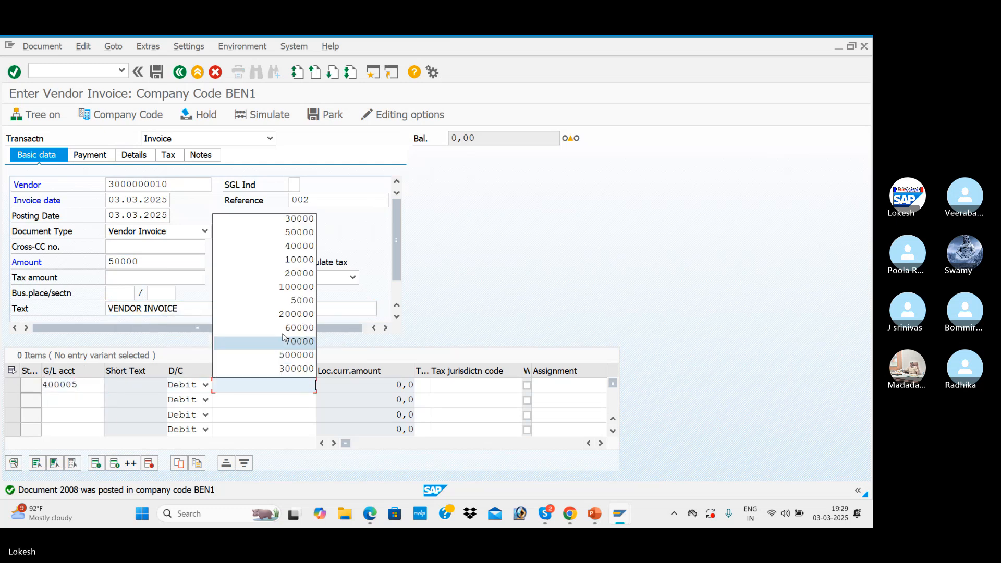
click(307, 234)
key(Tab)
key(Return)
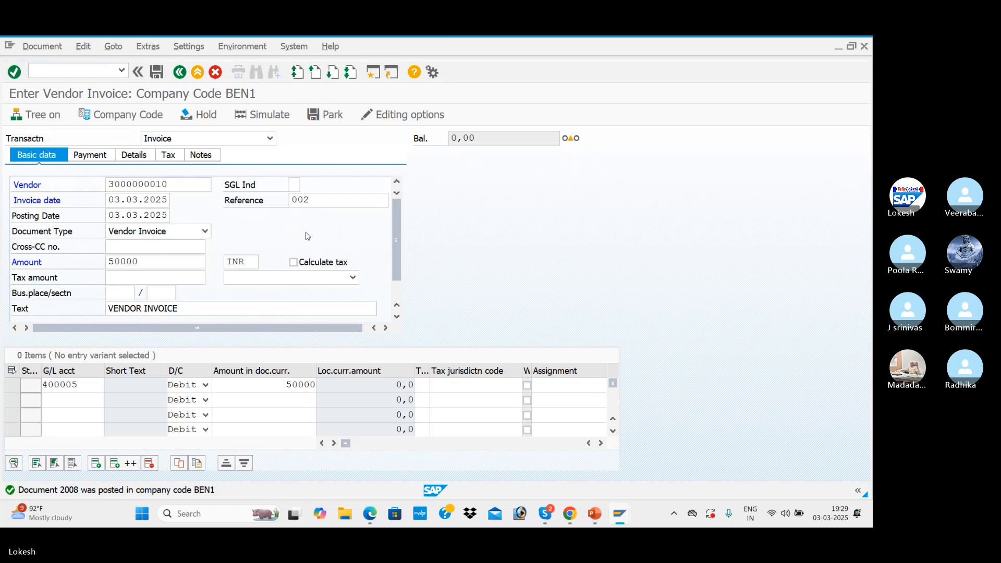
click(262, 115)
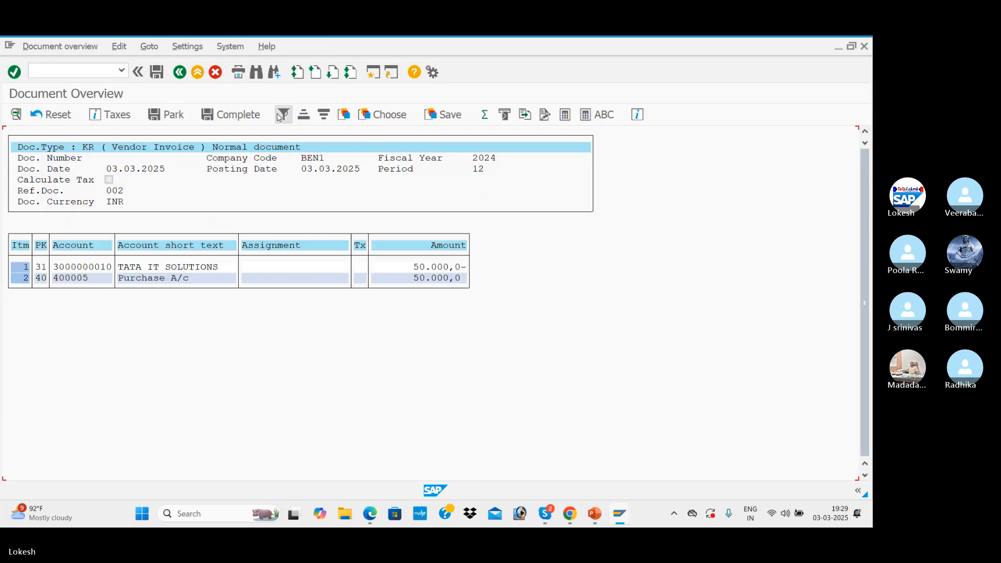
click(157, 73)
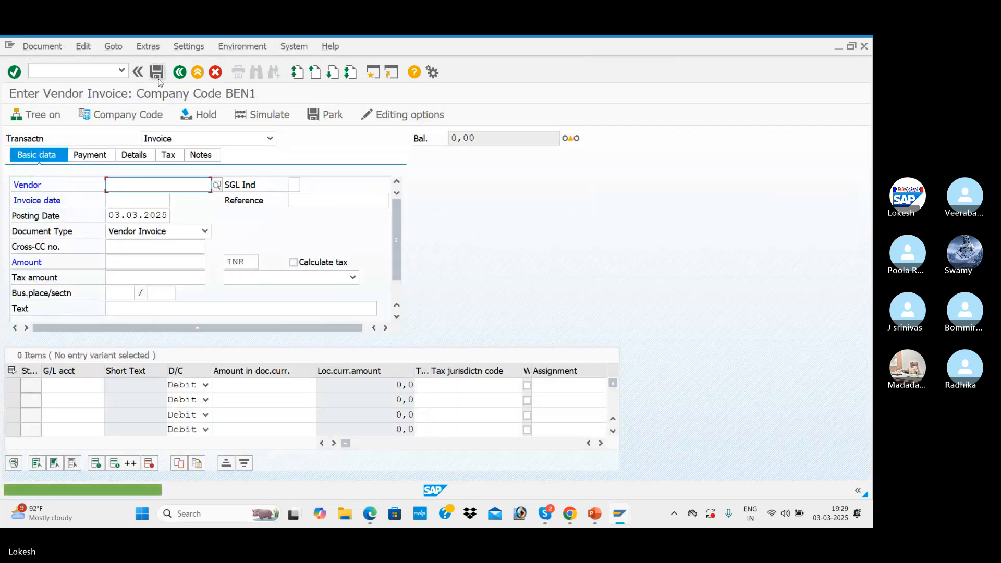
Begin a third invoice for vendor TATA IT SOLUTIONS with invoice date 03.03.2025 and reference 003
click(180, 200)
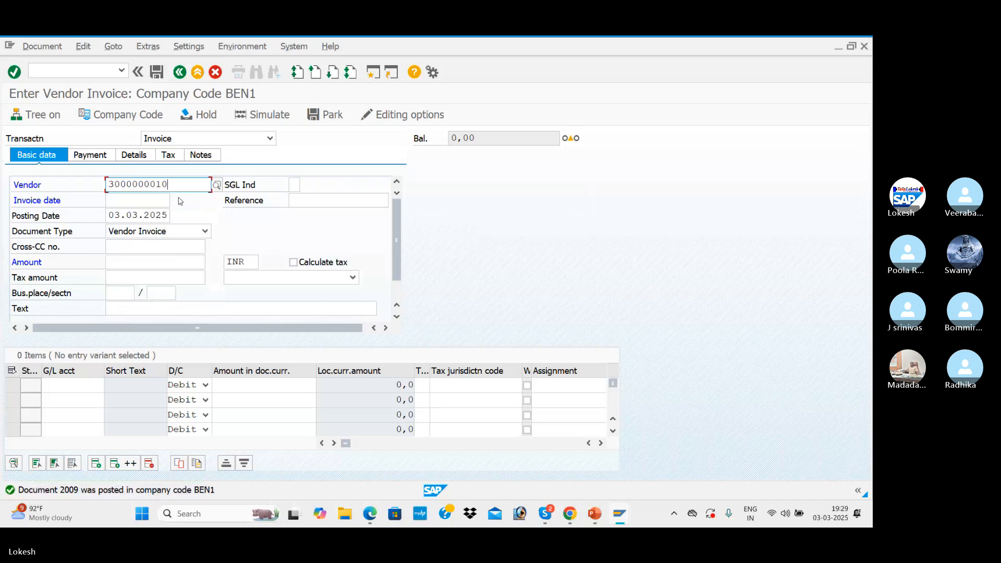
key(Tab)
key(Tab)
click(136, 213)
click(312, 202)
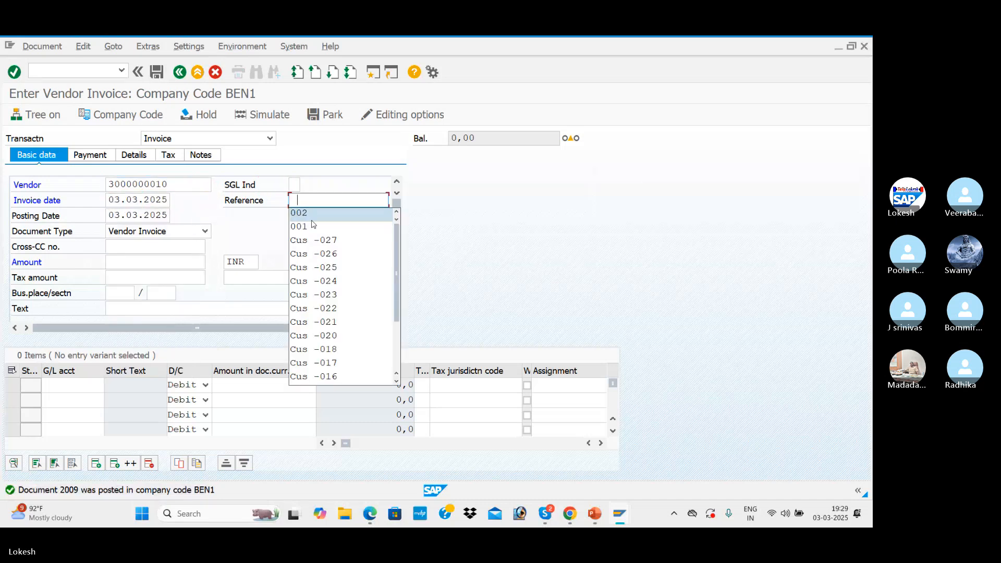
text(002)
key(BackSpace)
text(3)
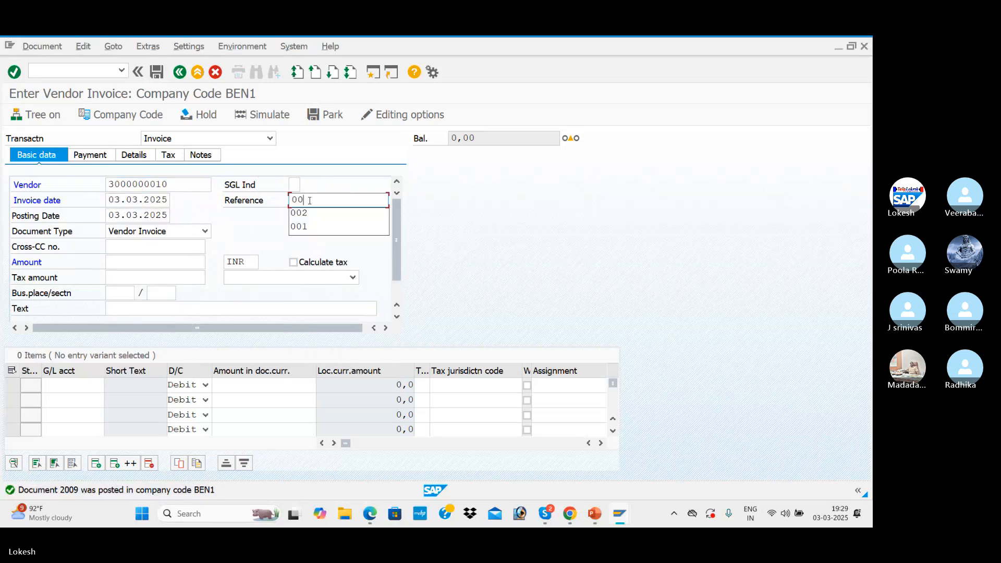
Set the third invoice's amount to 40000 INR and its text to VENDOR INVOICE
key(Tab)
key(Tab)
key(Tab)
key(Tab)
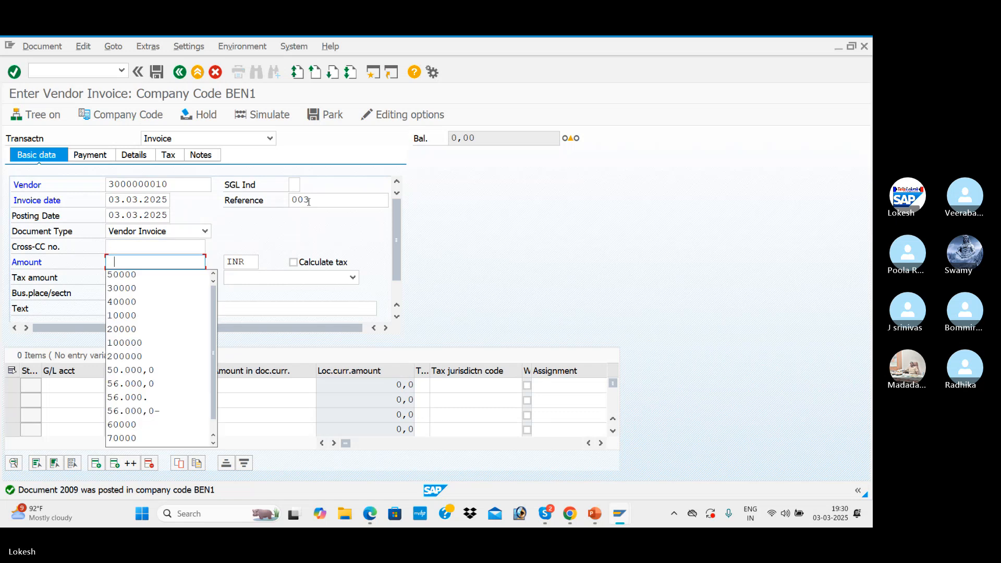
click(152, 303)
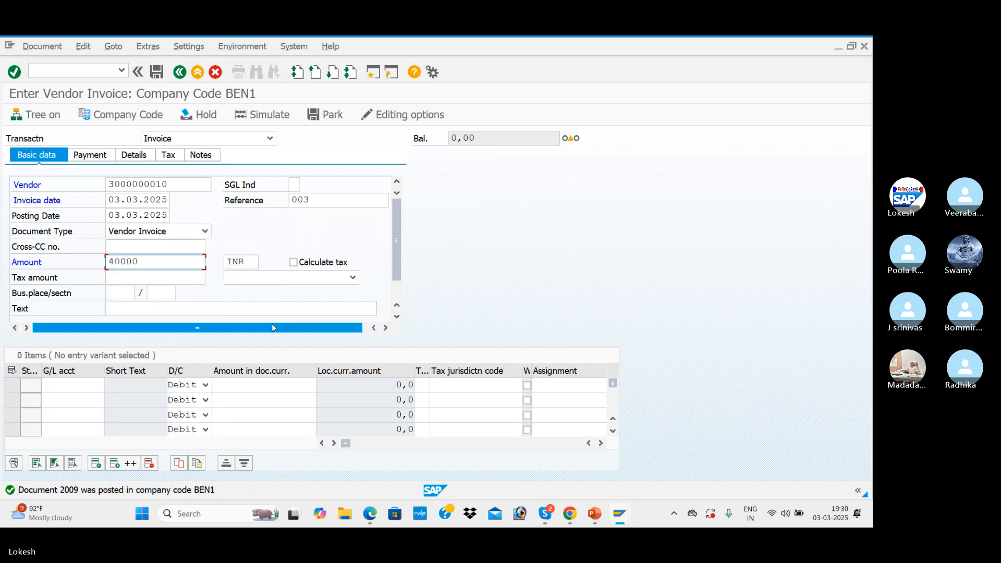
click(141, 308)
click(143, 321)
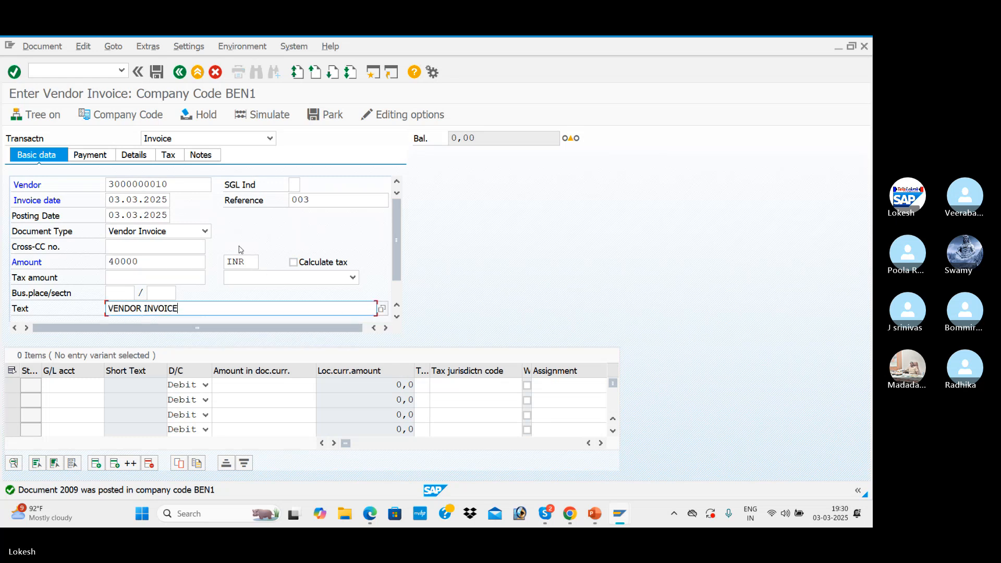
Add a debit line of 40000 to G/L account 400005, and simulate and post the third invoice
click(73, 386)
click(60, 399)
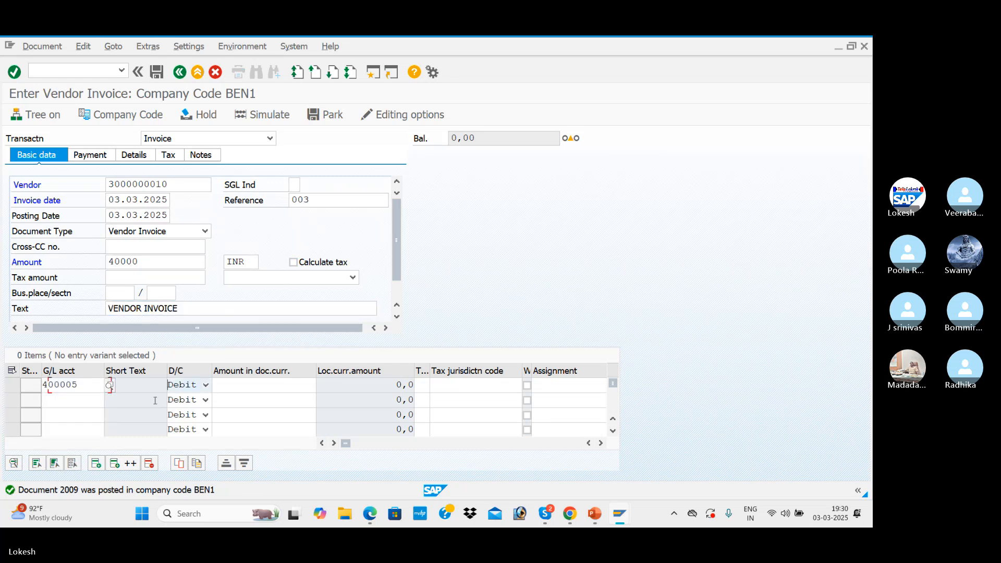
click(271, 385)
click(285, 250)
key(Tab)
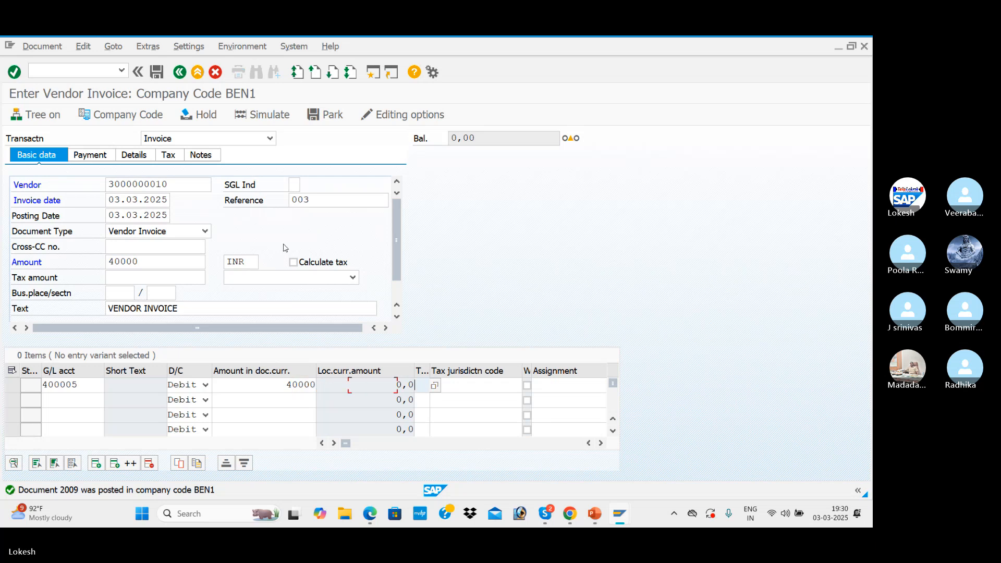
key(Return)
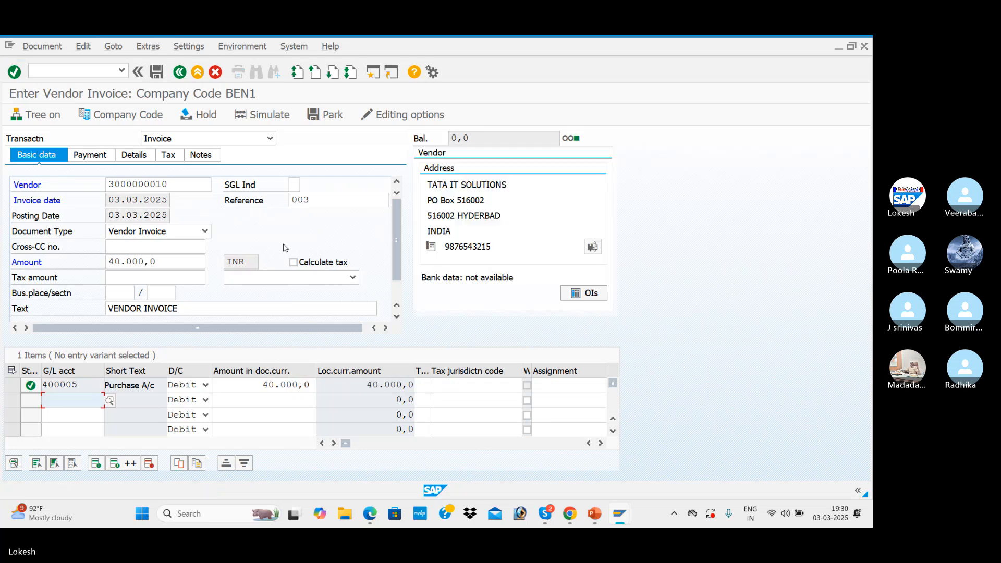
click(281, 115)
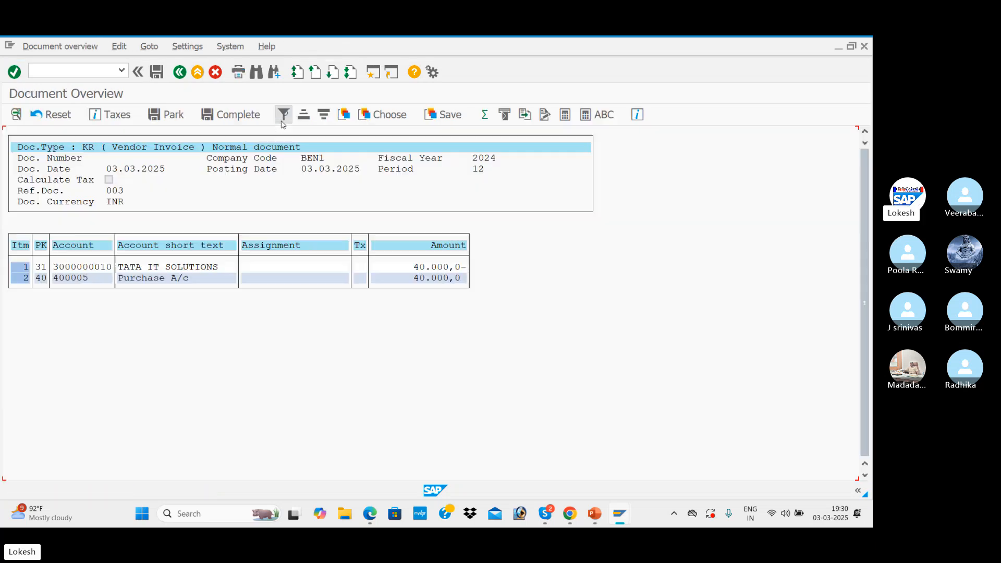
click(157, 73)
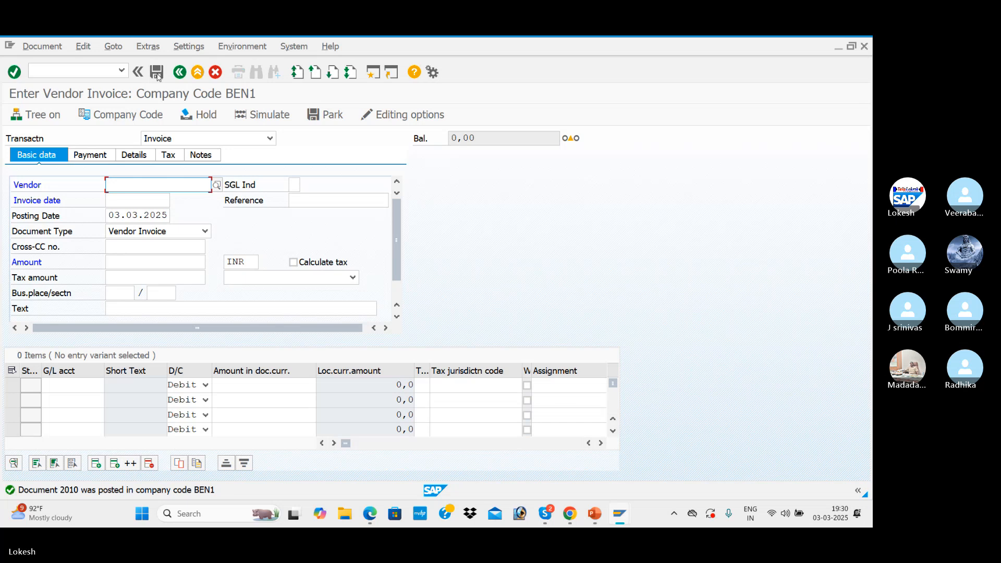
Begin a fourth invoice for vendor TATA IT SOLUTIONS with invoice date 03.03.2025 and reference 004
key(Down)
key(Tab)
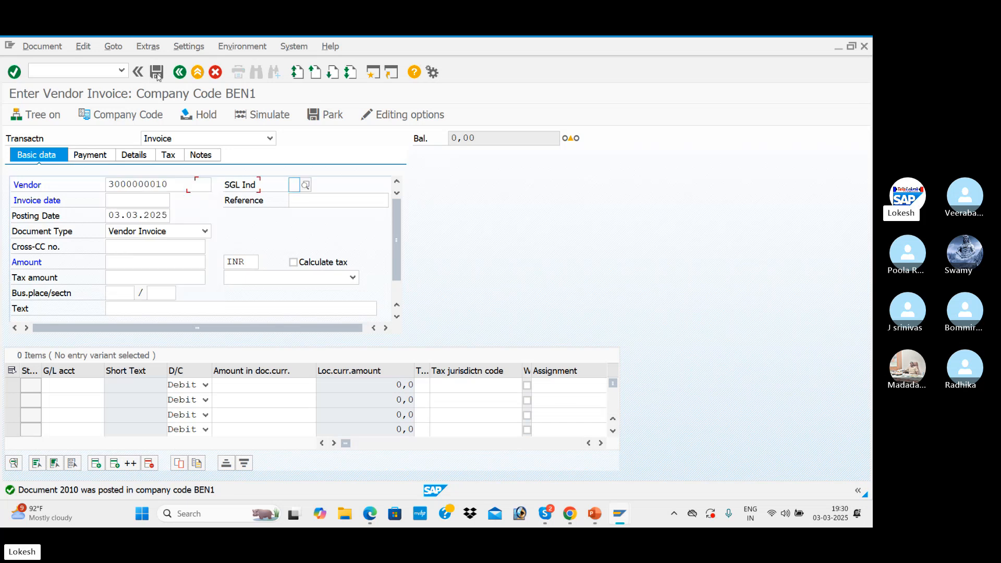
key(Tab)
key(Down)
key(Tab)
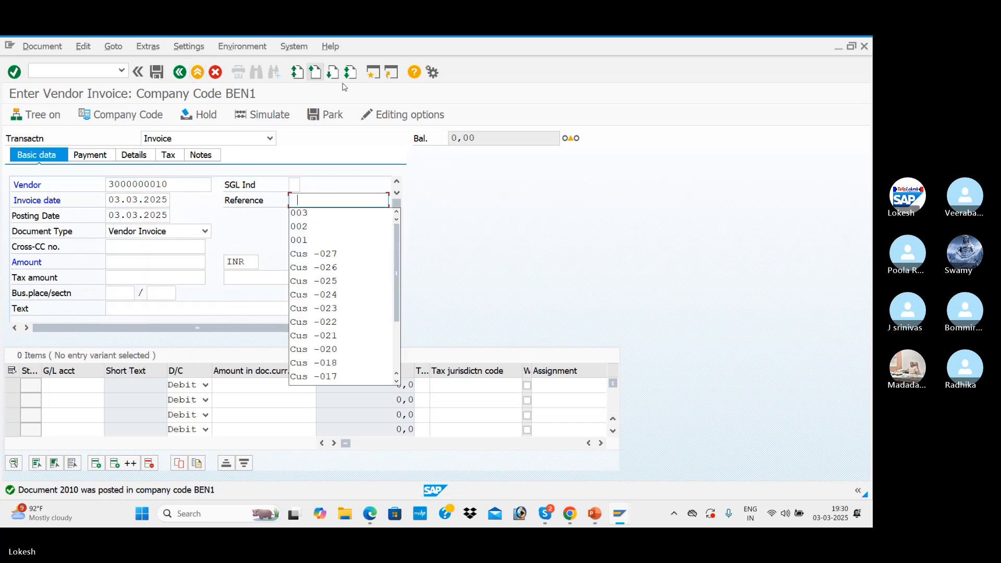
click(317, 216)
key(BackSpace)
text(4)
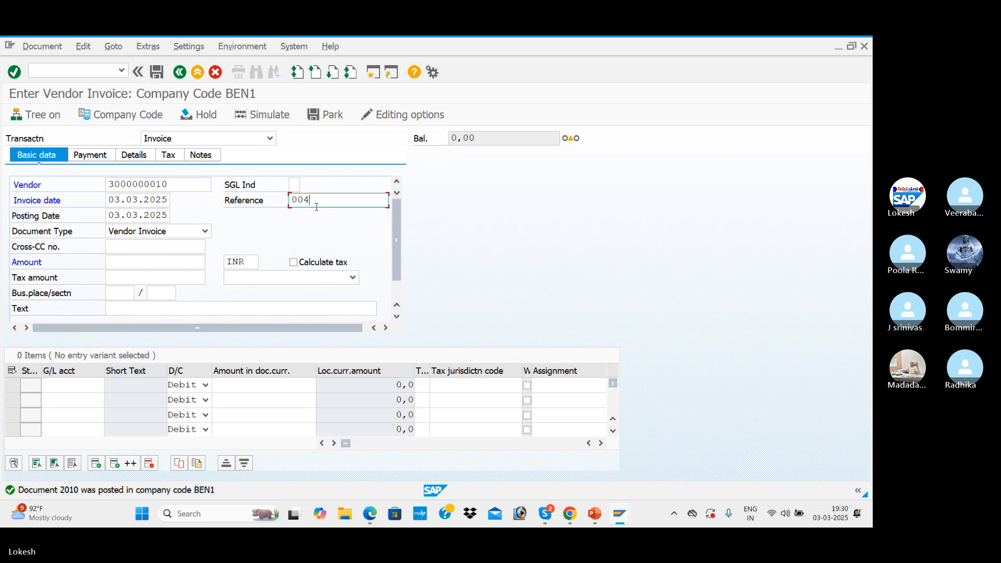
Set the fourth invoice's amount to 10000 INR and its text to VENDOR INVOICE
key(Tab)
key(Tab)
key(Tab)
key(Tab)
key(BackSpace)
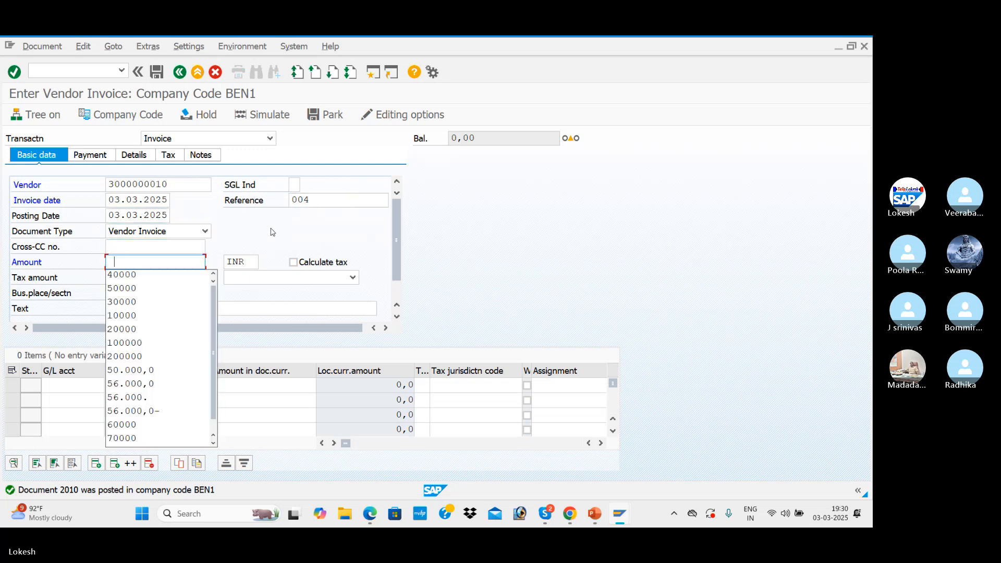
click(151, 319)
click(148, 309)
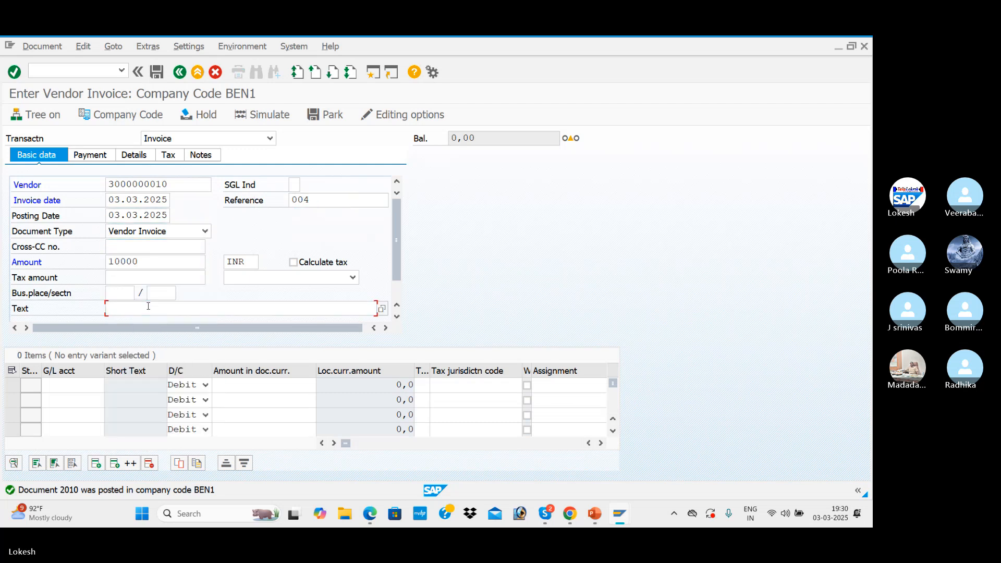
key(Tab)
click(148, 311)
click(147, 322)
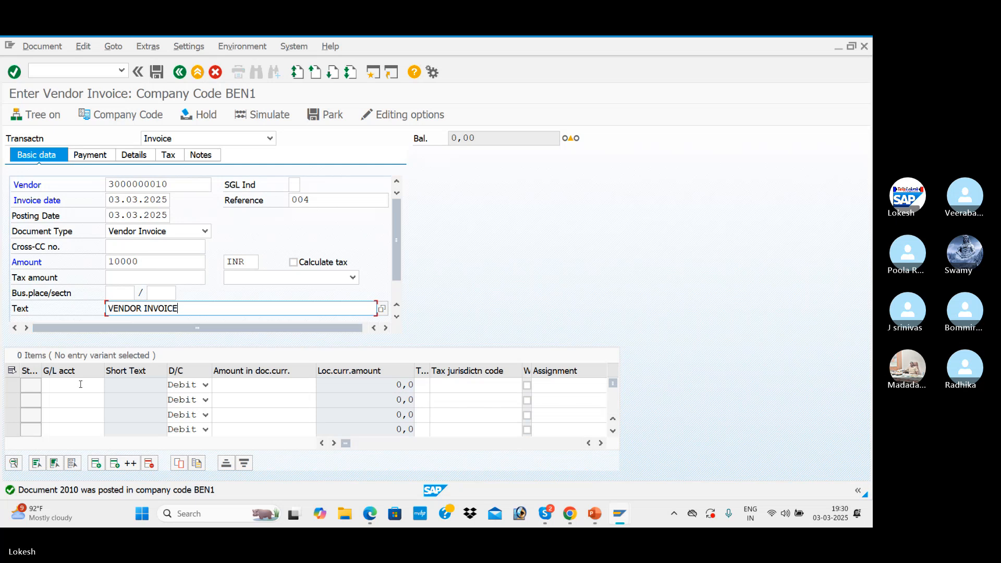
Add a debit line of 10000 to G/L account 400005, and simulate and post the fourth invoice
click(97, 381)
click(62, 398)
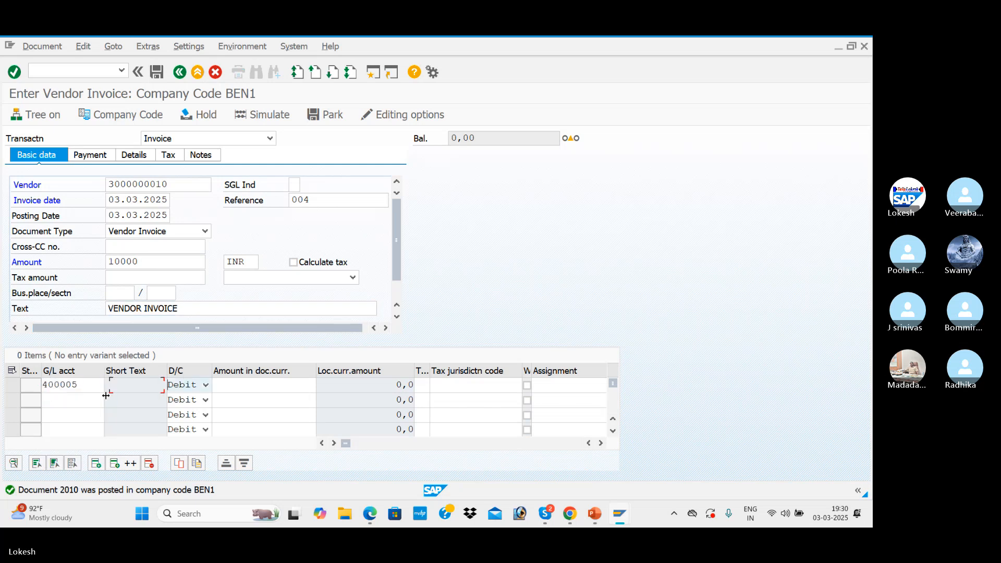
click(264, 385)
click(301, 261)
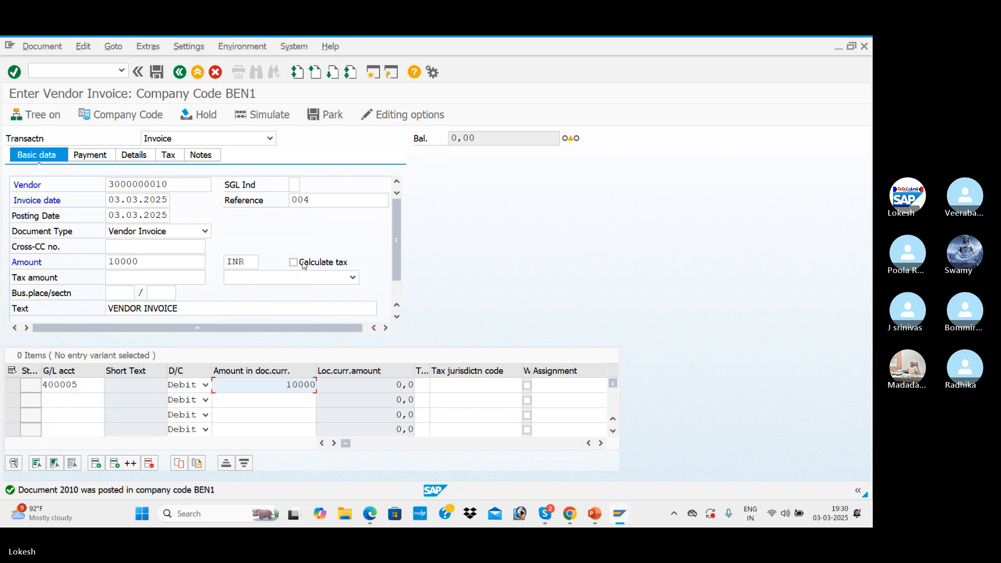
key(Return)
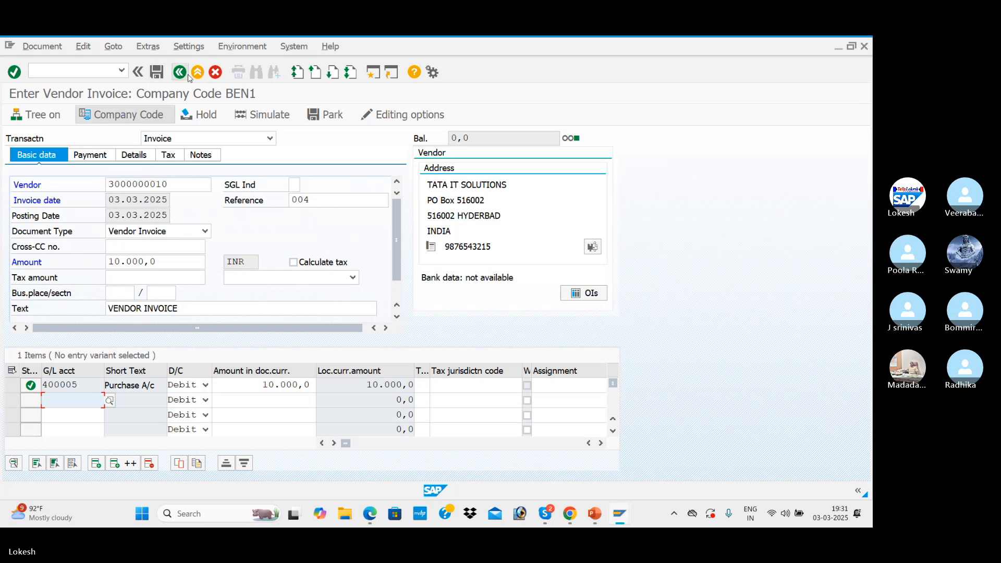
click(274, 120)
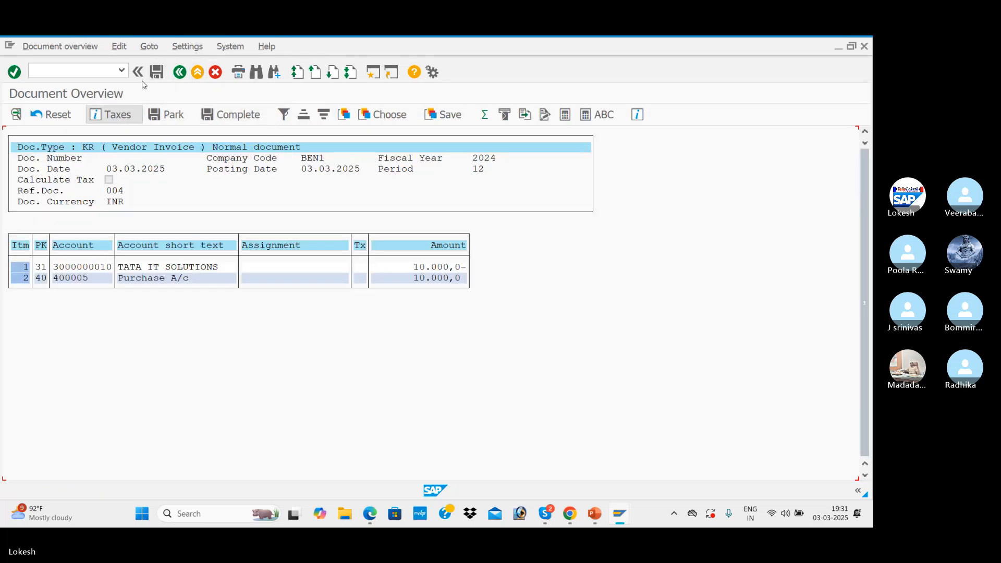
click(157, 73)
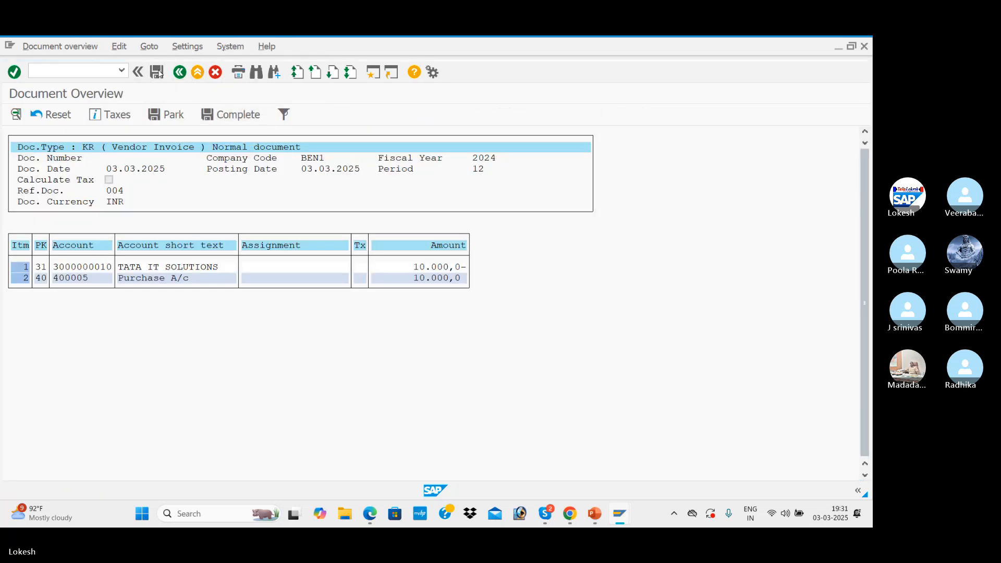
Begin a fifth invoice for vendor TATA IT SOLUTIONS with invoice date 03.03.2025 and reference 005
click(133, 200)
click(133, 202)
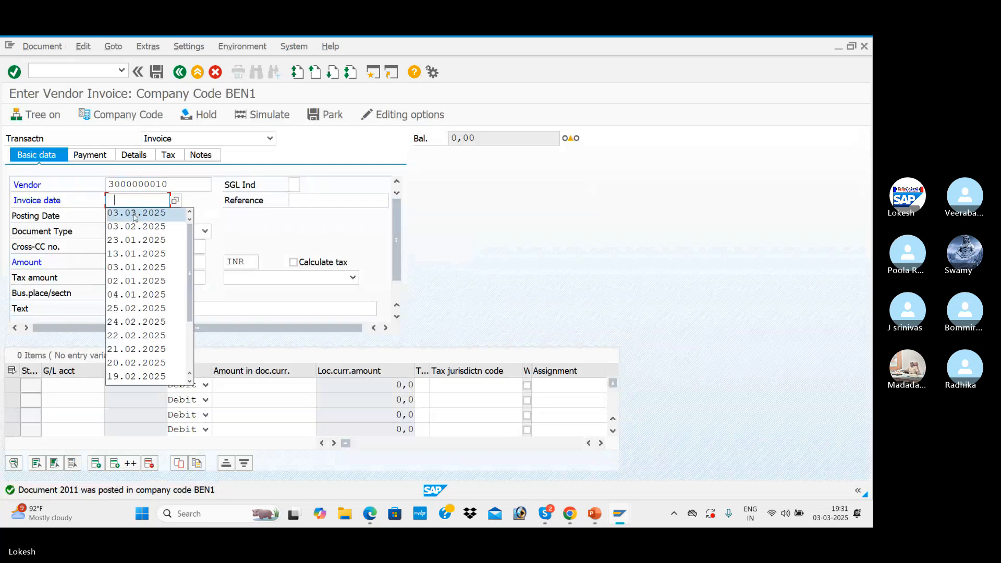
click(133, 213)
click(316, 195)
text(005)
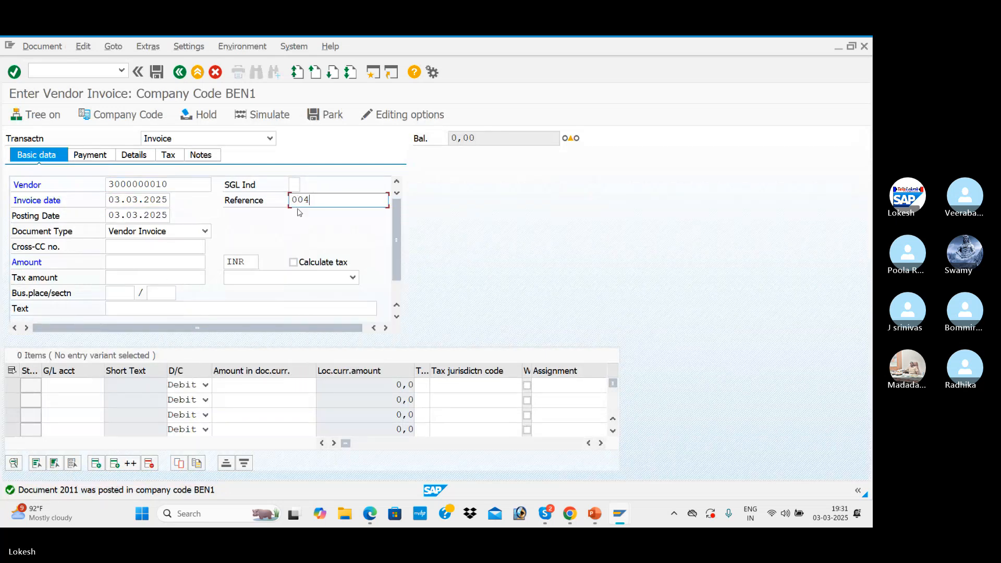
Set the fifth invoice's amount to 100000 INR and its text to VENDOR INVOICE
key(Tab)
key(Tab)
key(Tab)
key(Tab)
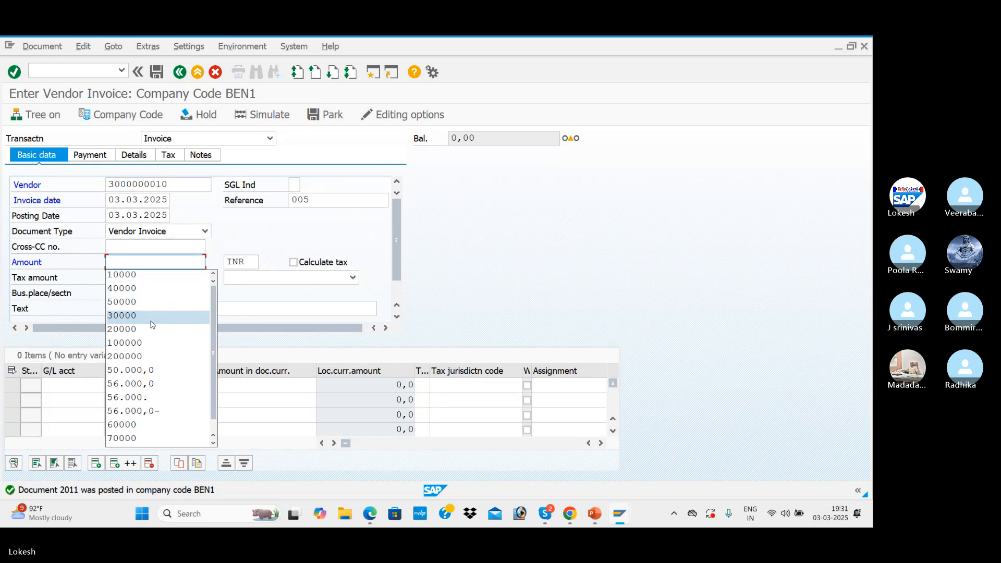
click(156, 343)
click(149, 309)
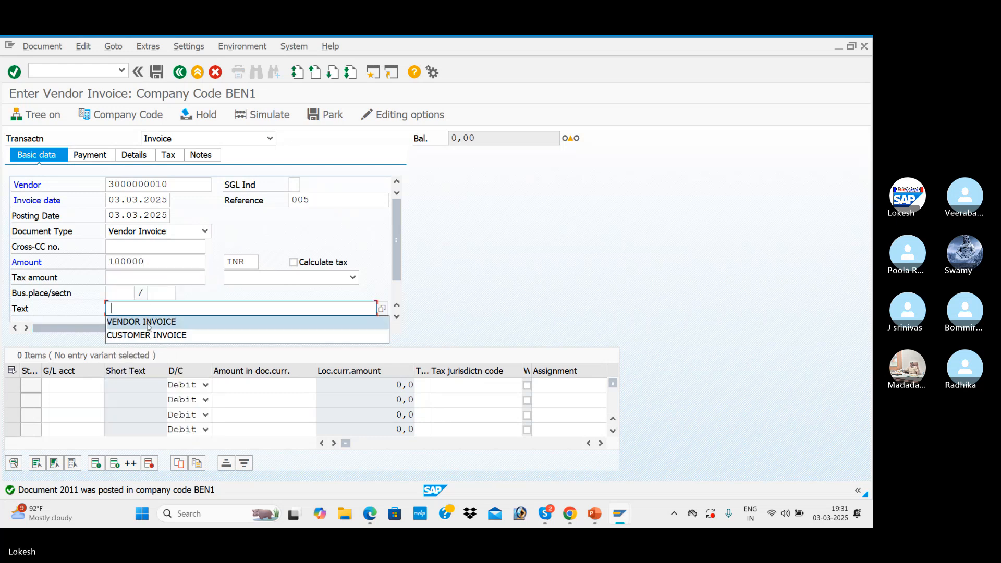
click(137, 319)
Add a debit line of 100000 to G/L account 400005, and simulate and post the fifth invoice
click(67, 381)
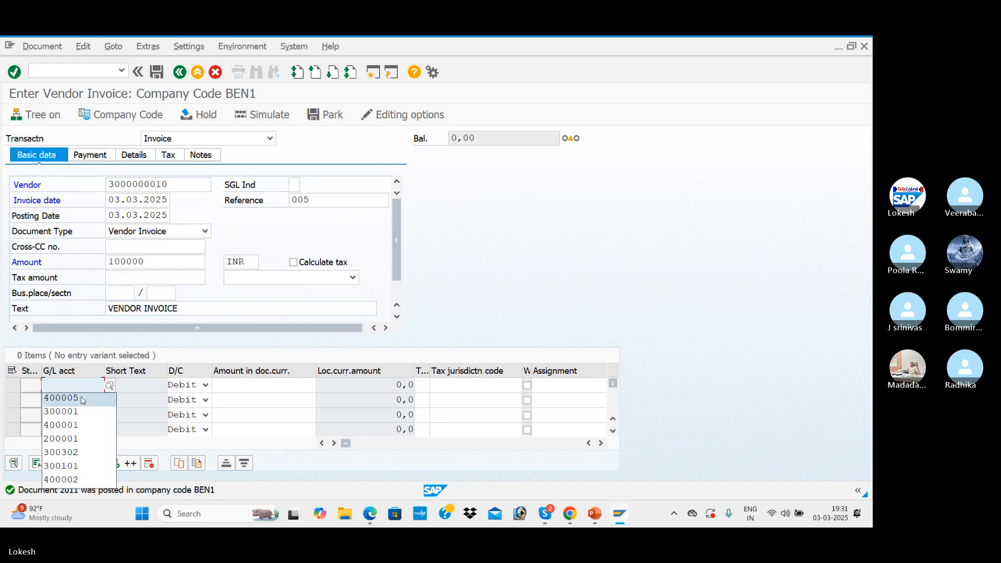
click(73, 395)
key(Tab)
key(Tab)
click(264, 385)
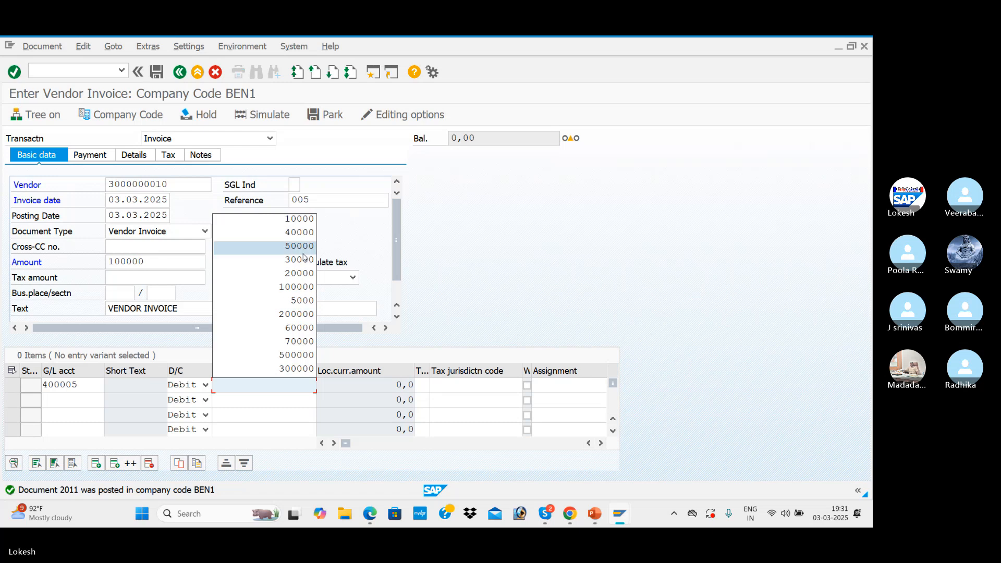
click(302, 291)
key(Return)
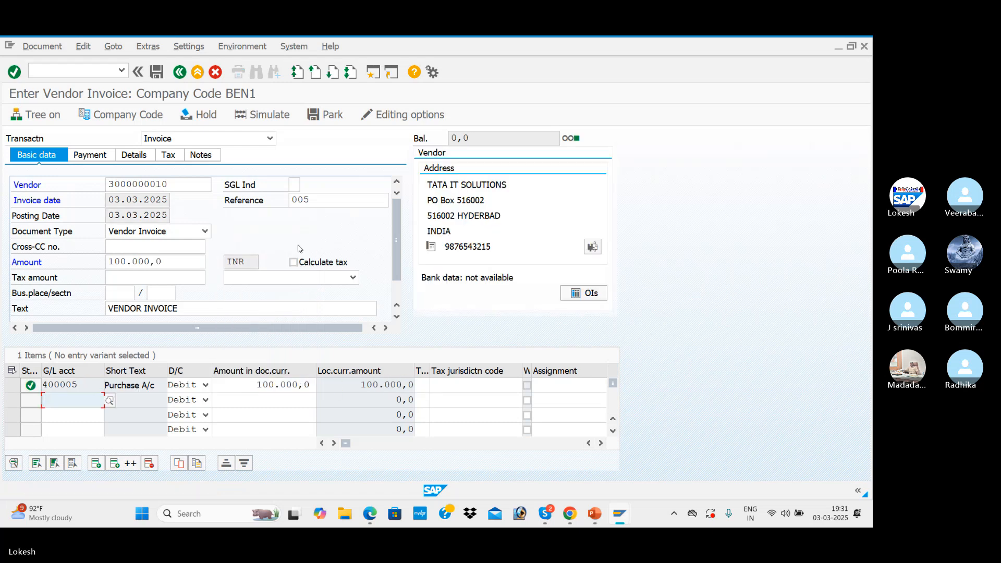
click(264, 117)
click(157, 72)
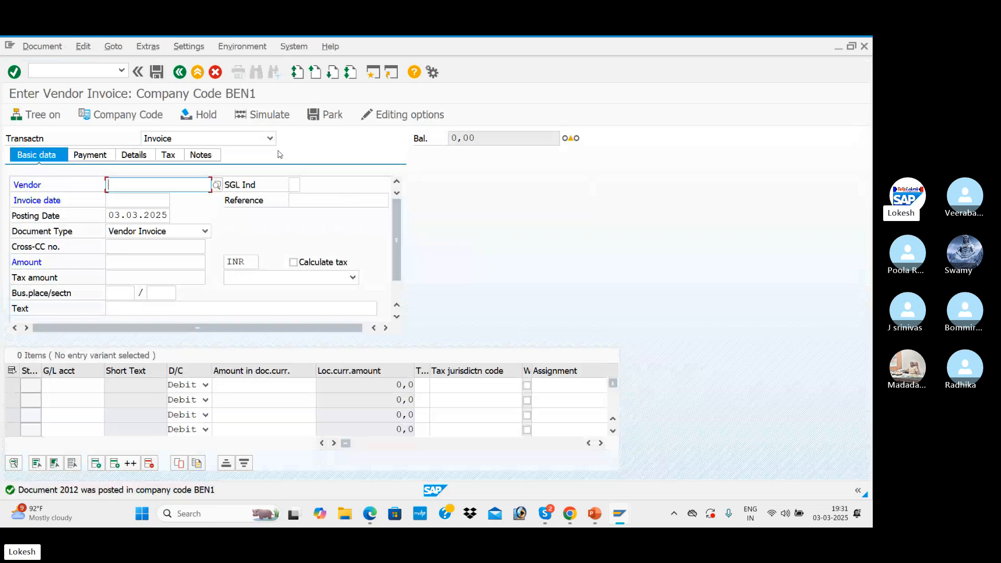
Check the configuration steps slide in PowerPoint, then return to SAP and open transaction FBL1N with /NFBL1N
key(alt+Tab)
key(alt+Tab)
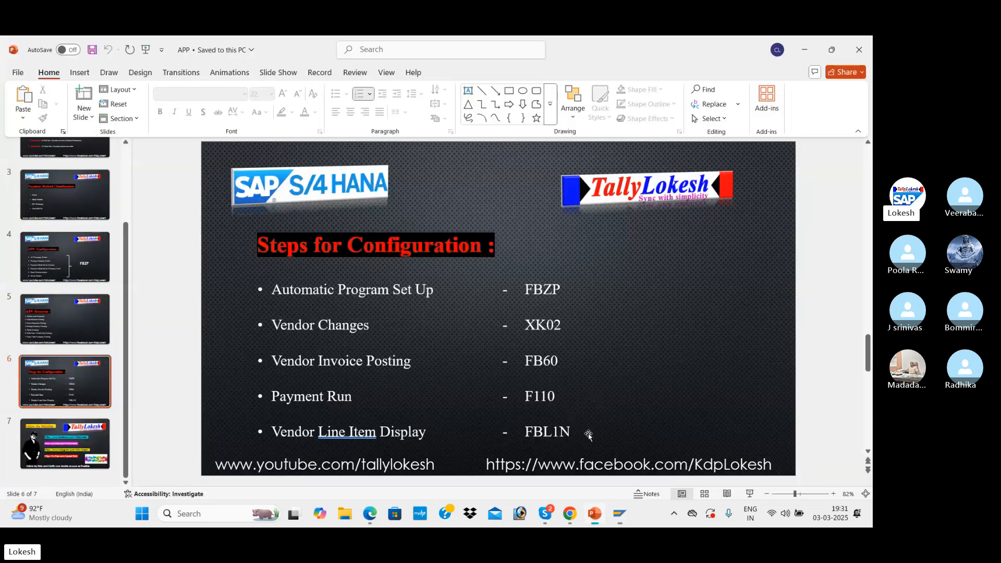
key(alt+Tab)
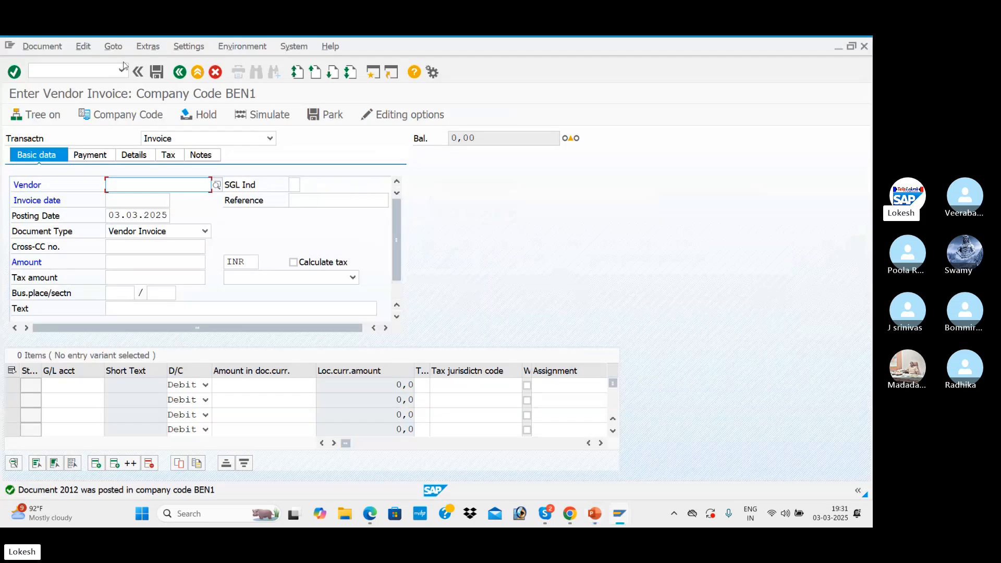
click(106, 72)
text(/)
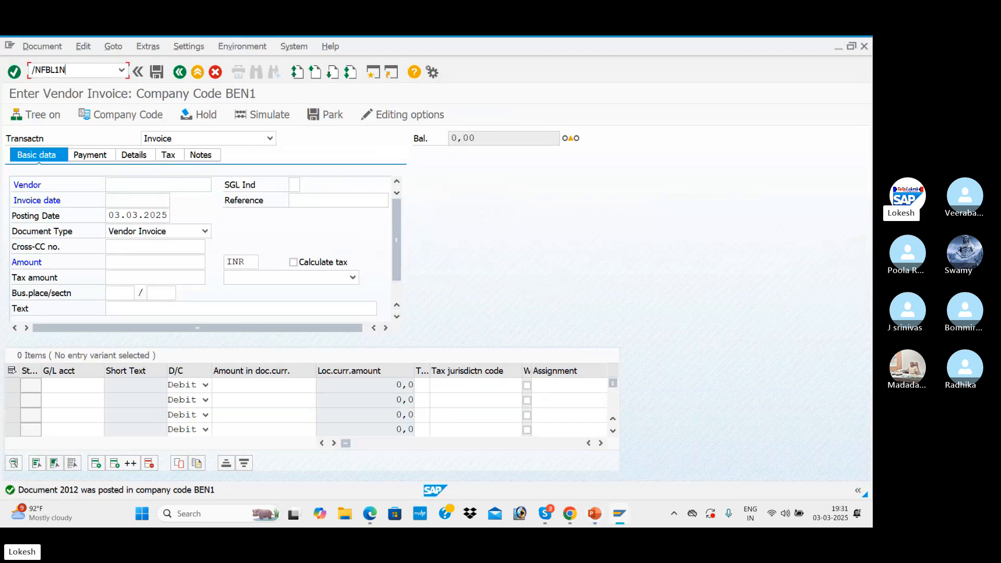
text(NFBL1N)
key(Return)
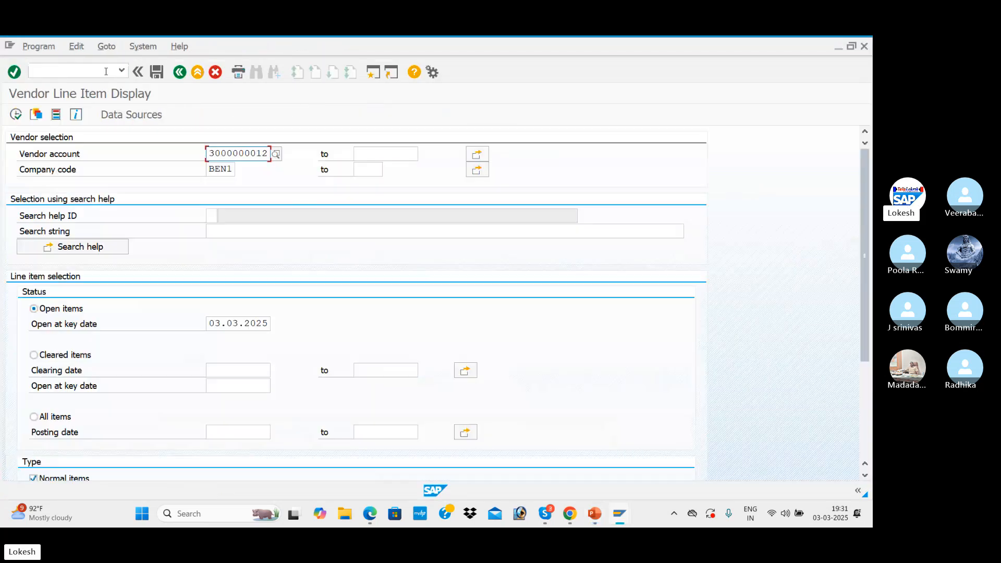
Select vendor TATA IT SOLUTIONS in company code BEN1 and list its open items at key date 03.03.2025
click(276, 154)
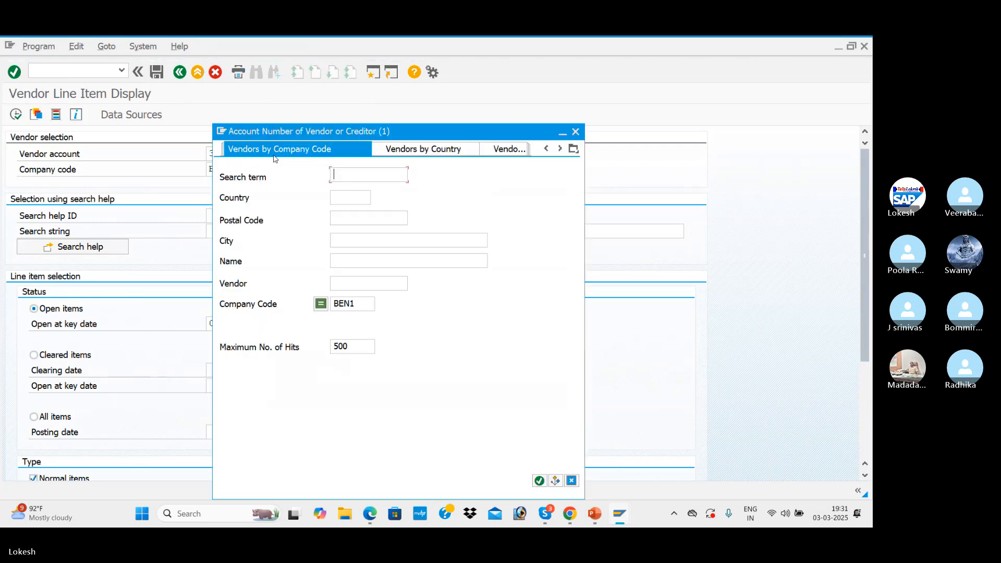
key(Return)
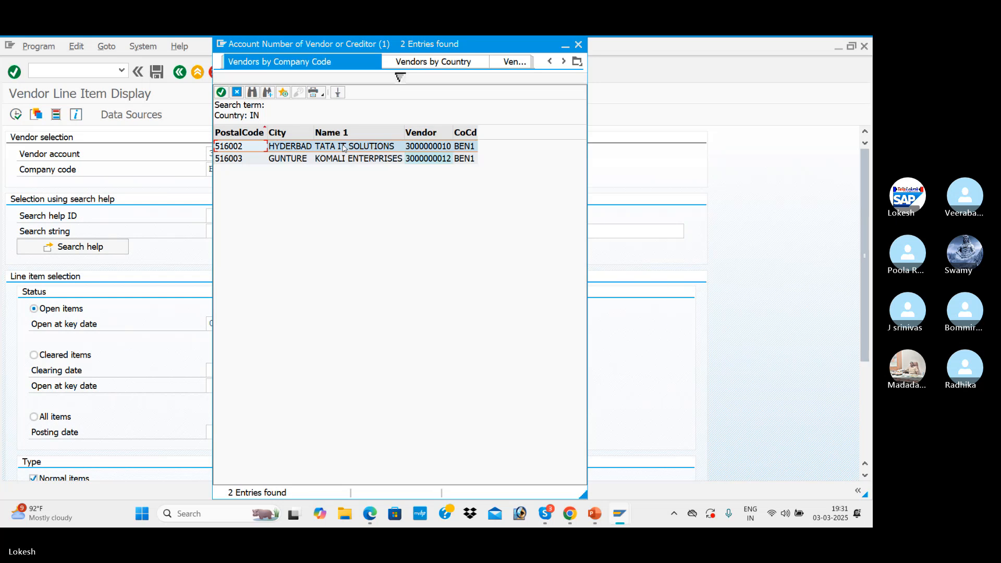
double_click(344, 148)
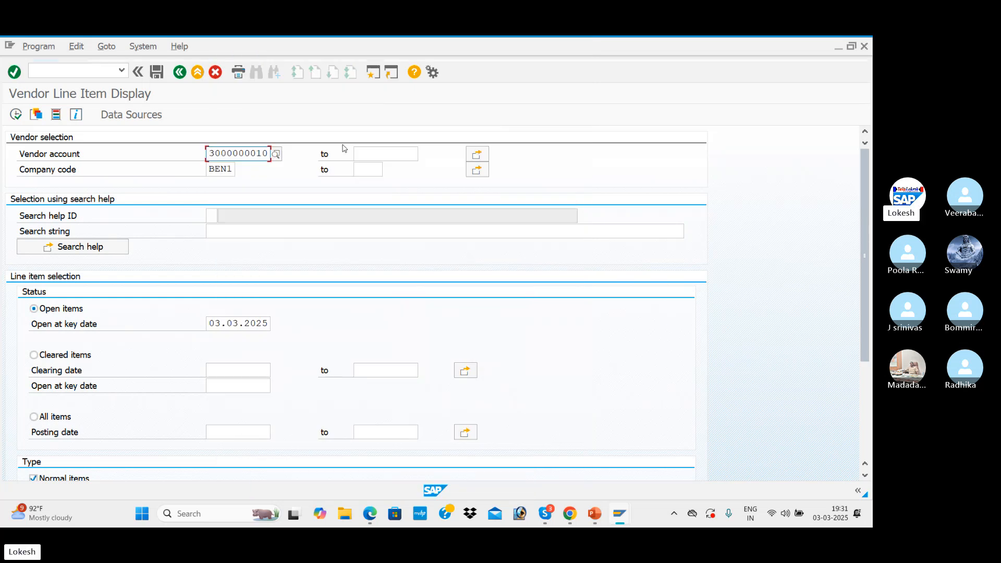
click(15, 114)
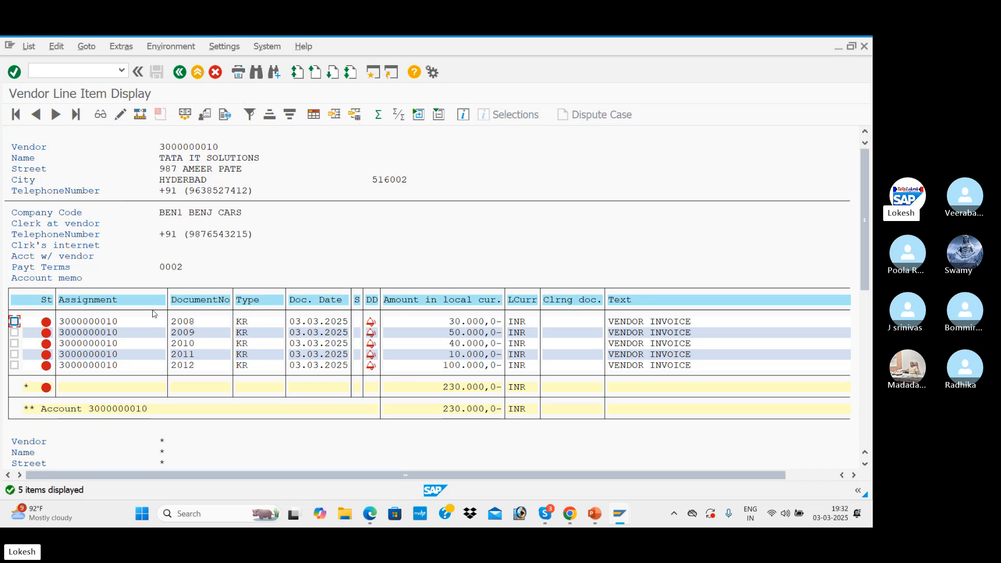
Open the 30.000 INR invoice line item in change mode, set its payment method to 3 and save
double_click(134, 325)
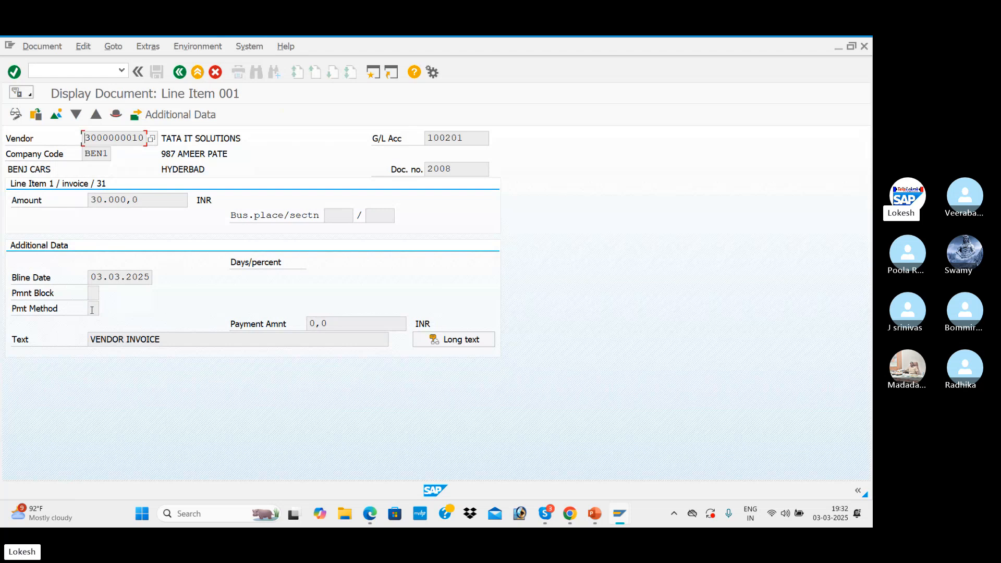
click(15, 116)
click(96, 309)
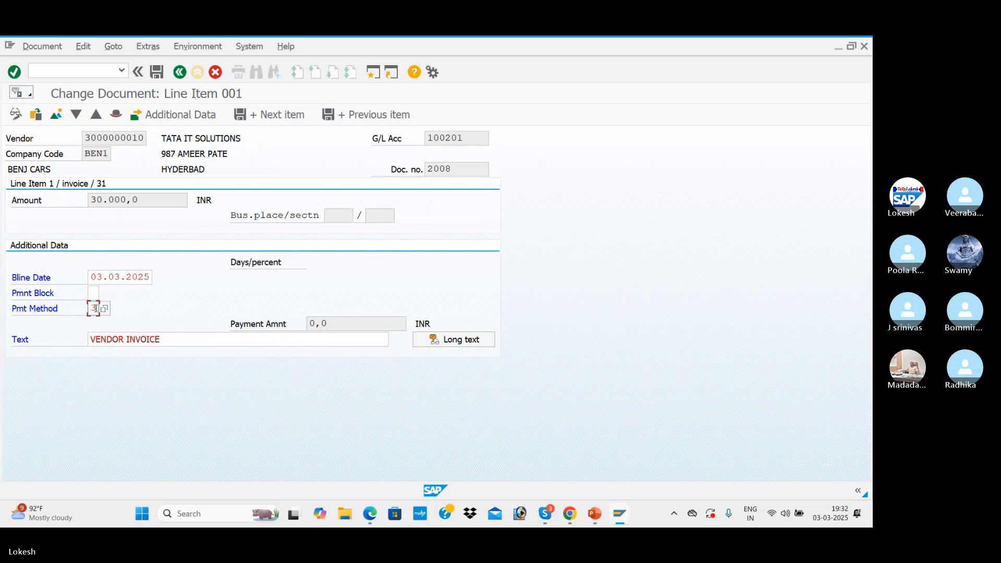
click(157, 73)
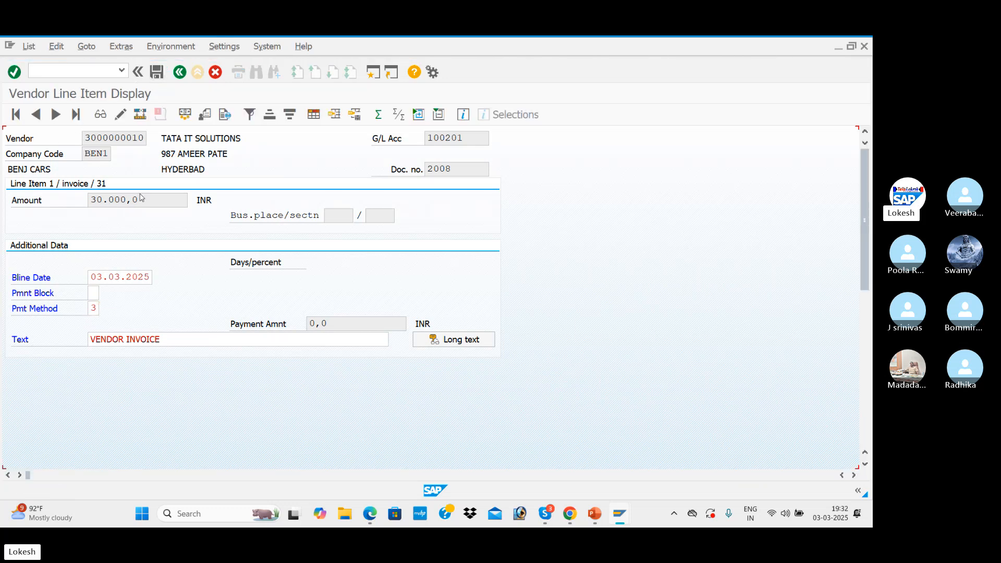
Open the 50.000 INR invoice line item in change mode, set its payment method to 3 and save
double_click(130, 338)
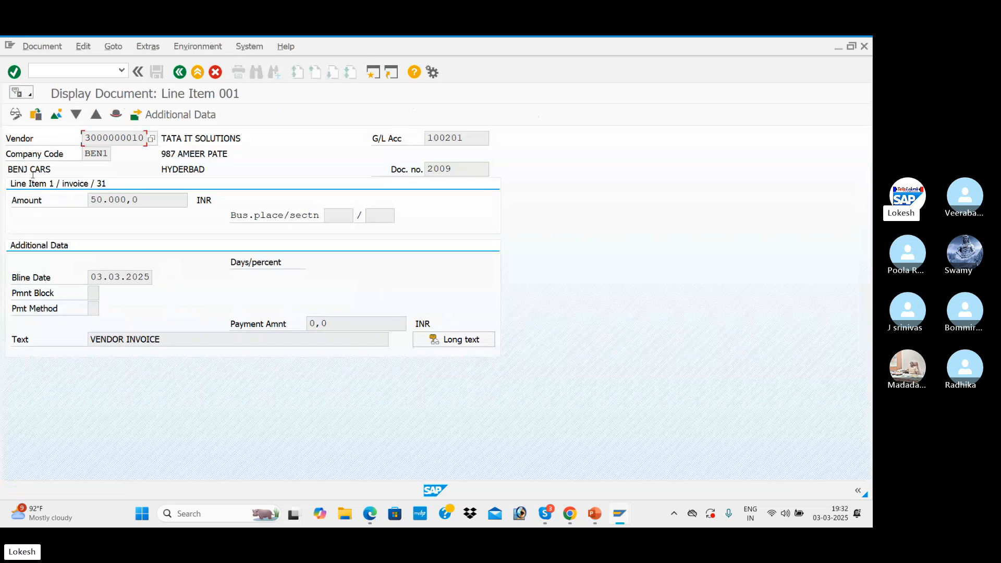
click(16, 115)
click(94, 308)
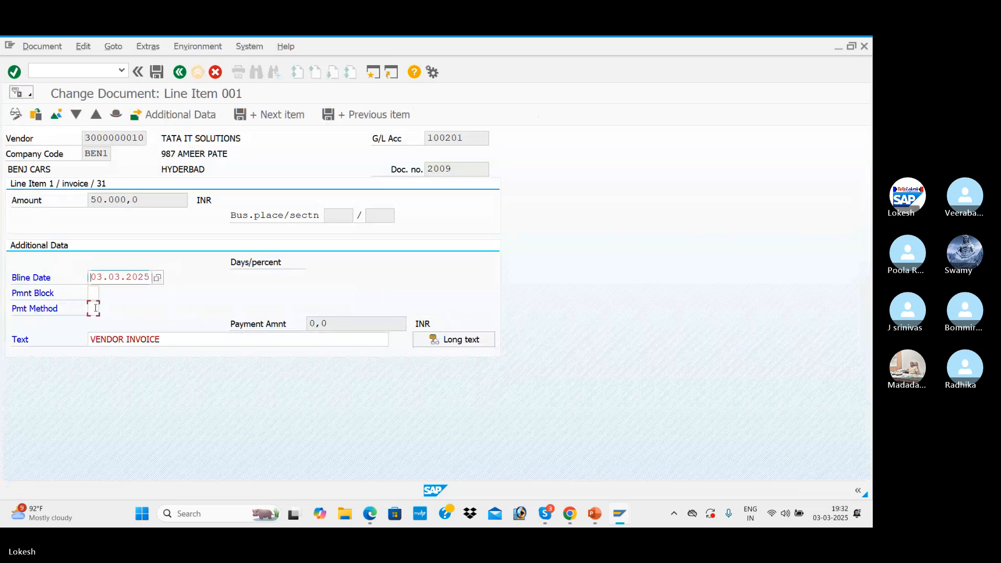
click(99, 322)
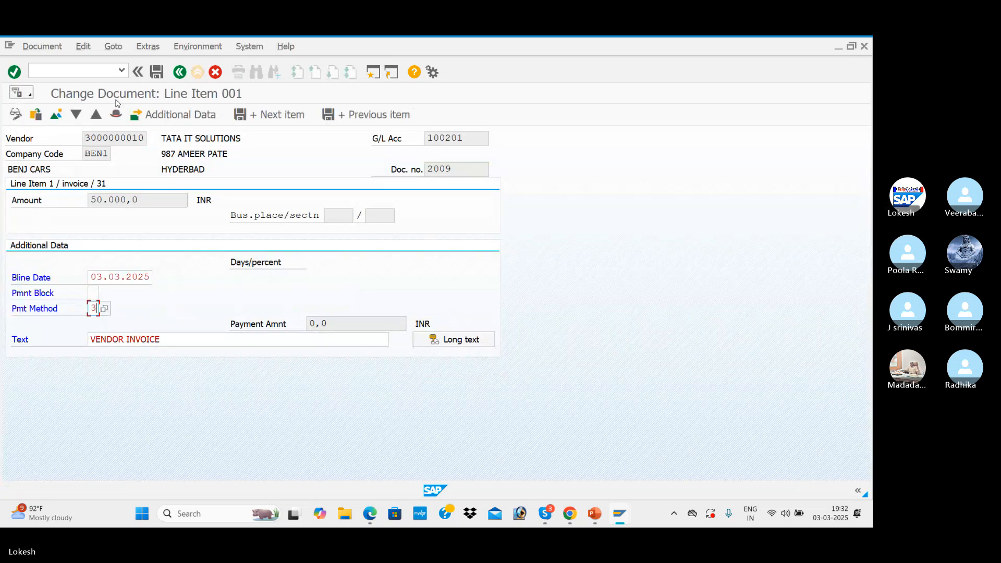
click(156, 72)
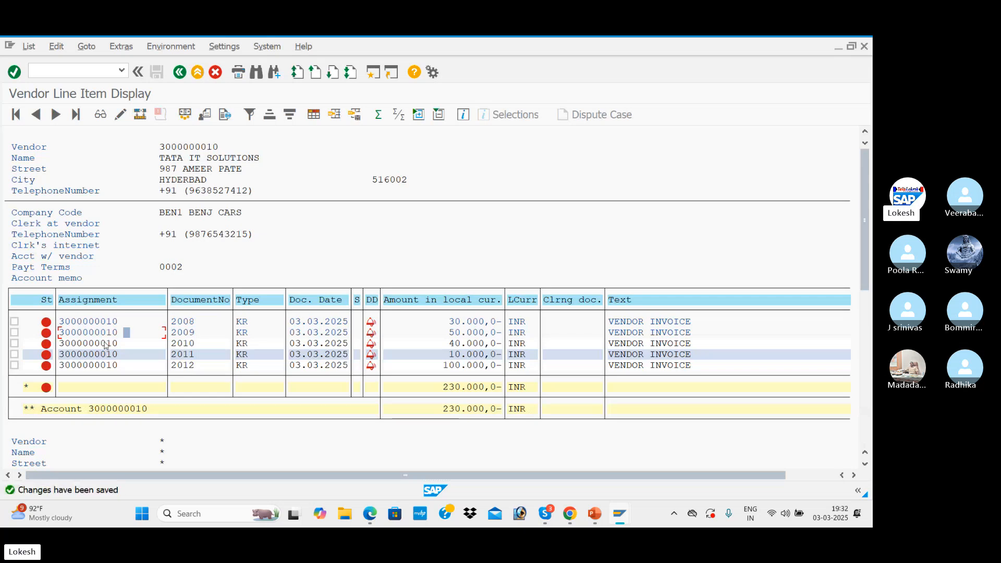
Open the 40.000 INR invoice line item in change mode, set its payment method to 3 and save
double_click(105, 345)
click(16, 114)
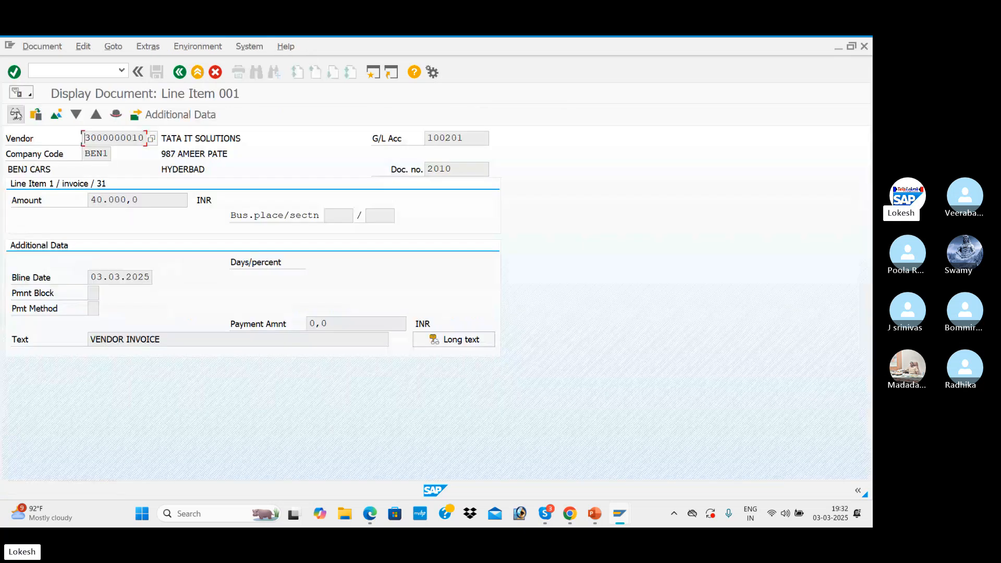
click(93, 309)
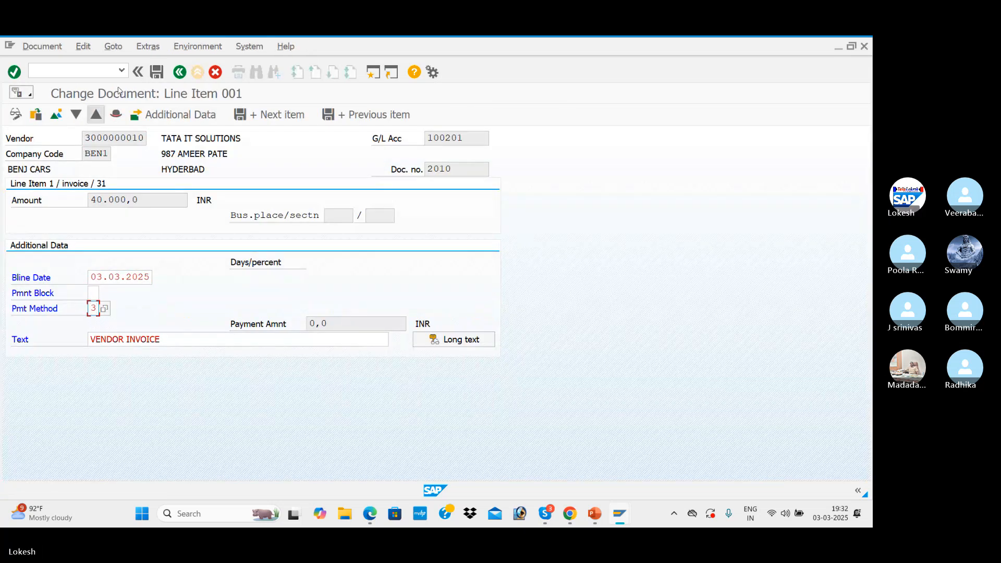
click(156, 73)
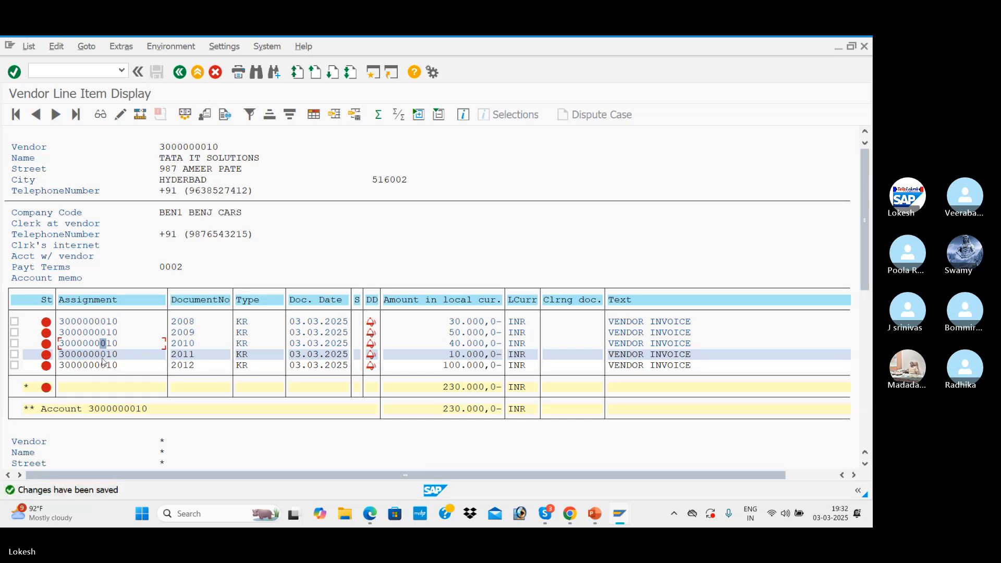
Open the 10.000 INR invoice line item in change mode, set its payment method to 3 and save
double_click(103, 358)
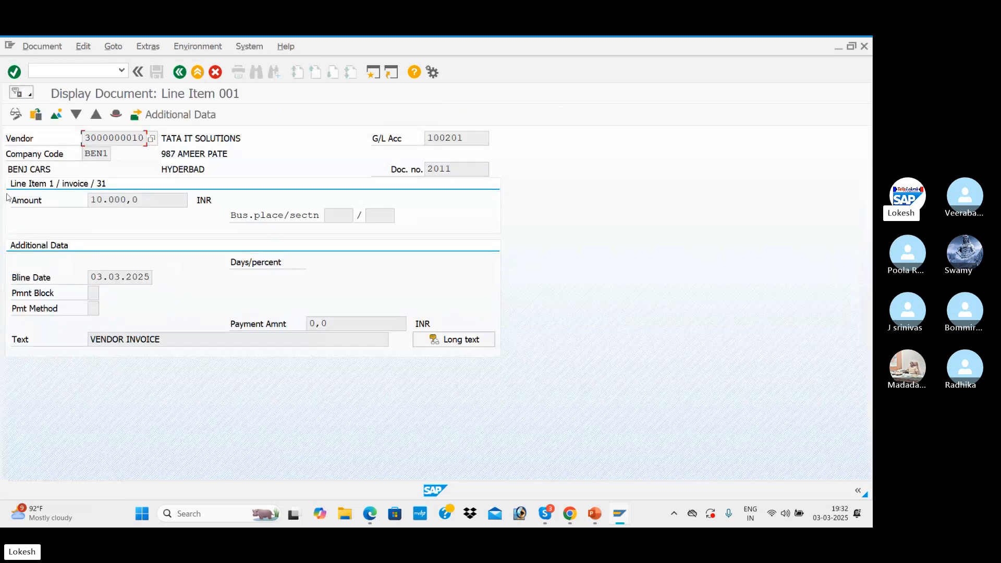
click(16, 114)
click(93, 308)
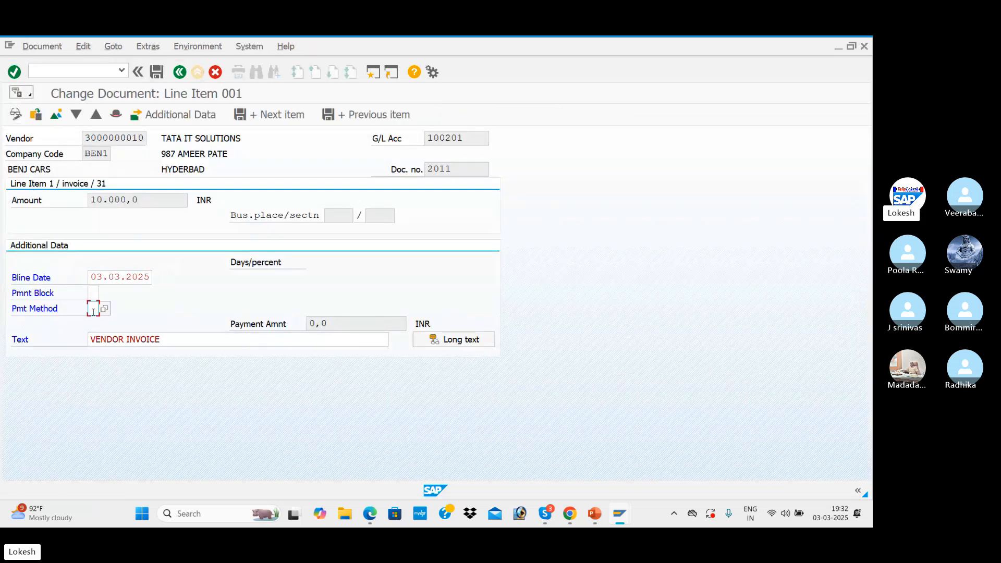
text(3)
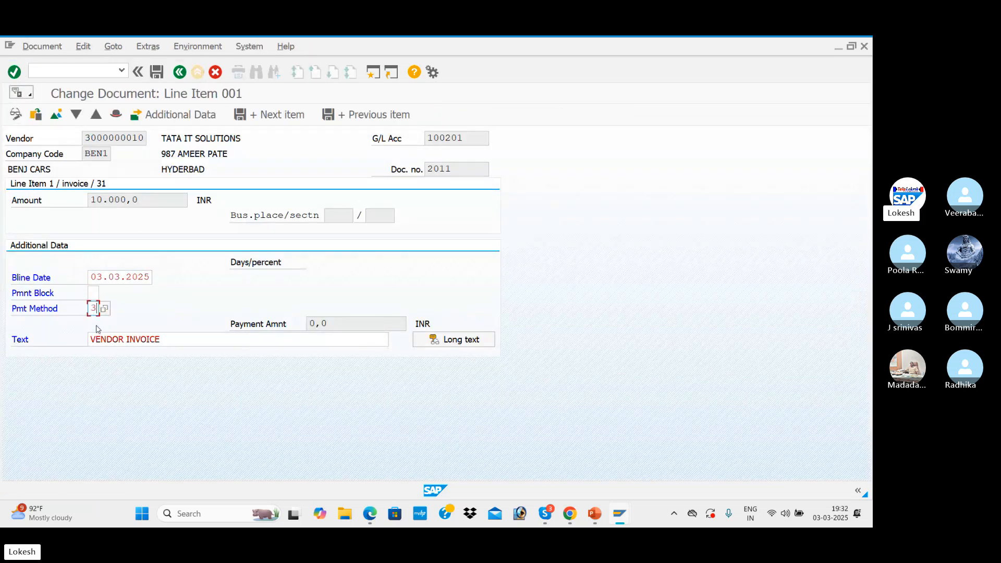
click(156, 71)
Open the 100.000 INR invoice line item in change mode, set its payment method to 3 and save
double_click(104, 367)
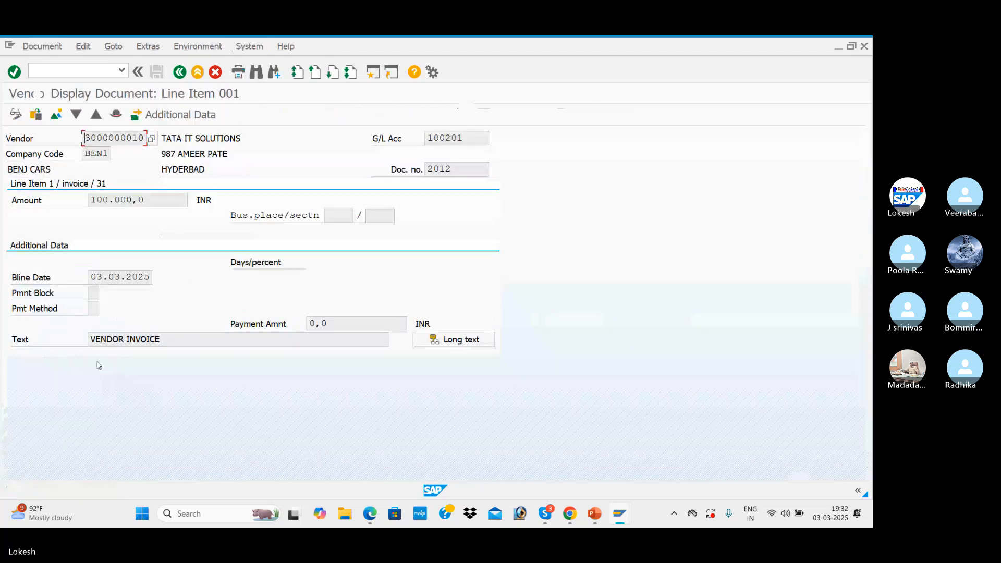
click(16, 114)
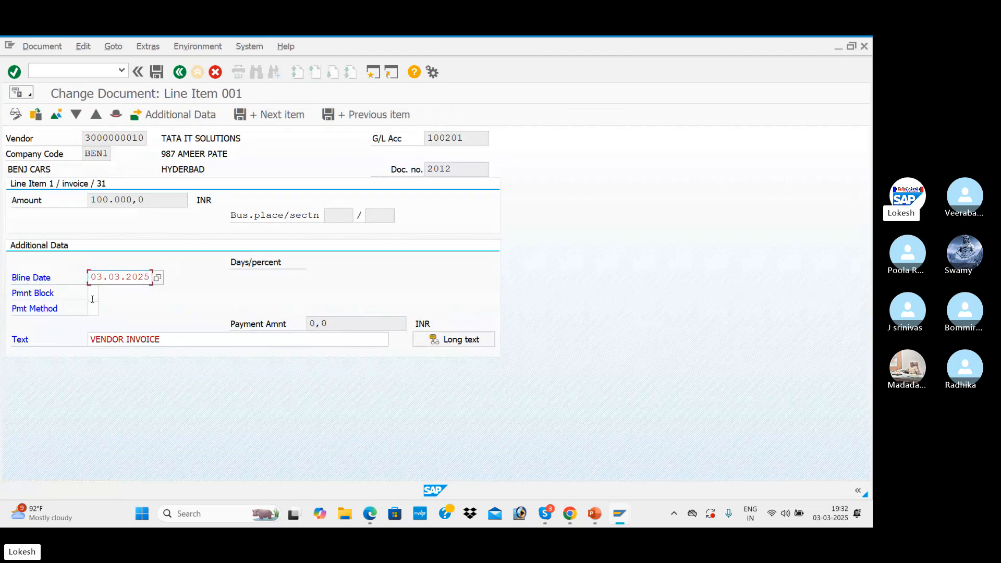
click(93, 308)
text(3)
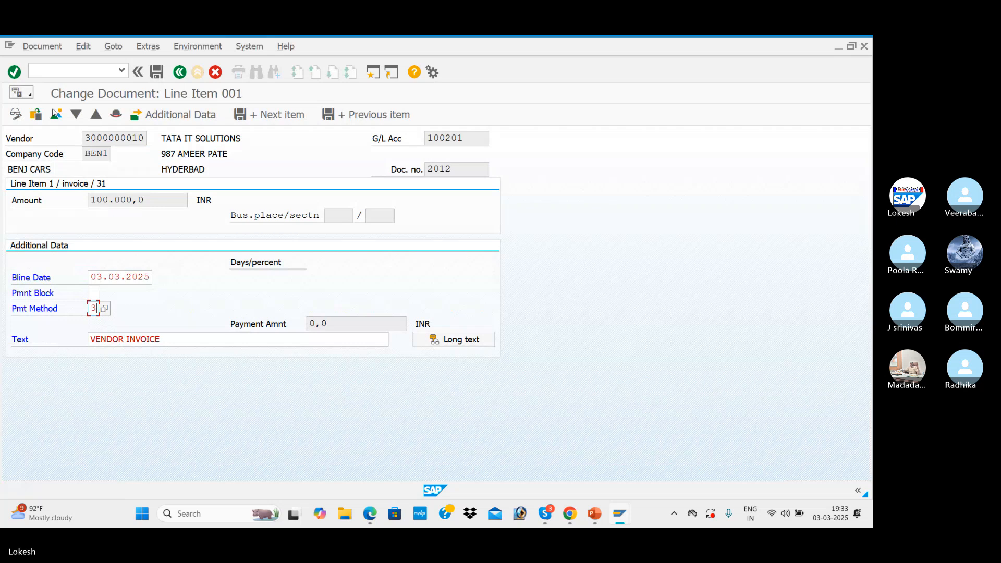
click(156, 72)
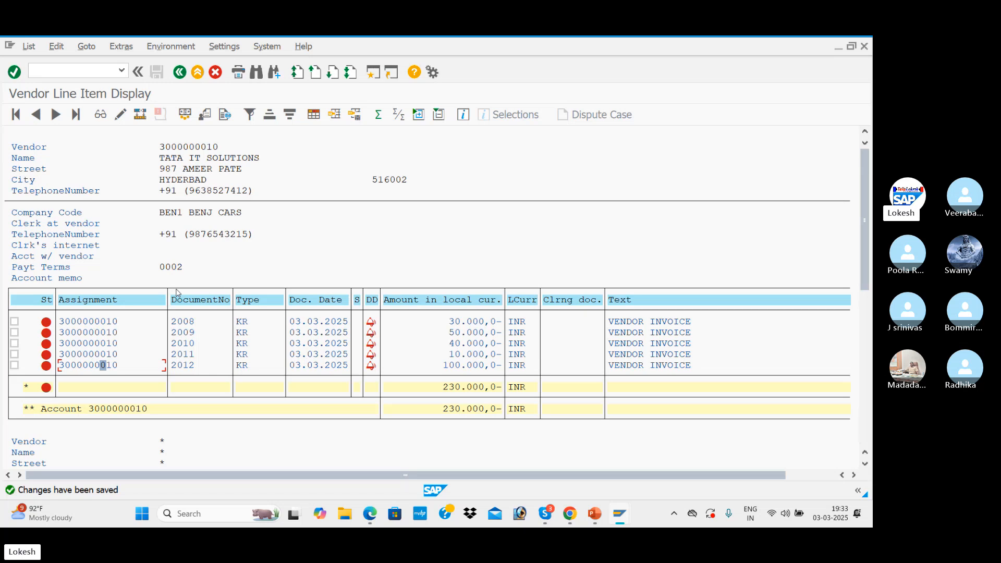
Switch to the APP presentation in PowerPoint to check the configuration steps
key(alt+Tab)
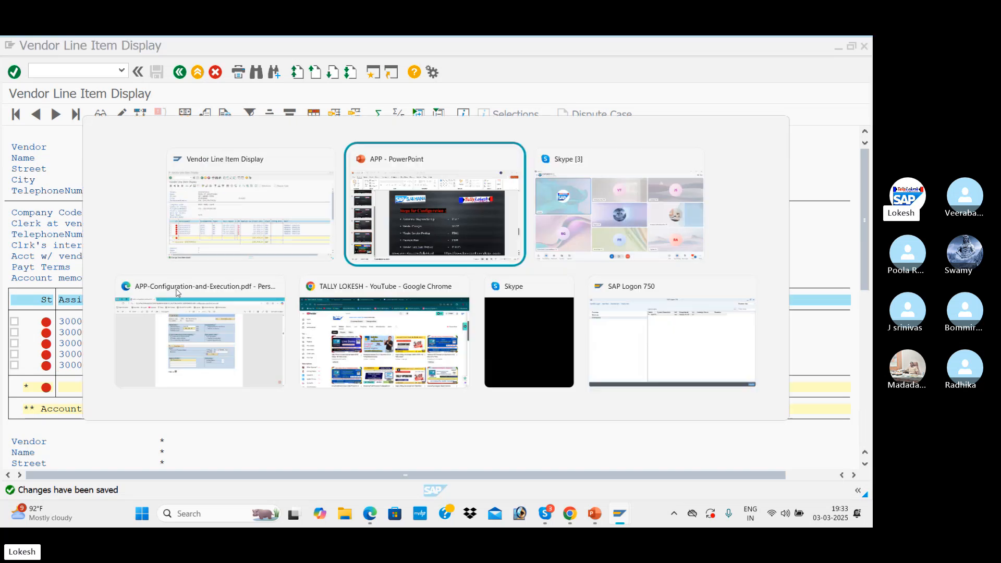